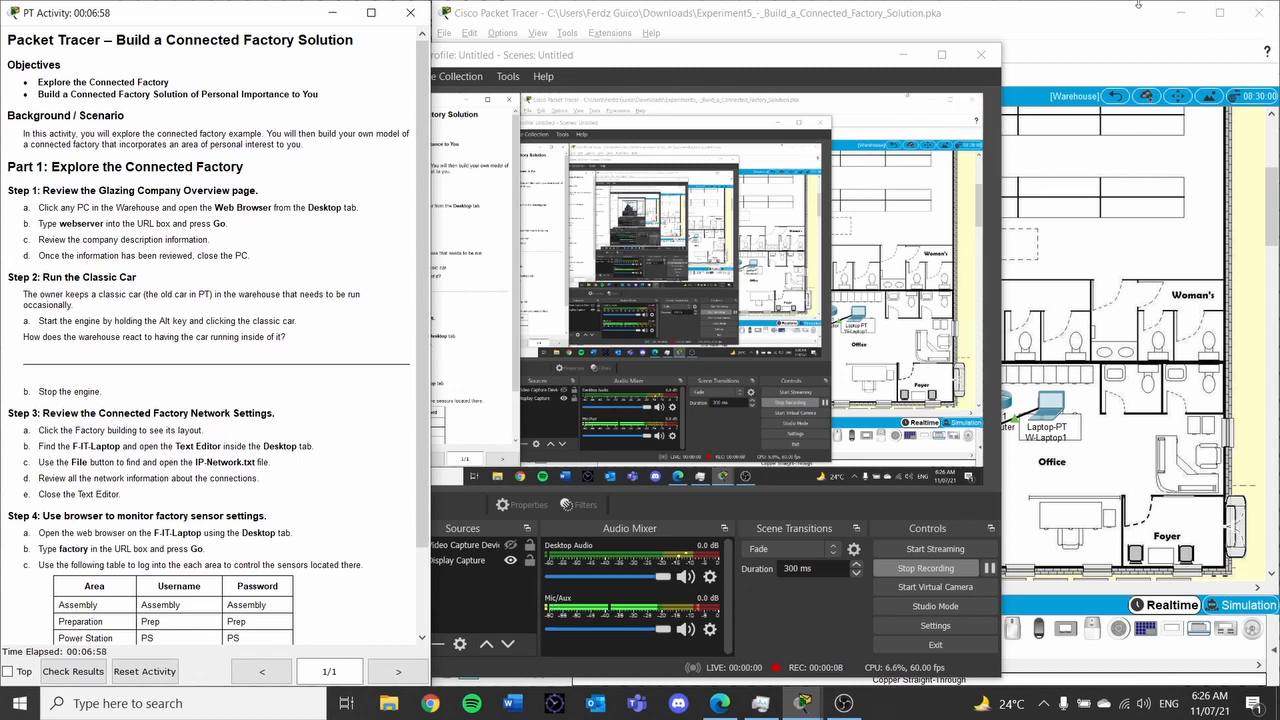
Bring Packet Tracer to the front, then open and close the W-PC1 computer window
left_click(1085, 22)
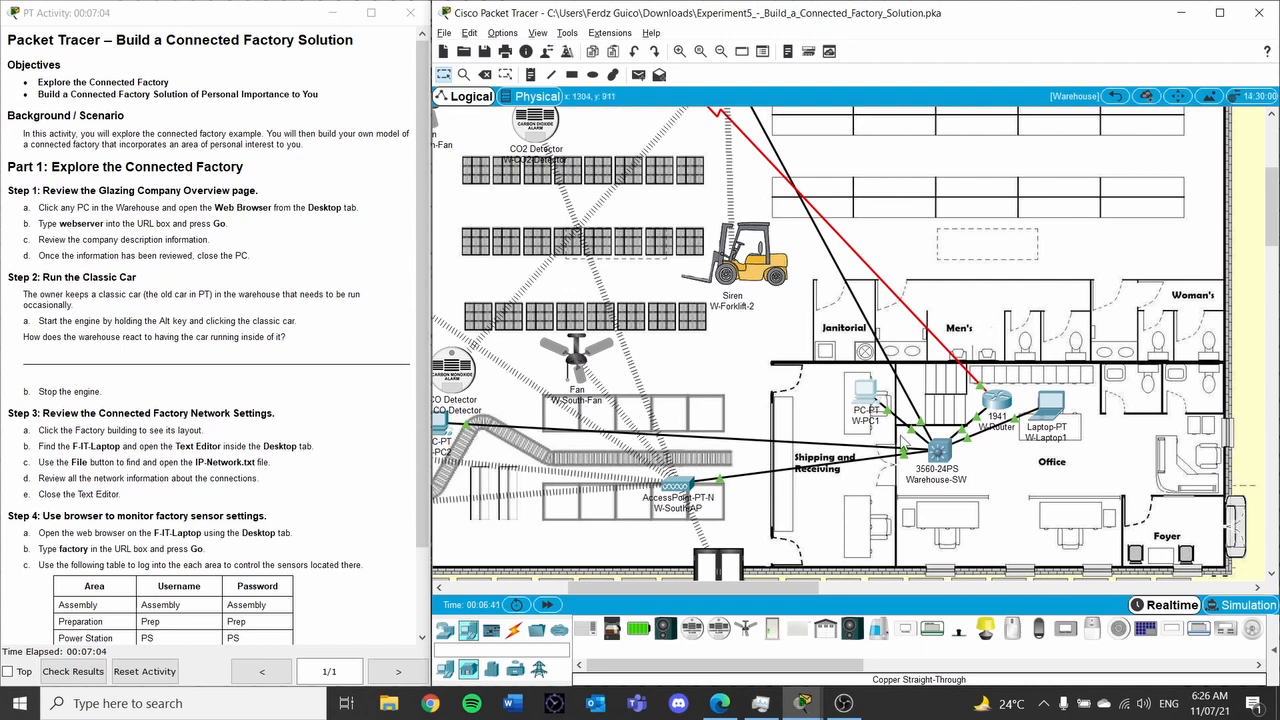
left_click(866, 401)
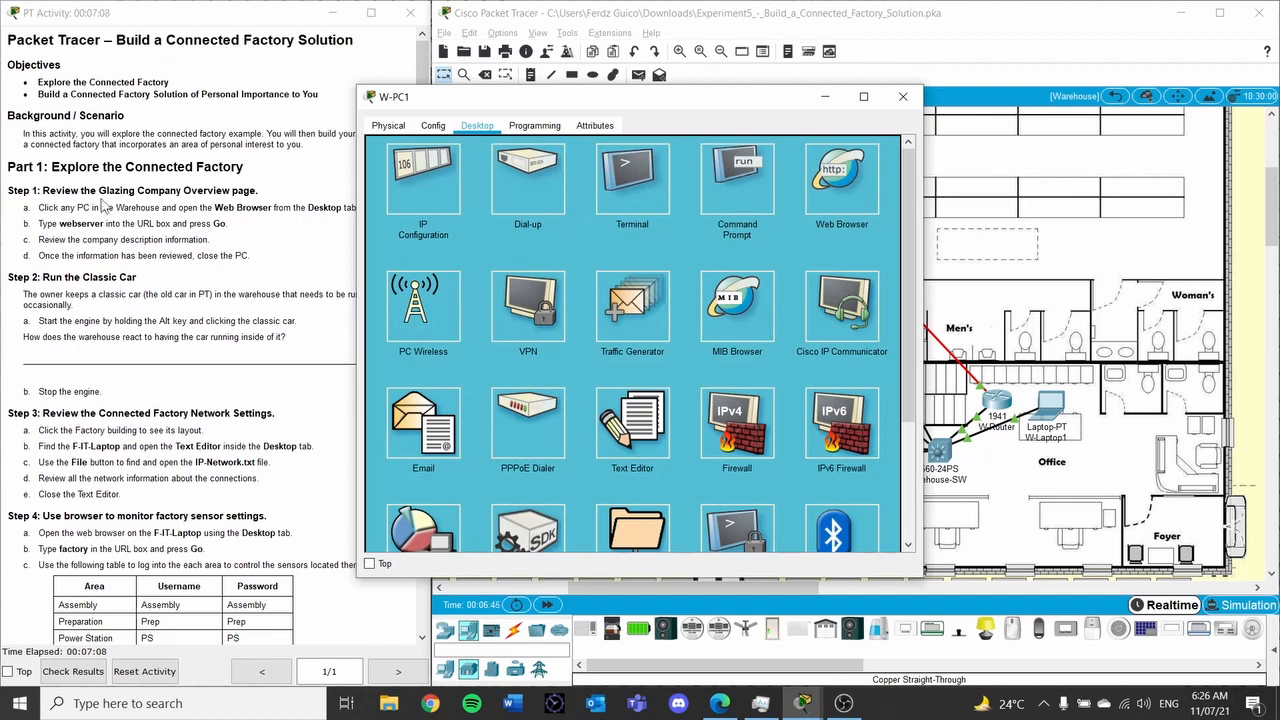
left_click(903, 96)
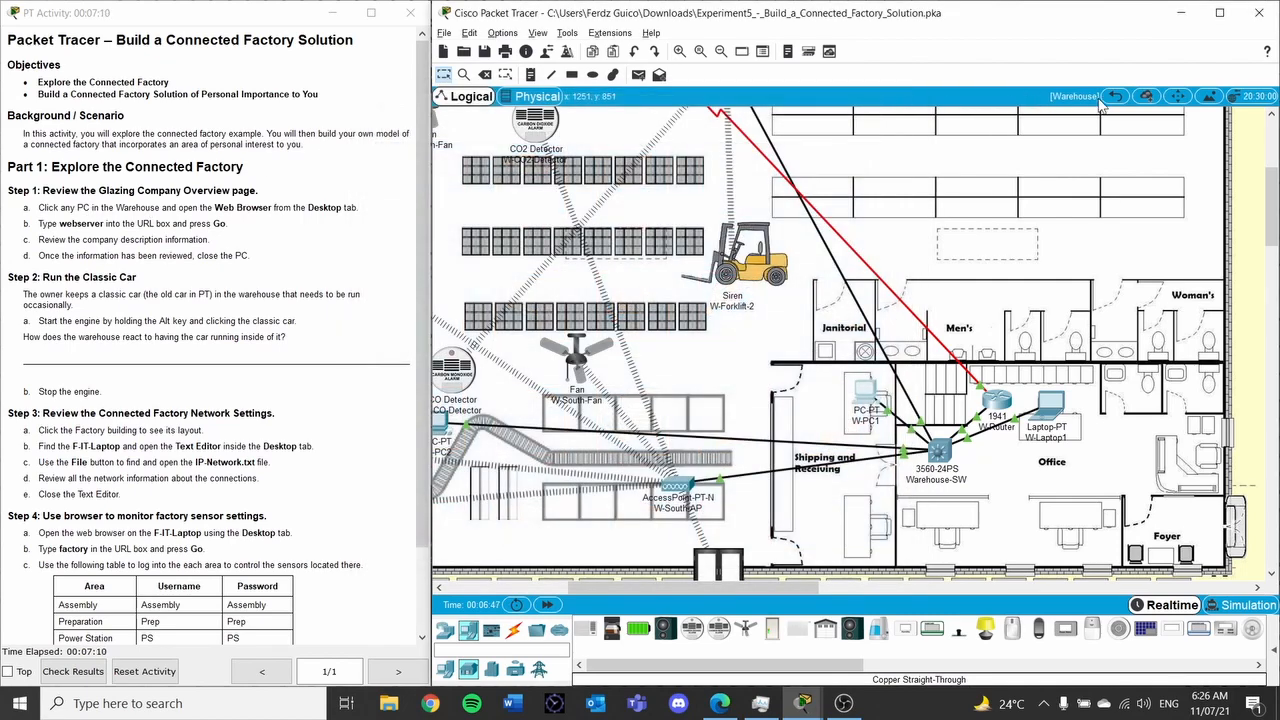
Go up to the city map, re-enter the Warehouse floor plan, and pan to the office PCs
left_click(1115, 96)
scroll(674, 207, "up", 3)
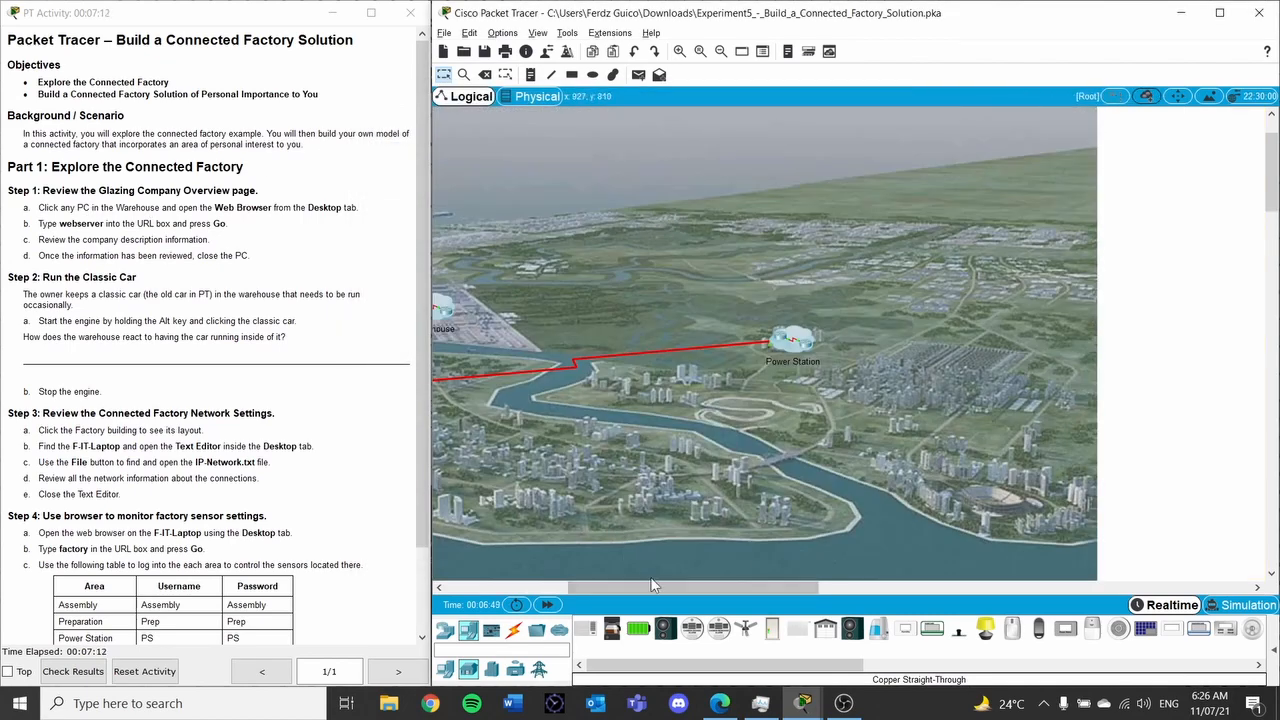
left_click_drag(646, 589, 542, 573)
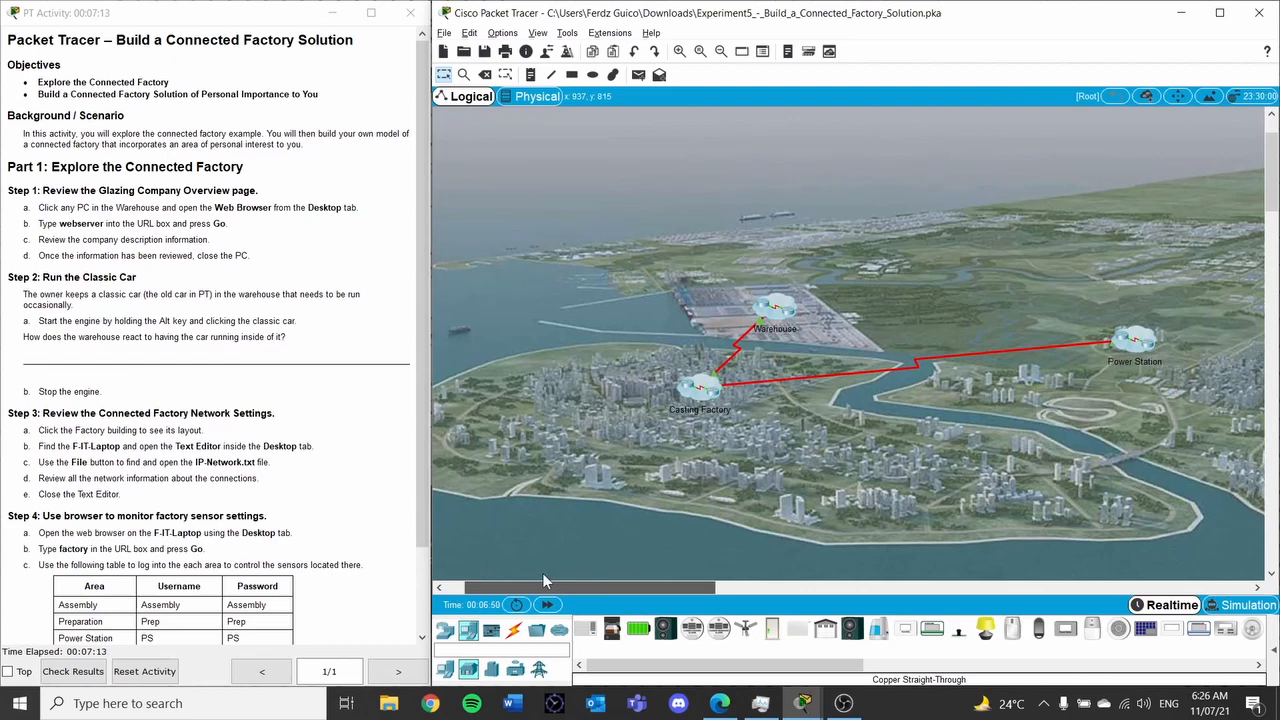
left_click(783, 320)
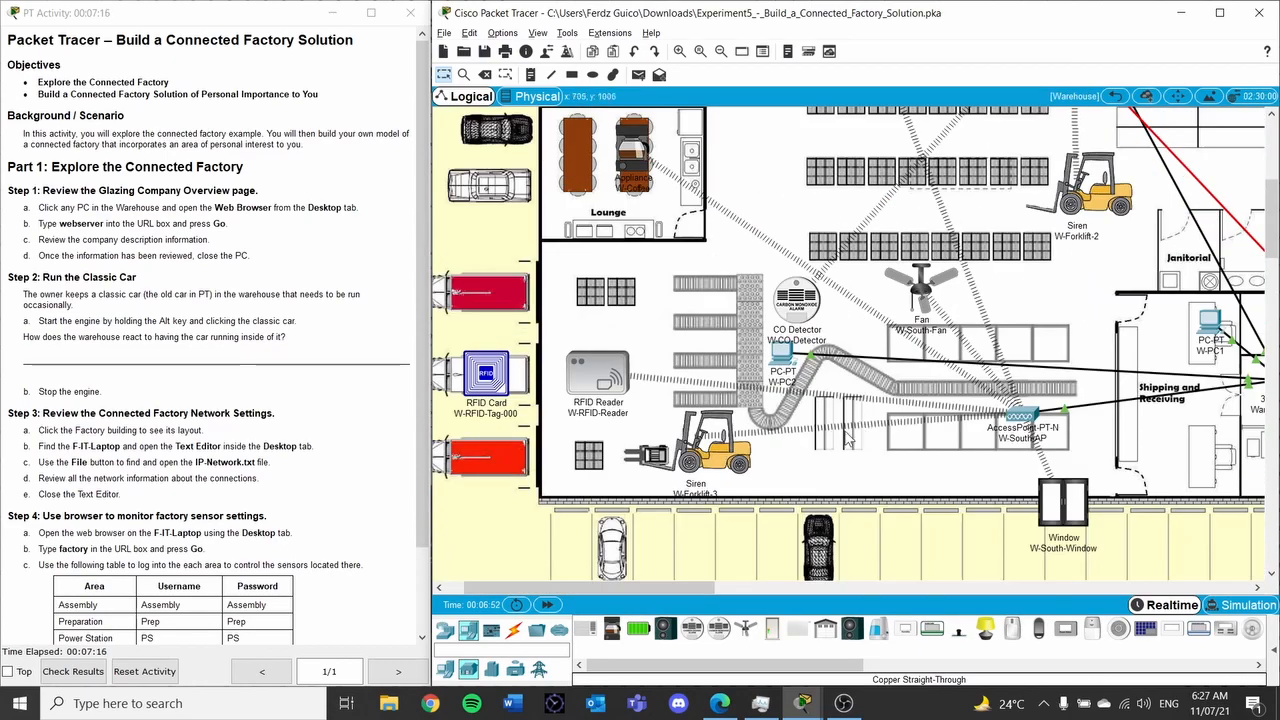
left_click_drag(670, 588, 752, 589)
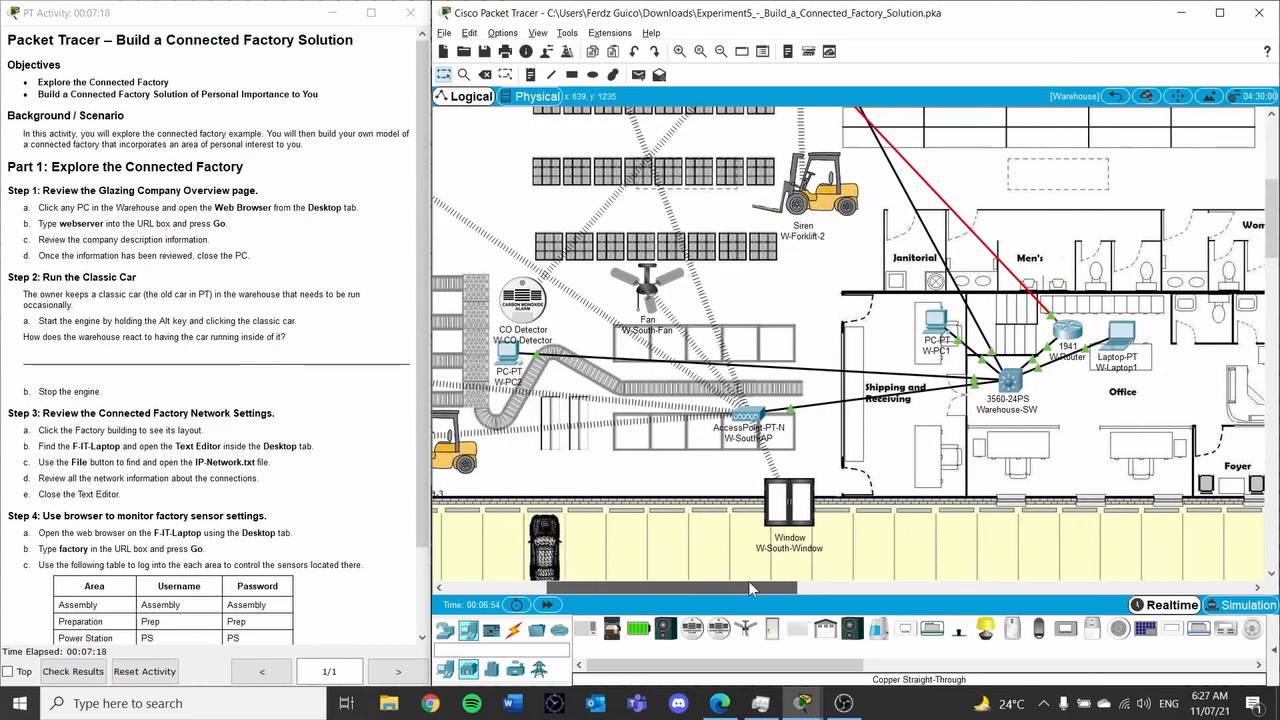
left_click(935, 322)
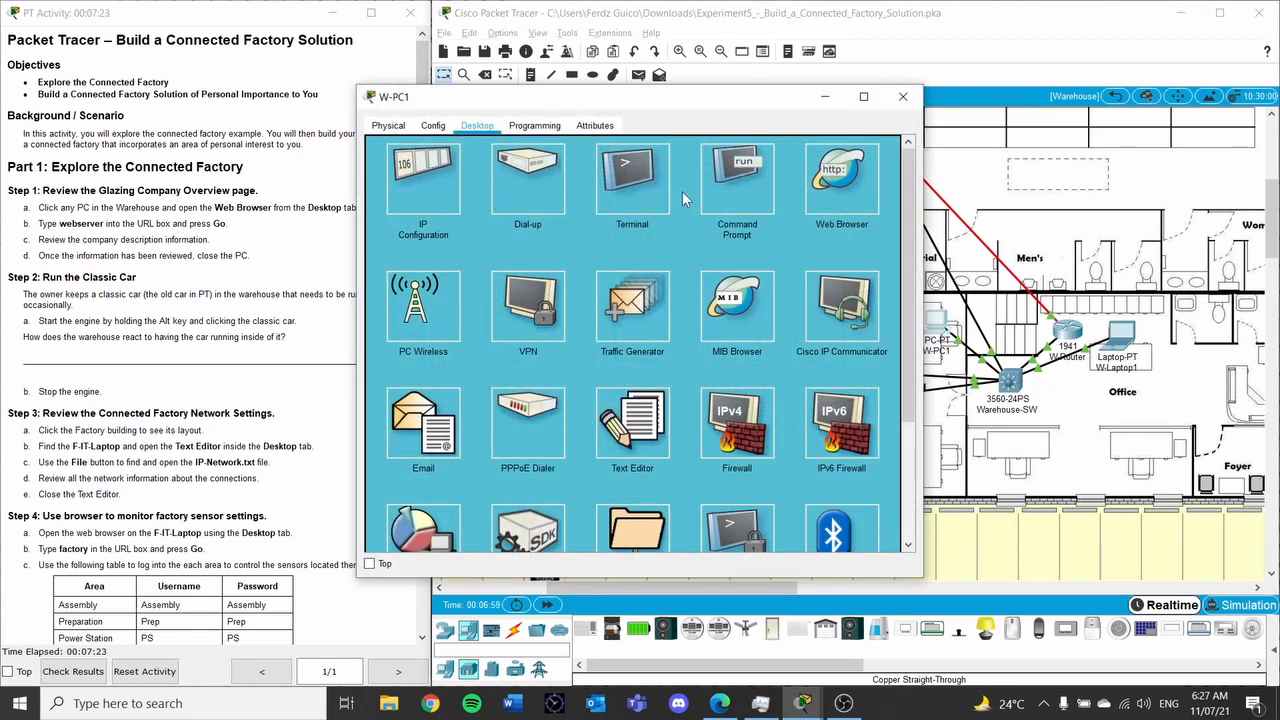
left_click(838, 178)
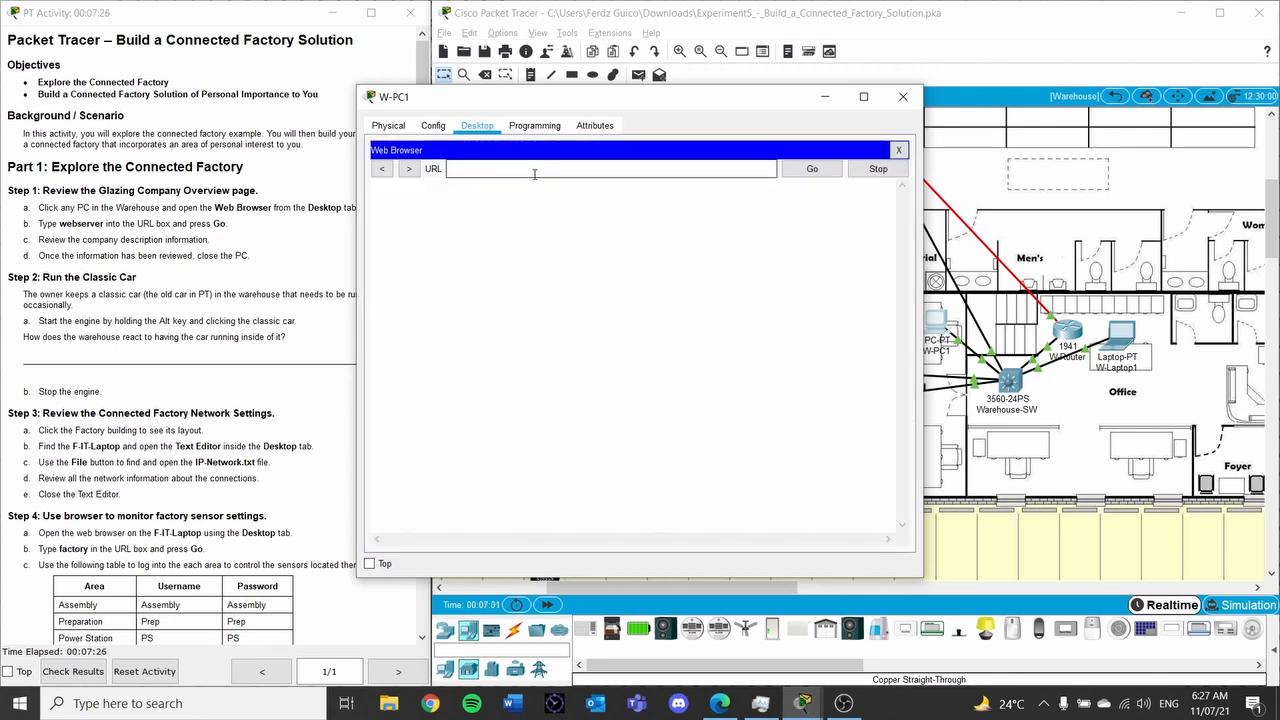
type("webserver")
left_click(792, 172)
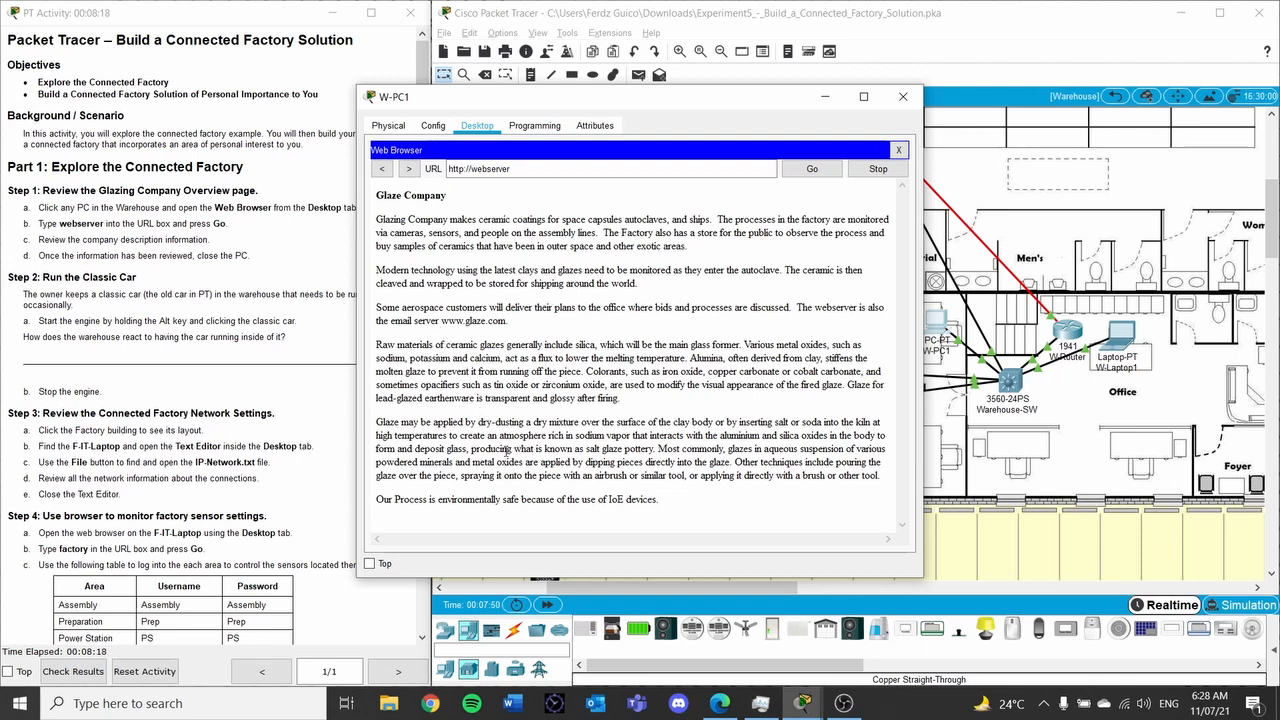
left_click_drag(423, 340, 689, 506)
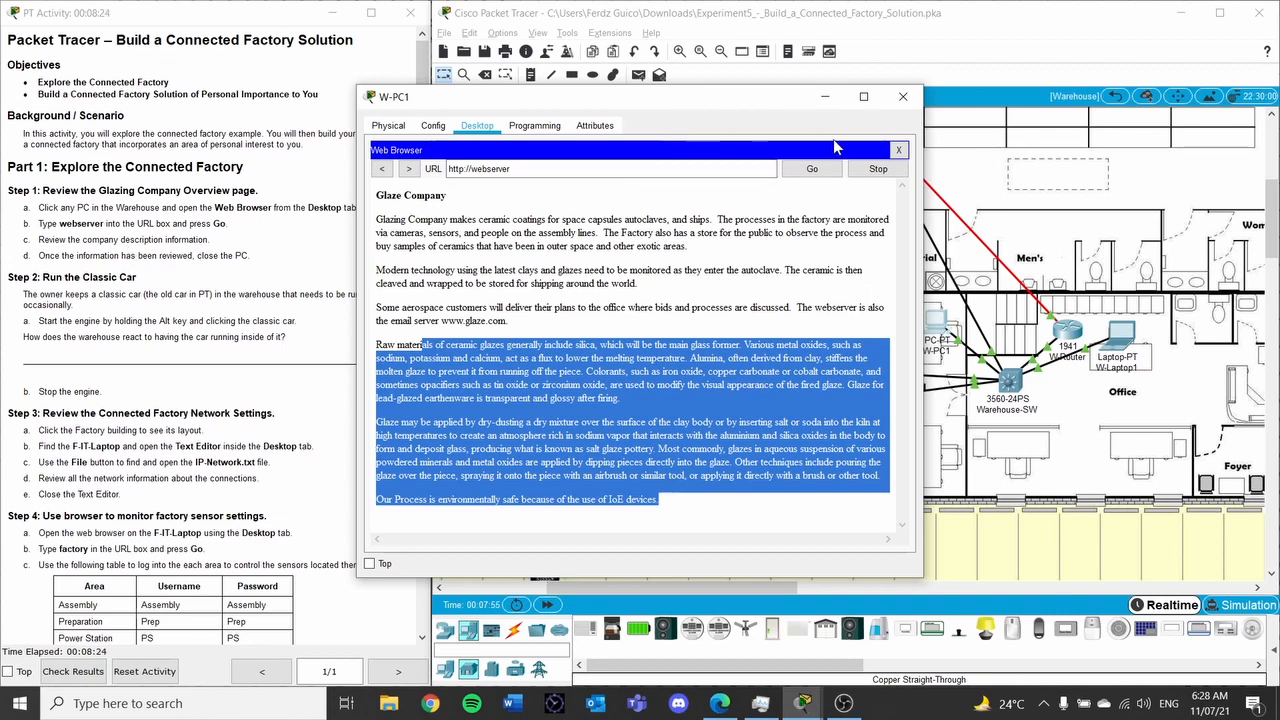
left_click(901, 98)
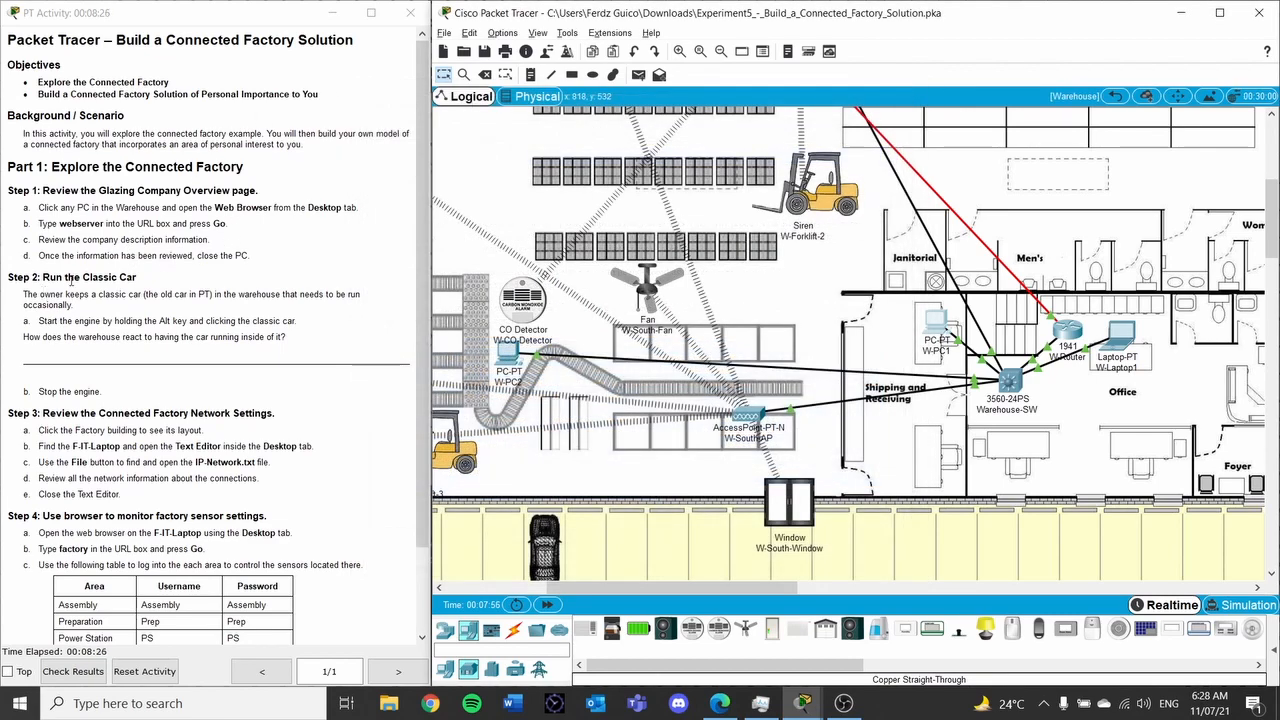
Scroll up to the AreoPhase Warehouse and start the Old Car's engine
left_click_drag(70, 281, 136, 281)
scroll(778, 236, "up", 3)
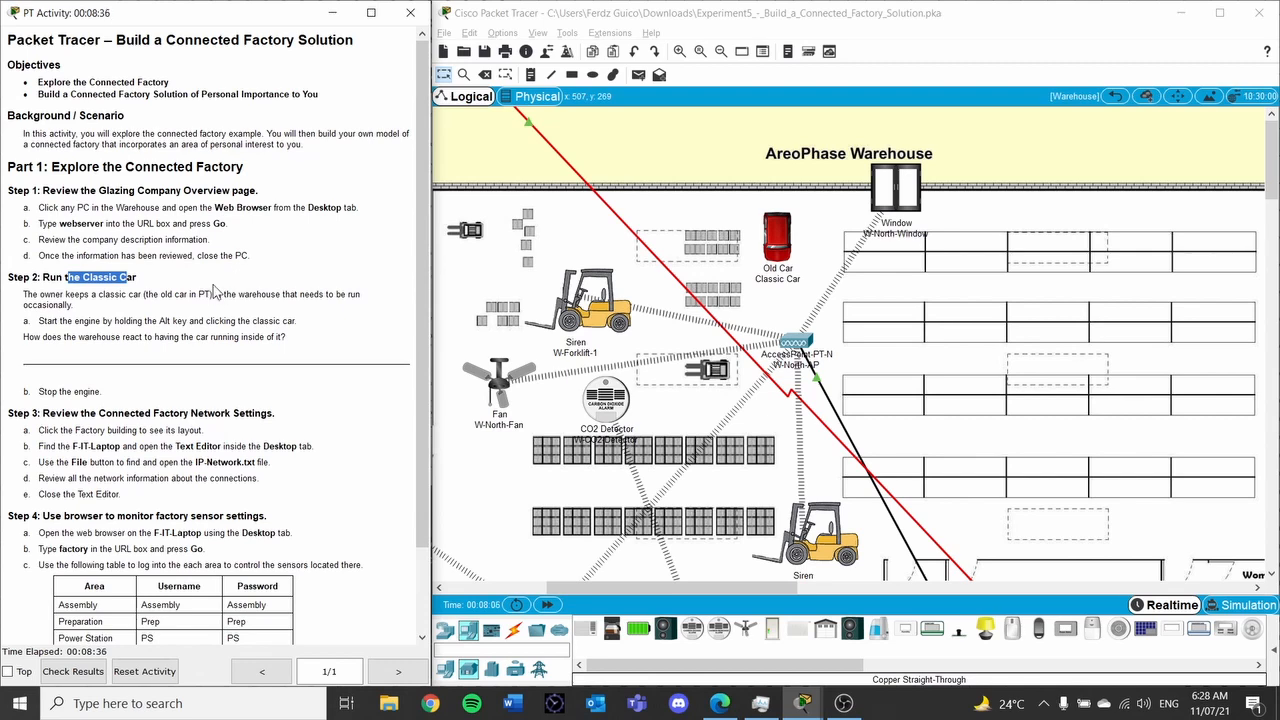
scroll(818, 330, "down", 5)
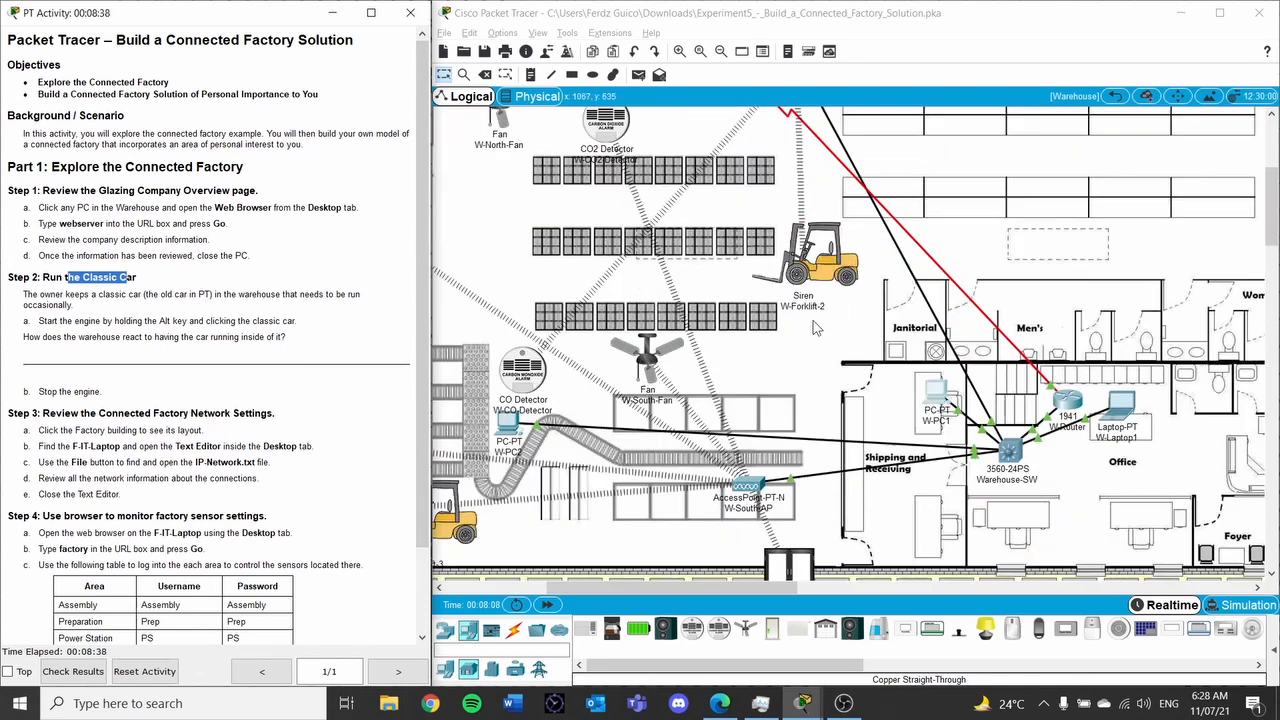
scroll(818, 330, "up", 5)
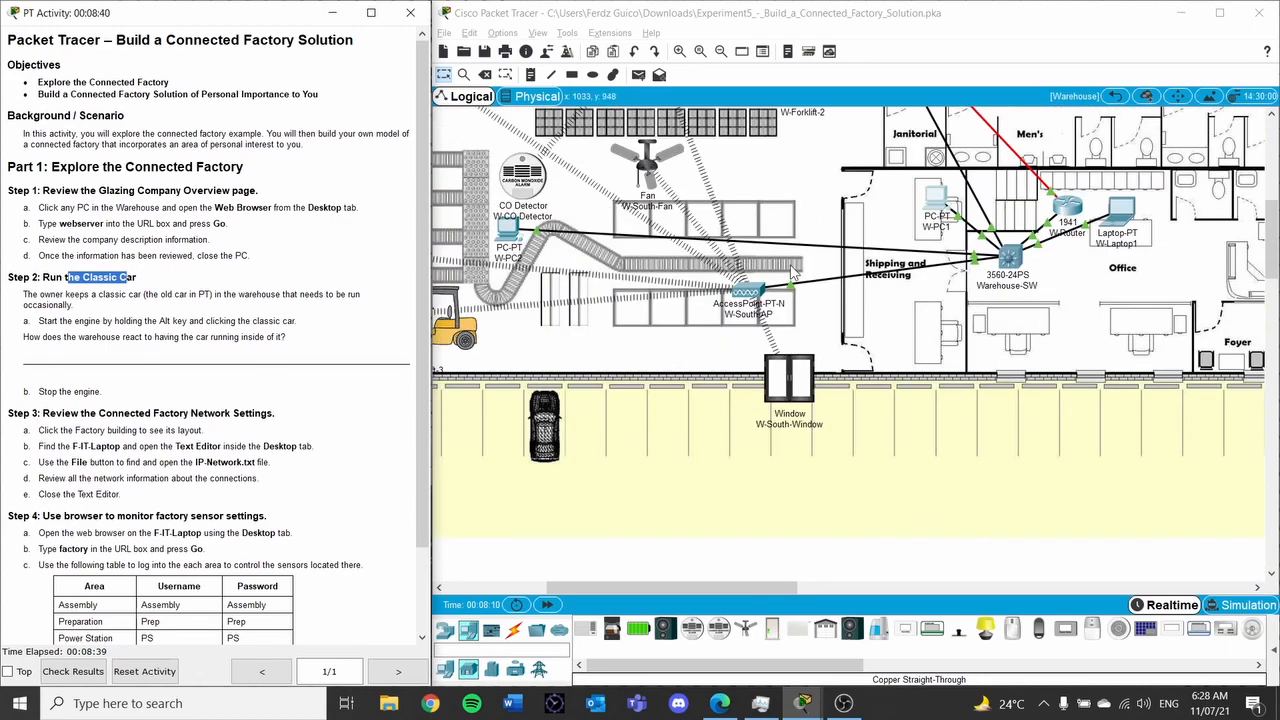
scroll(815, 290, "down", 5)
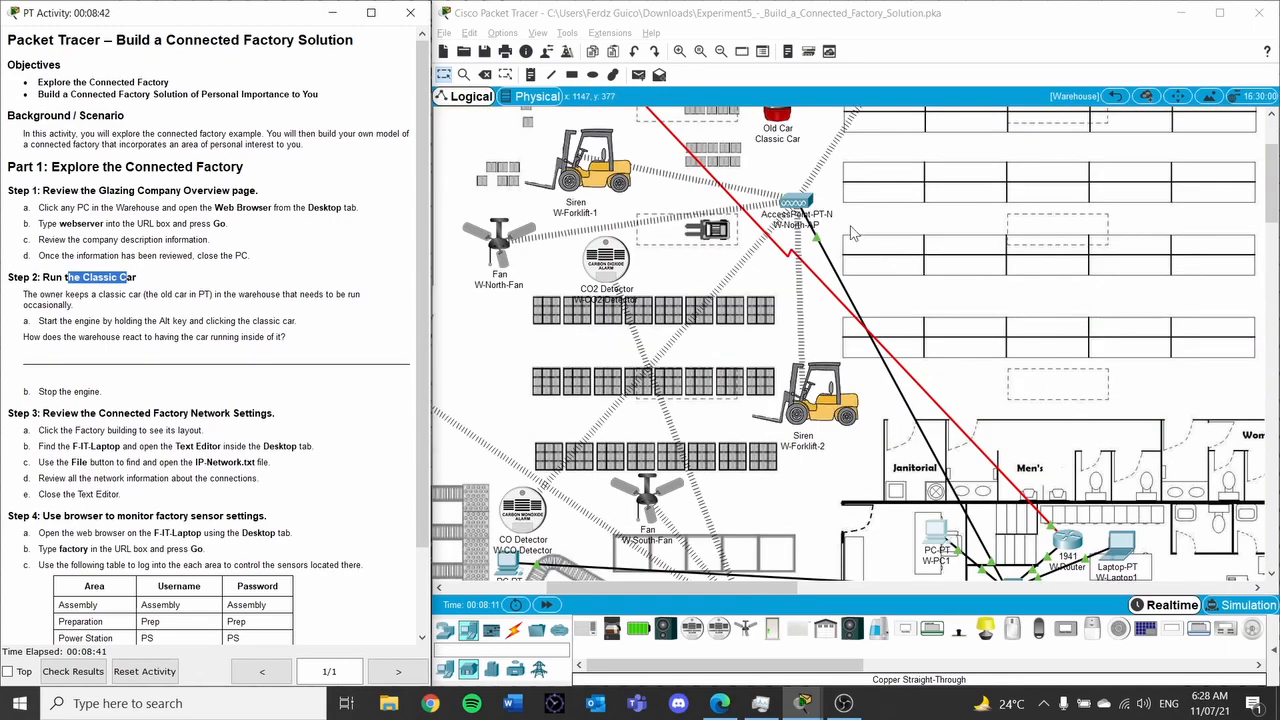
scroll(595, 280, "up", 5)
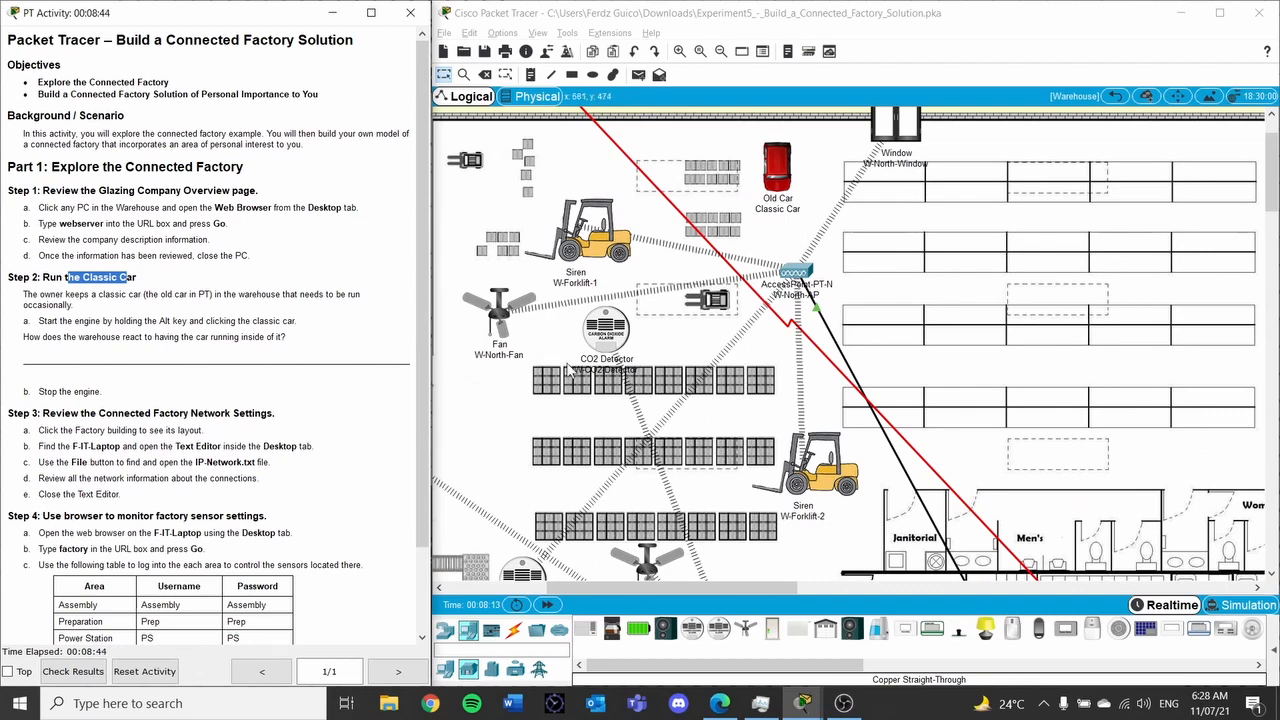
scroll(614, 421, "down", 5)
scroll(657, 439, "up", 5)
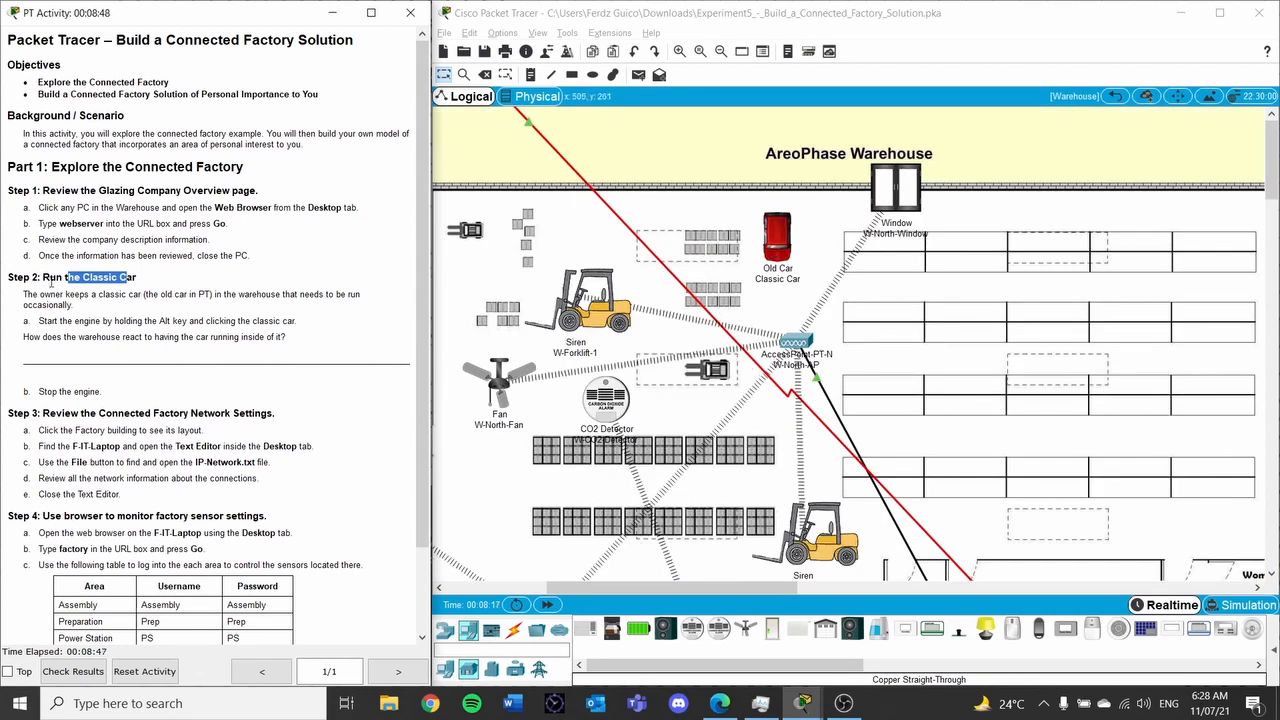
left_click(772, 236, "alt")
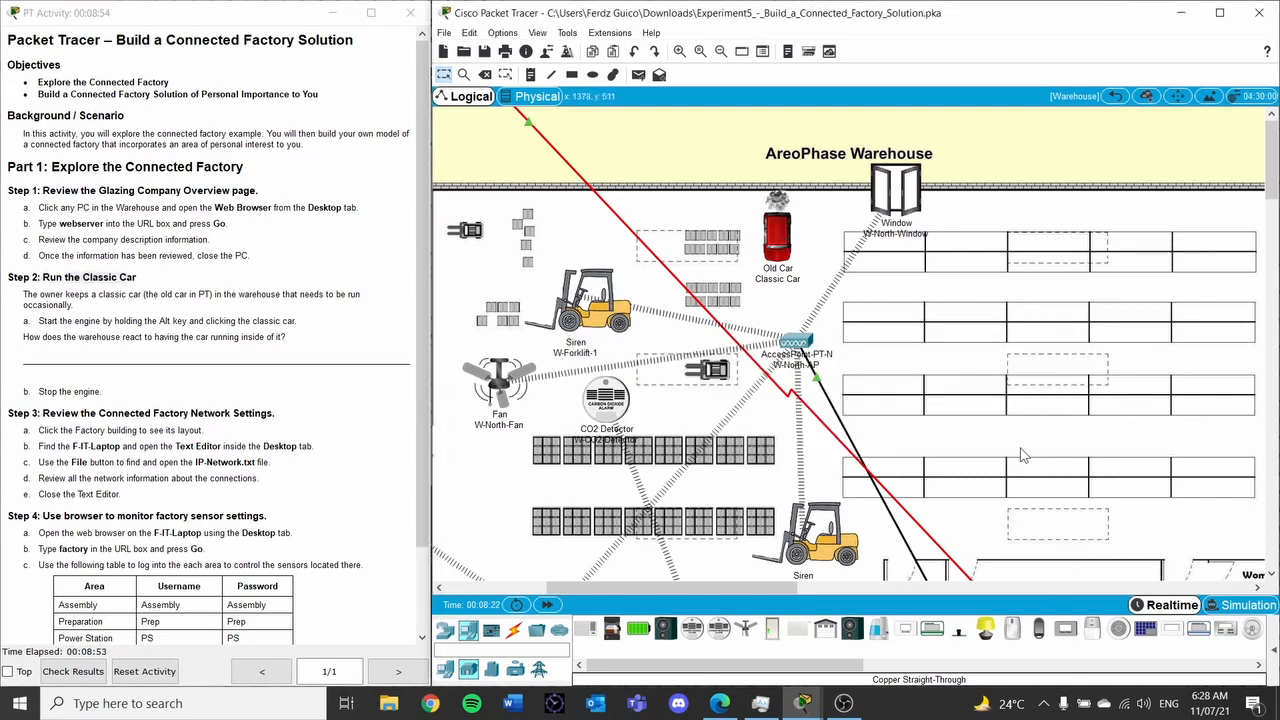
Scroll around the warehouse to watch the fan, window and CO2 detector react
scroll(997, 418, "down", 3)
scroll(677, 398, "up", 3)
scroll(892, 203, "down", 5)
scroll(892, 203, "down", 1)
scroll(884, 196, "up", 4)
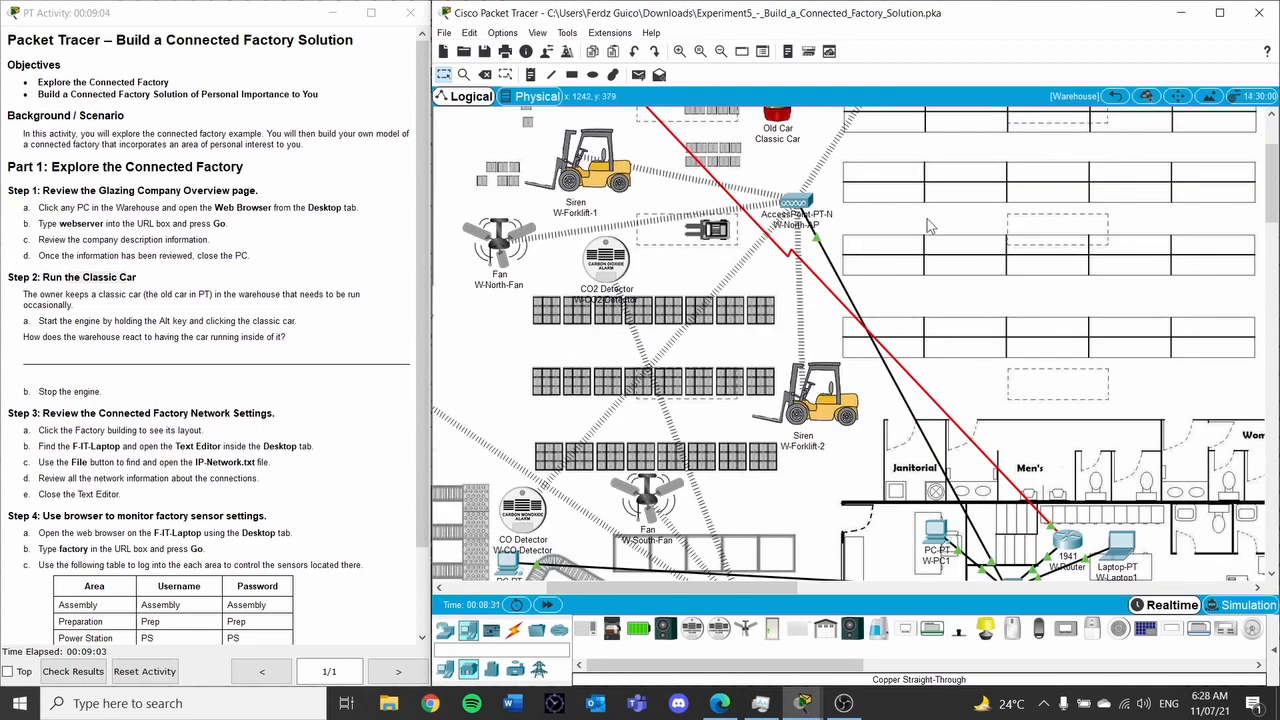
scroll(926, 226, "up", 2)
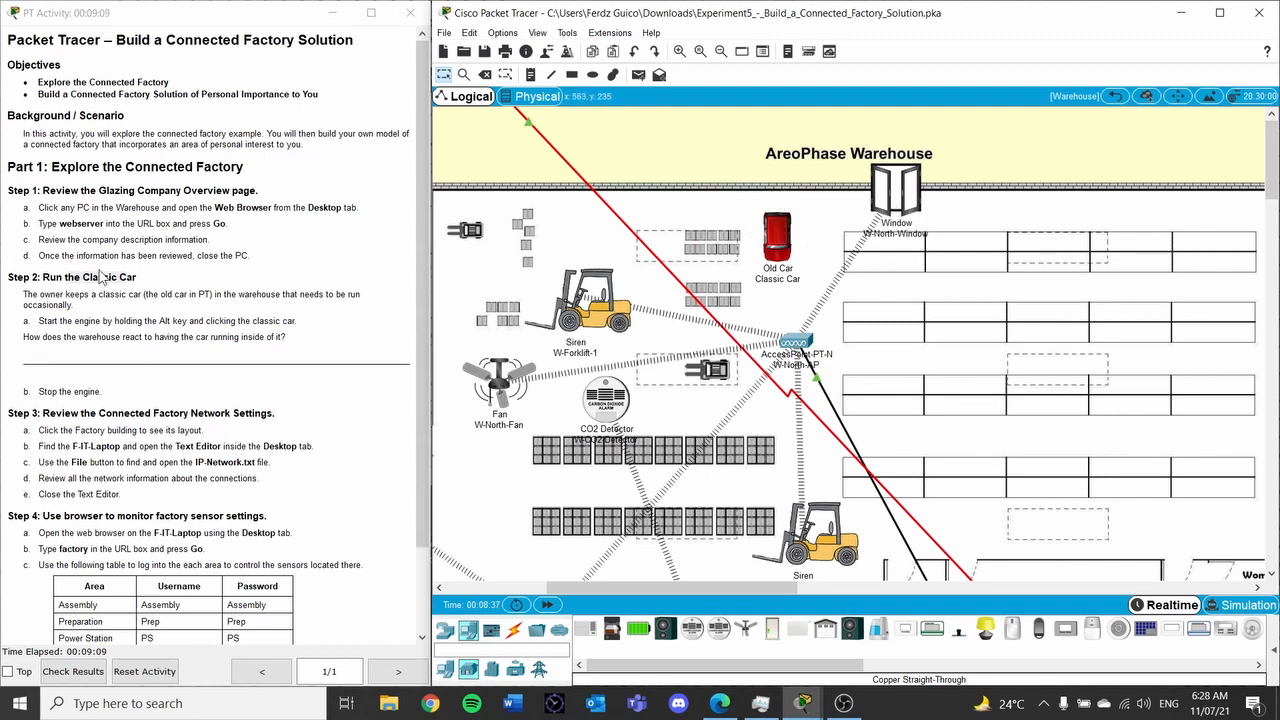
scroll(110, 290, "down", 2)
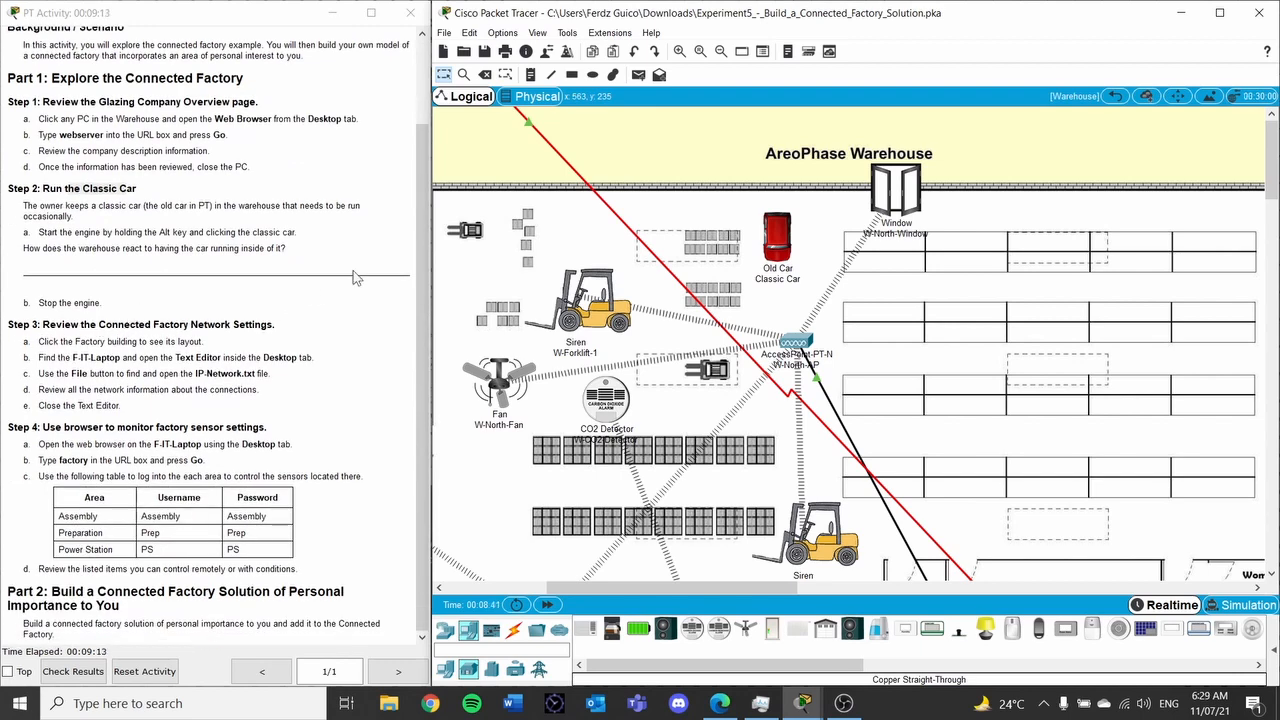
Go up to the city map, enter the Casting Factory, and pan to the servers and F-IT-Laptop
left_click(1114, 96)
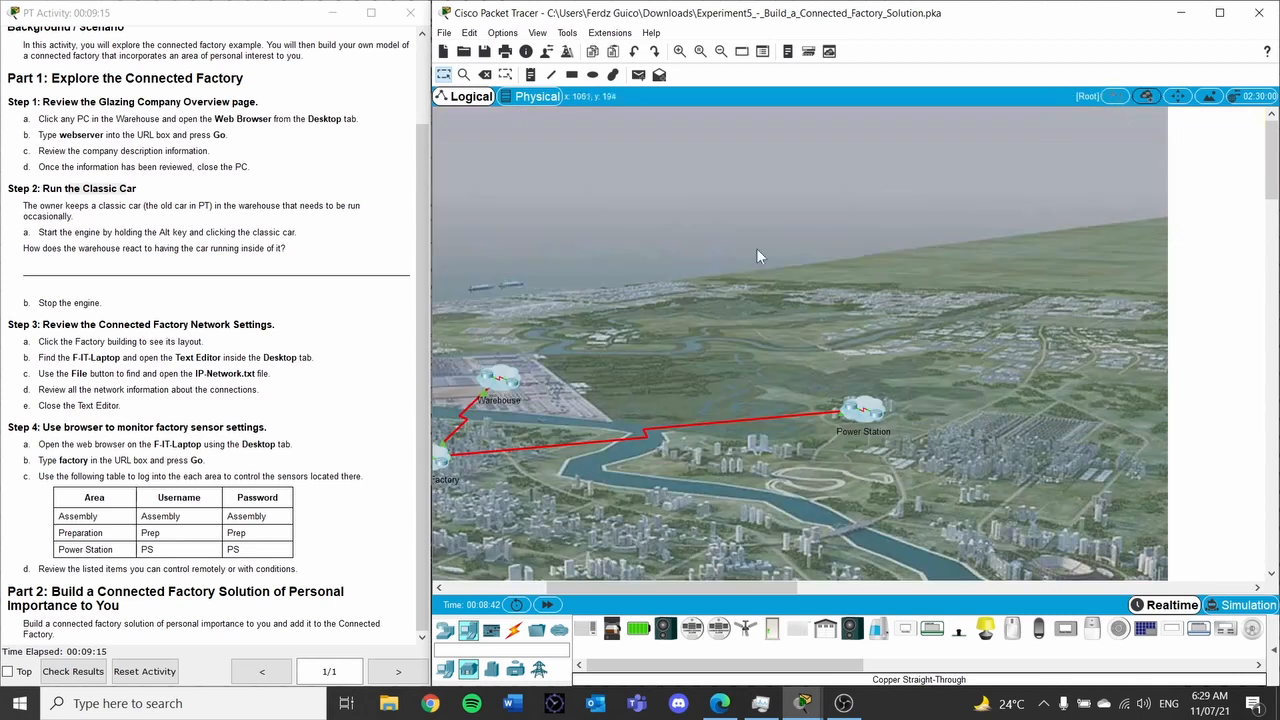
left_click_drag(626, 580, 563, 585)
left_click(620, 460)
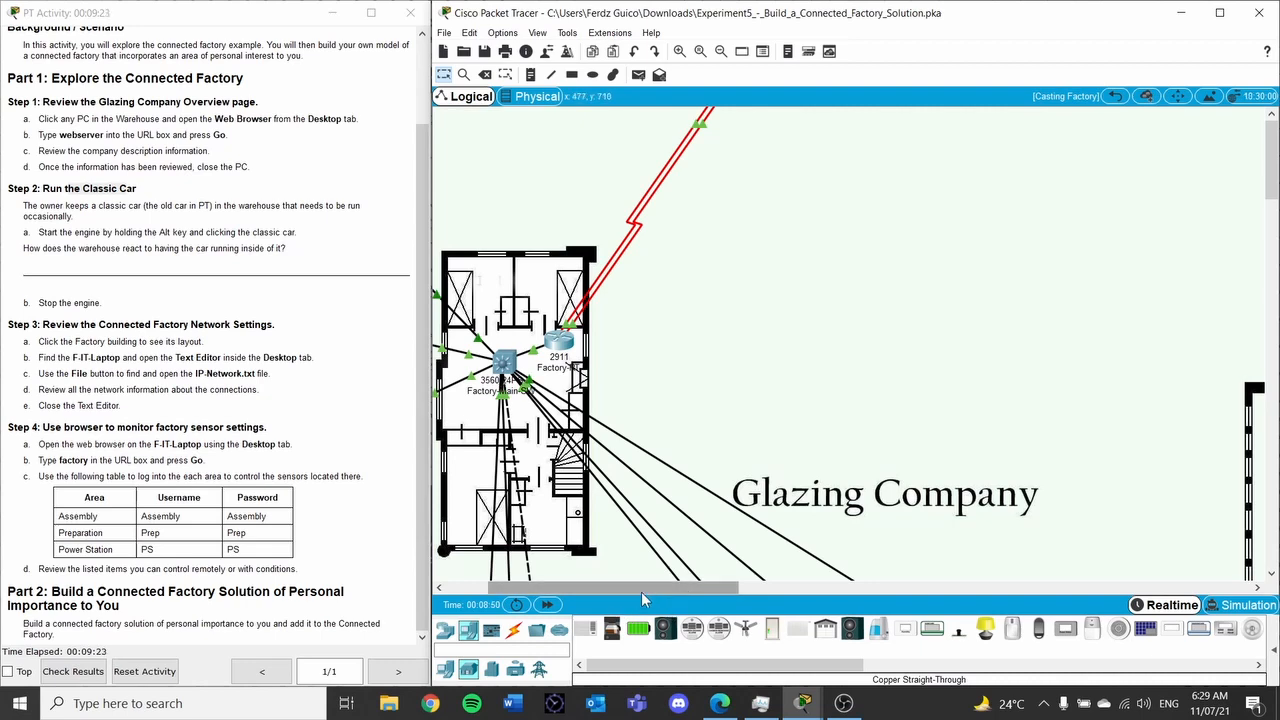
left_click_drag(641, 591, 588, 589)
scroll(700, 400, "down", 5)
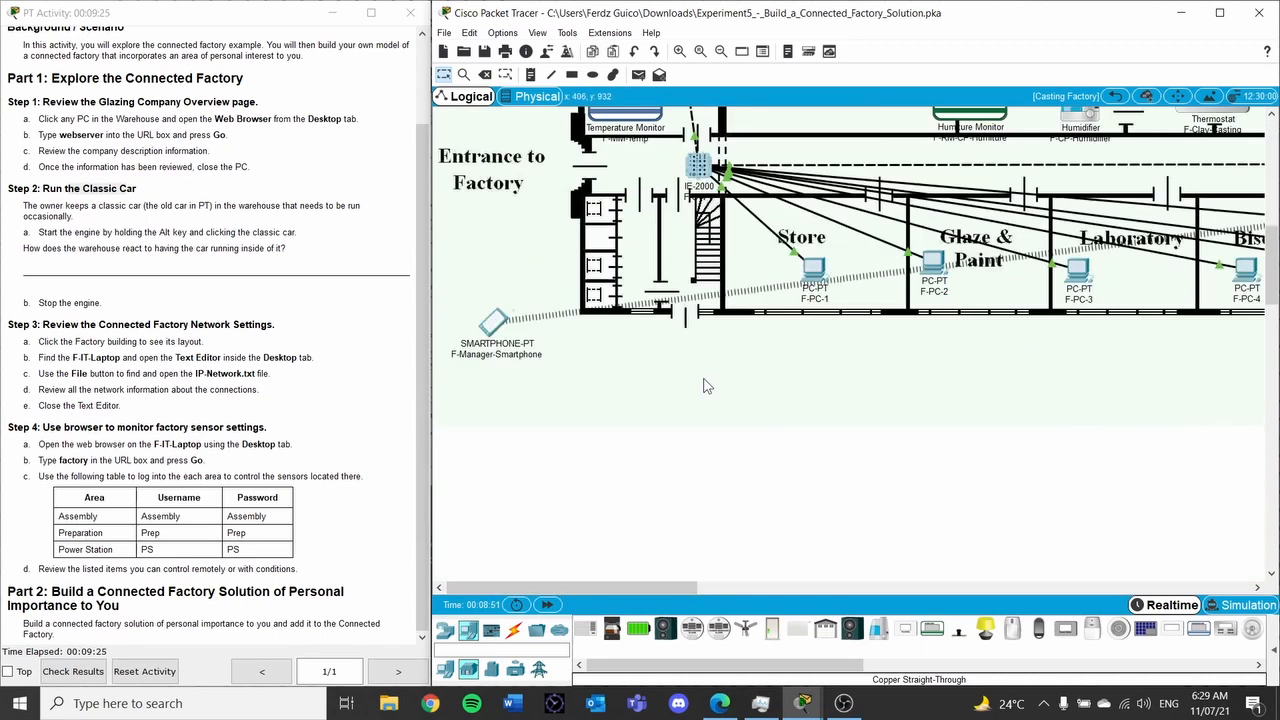
scroll(693, 447, "down", 5)
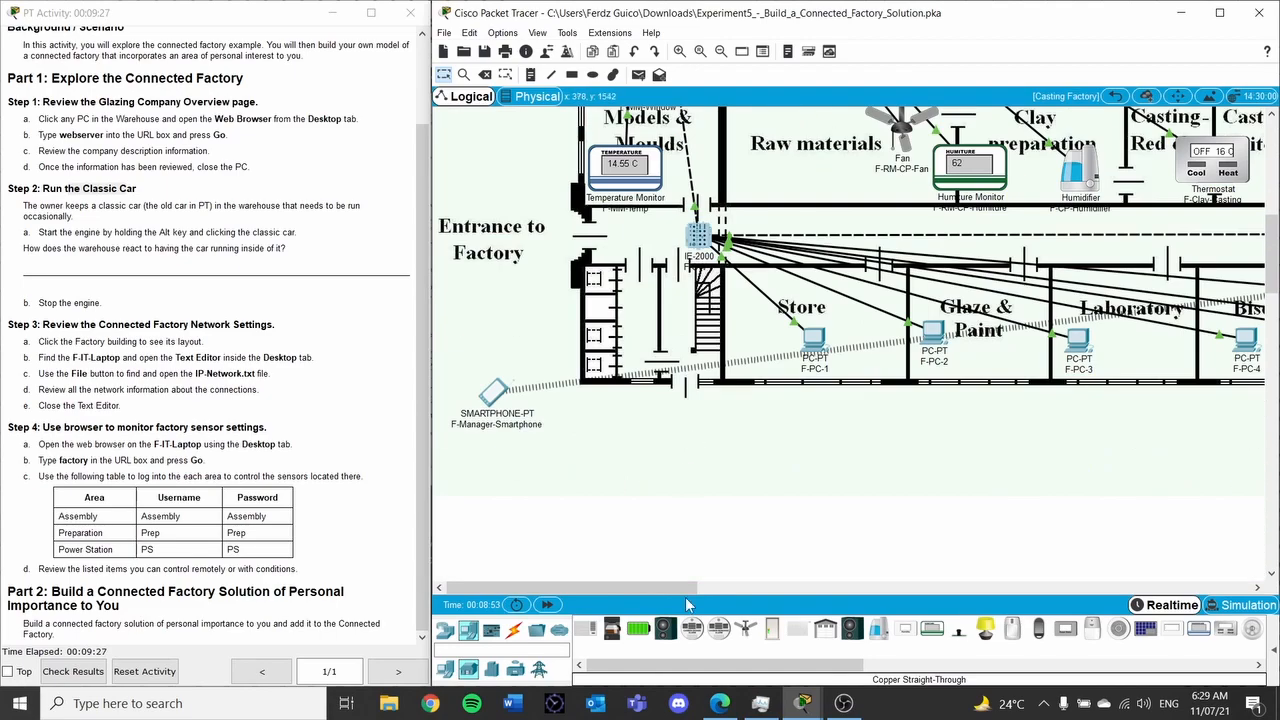
left_click_drag(663, 583, 605, 460)
scroll(605, 460, "up", 10)
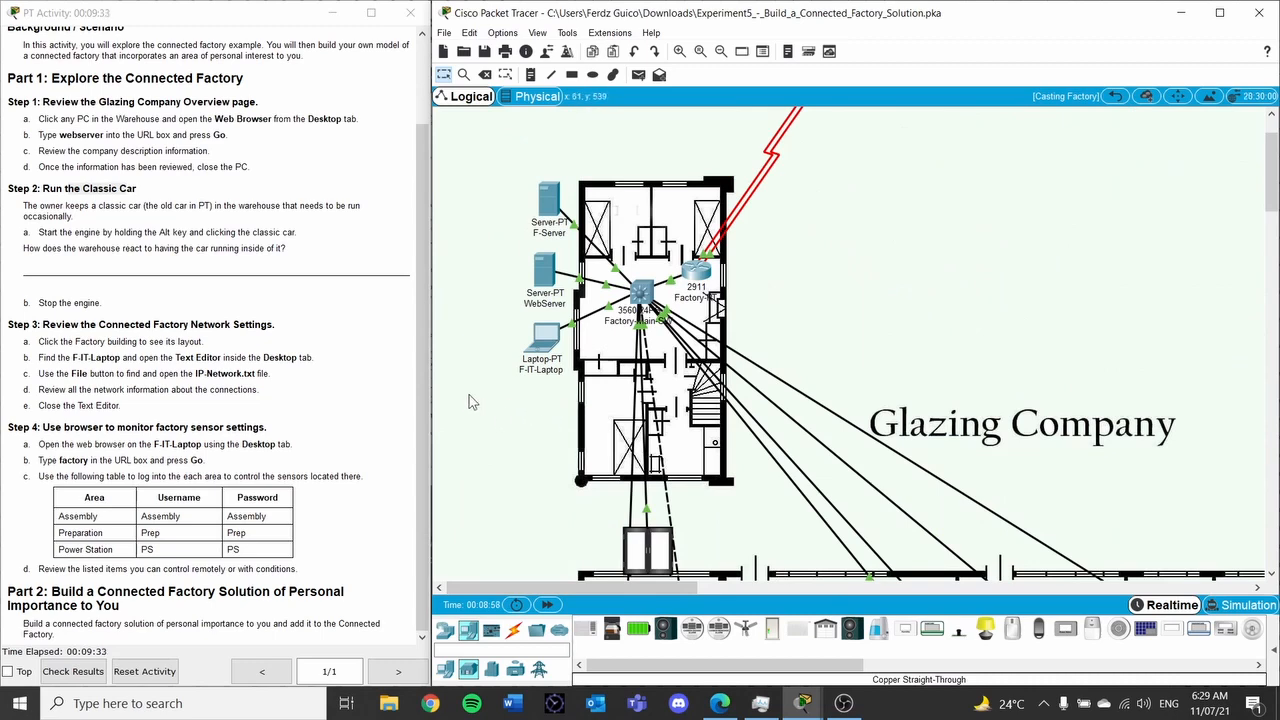
Open IP-Network.txt in the F-IT-Laptop's Text Editor
left_click(543, 338)
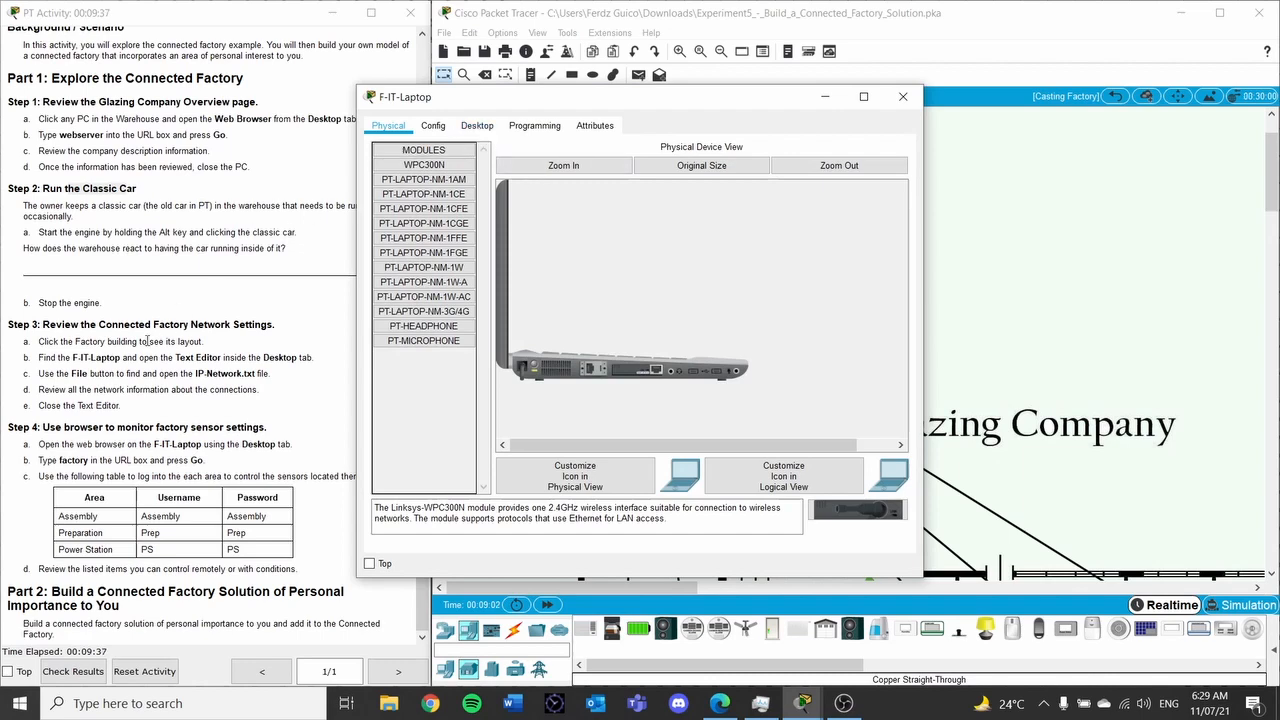
left_click(536, 128)
left_click(478, 127)
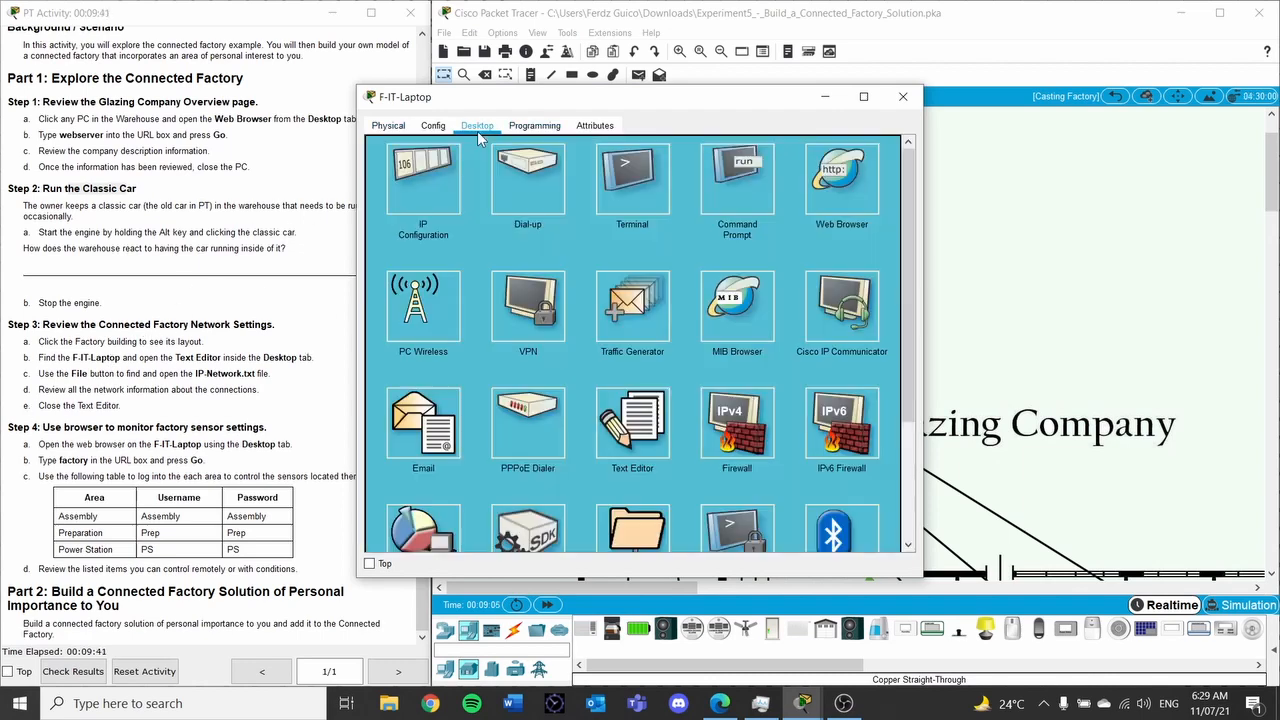
scroll(734, 320, "down", 2)
left_click(627, 346)
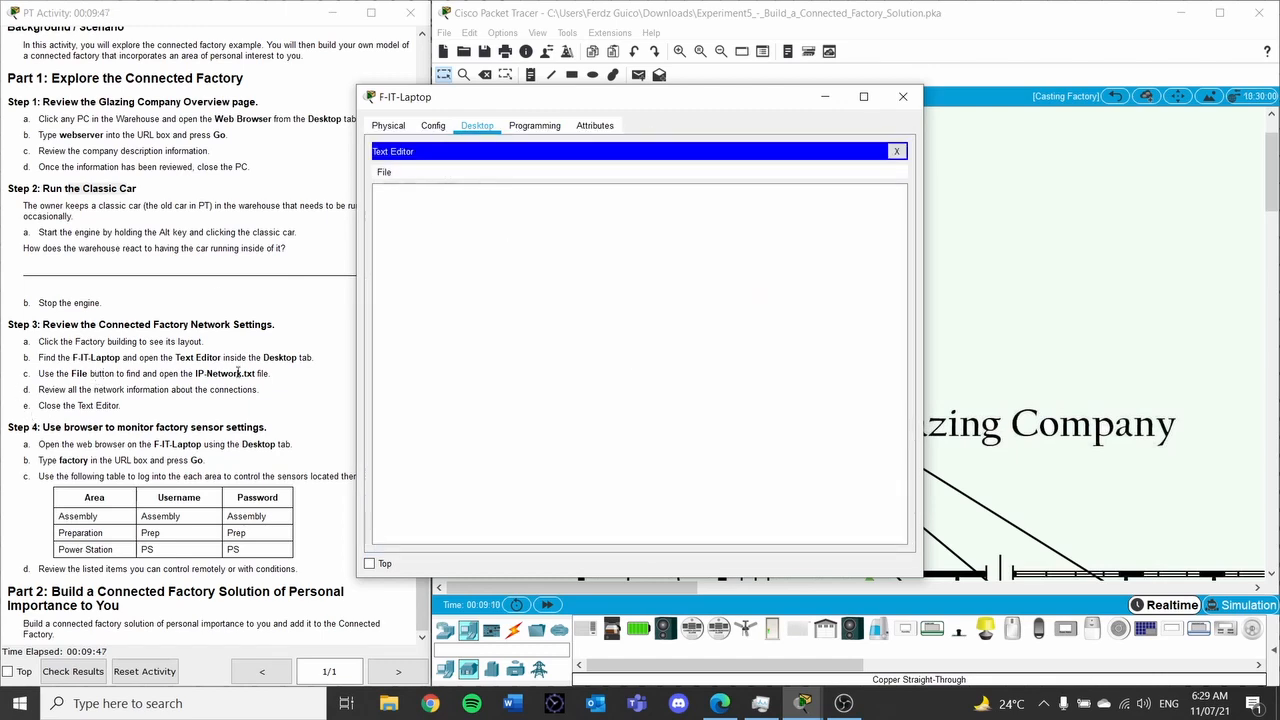
left_click(388, 174)
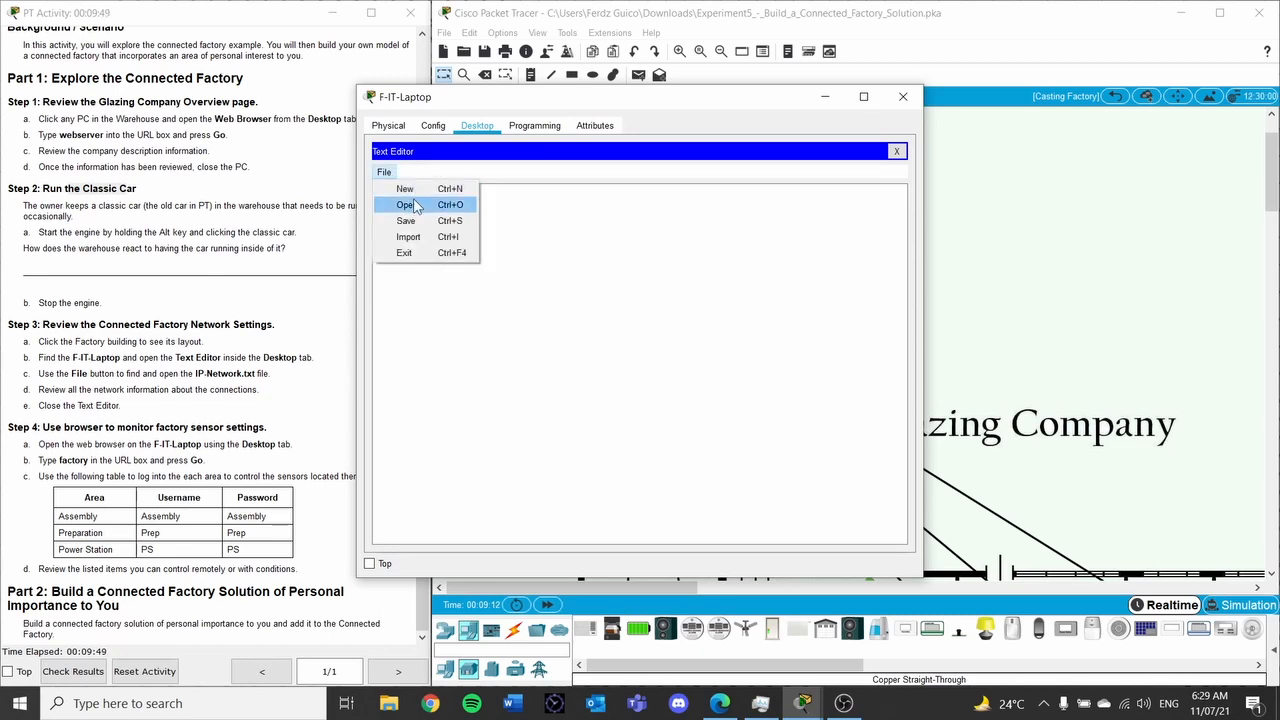
left_click(408, 204)
left_click(530, 311)
left_click(670, 417)
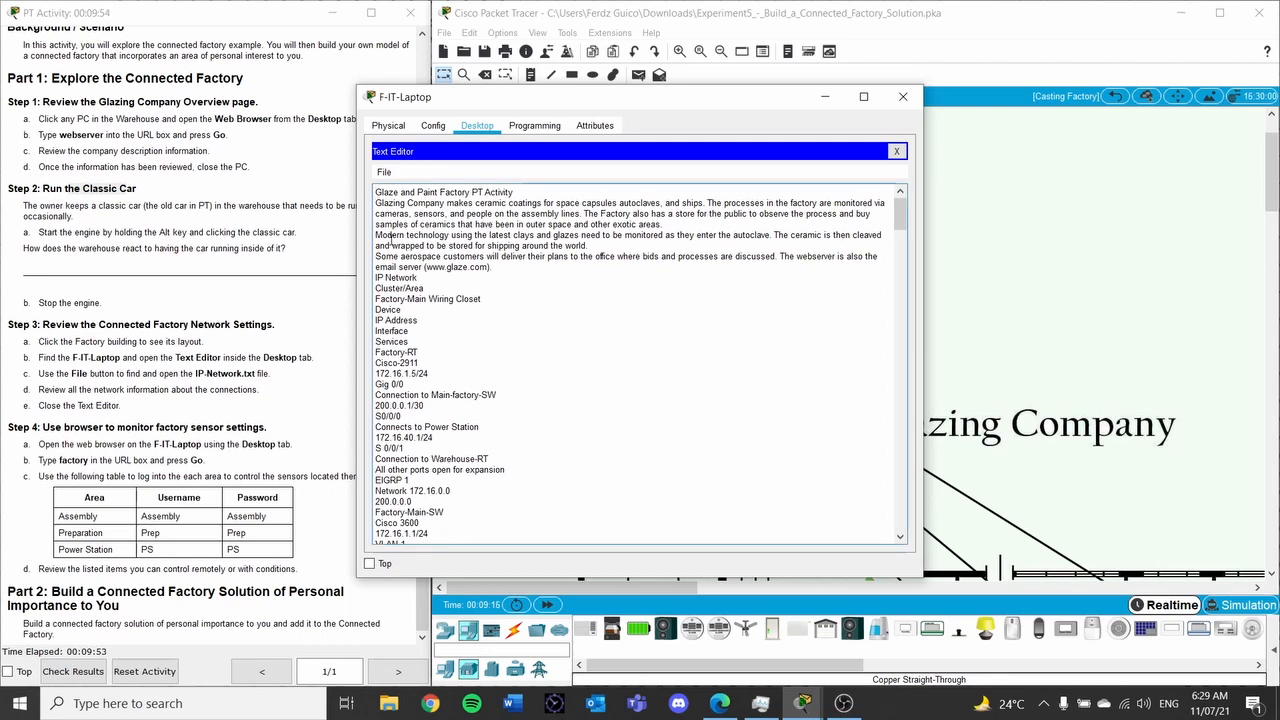
Scroll through the IP-Network.txt contents, then close the laptop window
left_click_drag(634, 99, 677, 98)
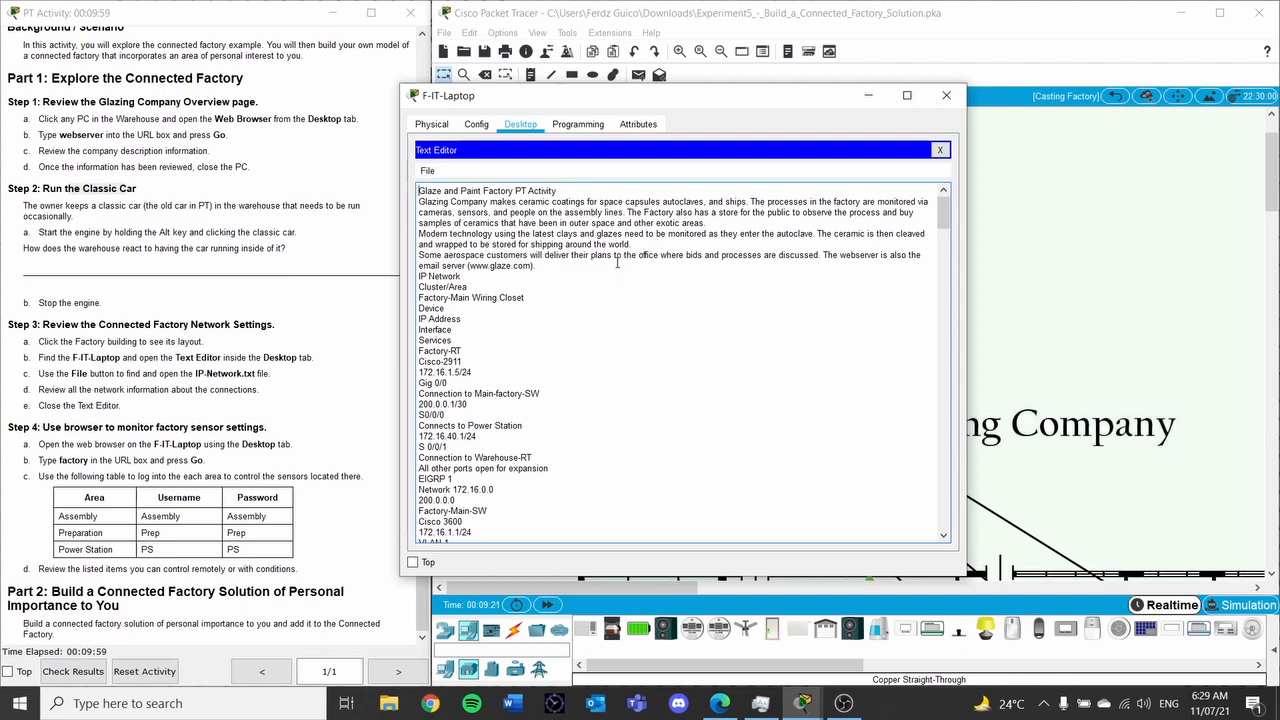
scroll(617, 263, "down", 20)
left_click_drag(940, 270, 950, 525)
left_click_drag(545, 278, 684, 432)
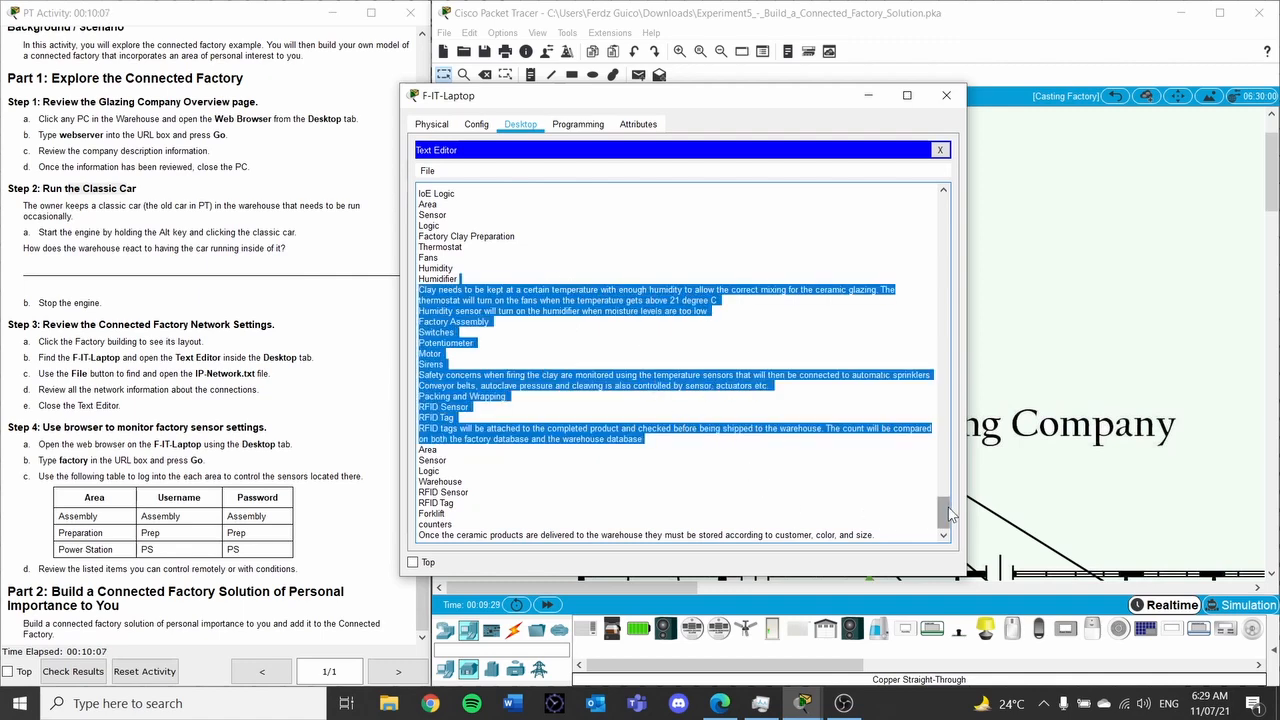
left_click_drag(944, 512, 948, 205)
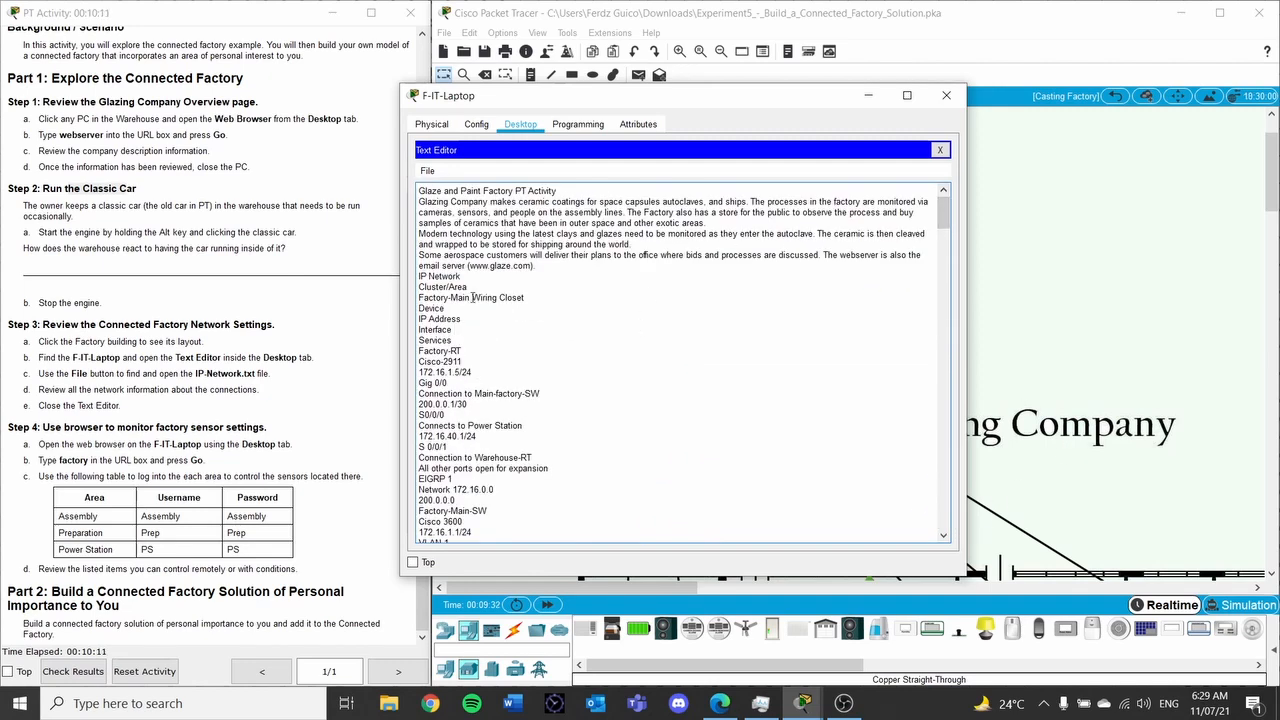
scroll(458, 317, "down", 1)
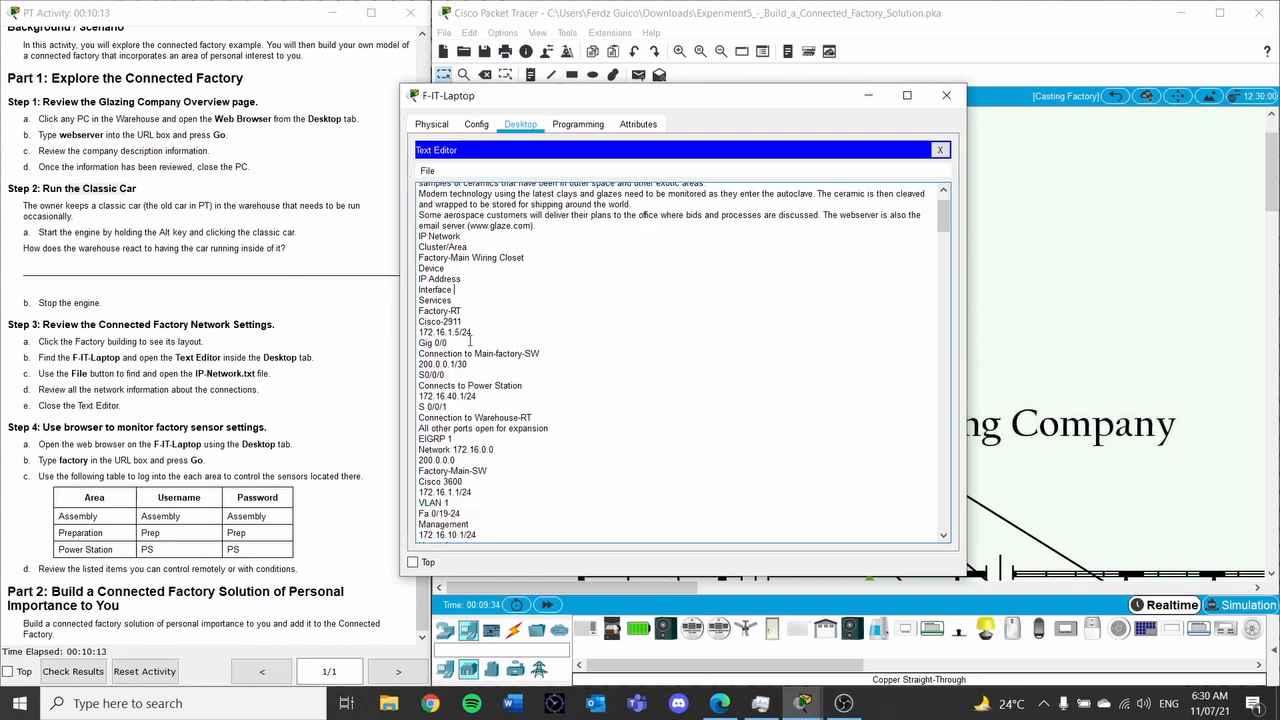
scroll(470, 341, "down", 15)
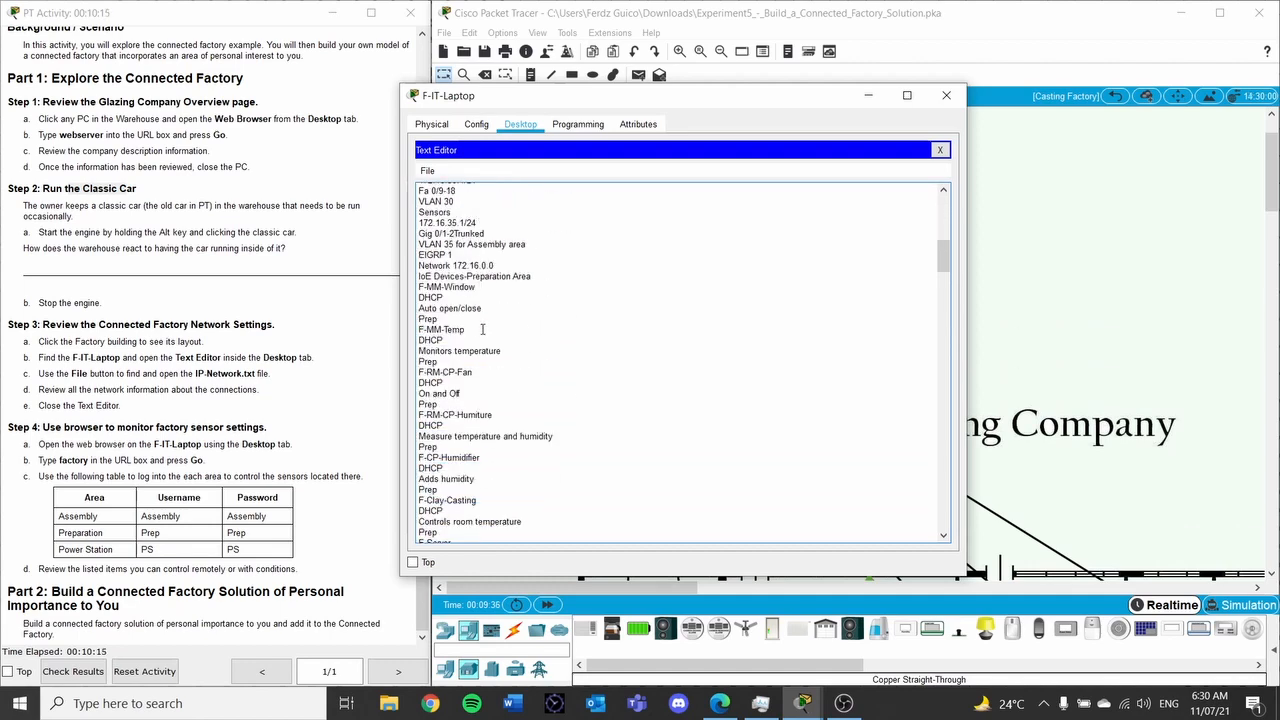
scroll(481, 330, "down", 6)
scroll(476, 328, "down", 9)
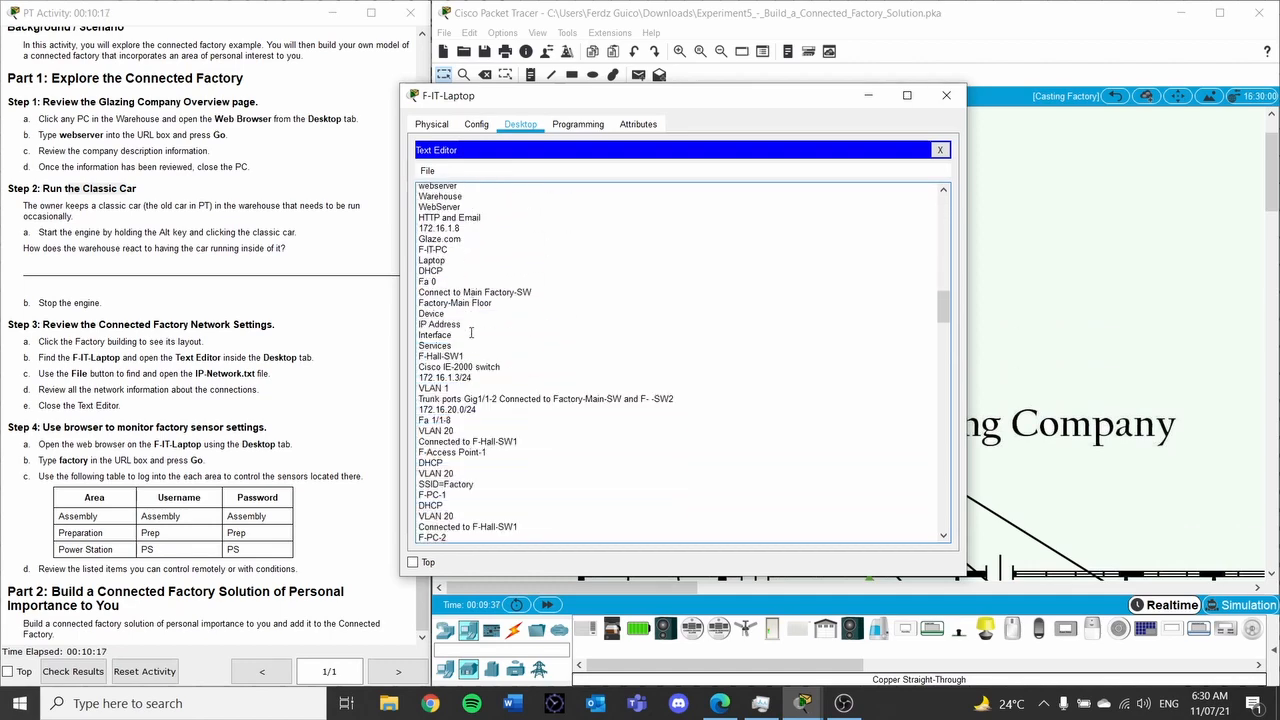
scroll(468, 313, "down", 12)
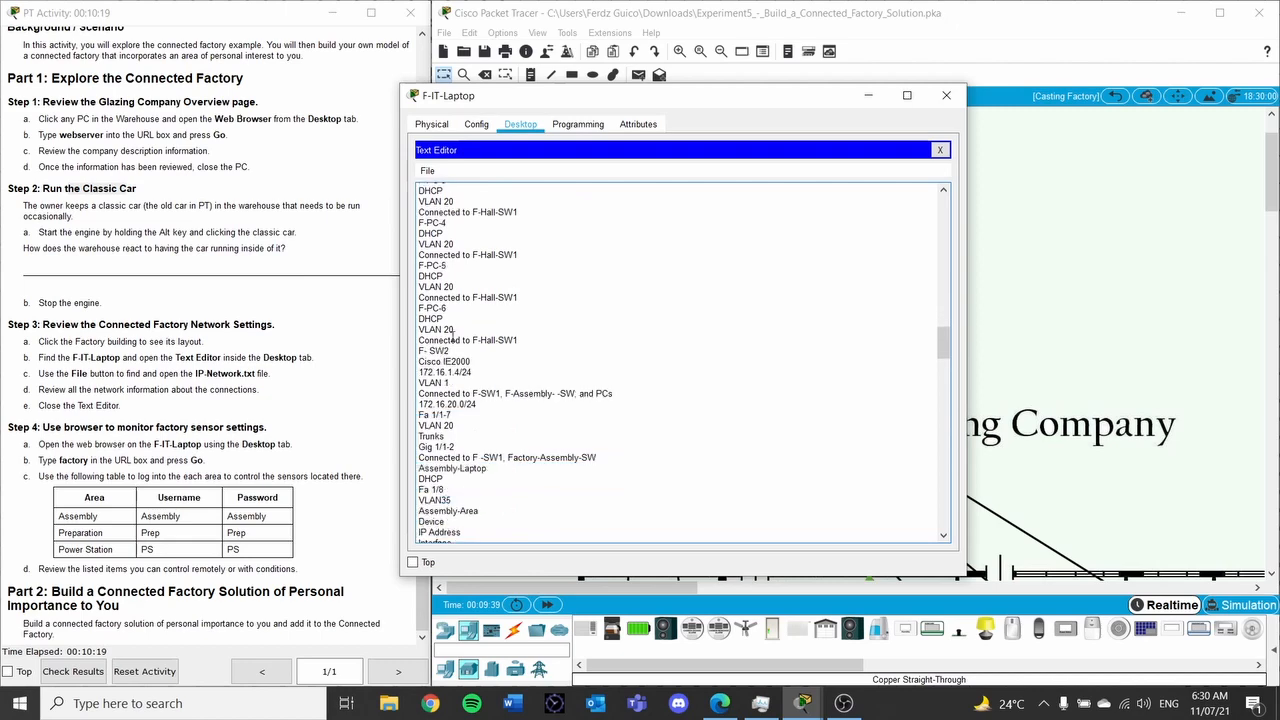
scroll(468, 325, "down", 15)
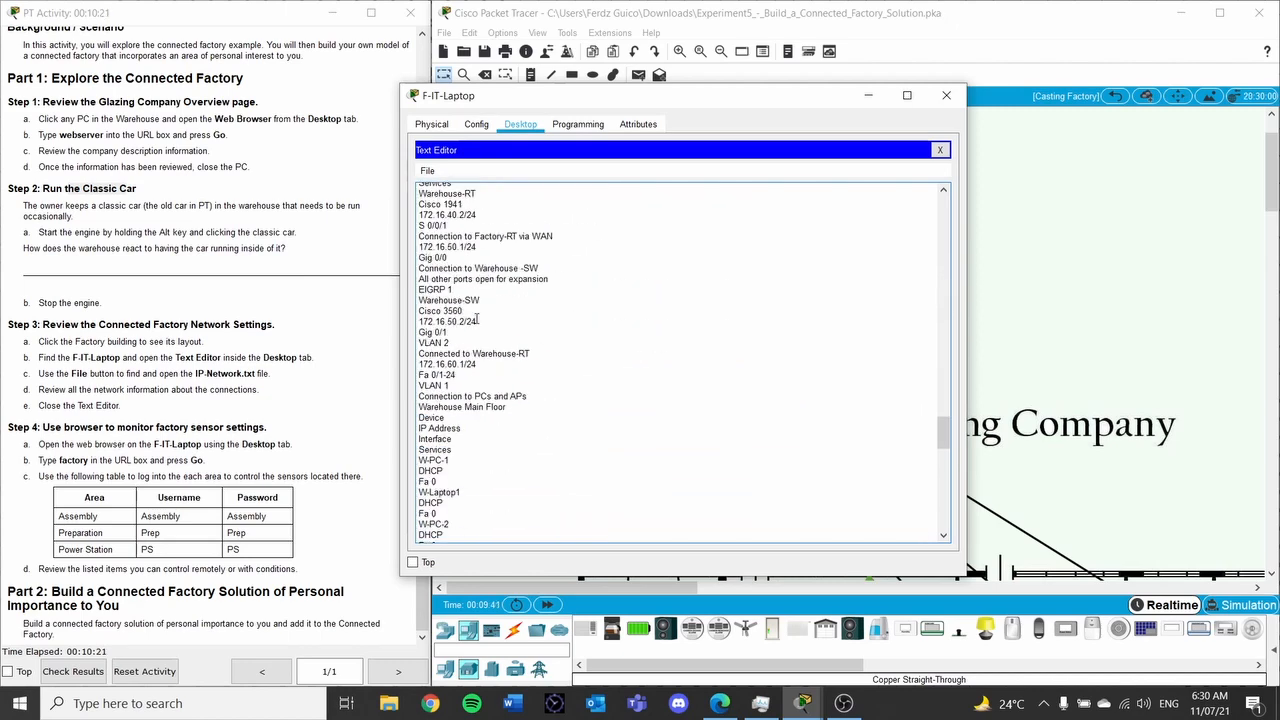
scroll(478, 316, "down", 8)
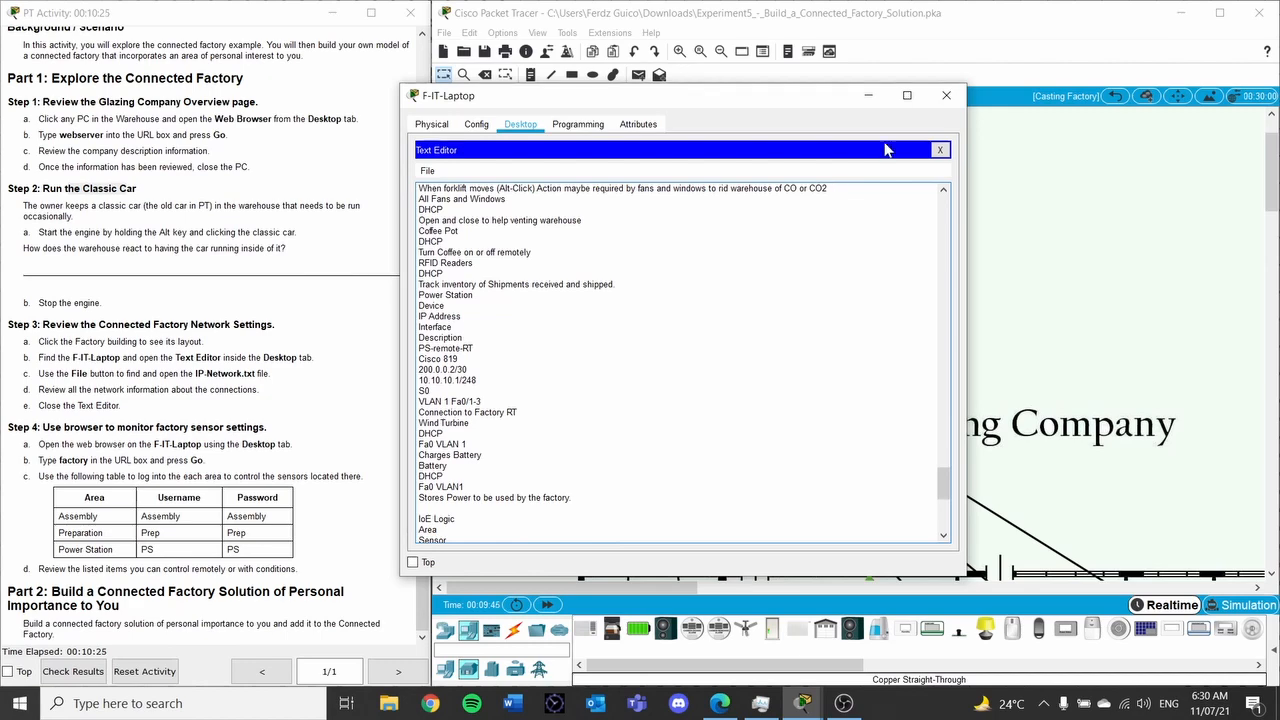
left_click(946, 96)
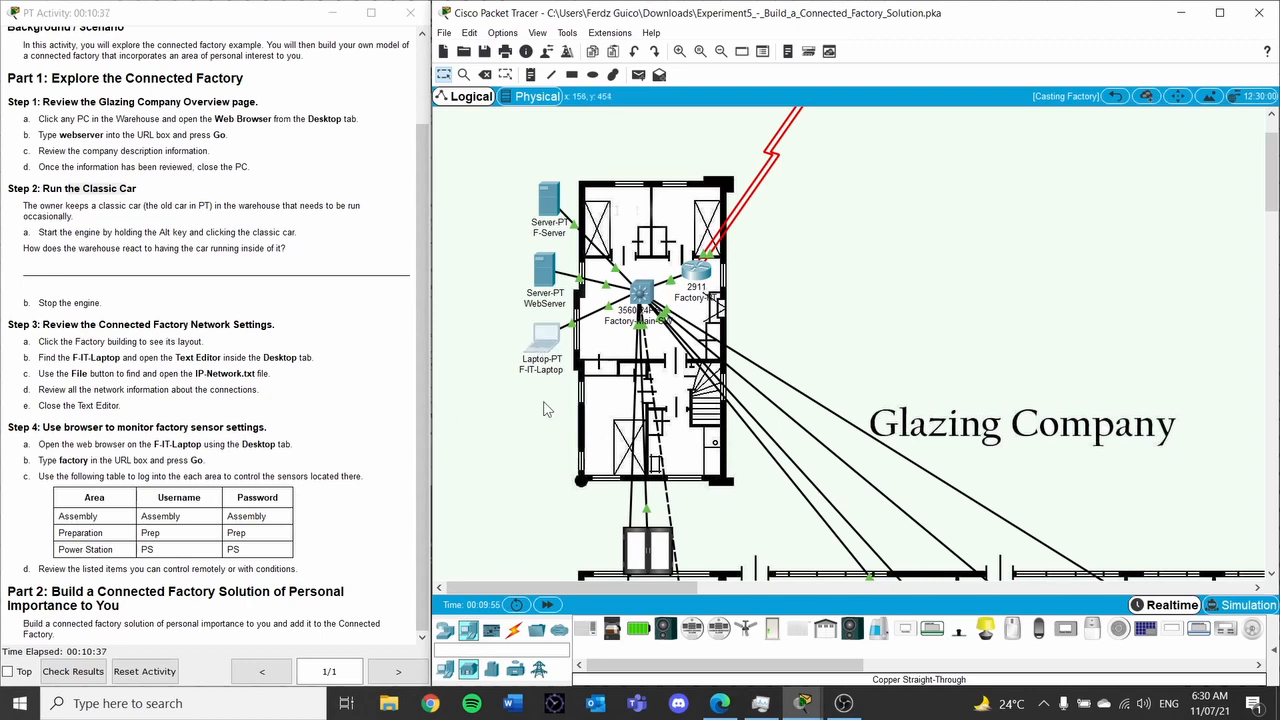
left_click(544, 340)
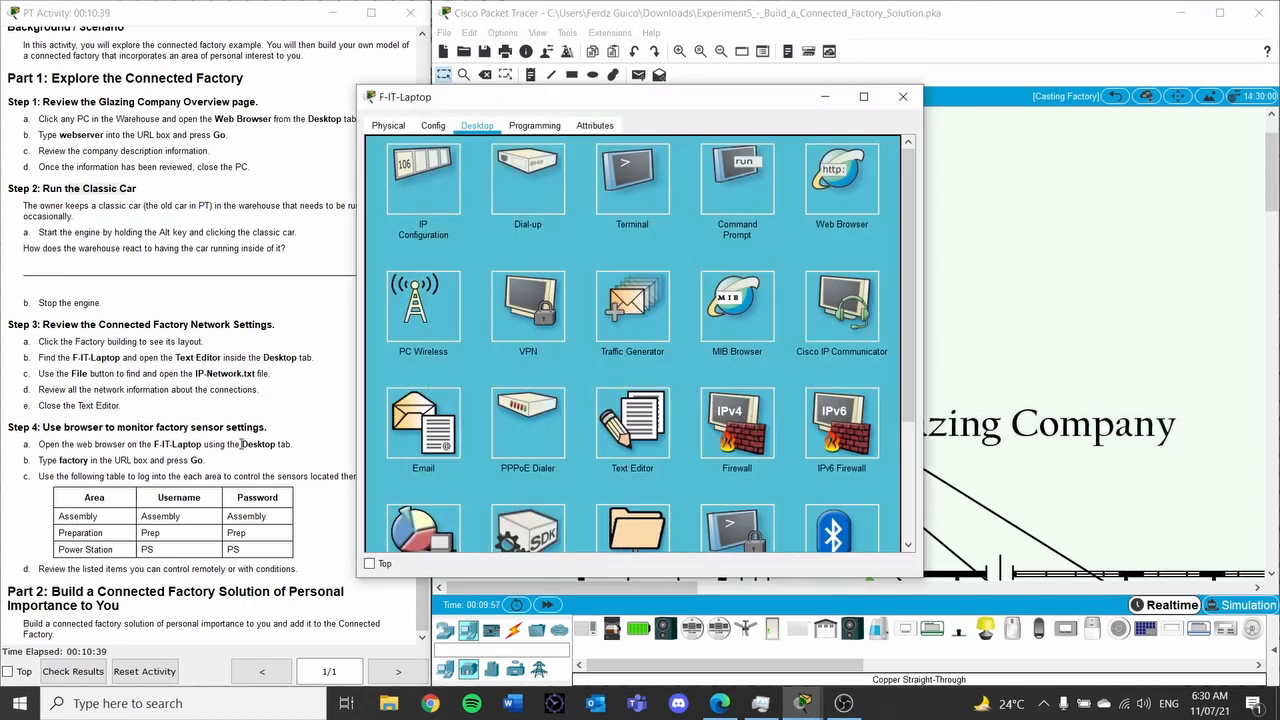
left_click(817, 176)
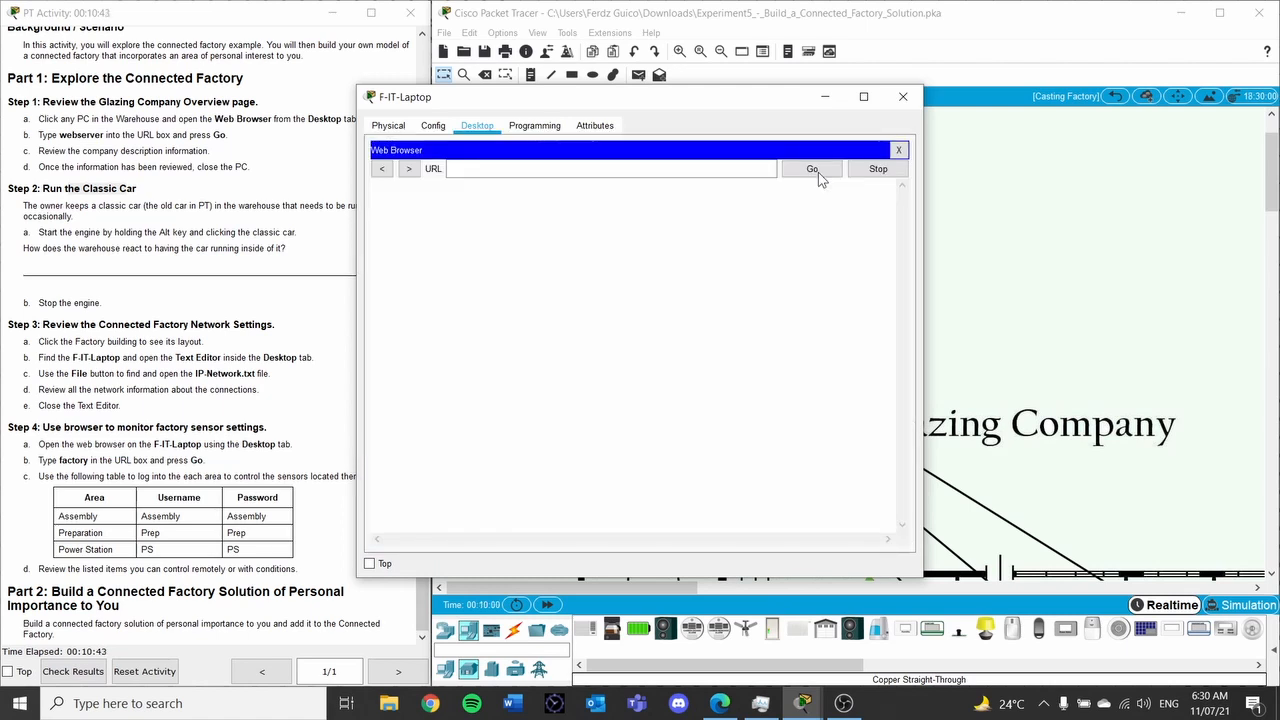
left_click(680, 170)
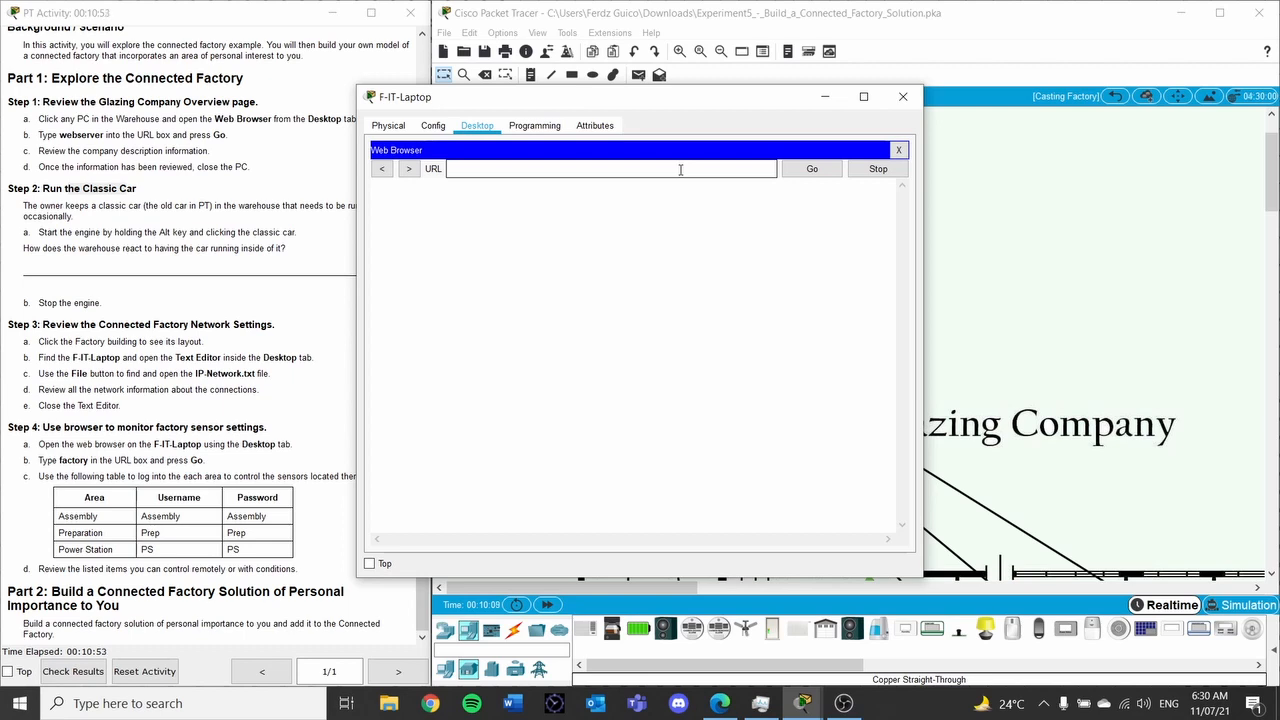
type("ry")
left_click(811, 168)
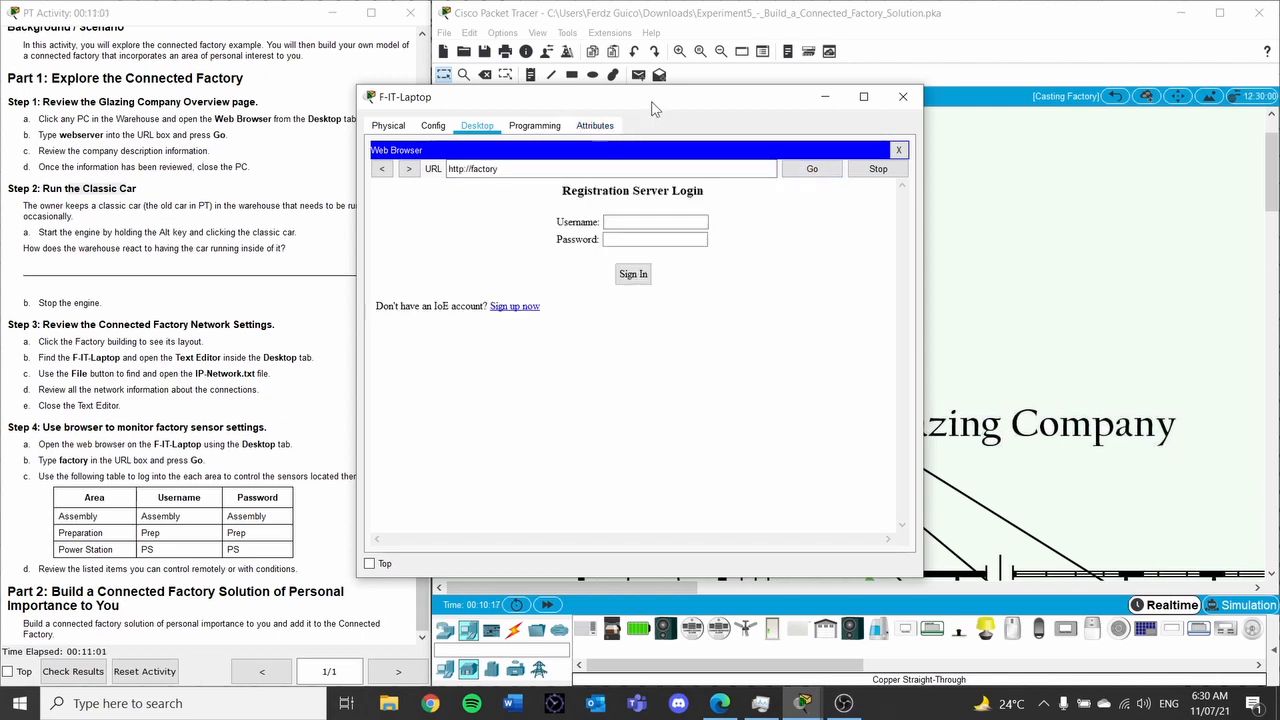
Sign in with the Assembly account's username and password from the table
left_click_drag(652, 102, 770, 117)
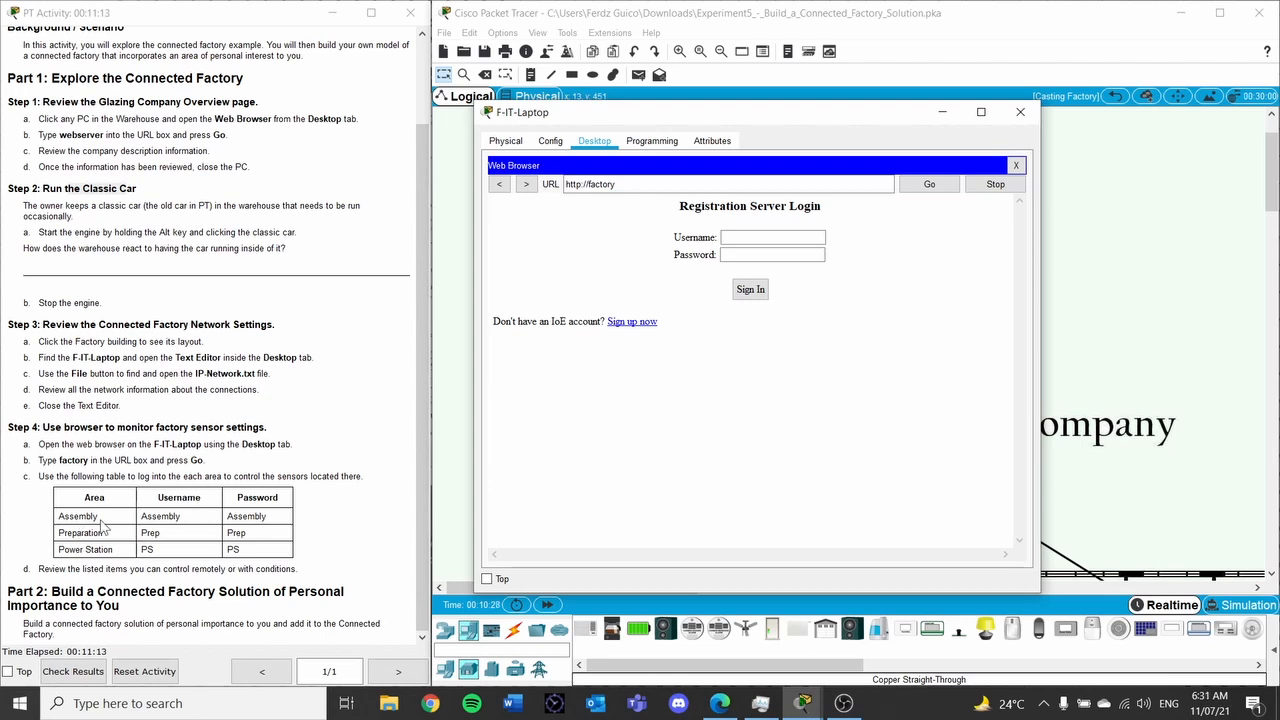
left_click(780, 237)
left_click(781, 255)
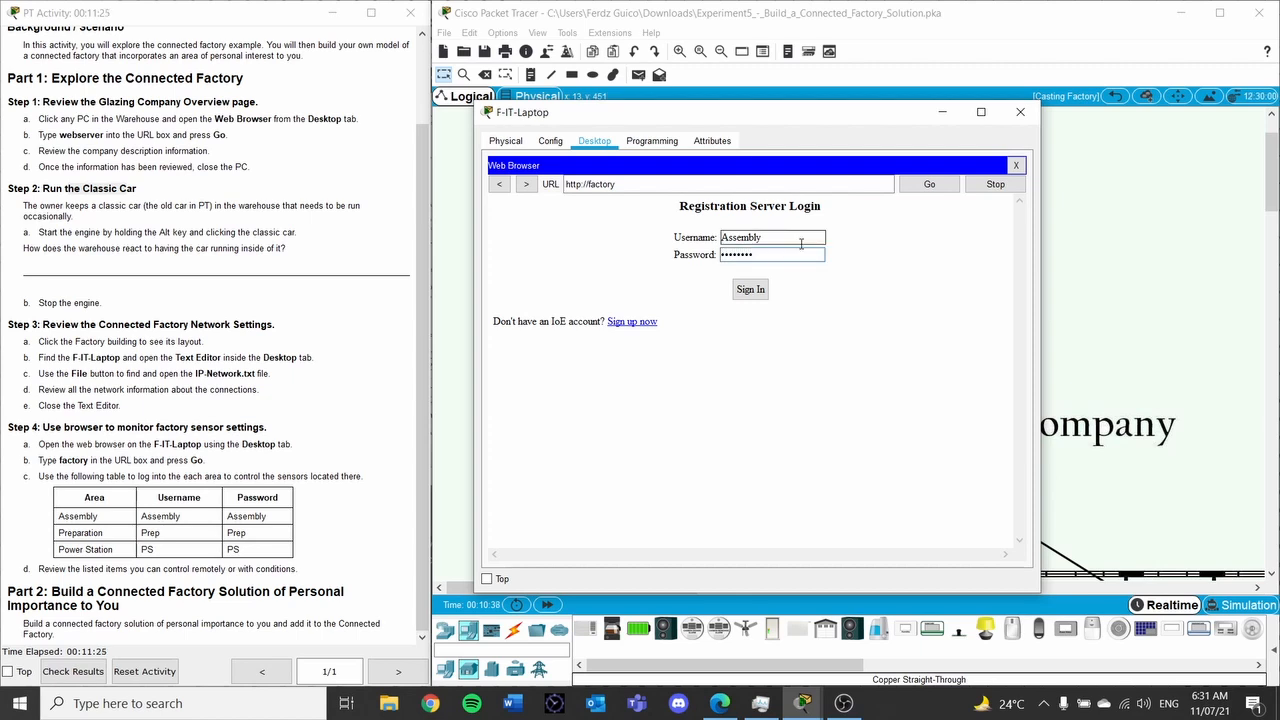
left_click(750, 289)
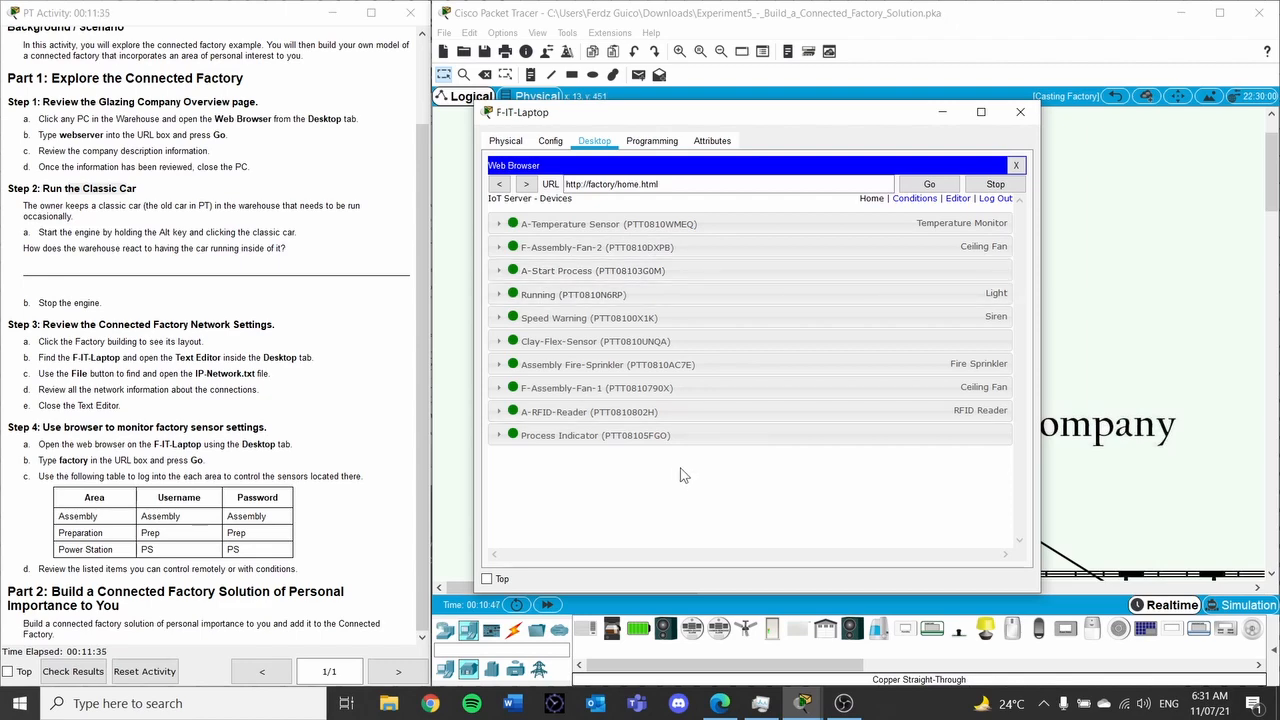
Move the laptop window aside and scroll the workspace to uncover the factory's Assembly area
left_click_drag(870, 127, 605, 68)
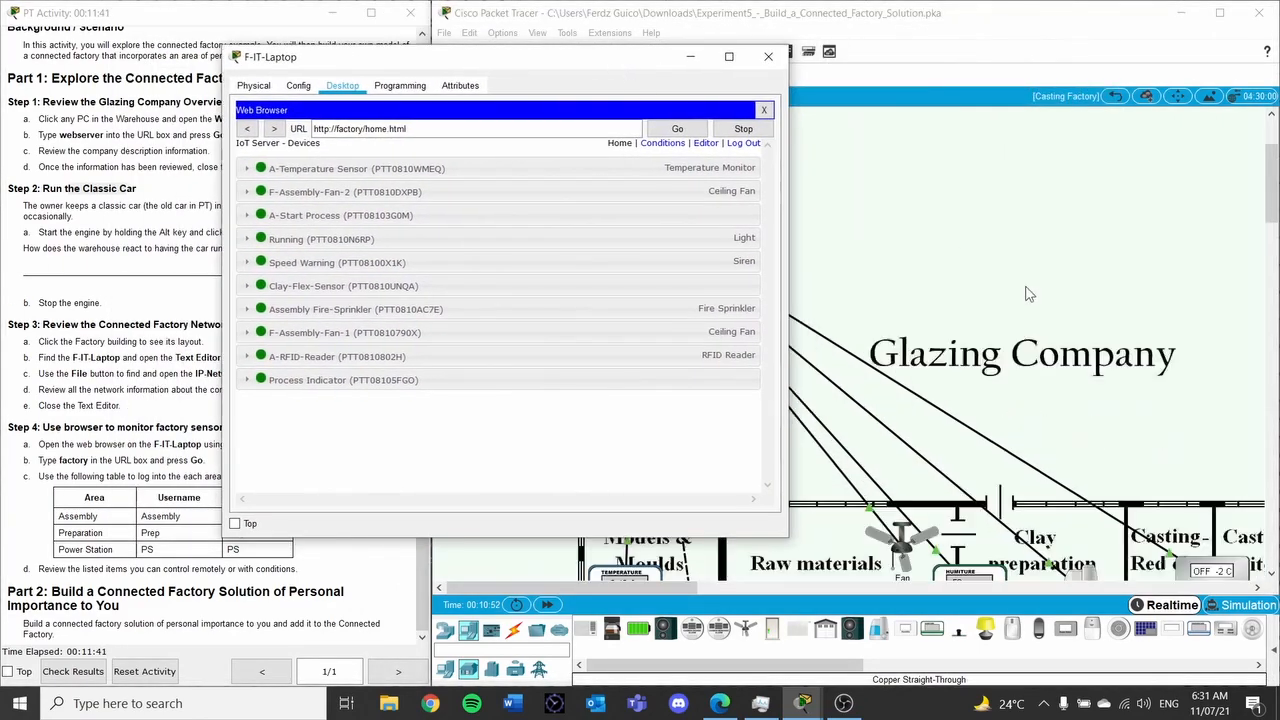
scroll(1029, 294, "down", 5)
scroll(1027, 266, "up", 5)
scroll(1015, 280, "down", 8)
scroll(1014, 277, "down", 3)
scroll(1020, 265, "up", 10)
scroll(1027, 262, "down", 3)
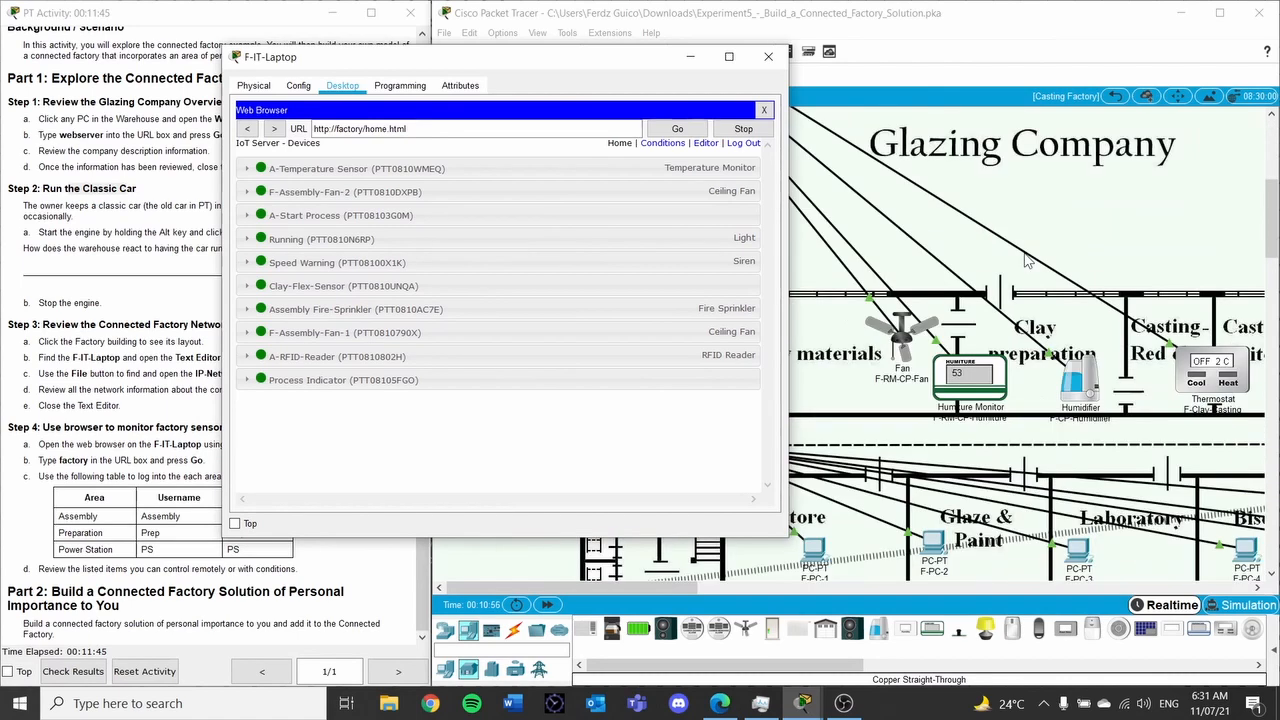
scroll(1022, 270, "down", 5)
scroll(1035, 266, "up", 10)
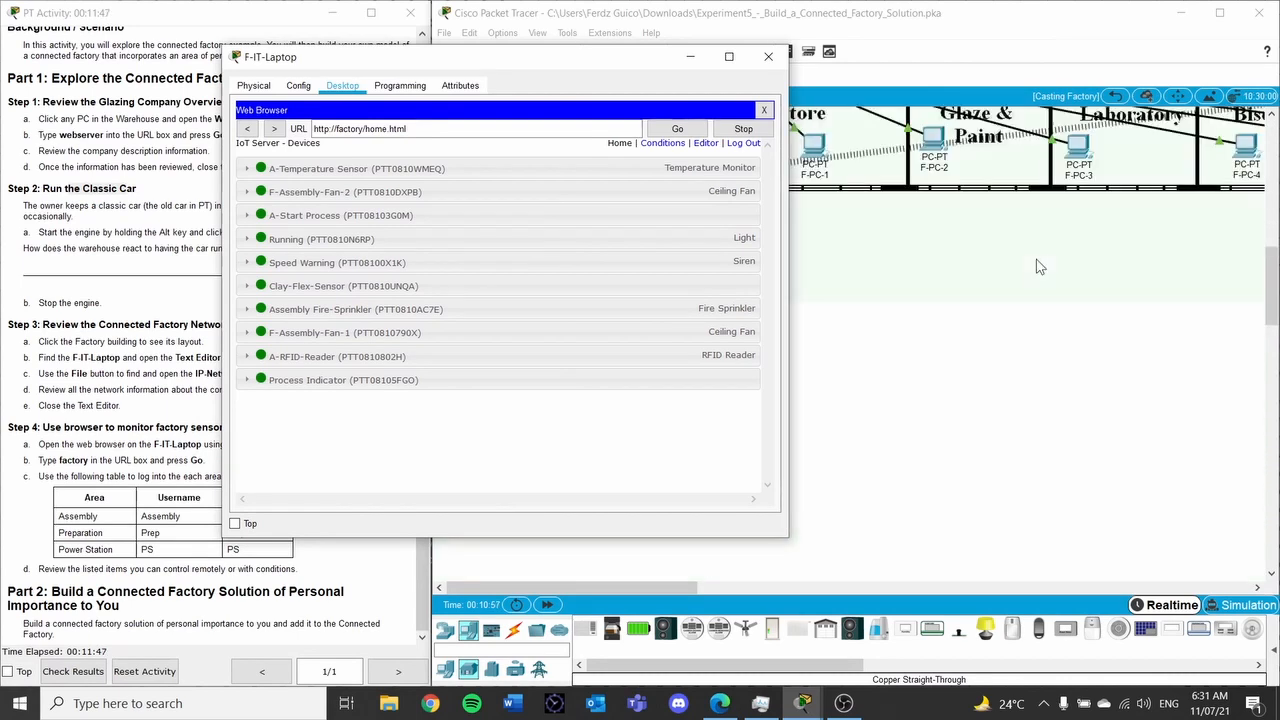
left_click_drag(608, 57, 367, 85)
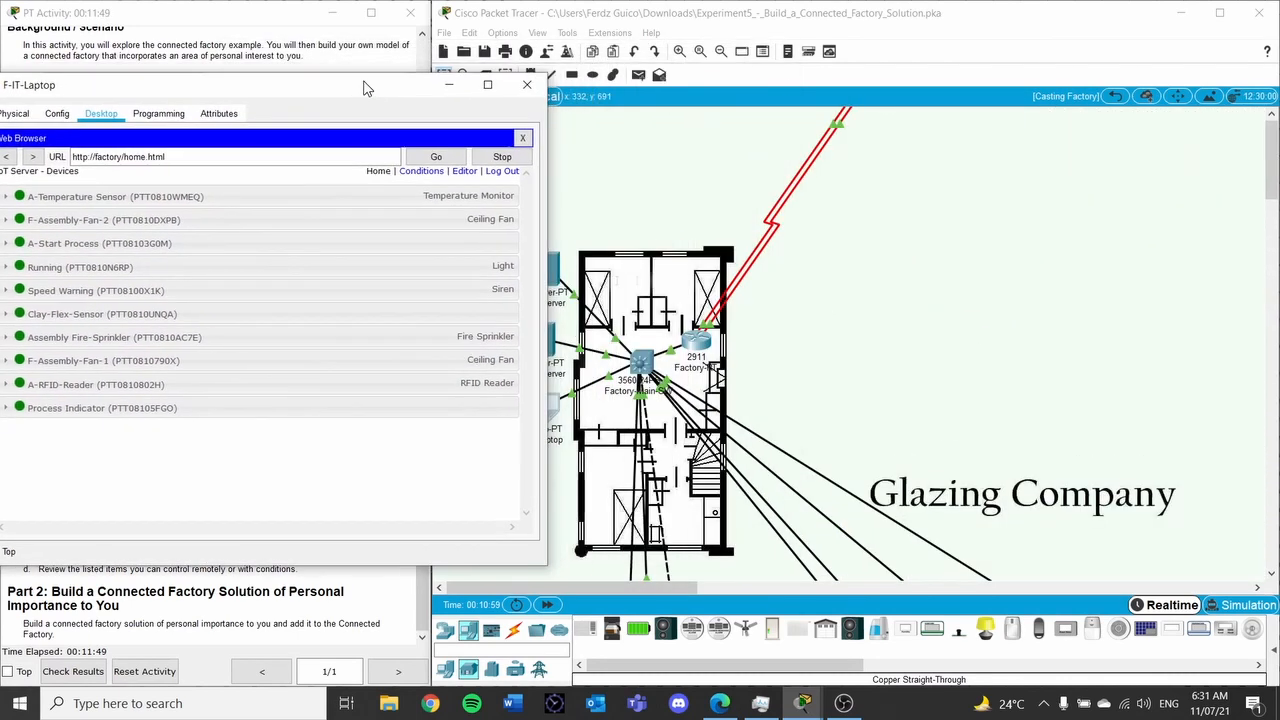
left_click_drag(650, 588, 876, 587)
scroll(843, 478, "down", 2)
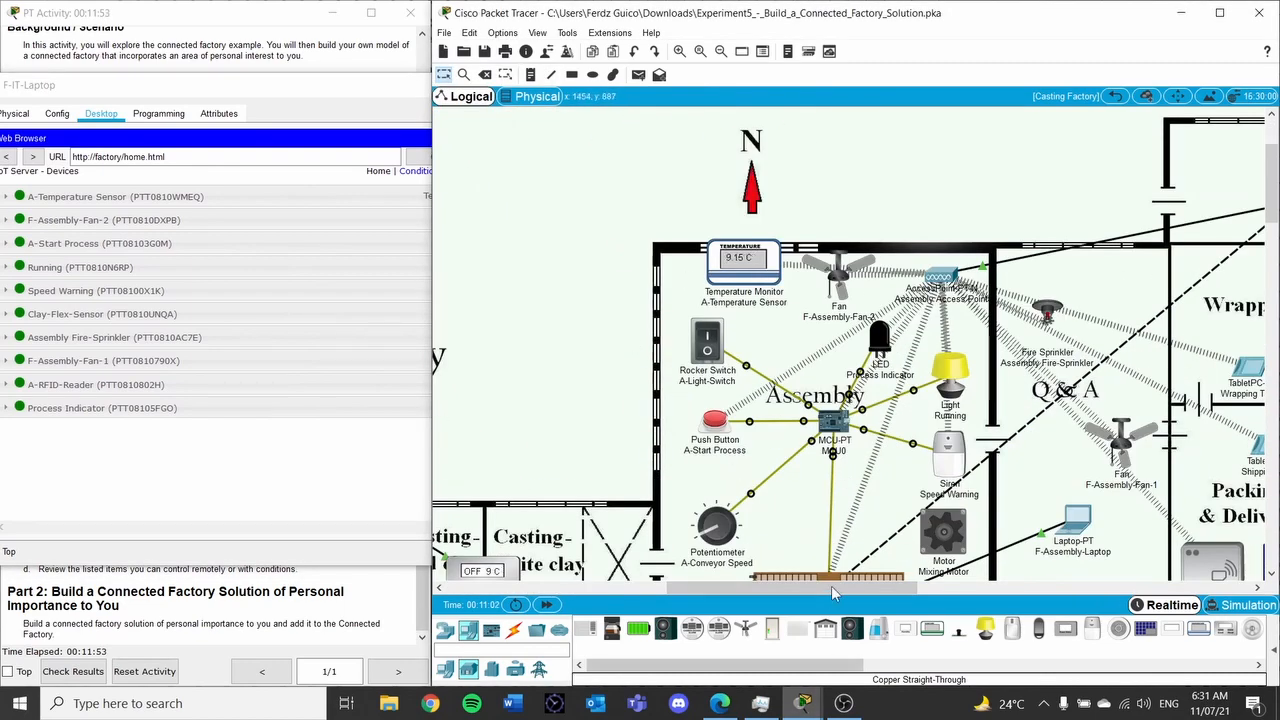
Place the laptop browser beside the Assembly area and review its IoT device list
mouse_move(812, 706)
left_click(898, 640)
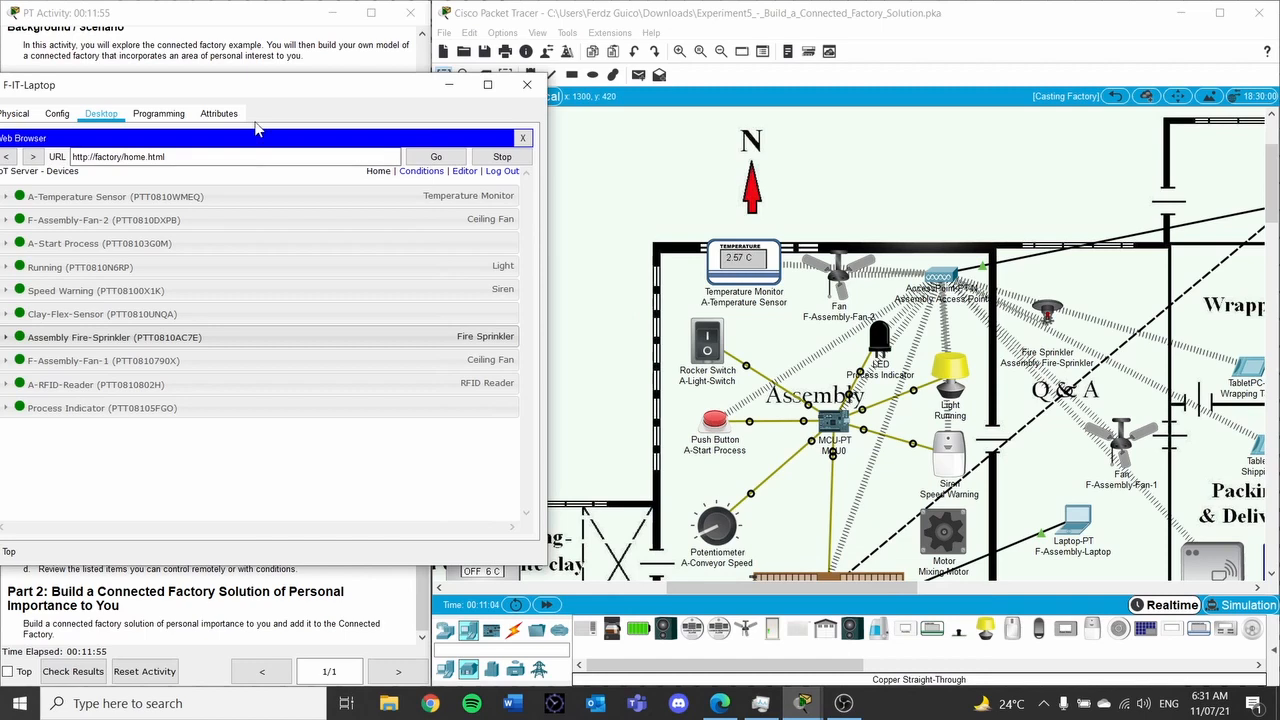
left_click_drag(281, 95, 427, 184)
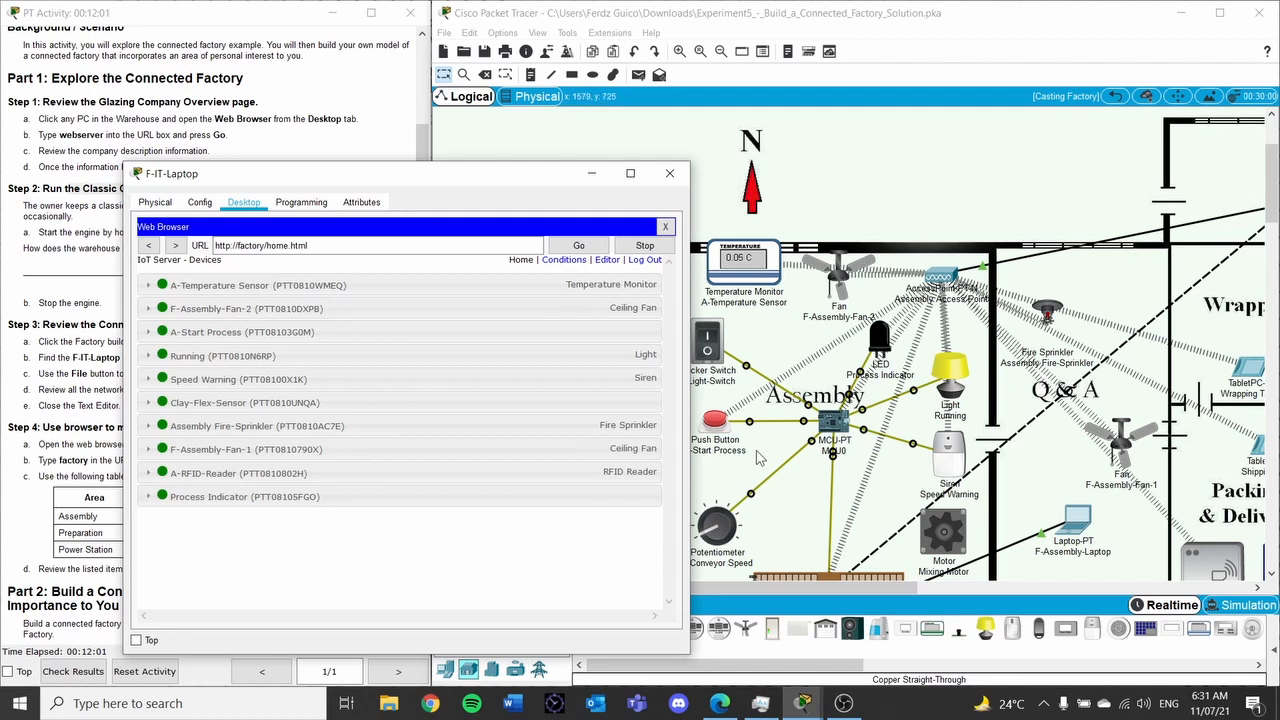
left_click_drag(407, 190, 362, 190)
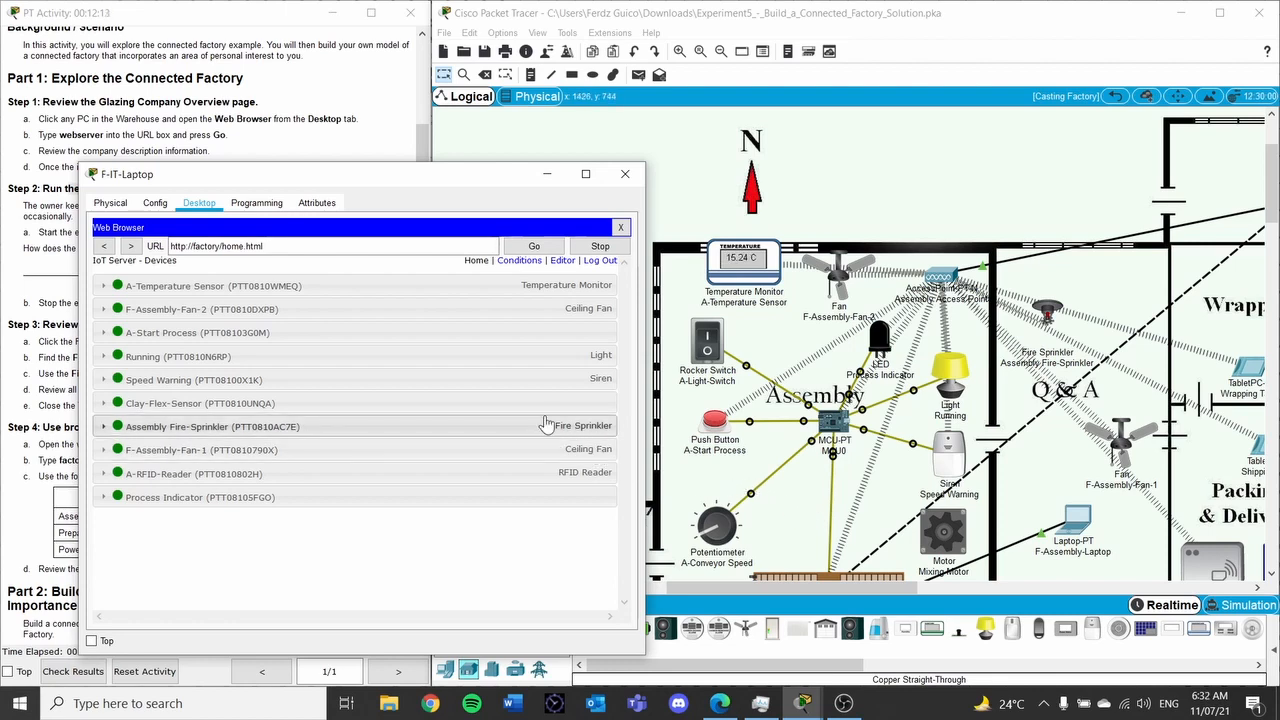
scroll(943, 418, "down", 1)
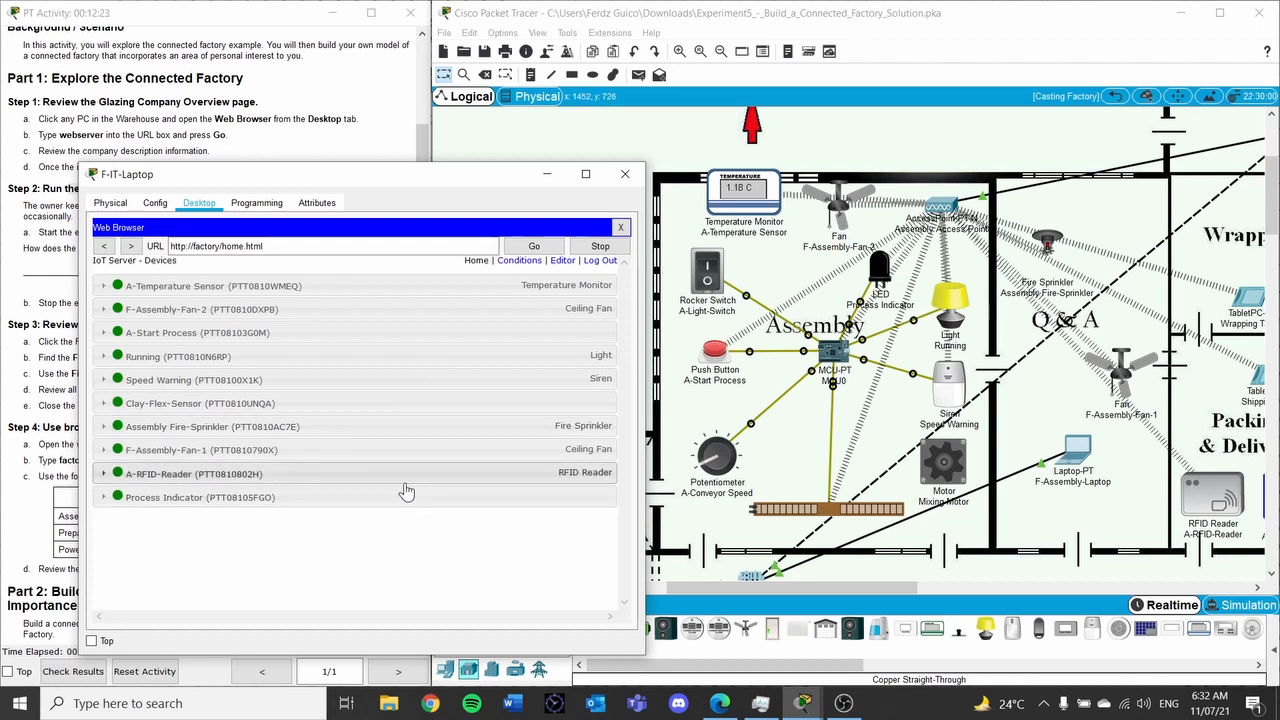
scroll(783, 477, "down", 3)
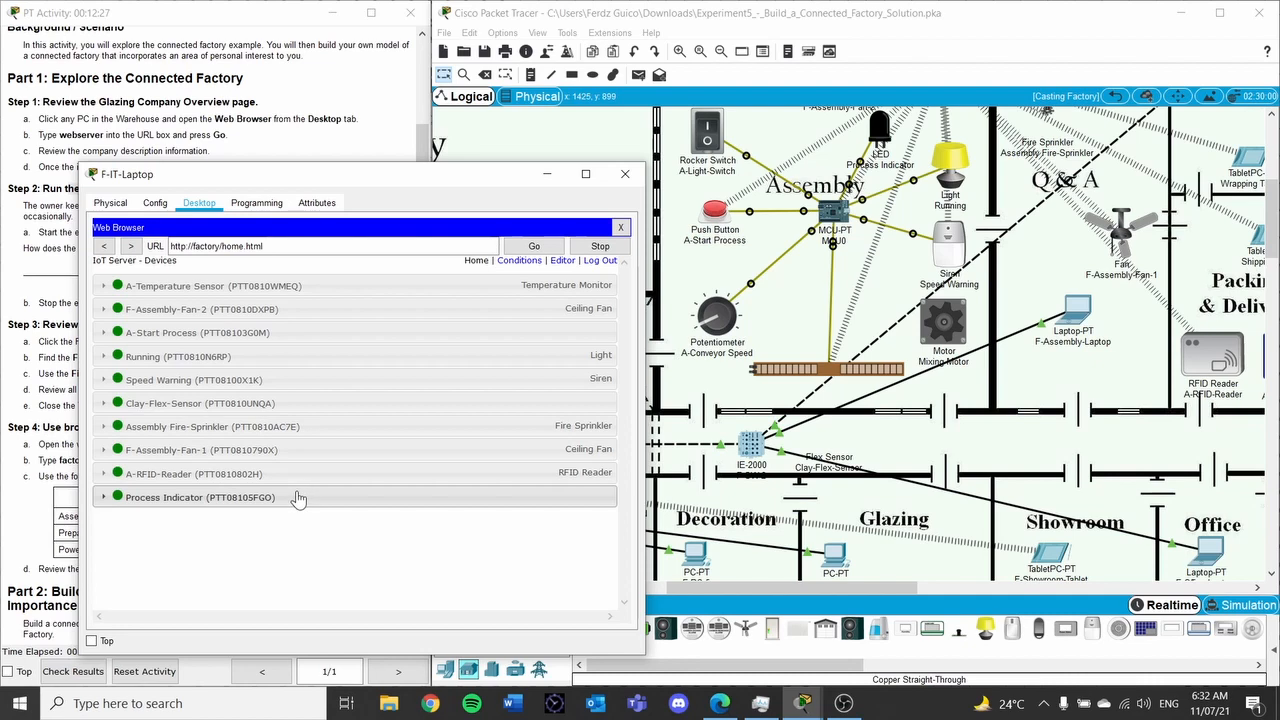
scroll(747, 395, "up", 4)
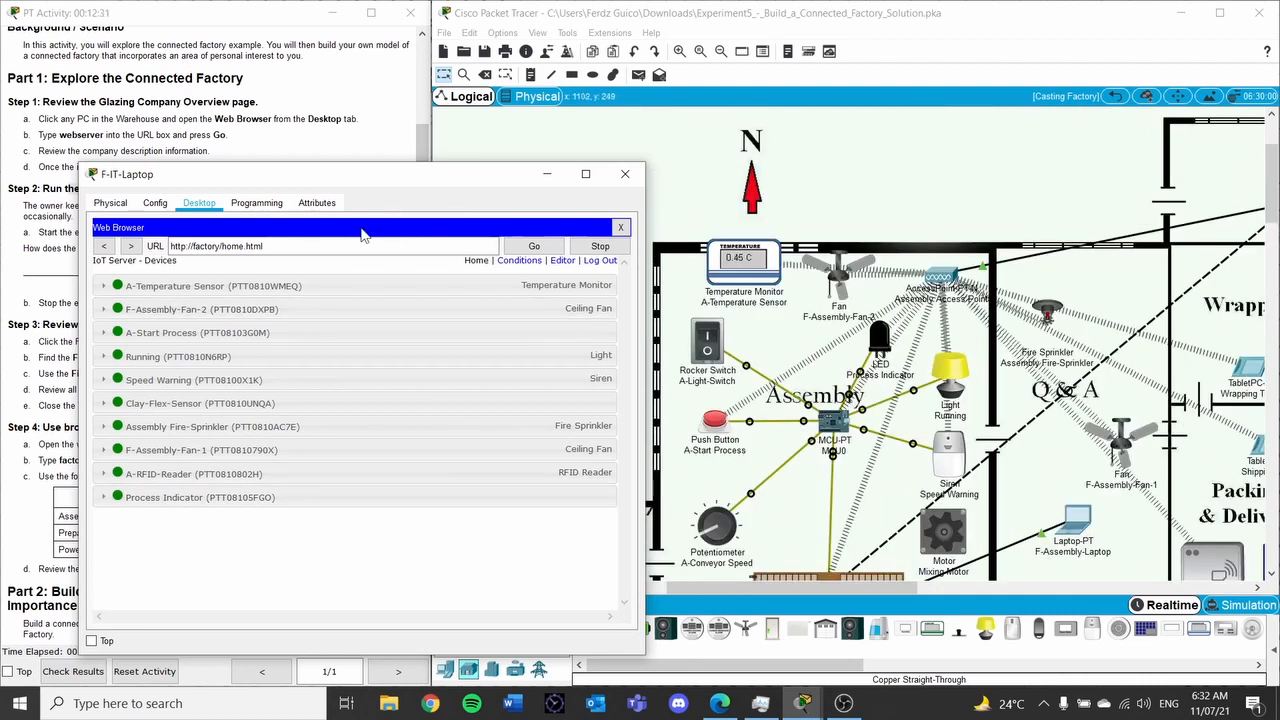
Check the temperature sensor reading and set F-Assembly-Fan-2 to High
left_click(104, 286)
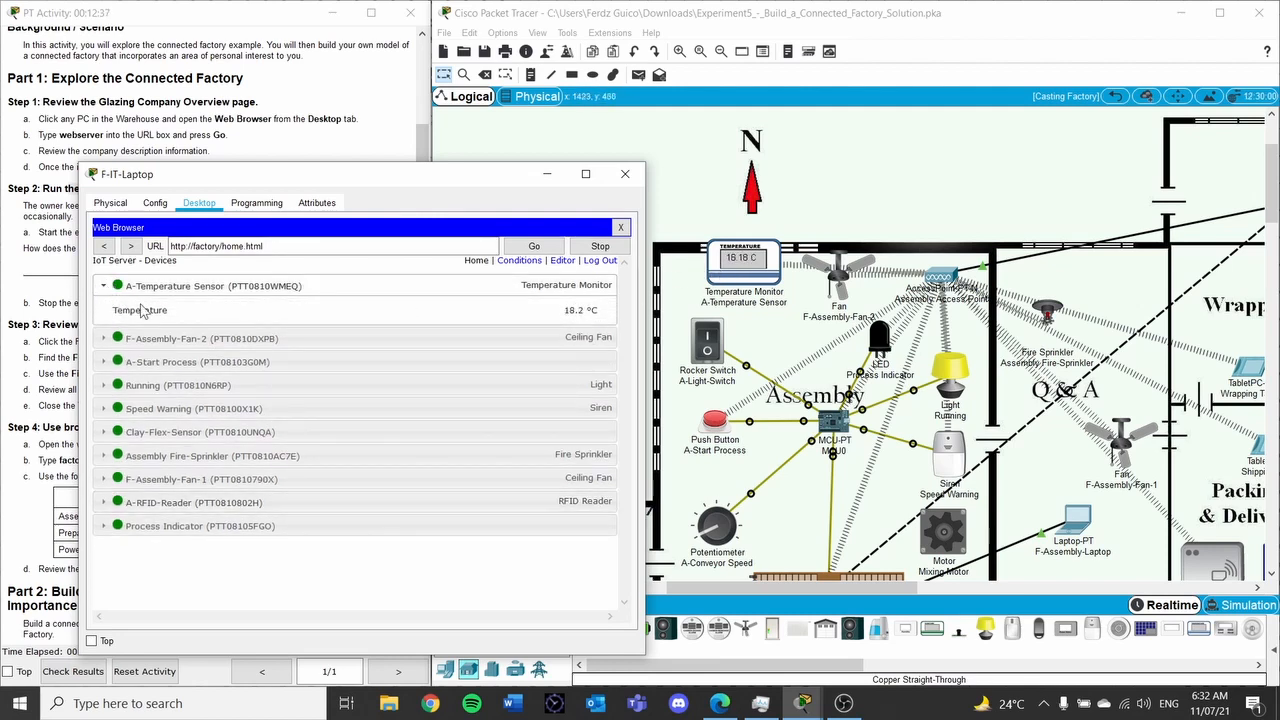
left_click(104, 338)
left_click(553, 369)
left_click(582, 366)
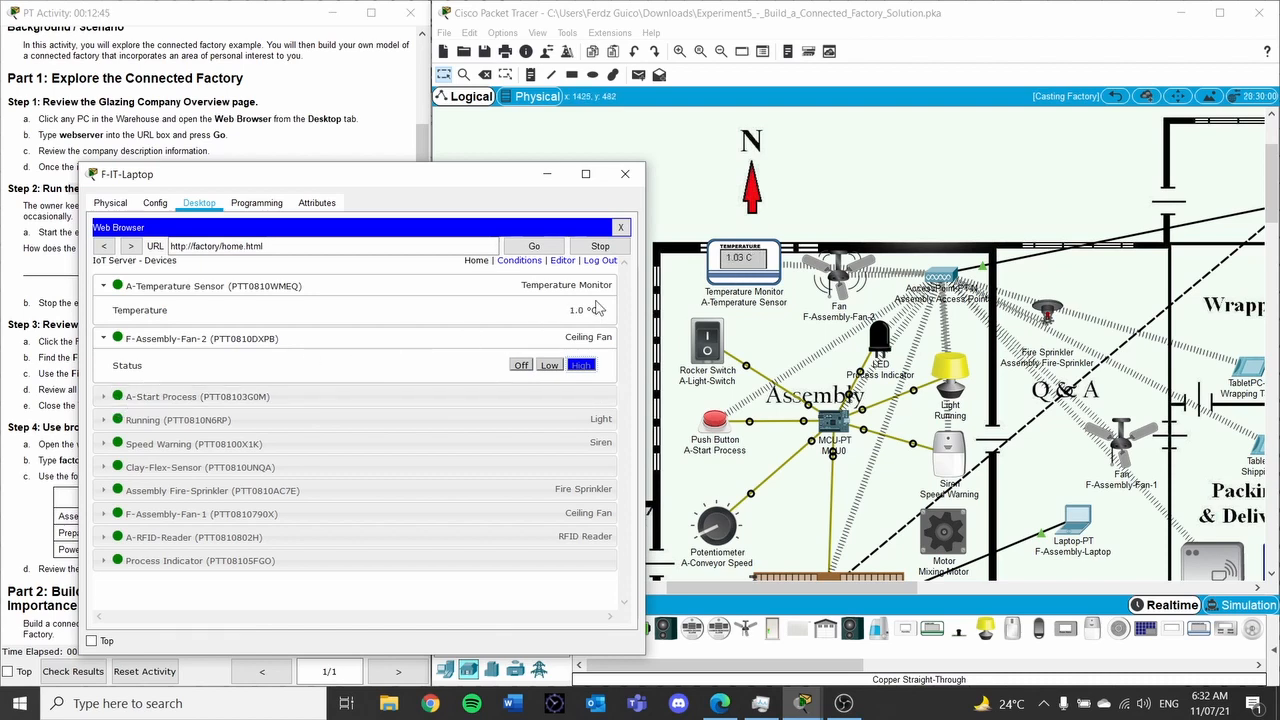
left_click(104, 397)
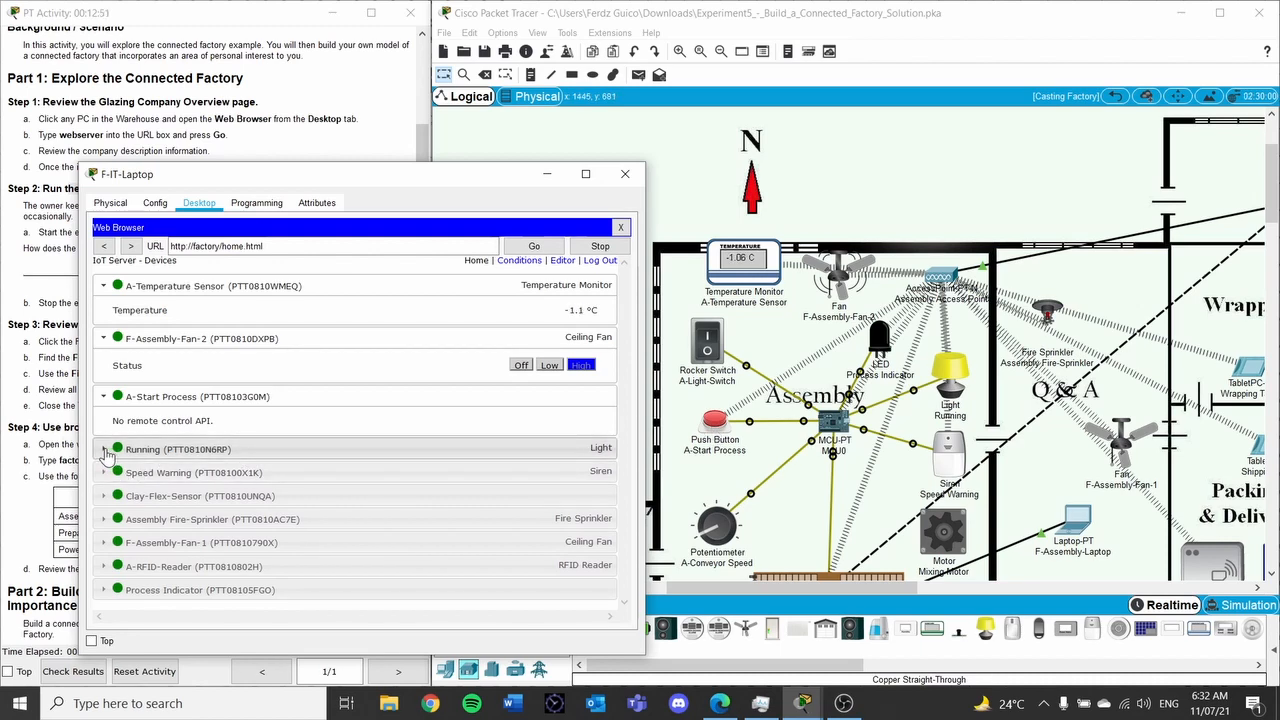
Switch the Running light off and turn on the Speed Warning siren
left_click(104, 449)
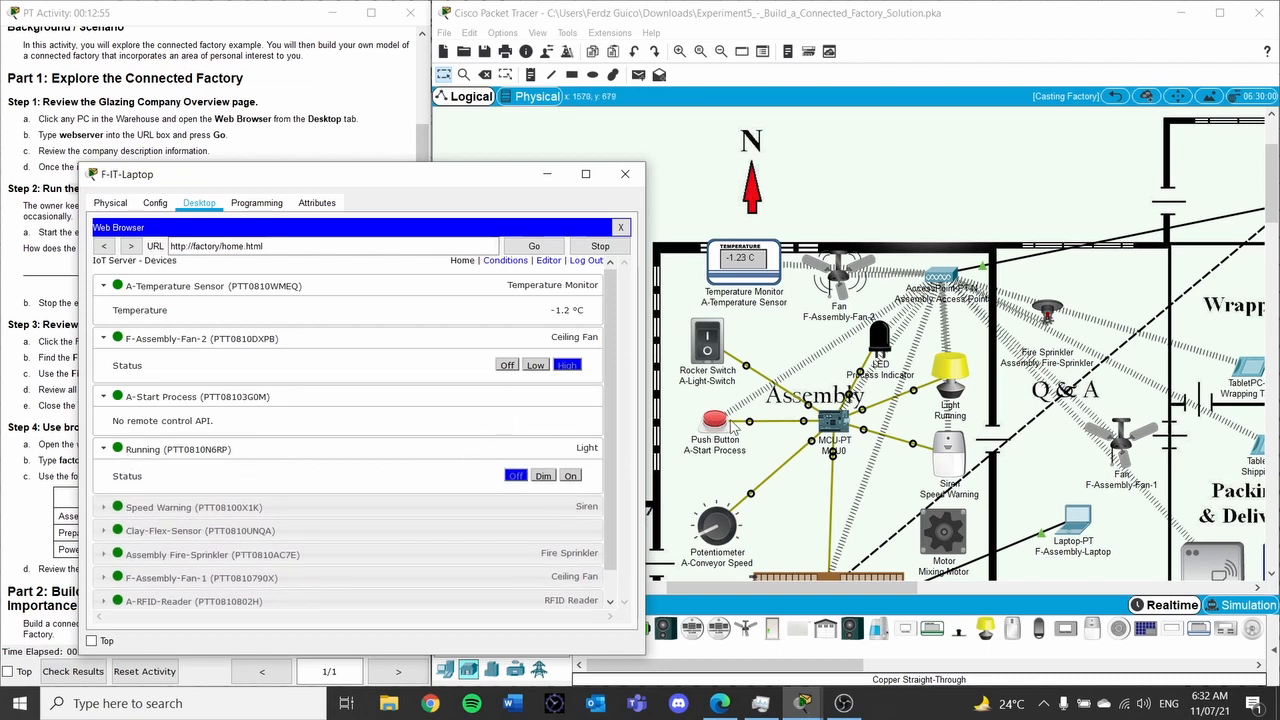
left_click(548, 477)
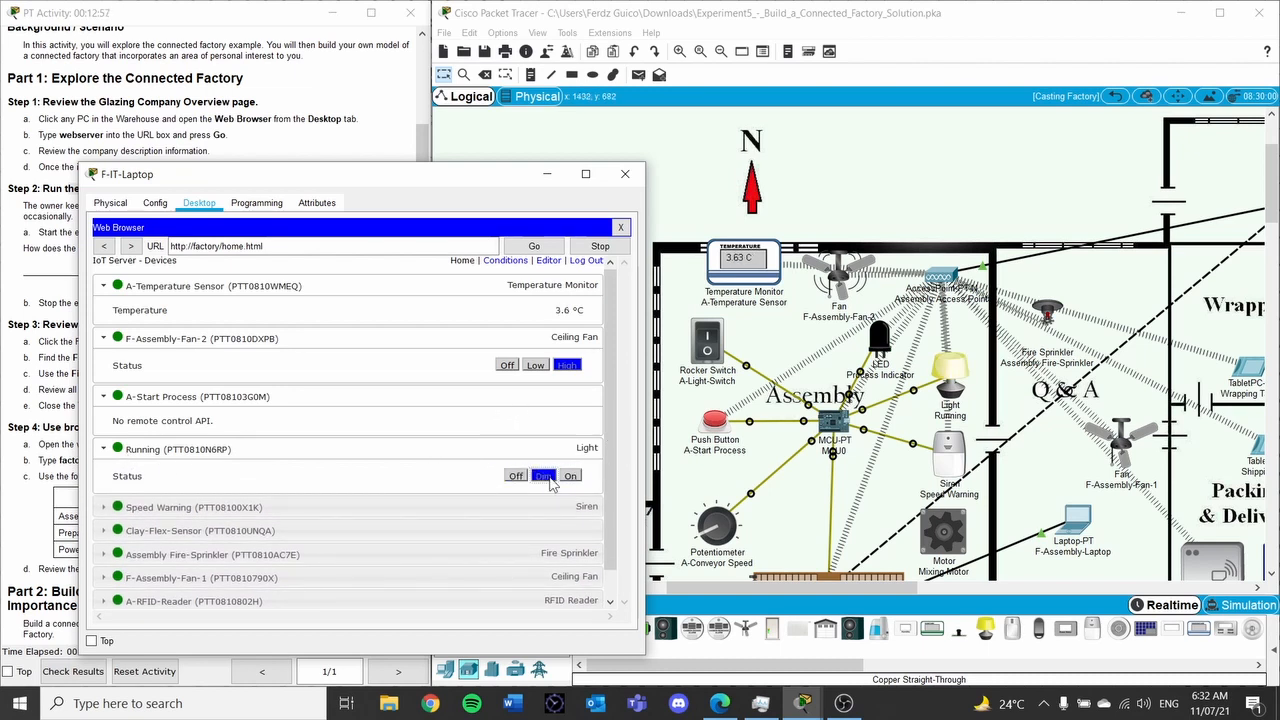
left_click(516, 476)
left_click(103, 507)
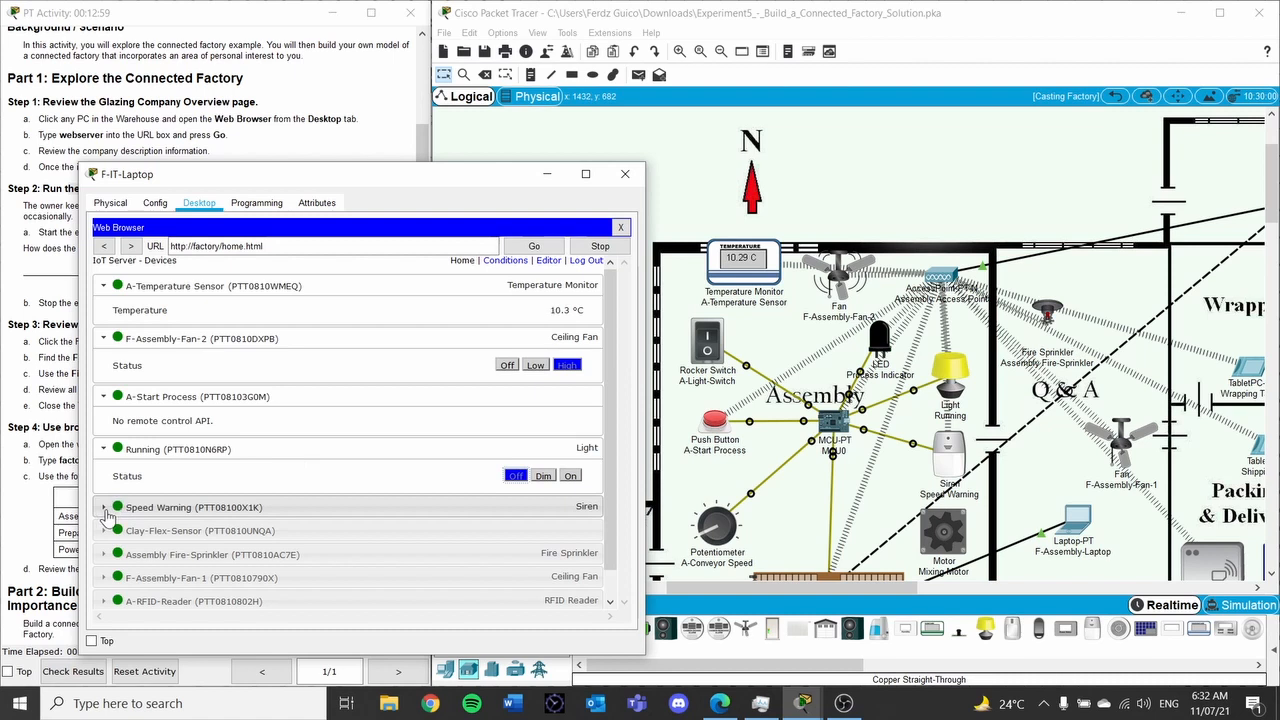
scroll(449, 505, "down", 1)
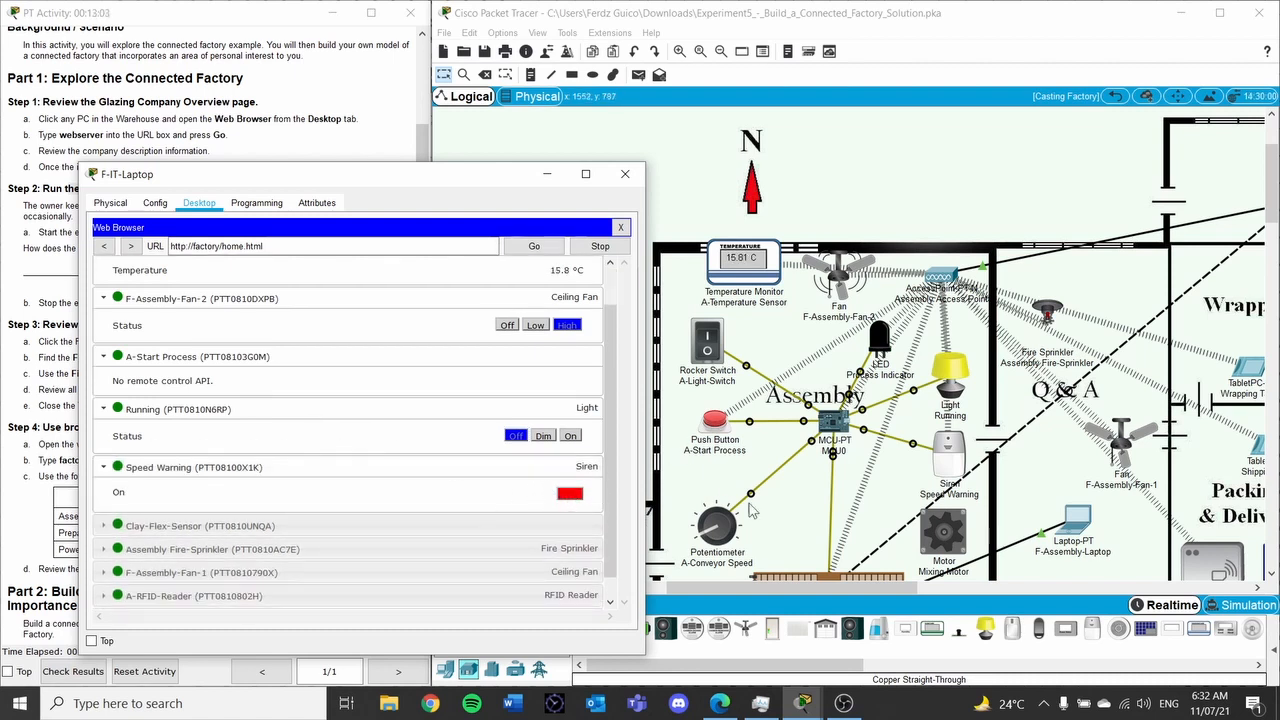
left_click(569, 495)
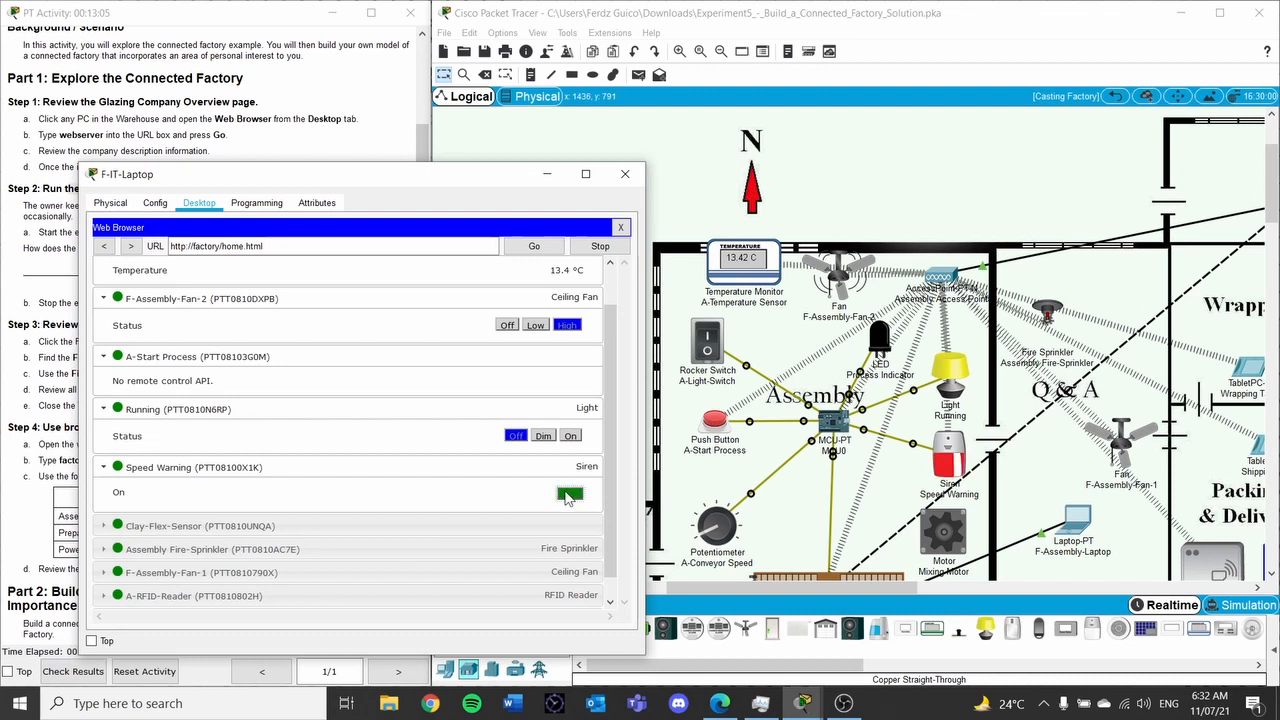
left_click(103, 526)
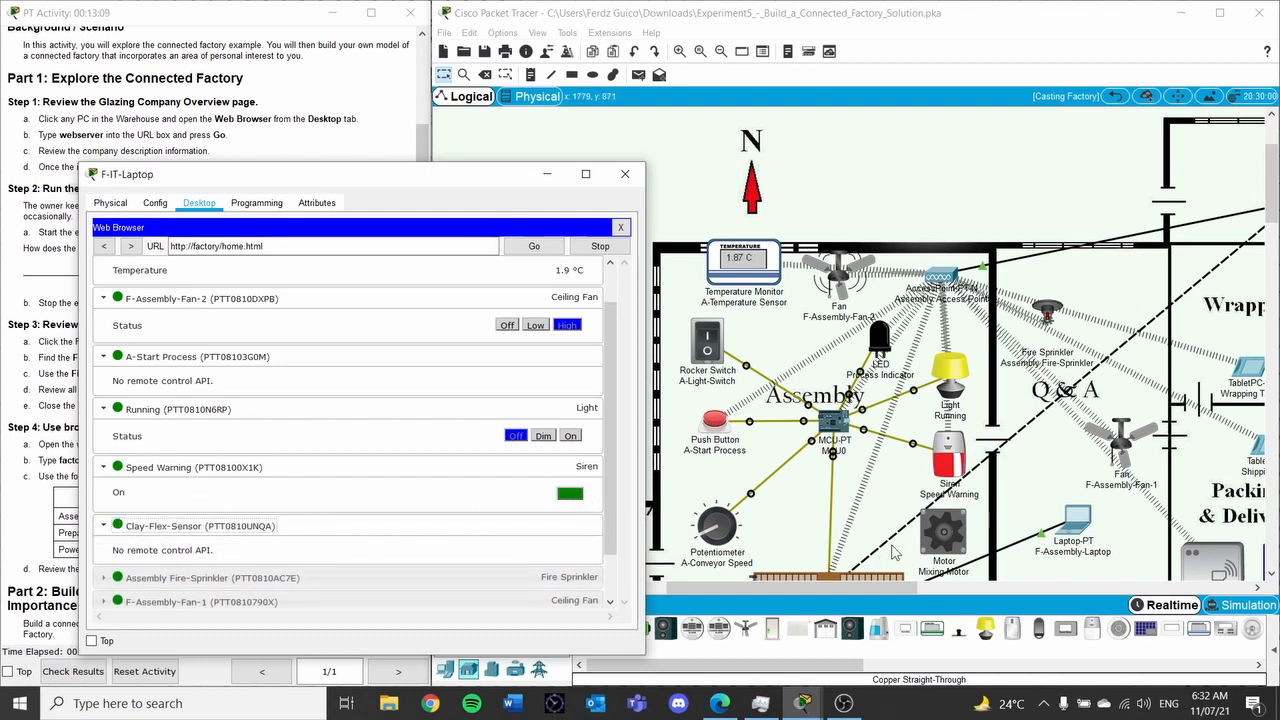
left_click(1274, 218)
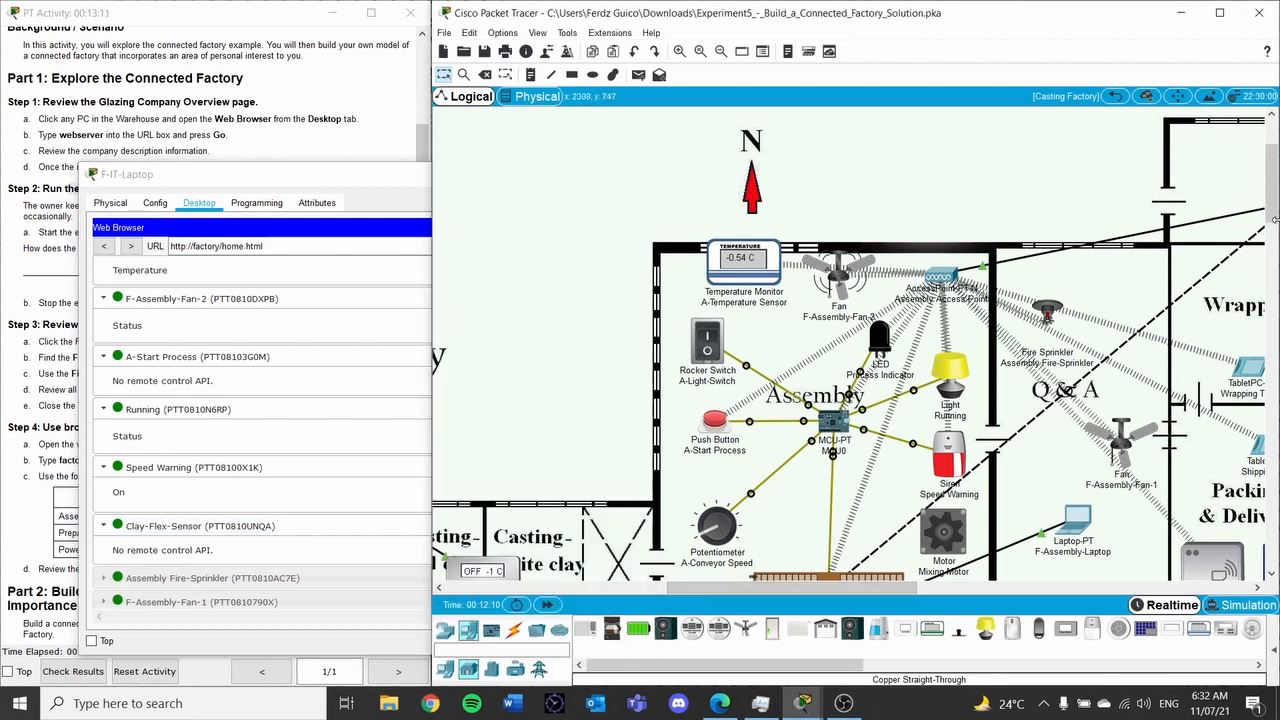
Test the Assembly Fire-Sprinkler by toggling its status on and off
left_click_drag(1274, 218, 1274, 250)
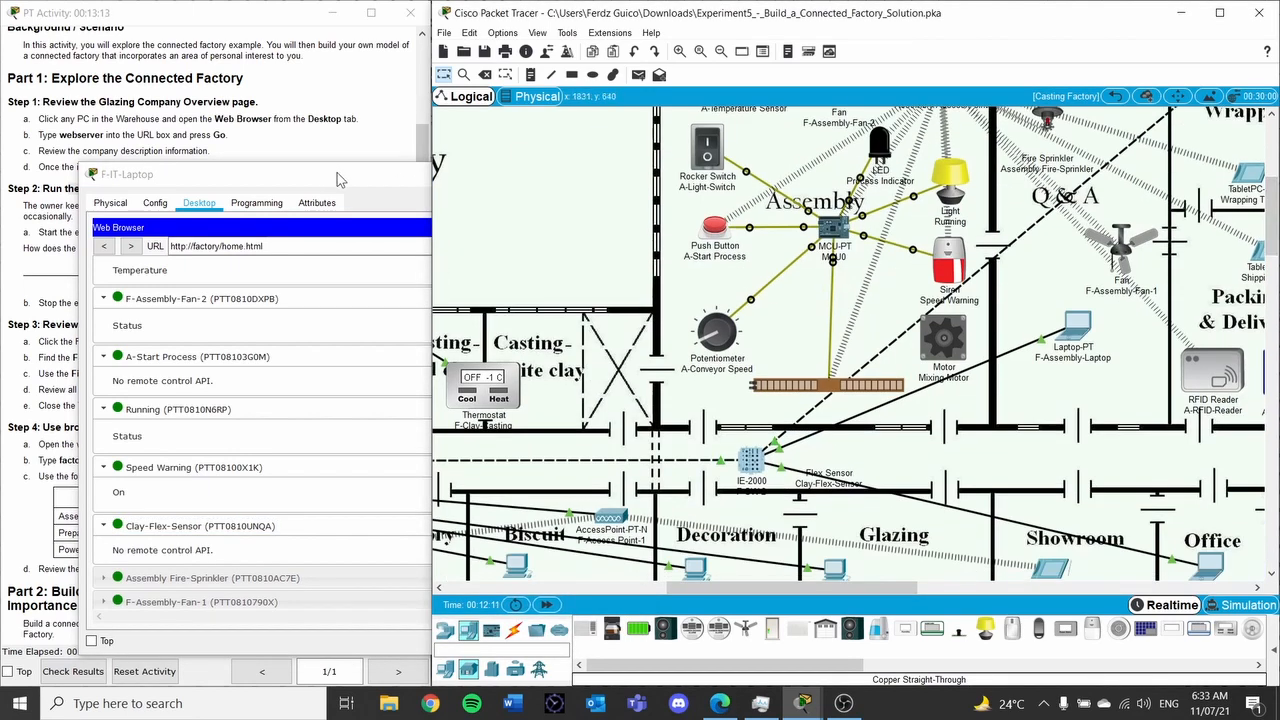
left_click(285, 390)
left_click(156, 577)
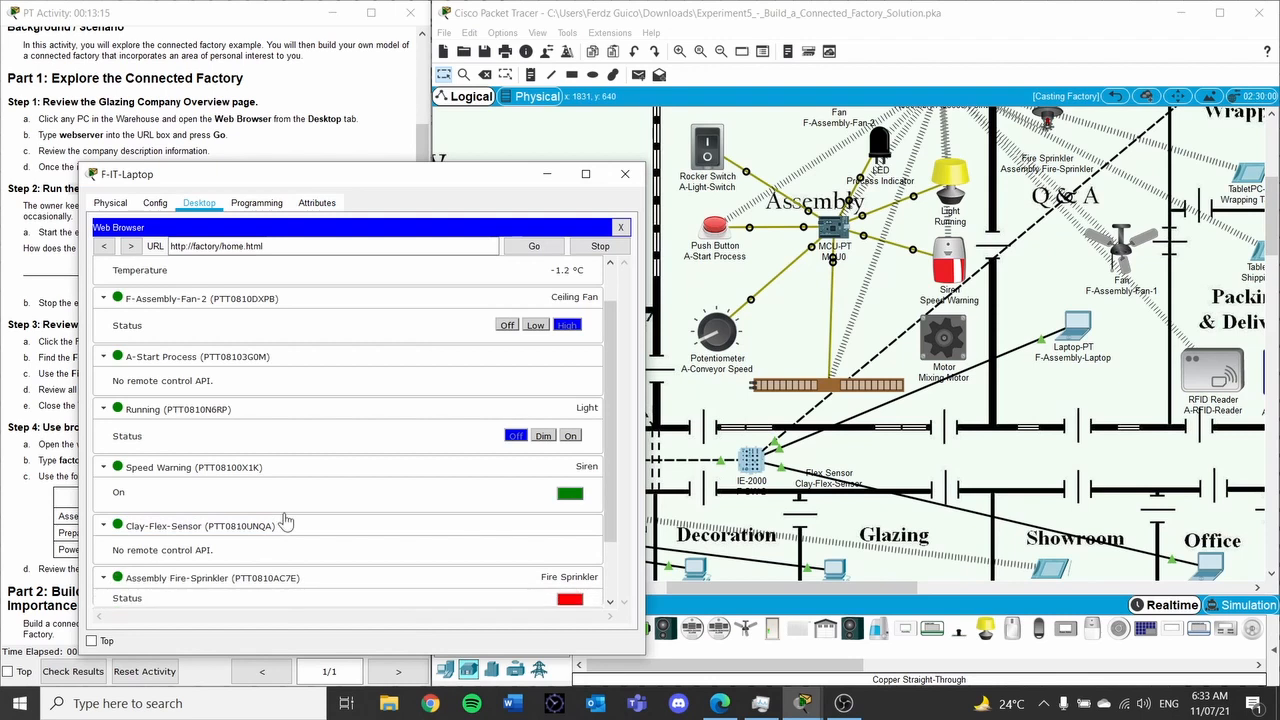
scroll(395, 464, "down", 1)
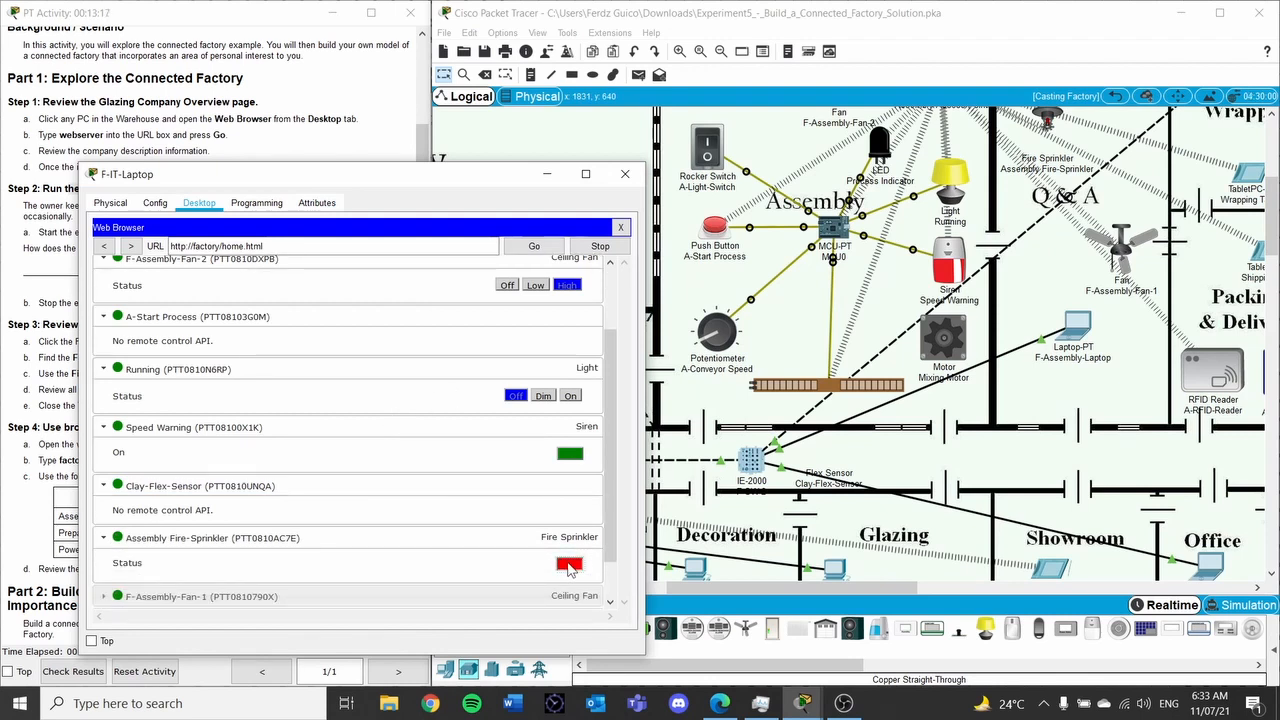
left_click(568, 565)
left_click(574, 568)
left_click(569, 568)
left_click(570, 566)
Switch off the Speed Warning siren and run F-Assembly-Fan-1 at High
left_click(572, 454)
scroll(540, 465, "down", 1)
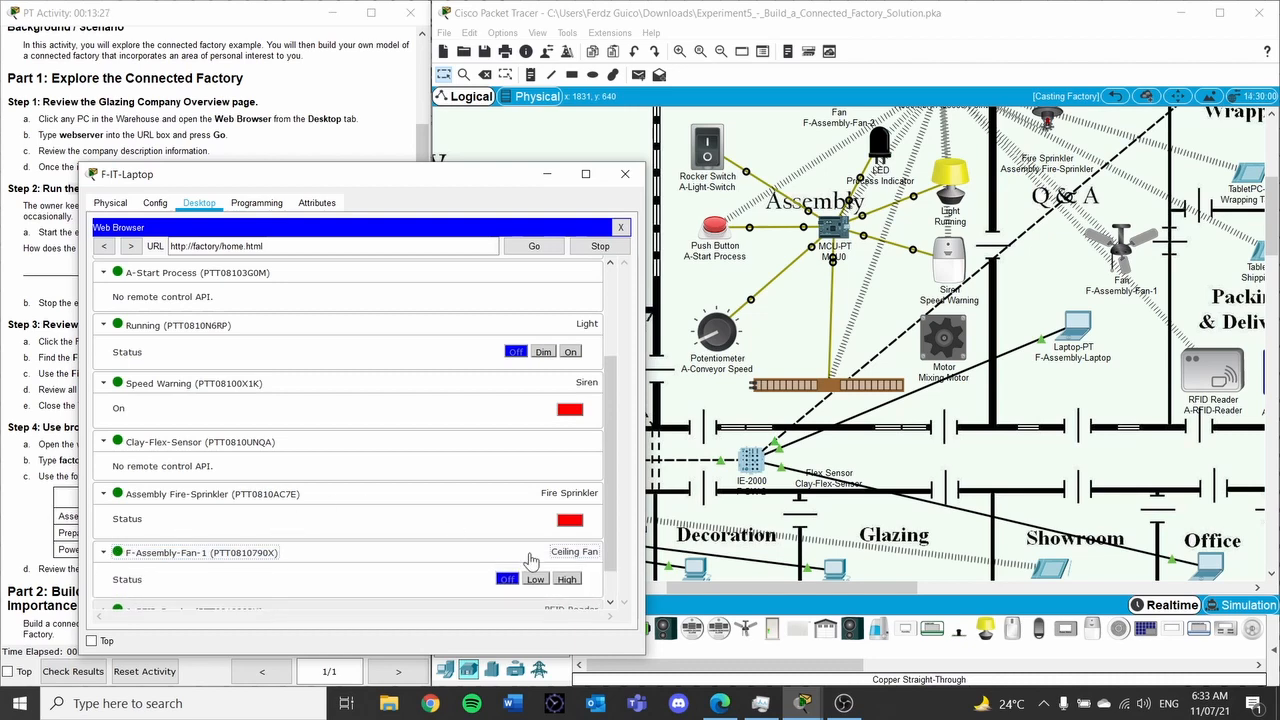
left_click(567, 579)
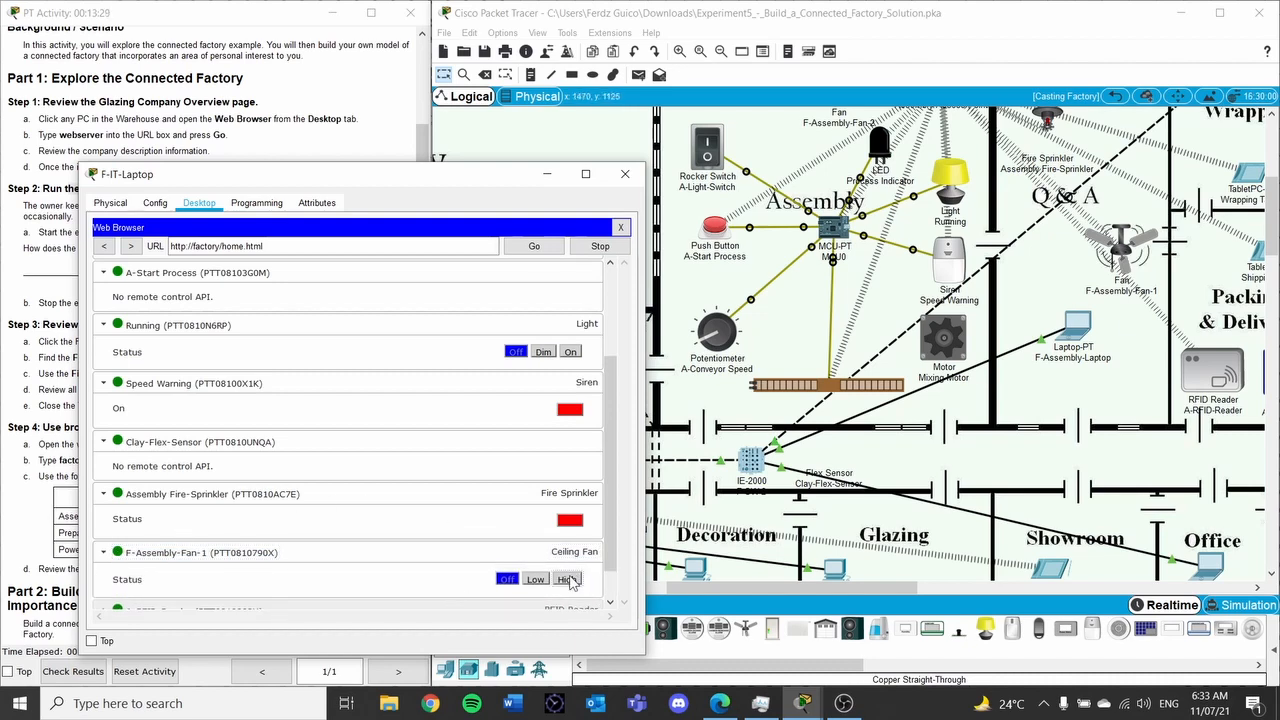
scroll(507, 450, "up", 1)
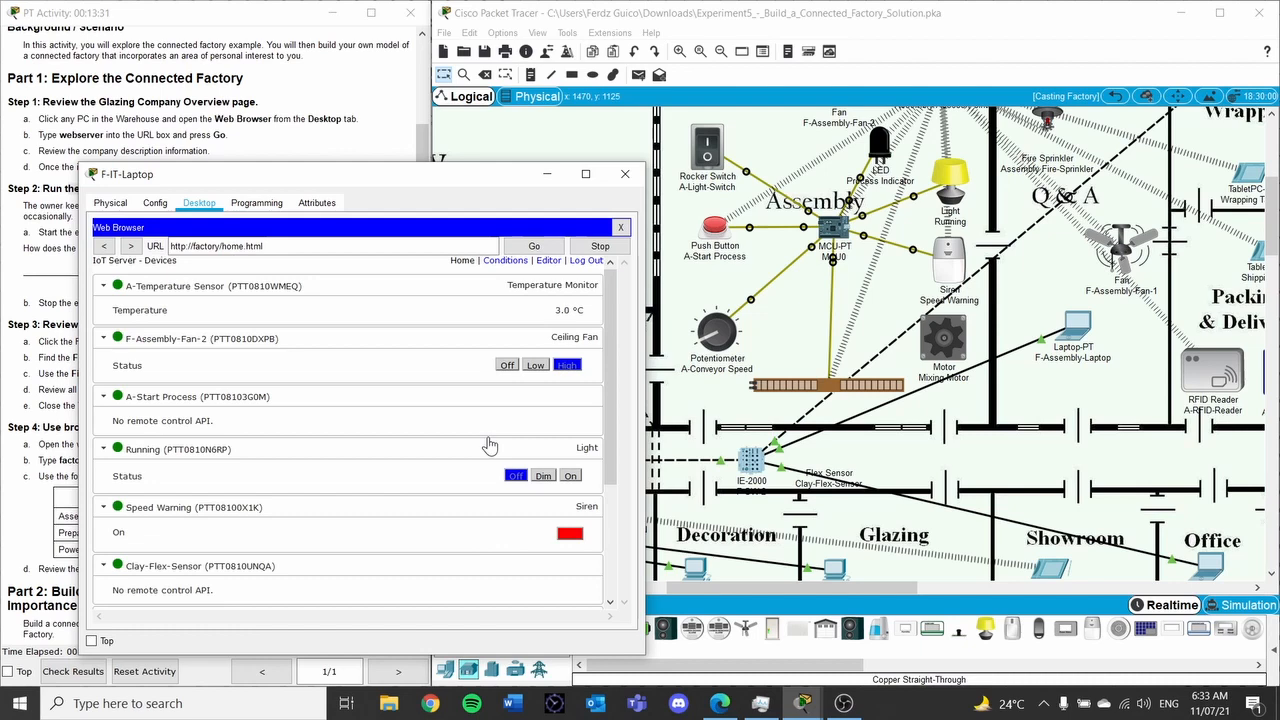
scroll(806, 404, "up", 5)
scroll(832, 406, "down", 5)
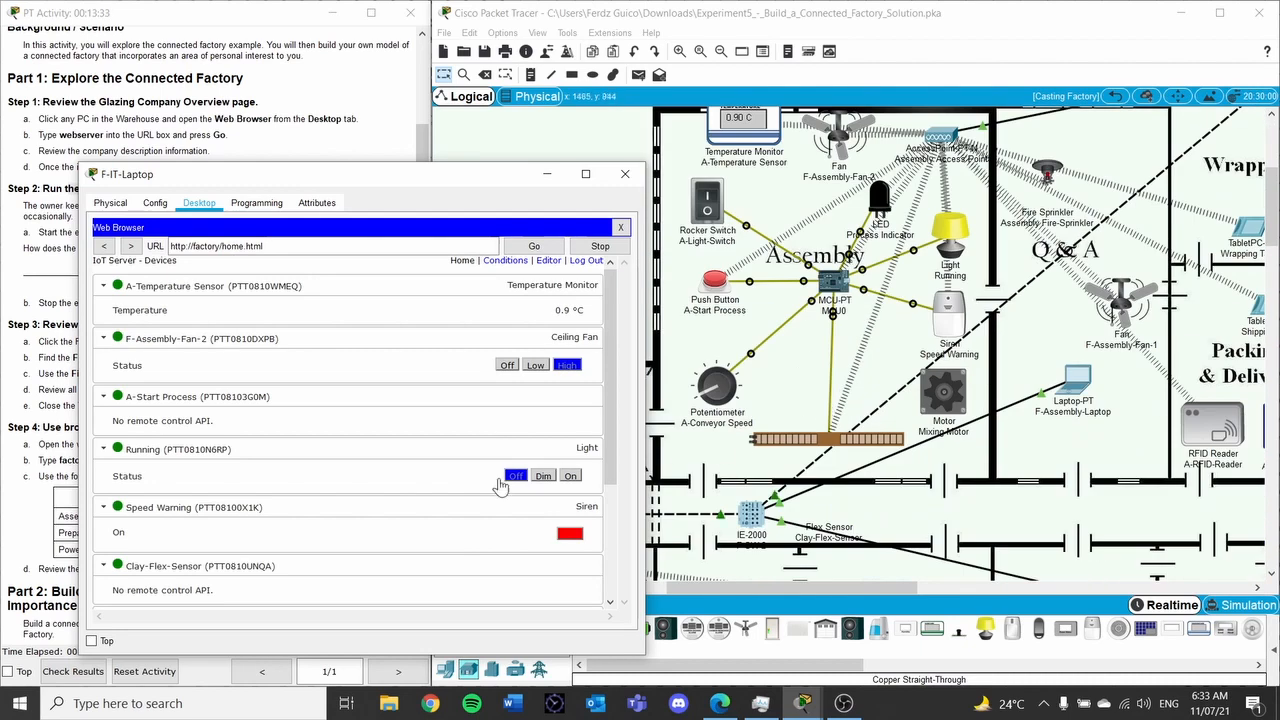
scroll(518, 478, "down", 3)
Check the A-RFID-Reader card status (Card ID 0) and the Process Indicator details
left_click(103, 576)
scroll(293, 475, "down", 1)
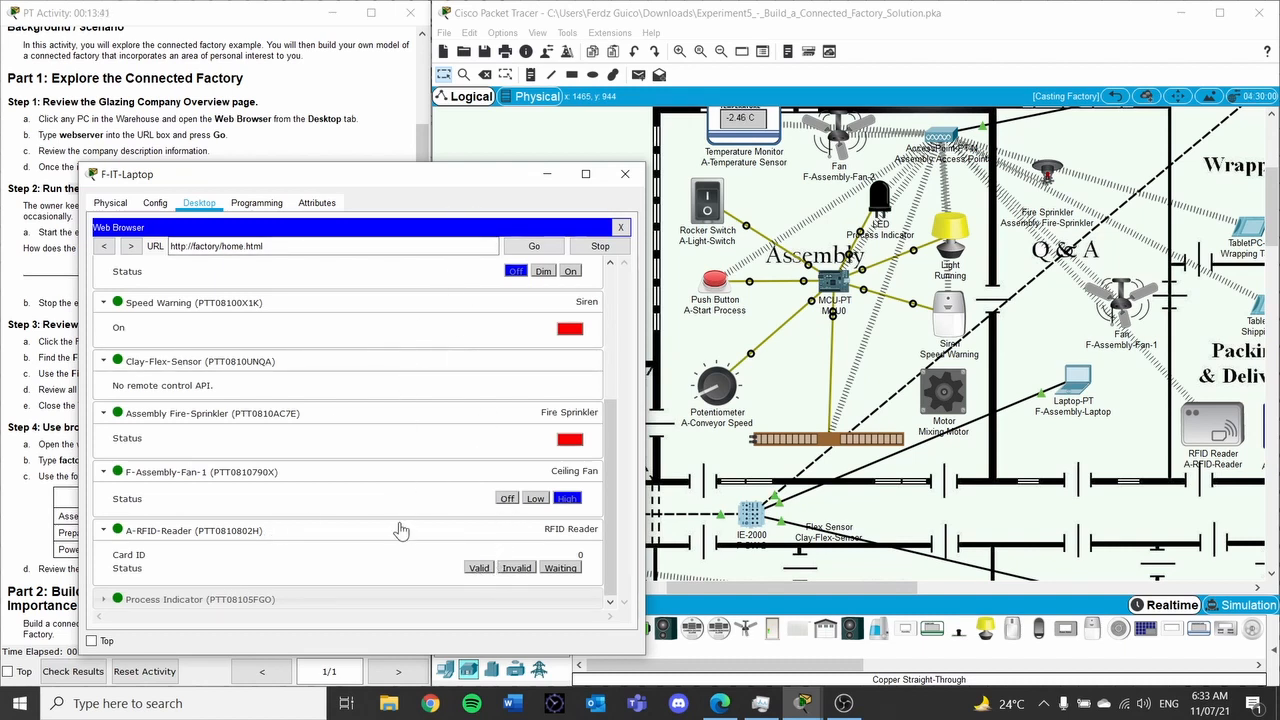
left_click_drag(420, 180, 421, 57)
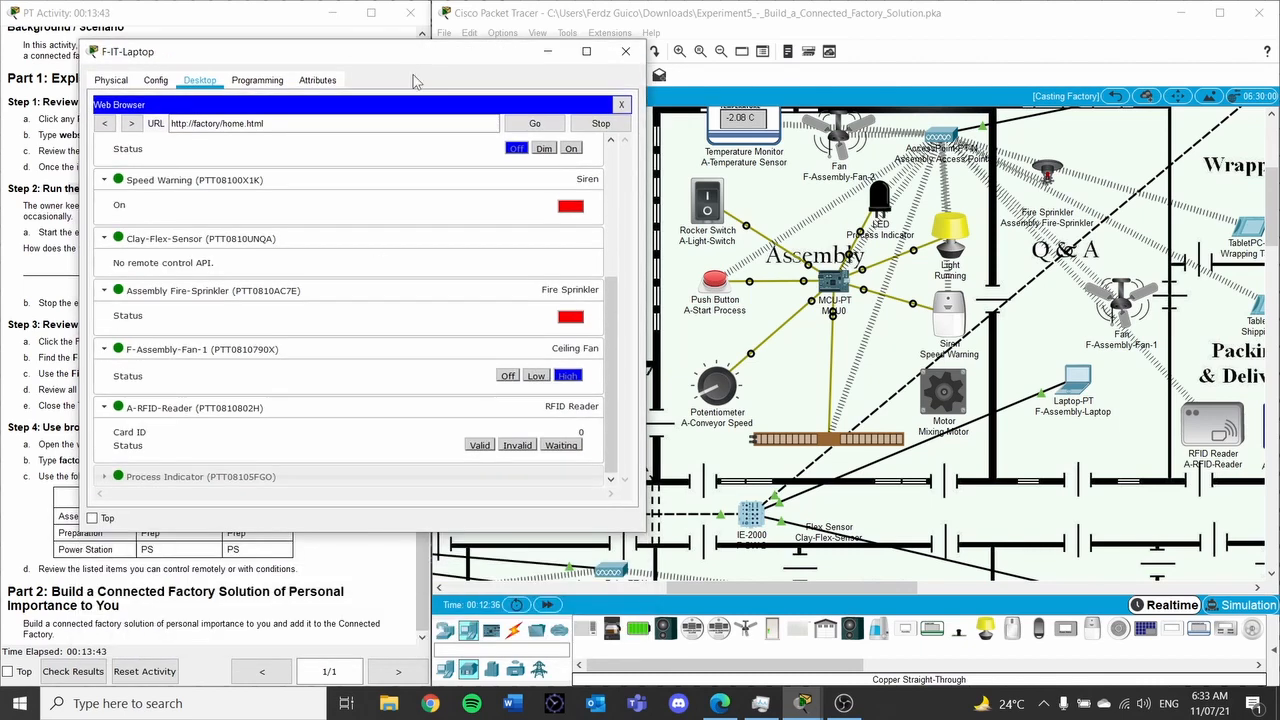
left_click(104, 476)
scroll(153, 365, "down", 1)
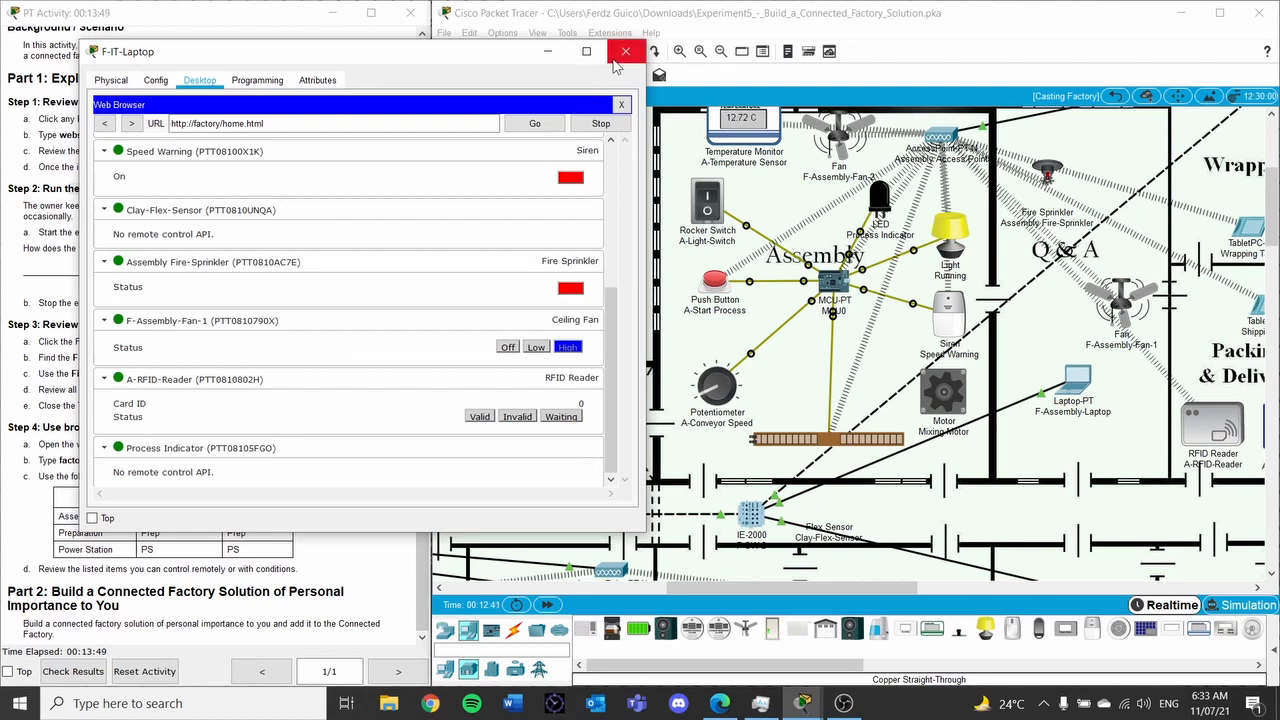
Go back to the Registration Server login page and reposition the laptop window
left_click(106, 124)
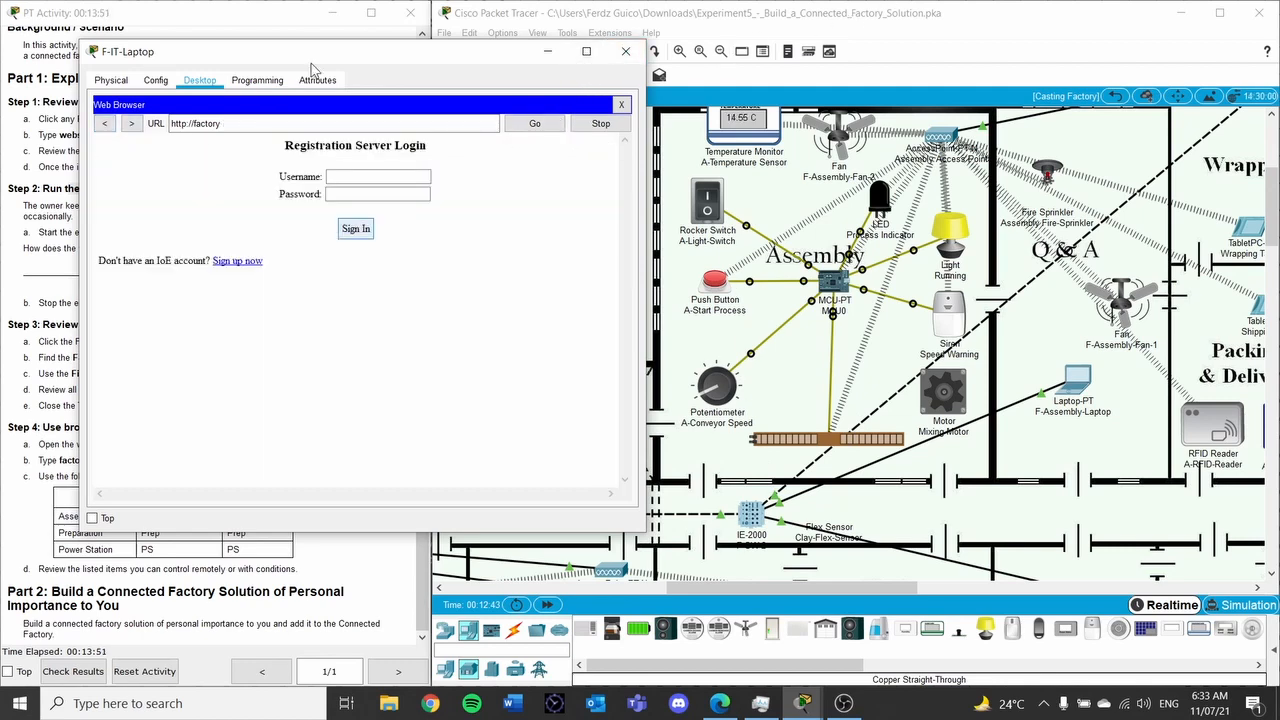
left_click_drag(323, 50, 323, 150)
left_click_drag(457, 158, 757, 234)
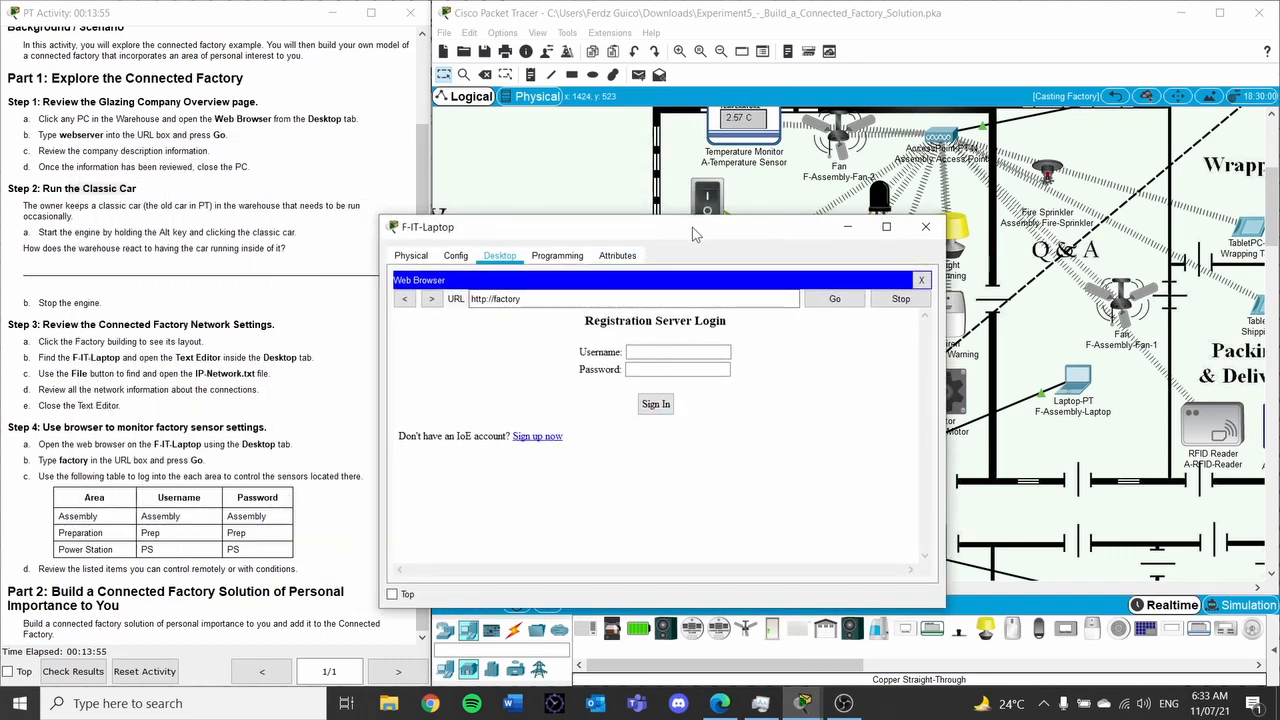
left_click_drag(695, 227, 420, 103)
scroll(893, 300, "down", 3)
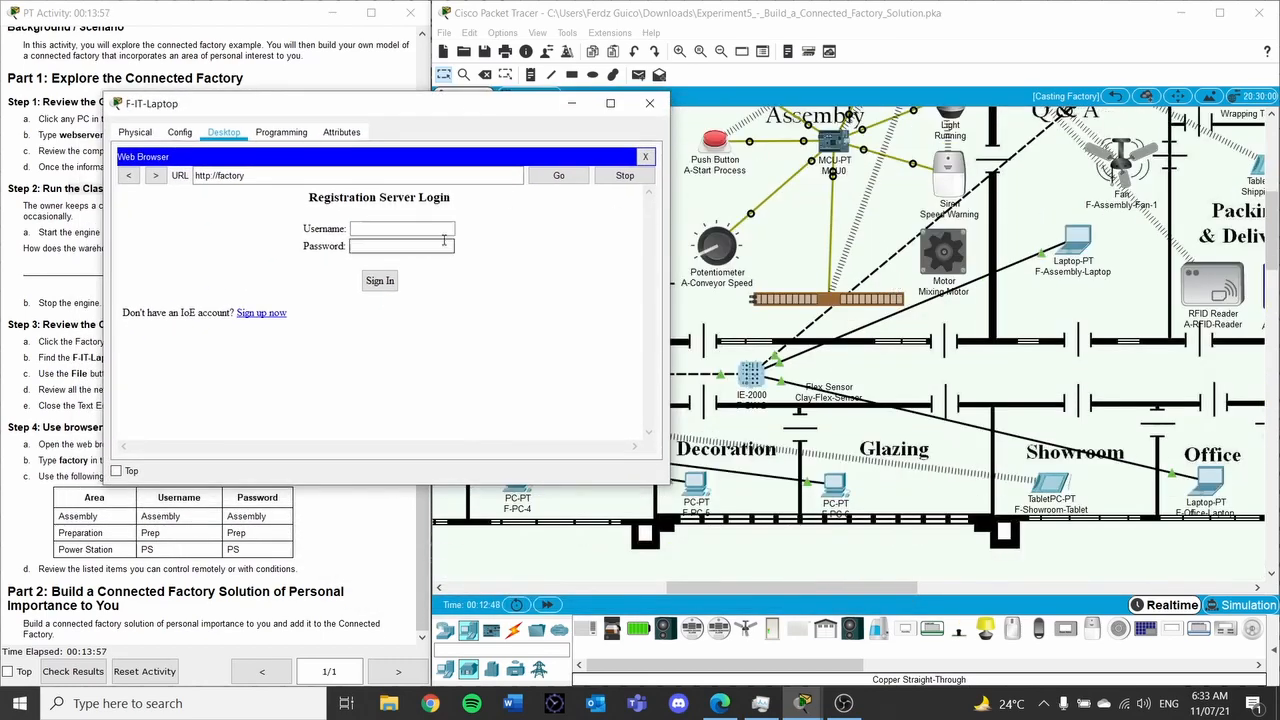
scroll(893, 300, "up", 2)
Sign in to the factory server with the Preparation username and password
left_click(919, 588)
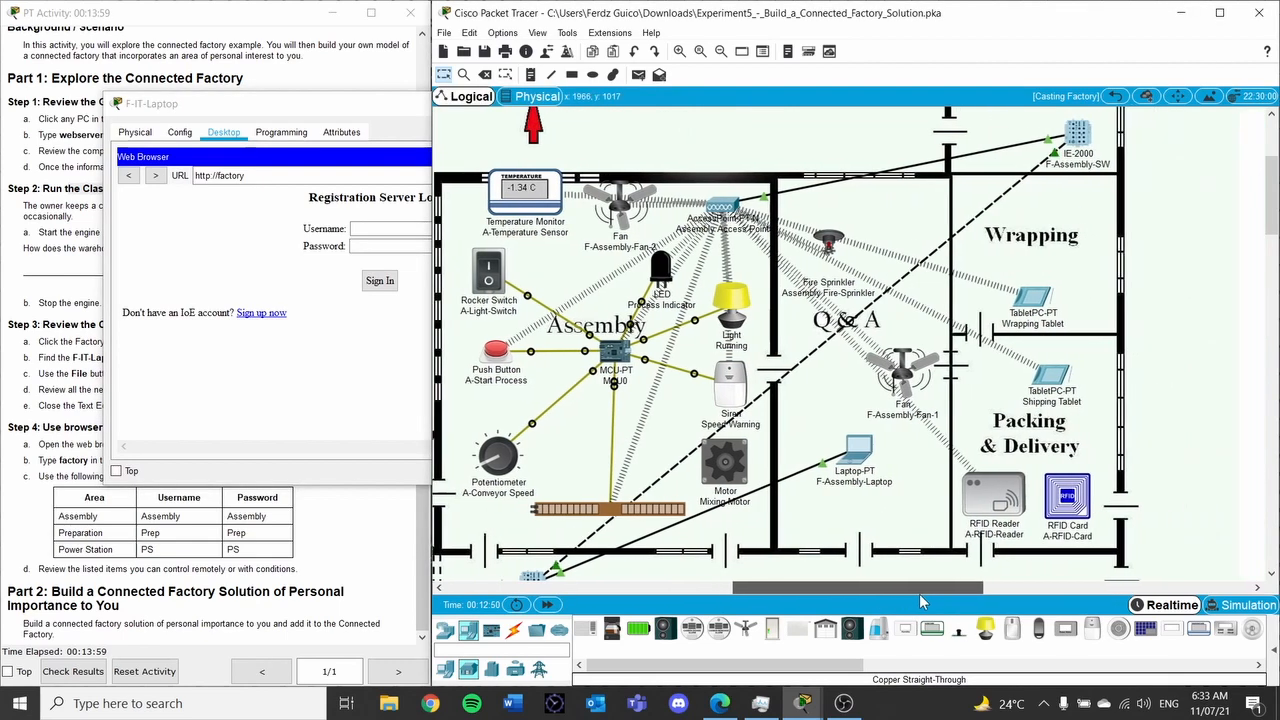
left_click_drag(296, 104, 600, 182)
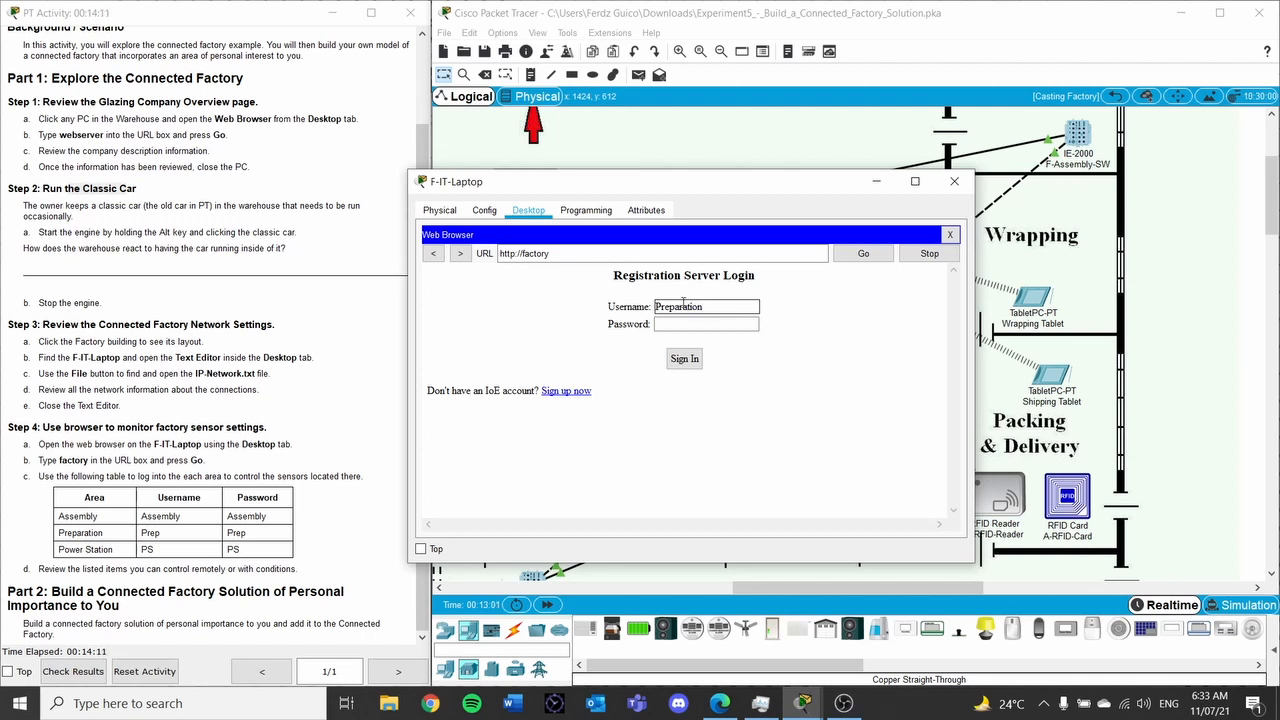
left_click(682, 324)
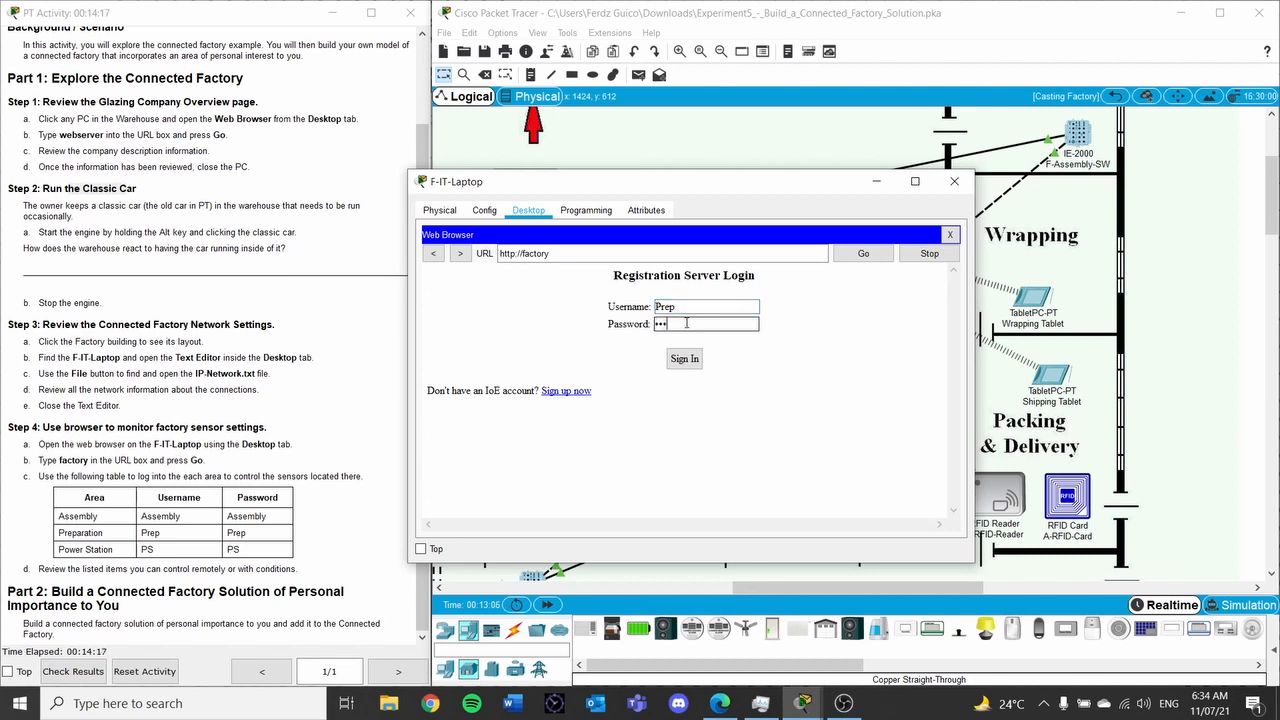
left_click(687, 362)
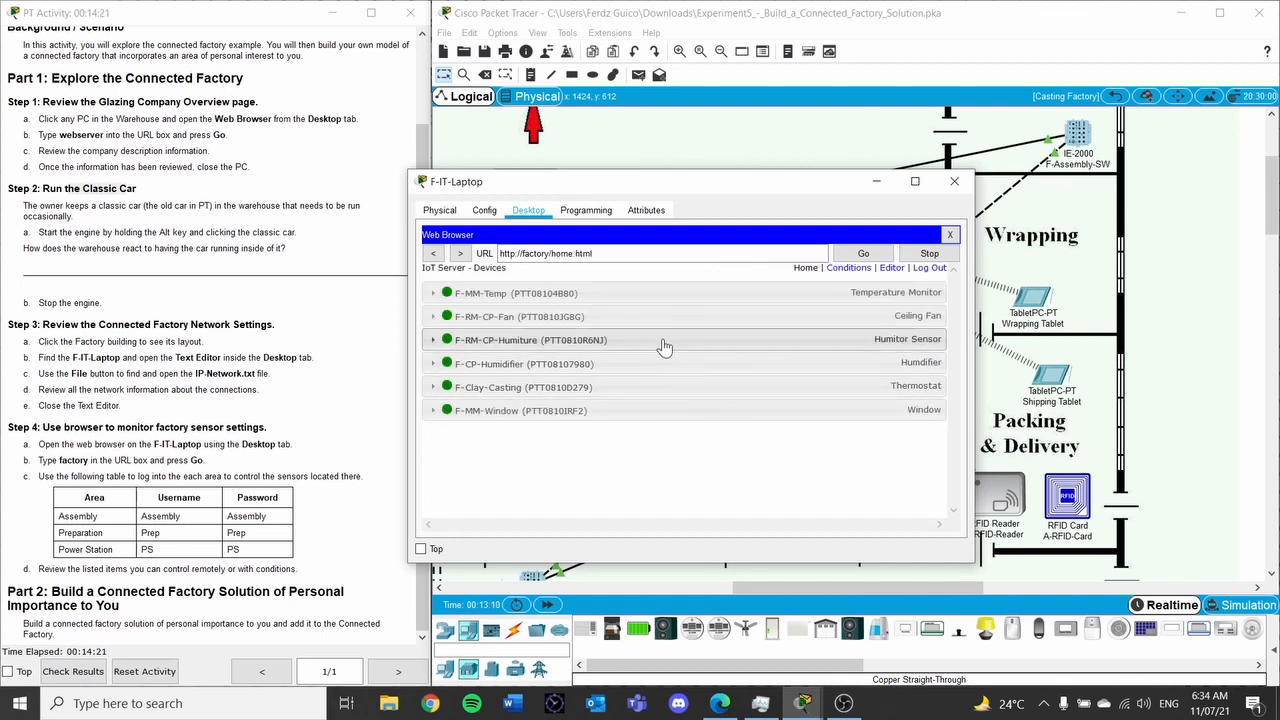
Move the laptop browser aside to view the factory map, and expand the F-Clay-Casting thermostat's controls
left_click_drag(730, 183, 328, 167)
scroll(788, 265, "down", 5)
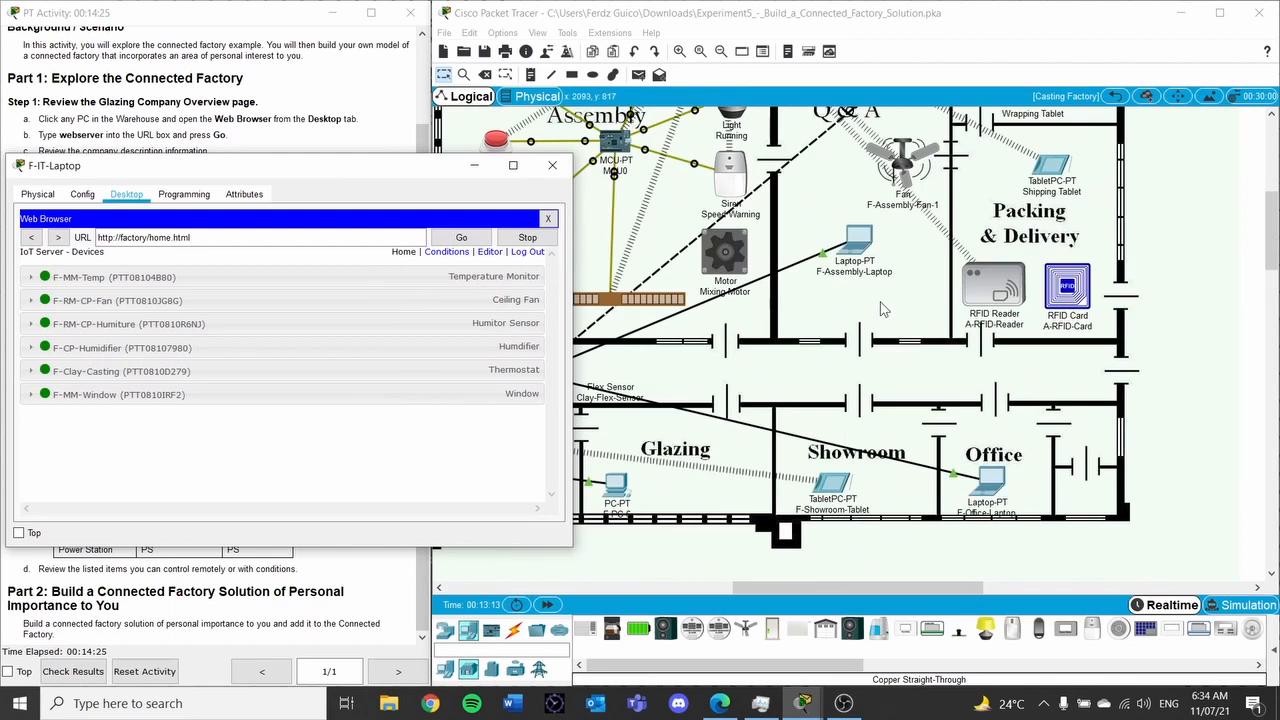
left_click_drag(878, 587, 621, 585)
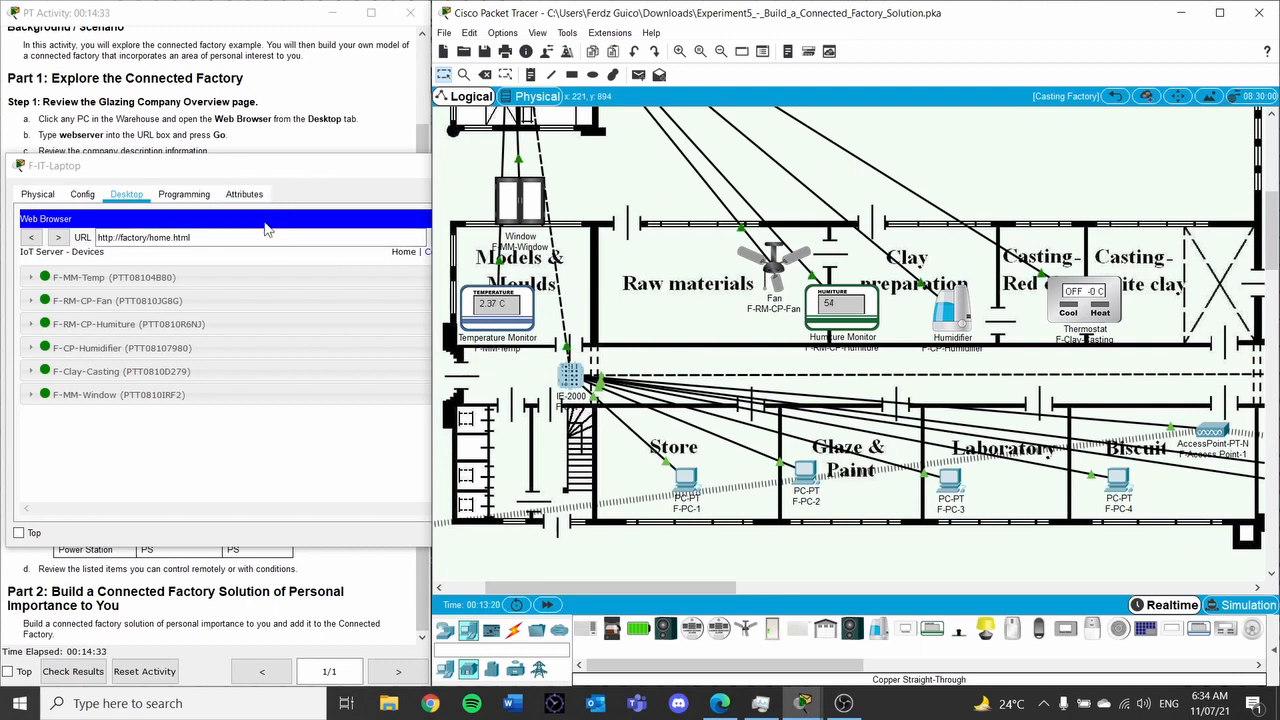
left_click(341, 165)
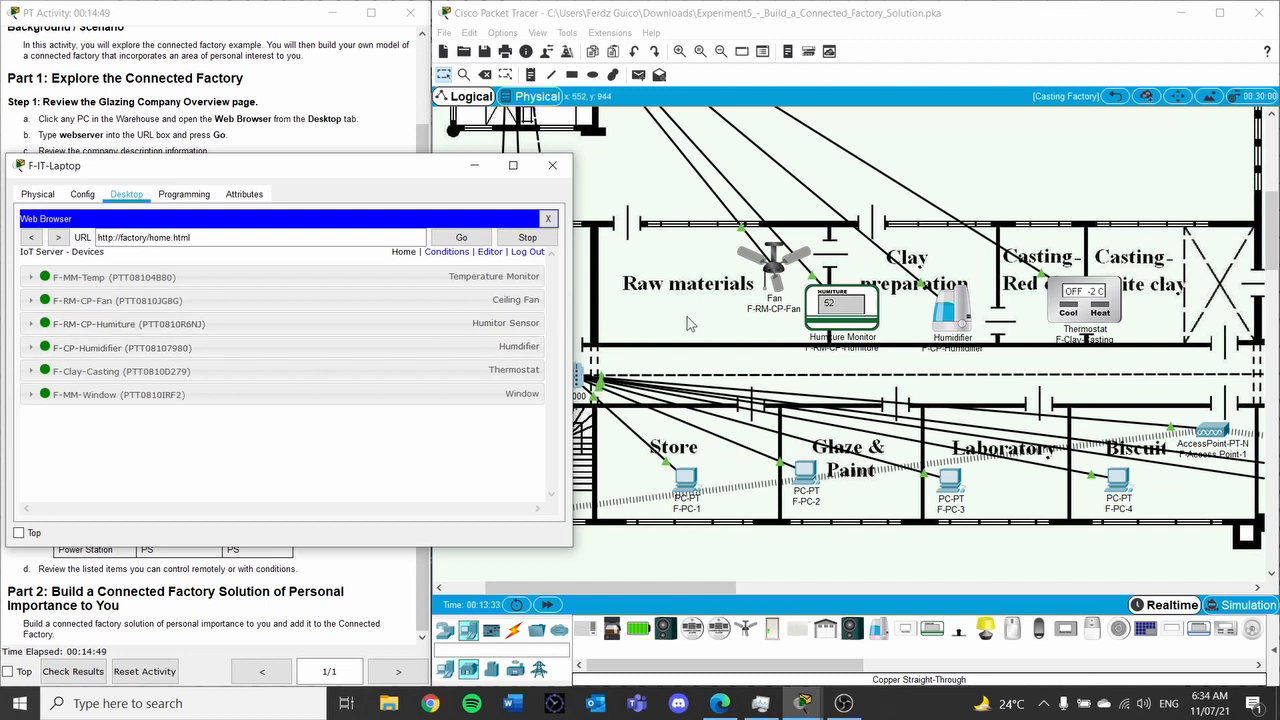
left_click(355, 381)
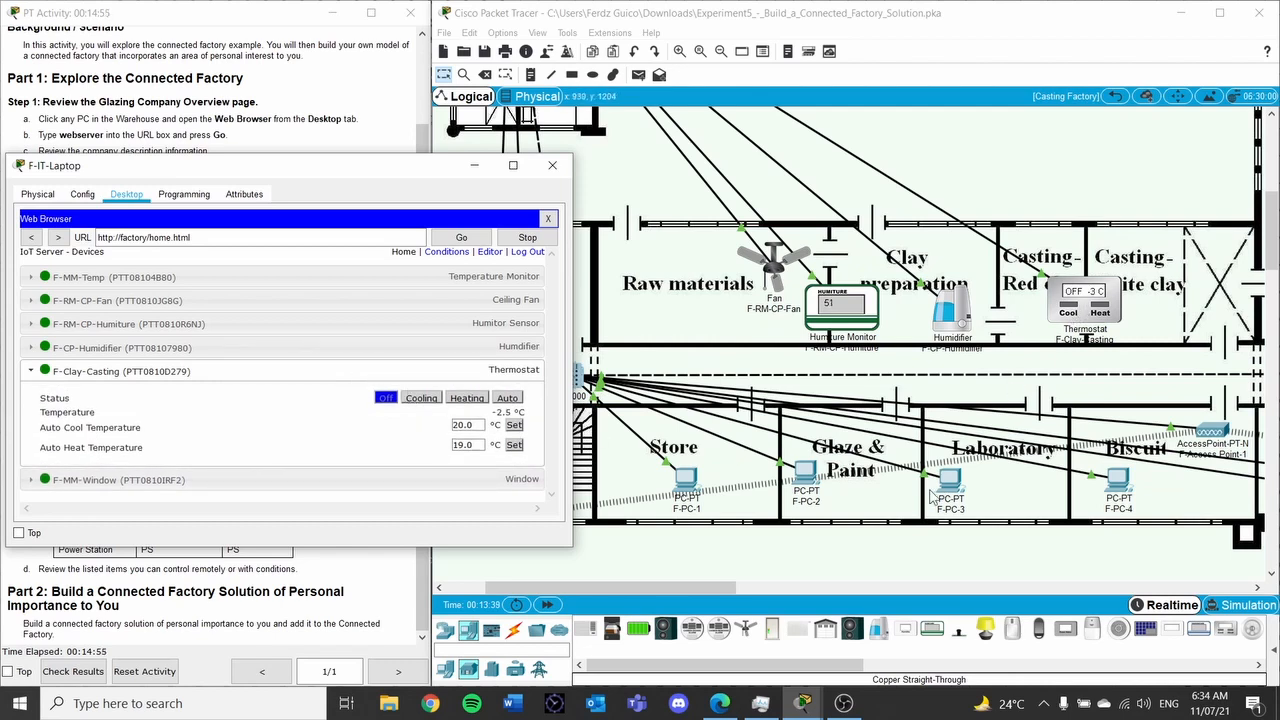
left_click_drag(731, 588, 666, 589)
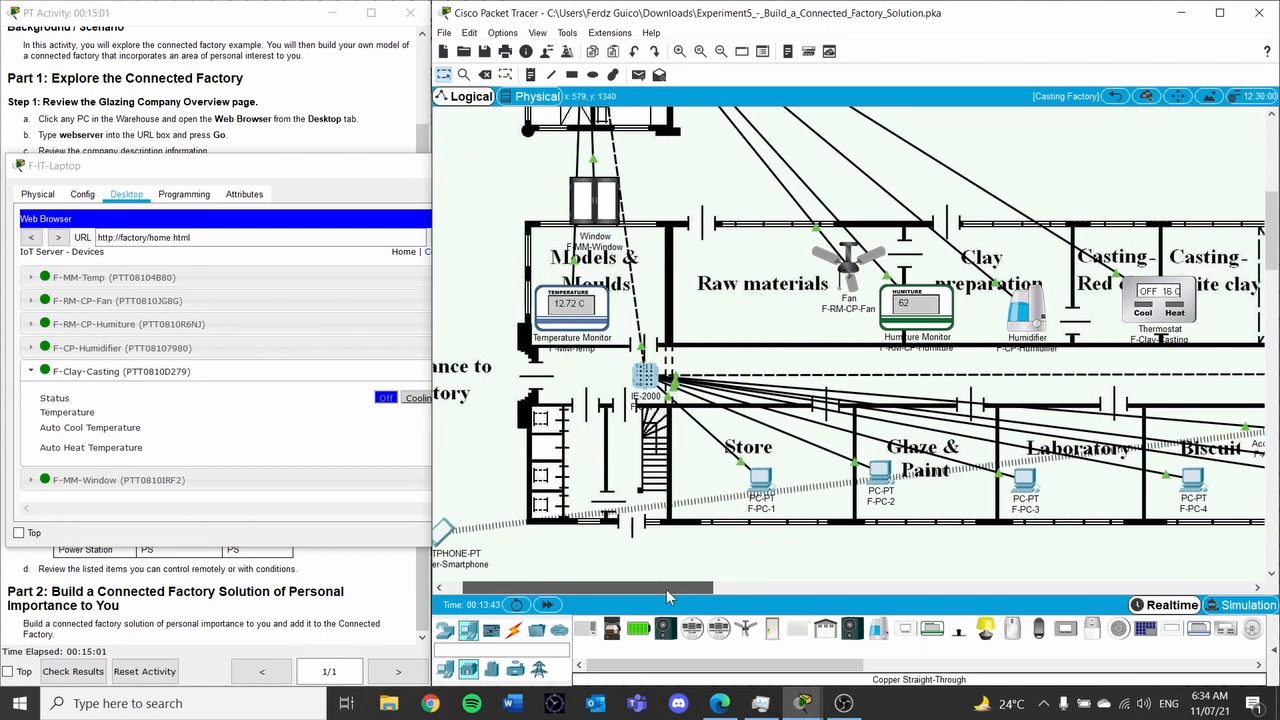
left_click_drag(666, 589, 680, 589)
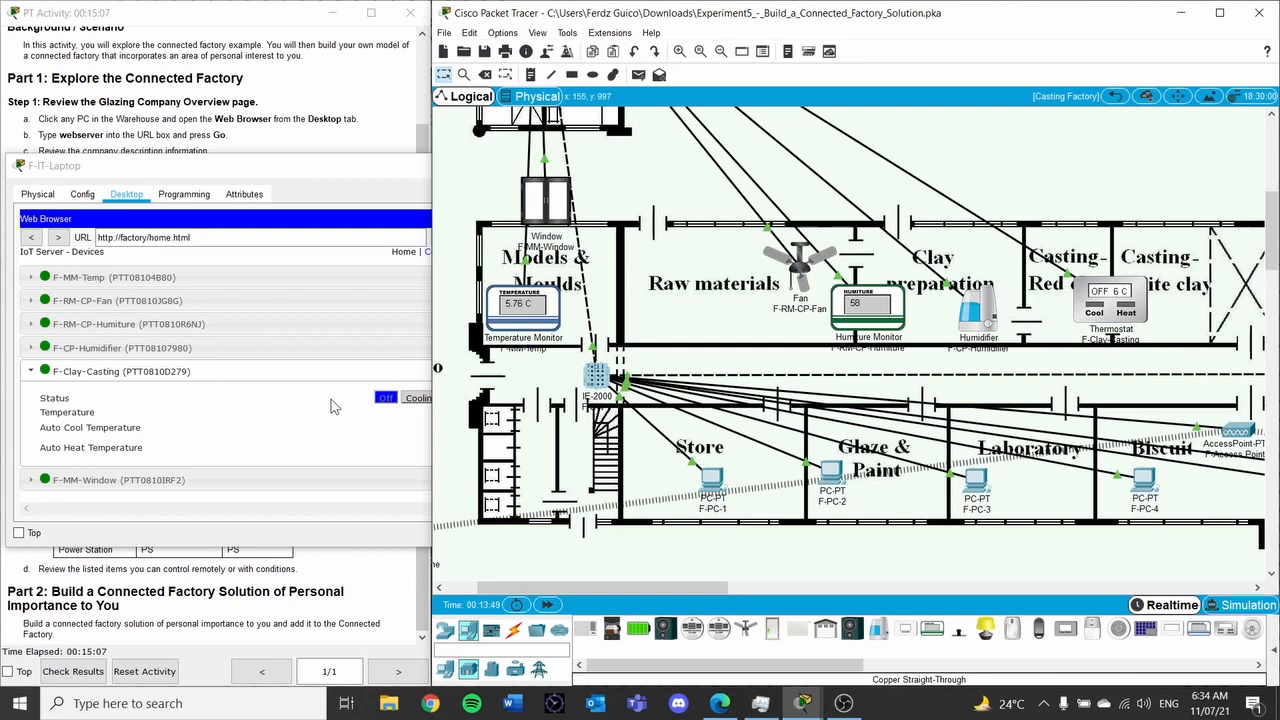
left_click(272, 492)
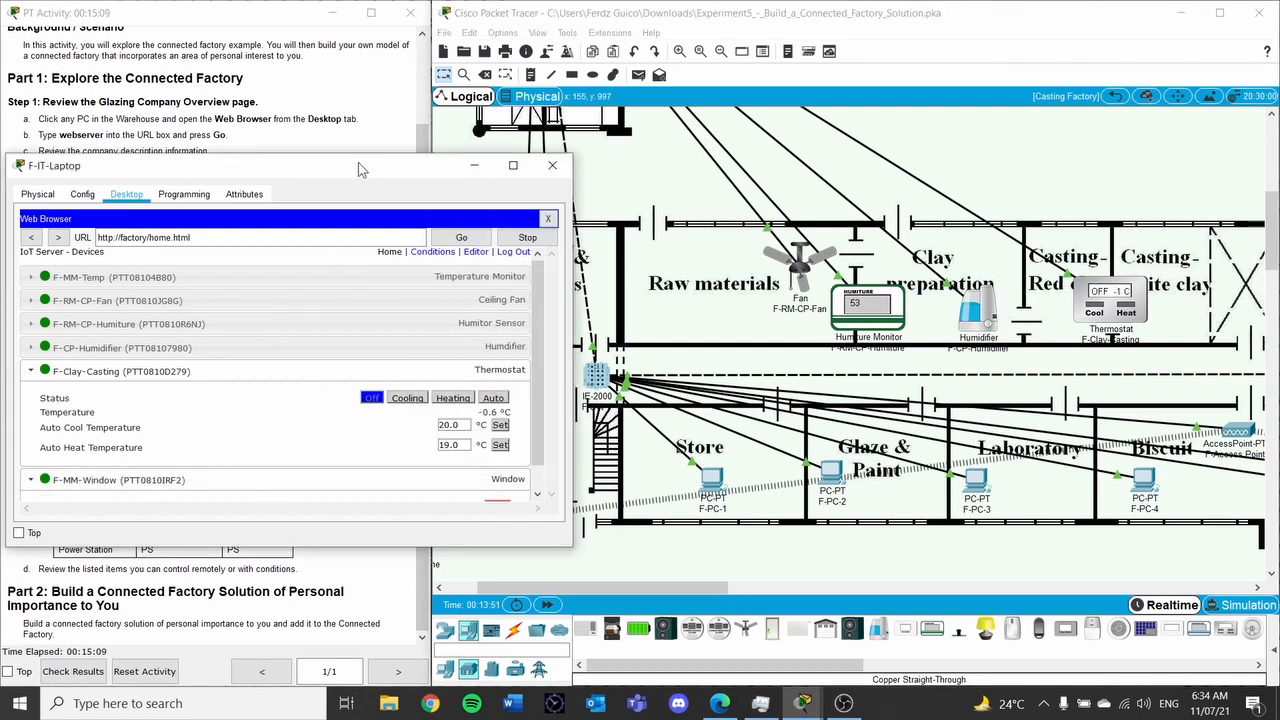
left_click_drag(358, 168, 351, 76)
scroll(418, 262, "down", 1)
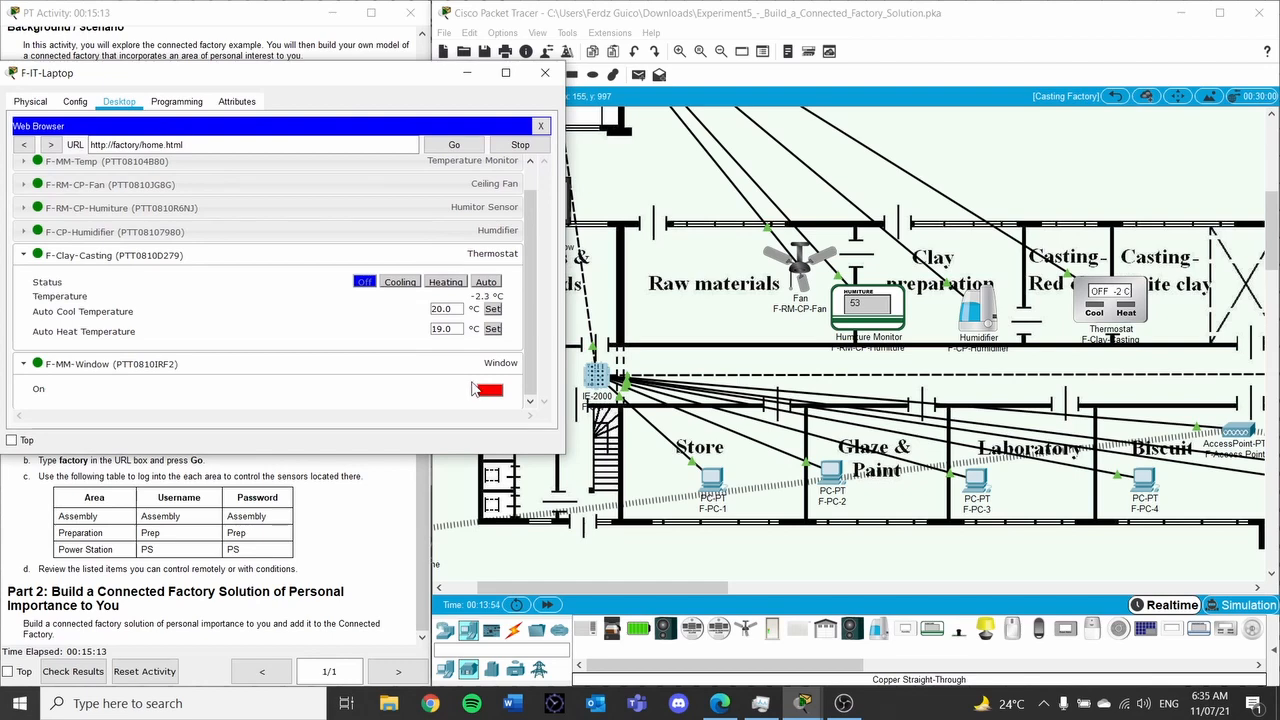
left_click_drag(668, 587, 638, 587)
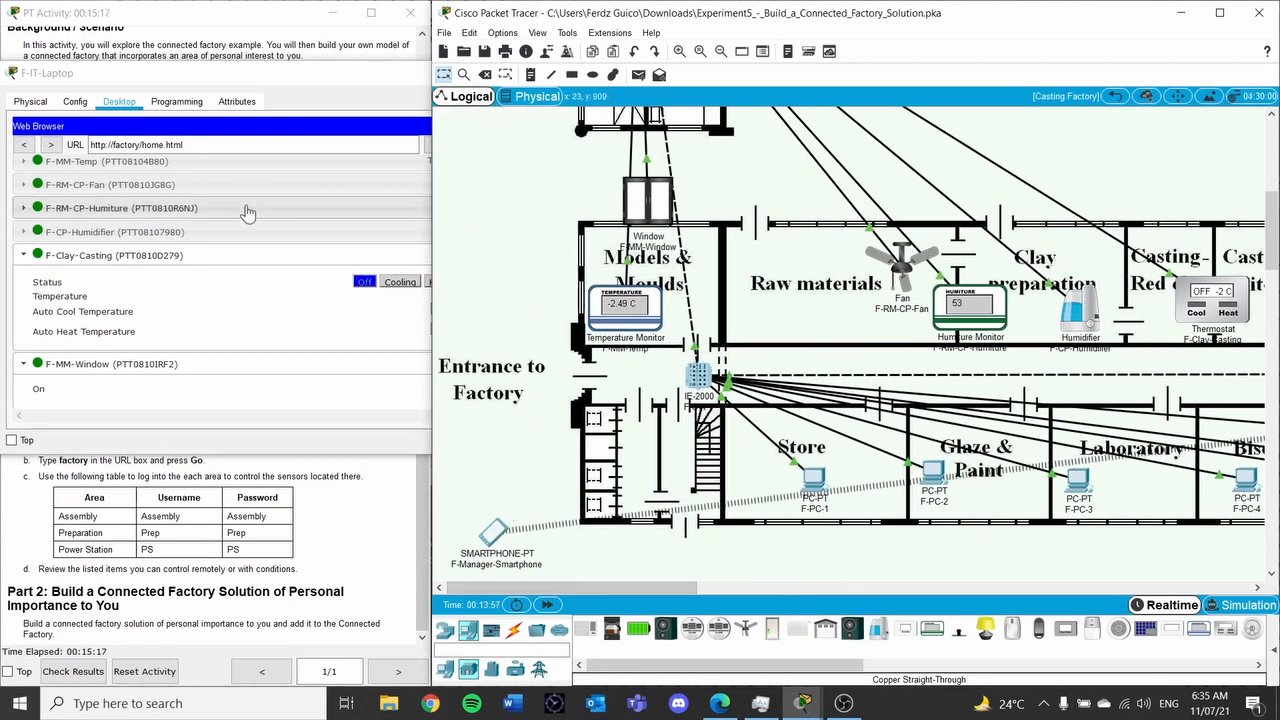
left_click(328, 103)
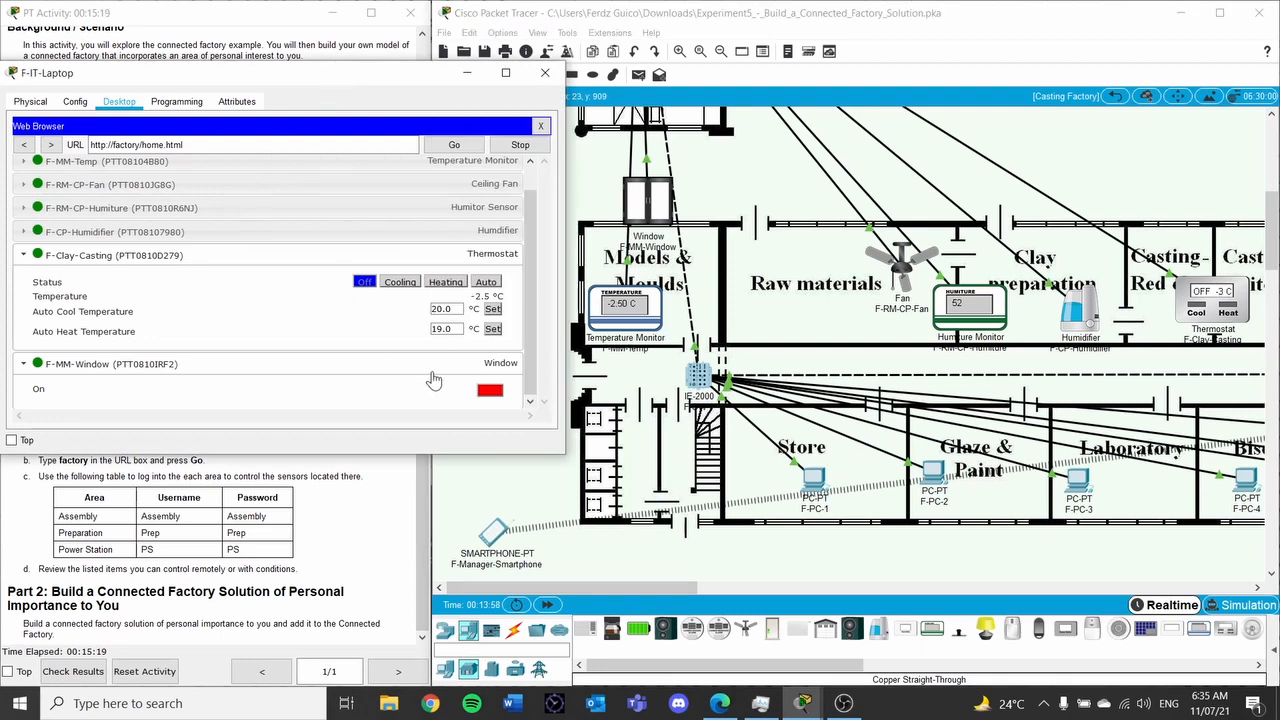
Open F-MM-Window, run the F-RM-CP-Fan ceiling fan on High and switch the F-CP-Humidifier on
left_click(491, 393)
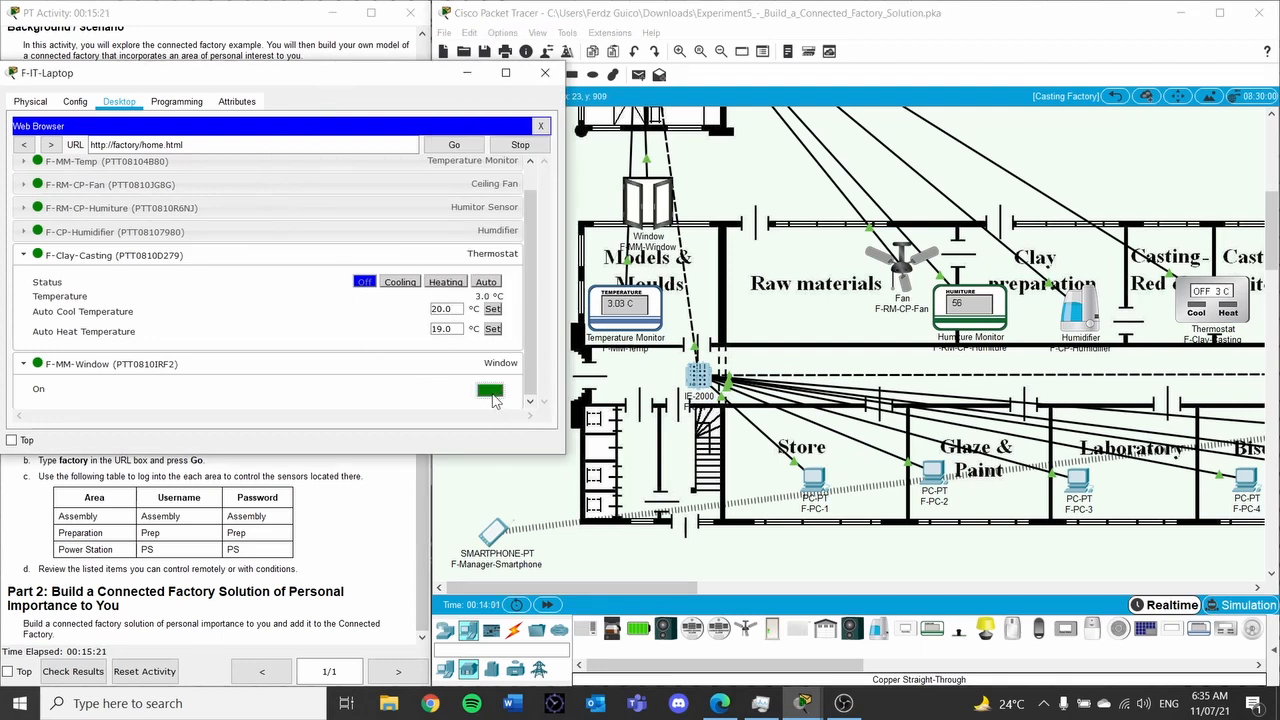
scroll(440, 225, "up", 1)
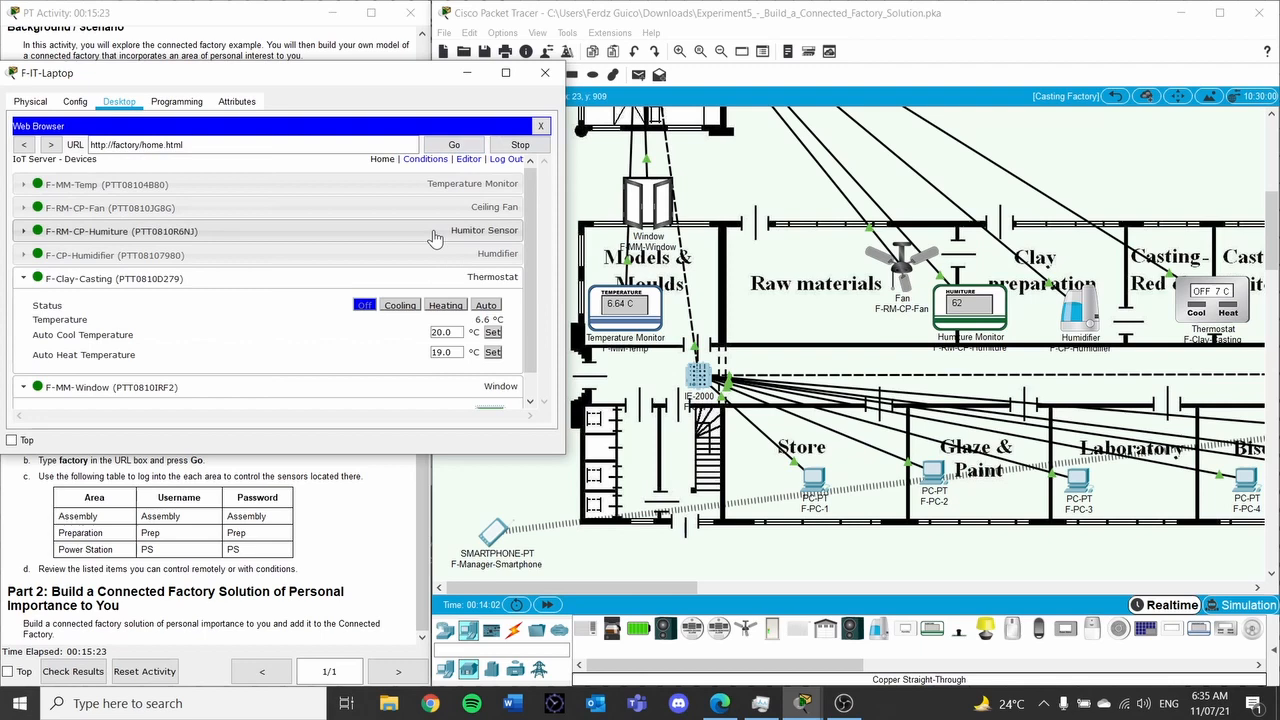
left_click(455, 190)
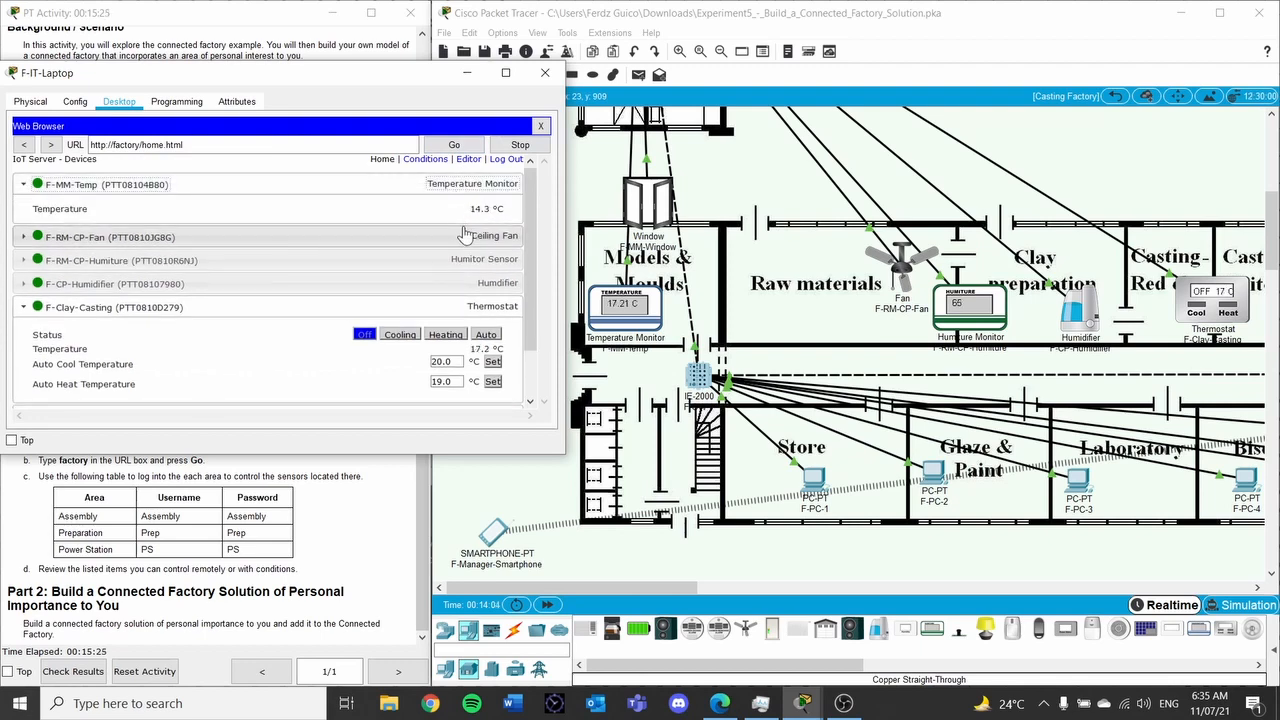
left_click(476, 237)
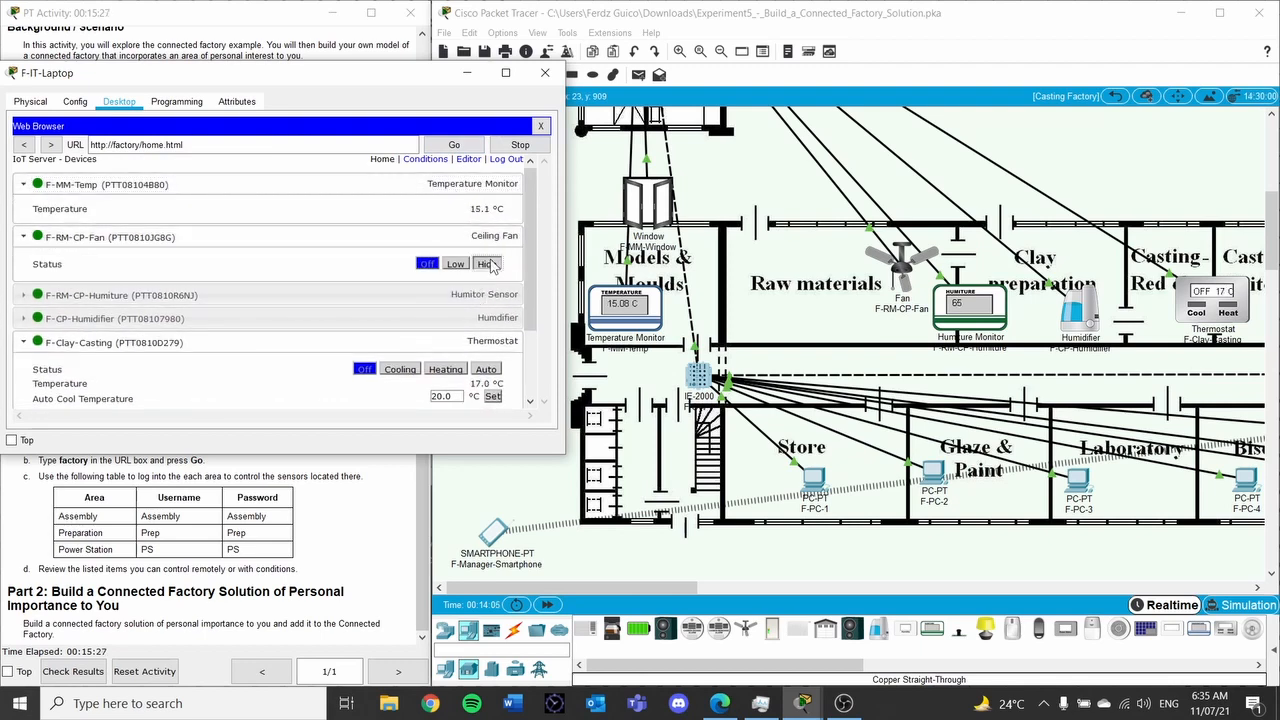
left_click(488, 264)
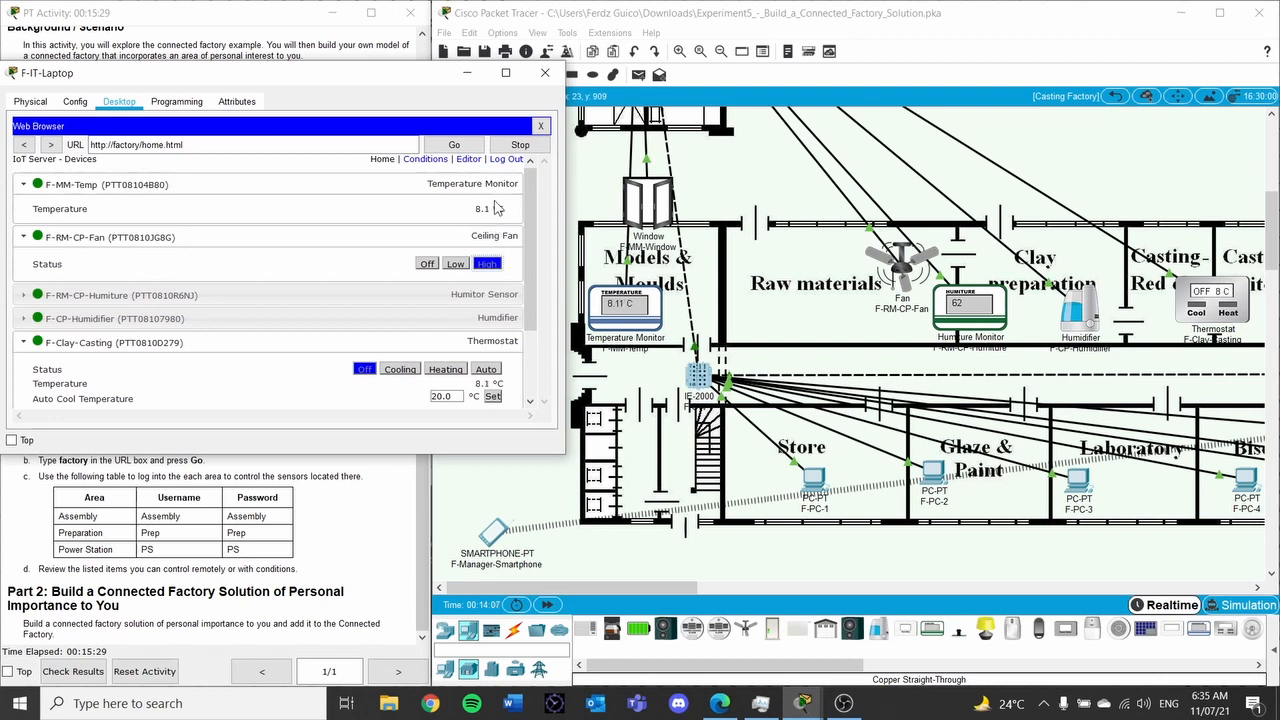
left_click(466, 304)
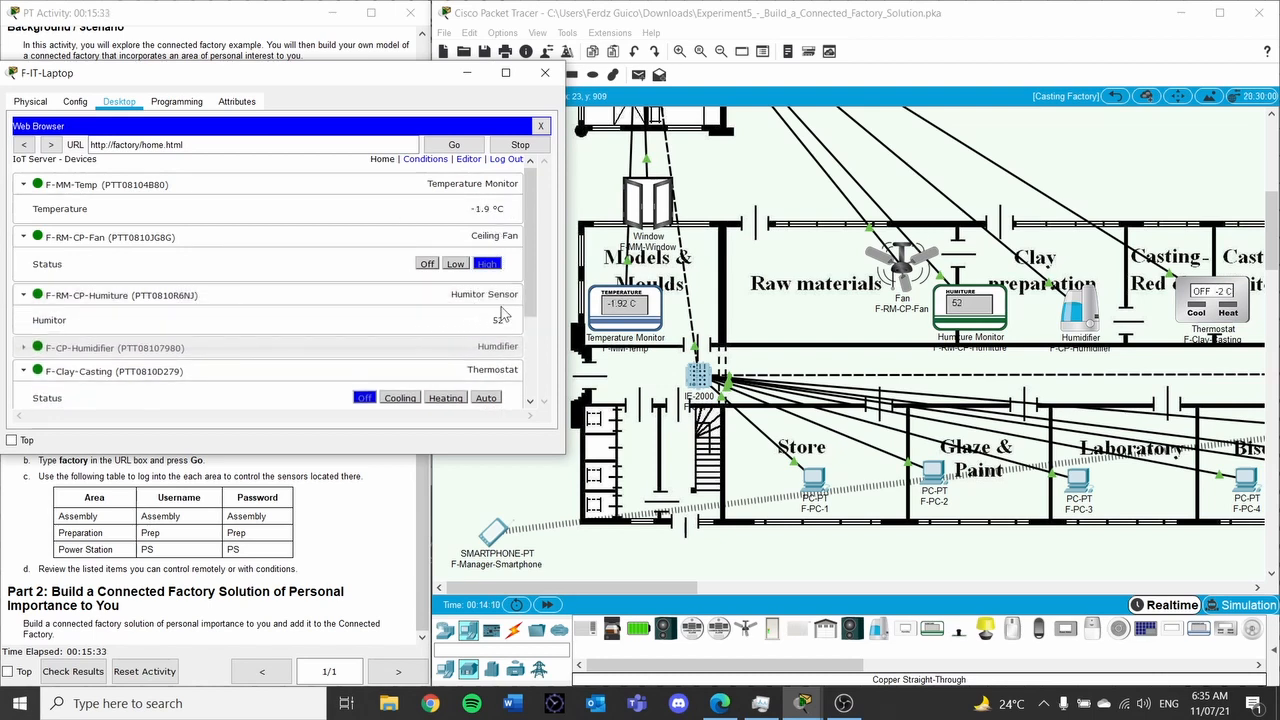
left_click(474, 350)
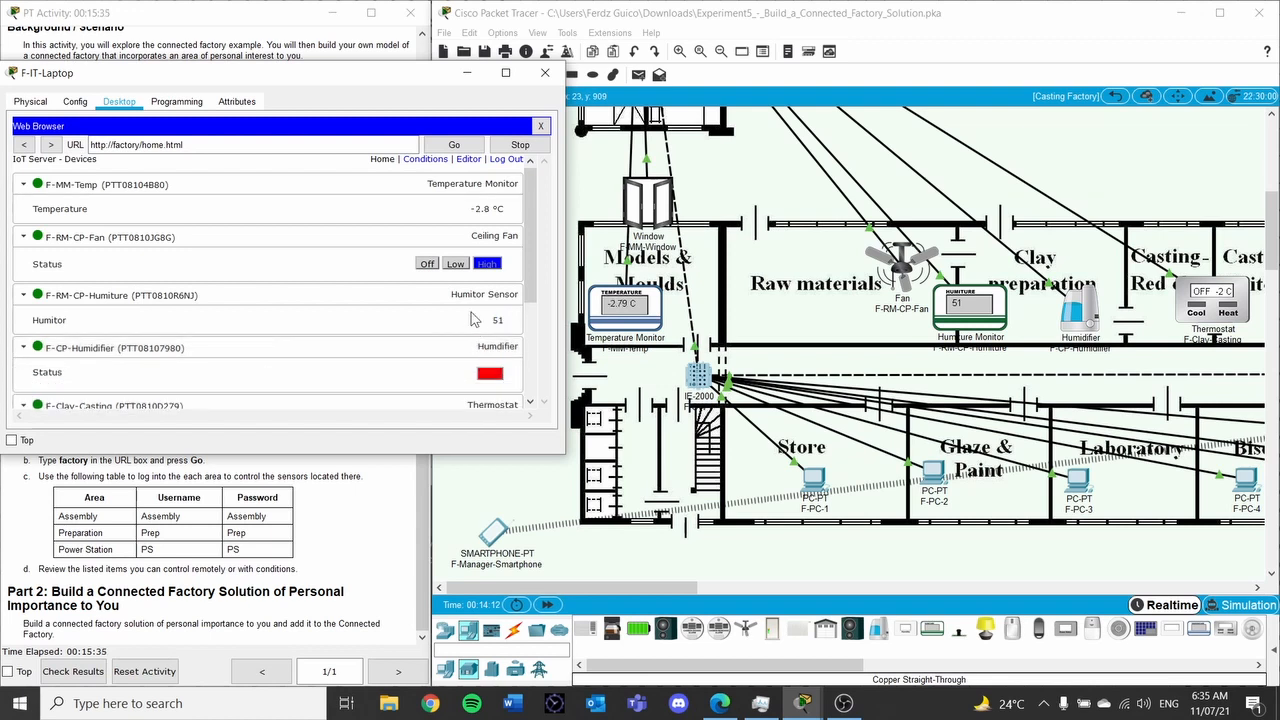
left_click(490, 378)
Put the Clay-Casting thermostat on Auto (cool 20.0 °C, heat 19.0 °C)
scroll(478, 263, "down", 3)
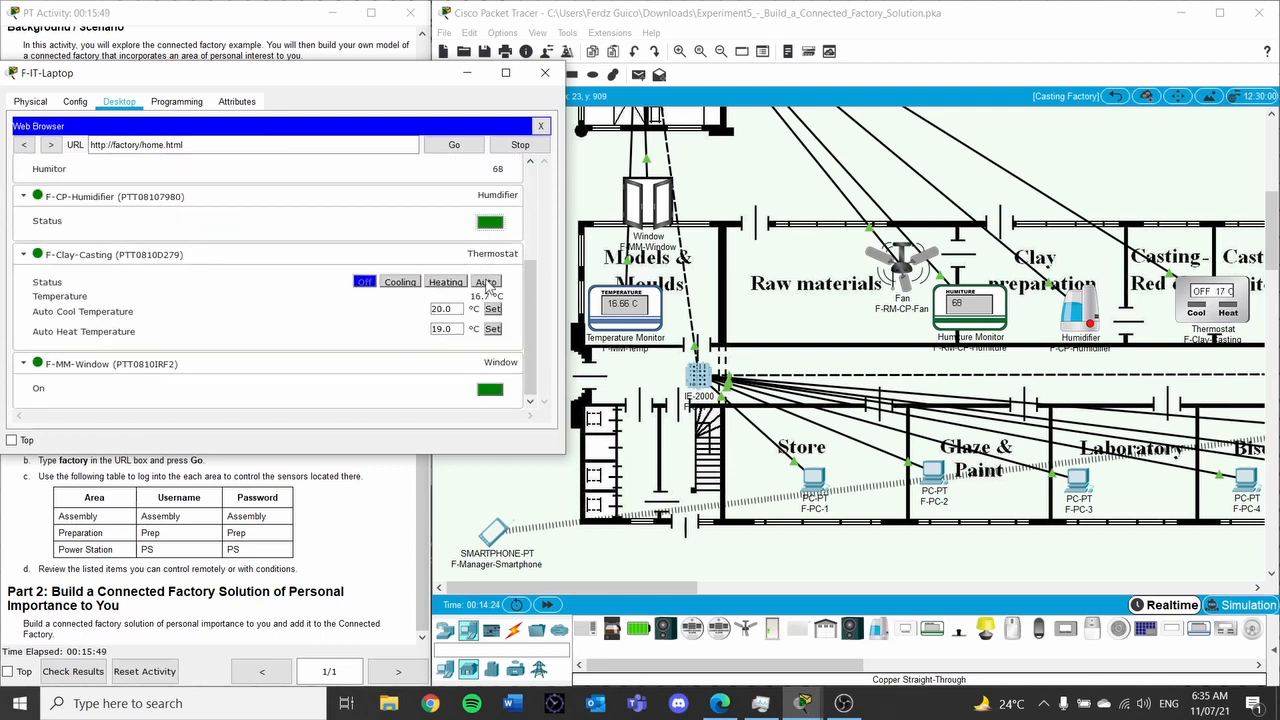
left_click(489, 285)
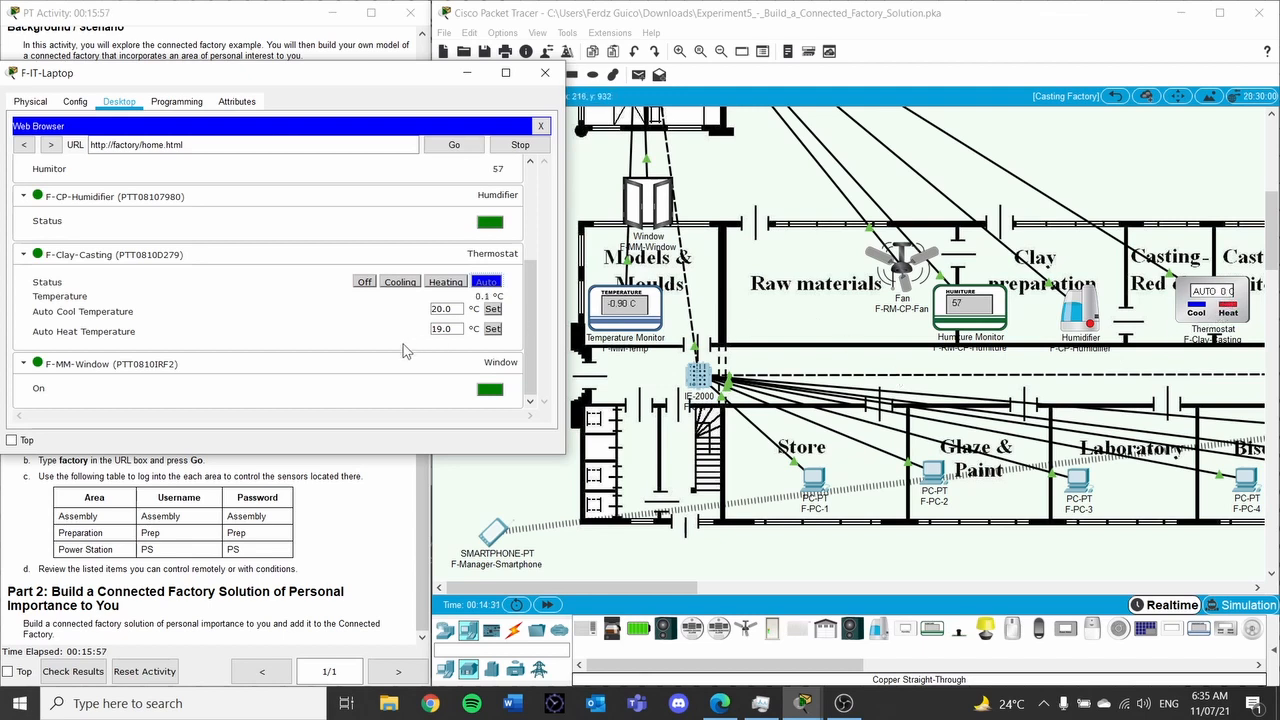
scroll(481, 296, "up", 1)
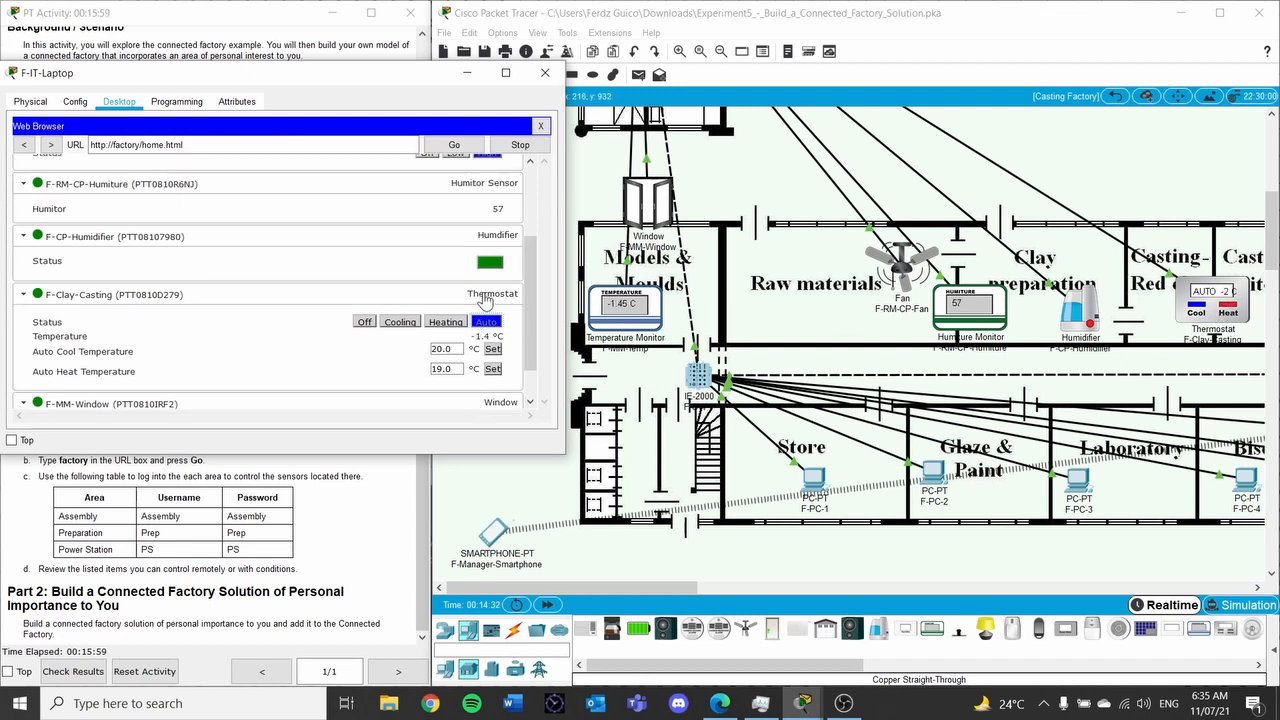
scroll(483, 300, "up", 3)
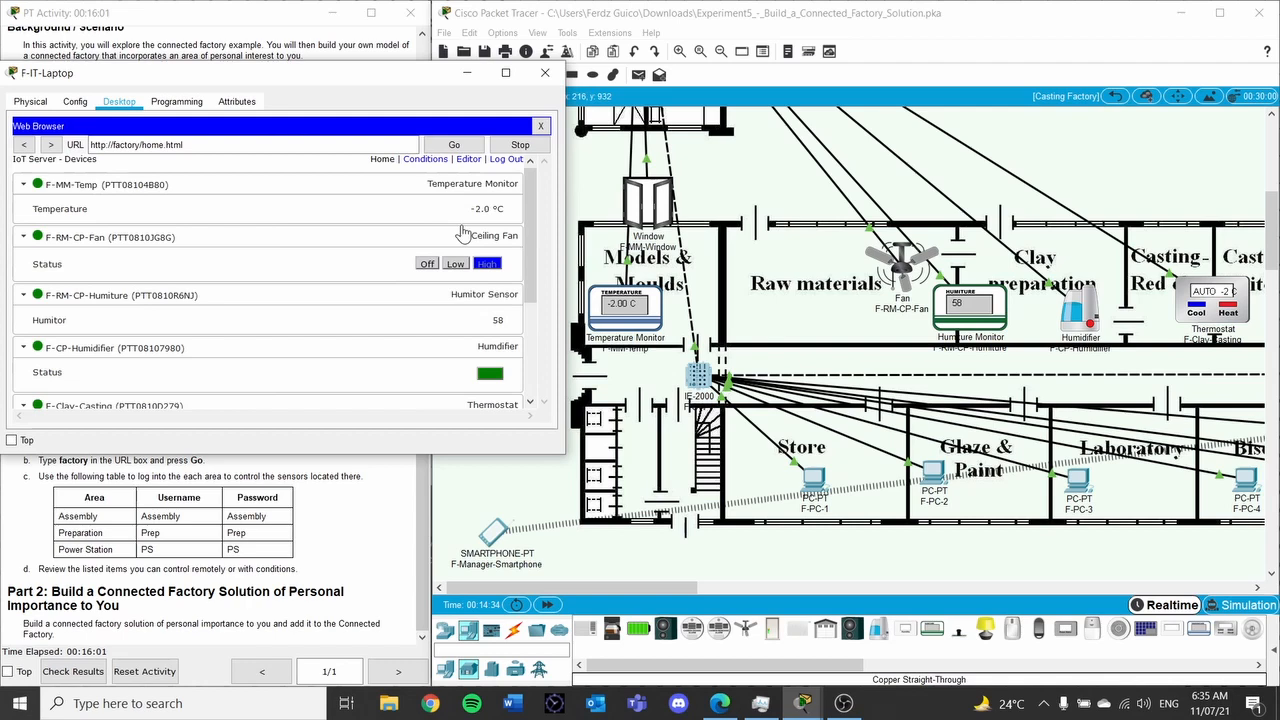
scroll(483, 214, "down", 3)
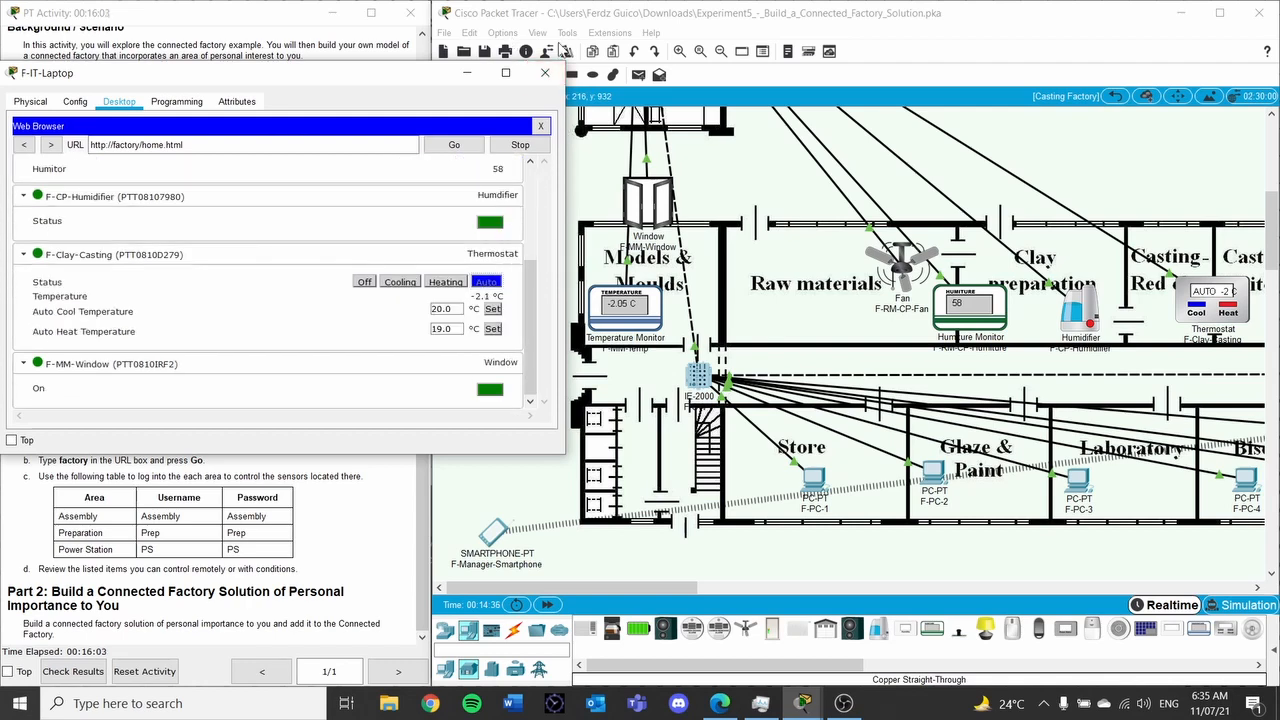
left_click_drag(314, 66, 706, 76)
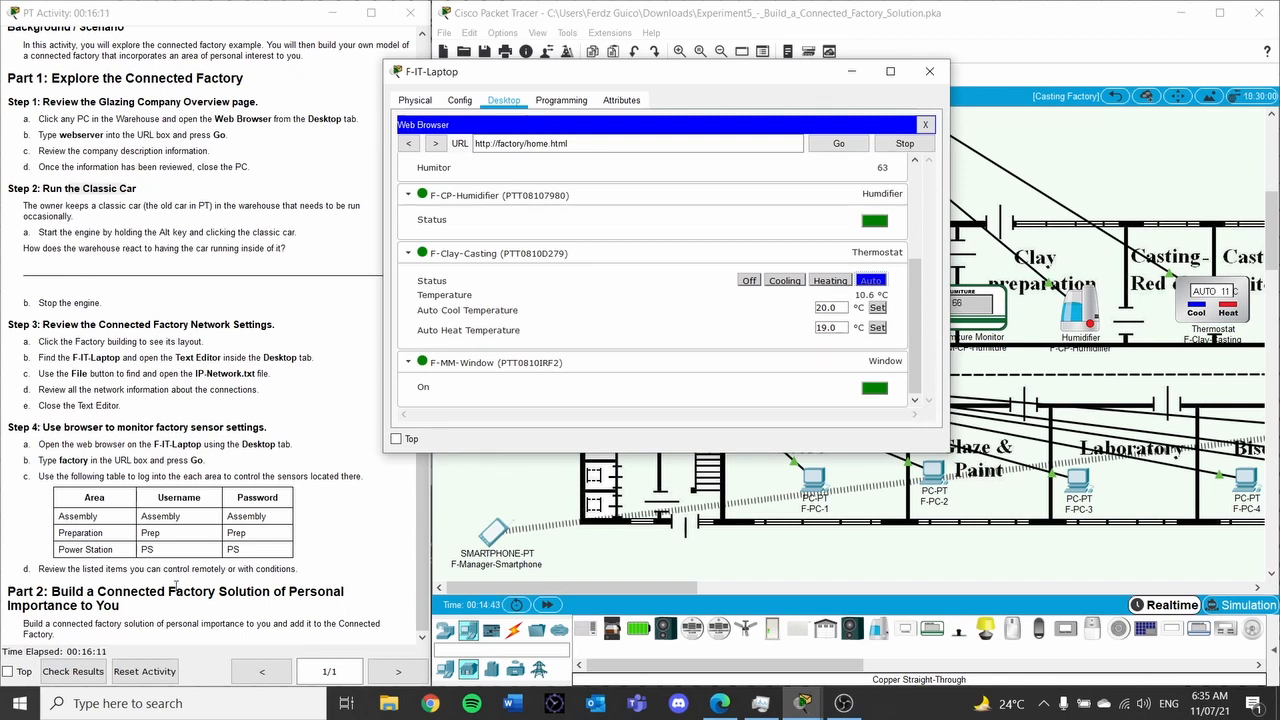
Return the browser to the login page and switch the map to the Power Station layout
left_click(408, 144)
left_click_drag(748, 76, 650, 79)
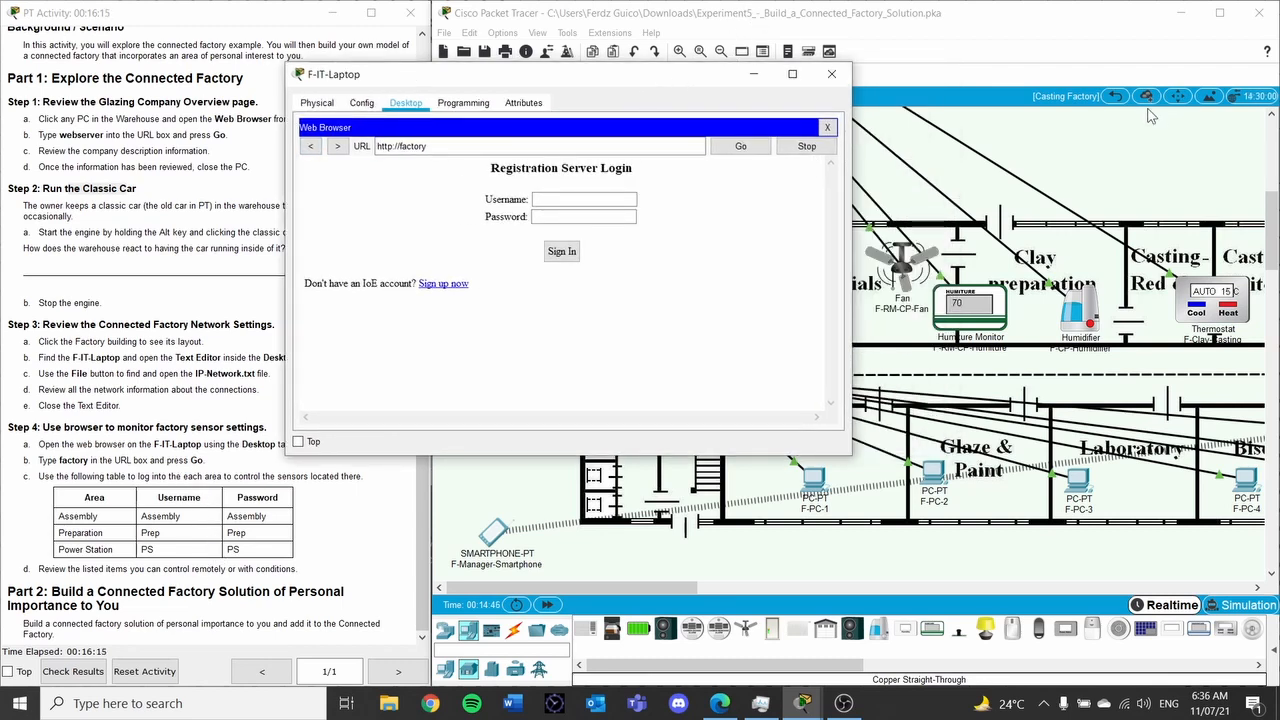
left_click(1114, 96)
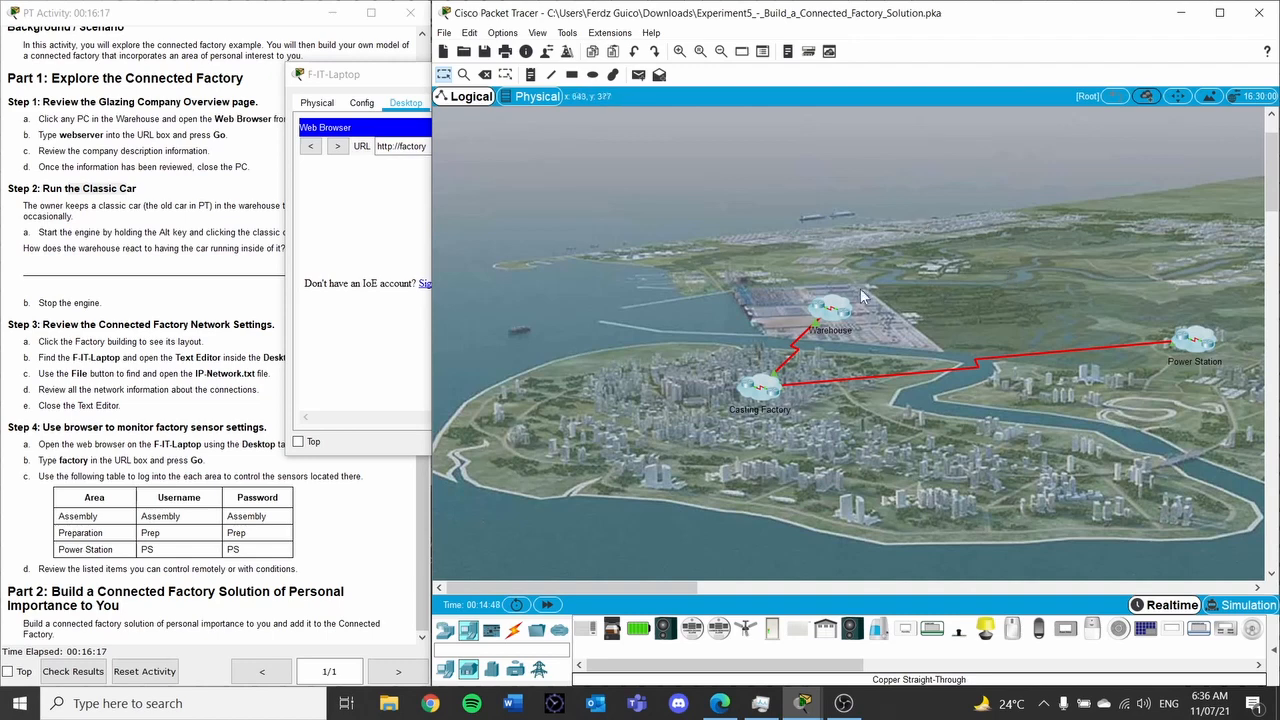
left_click(1200, 342)
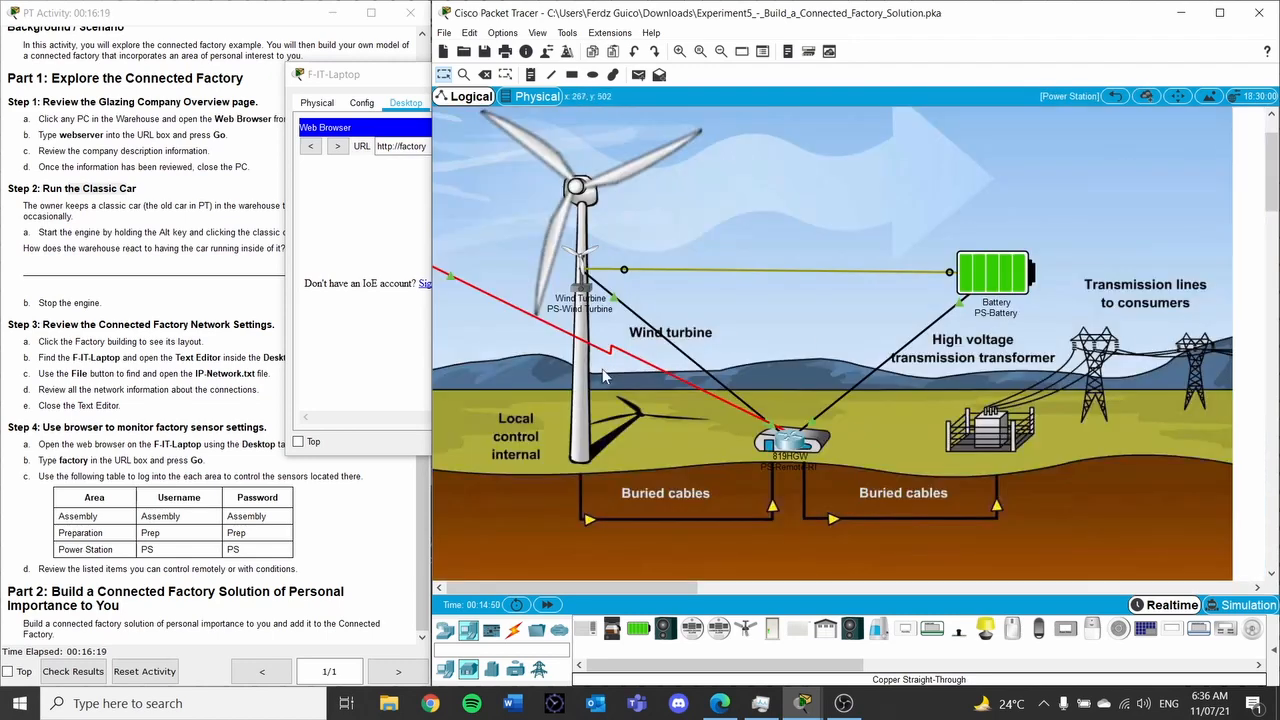
Log back in to the IoT server from the laptop's browser
left_click(378, 191)
left_click(555, 198)
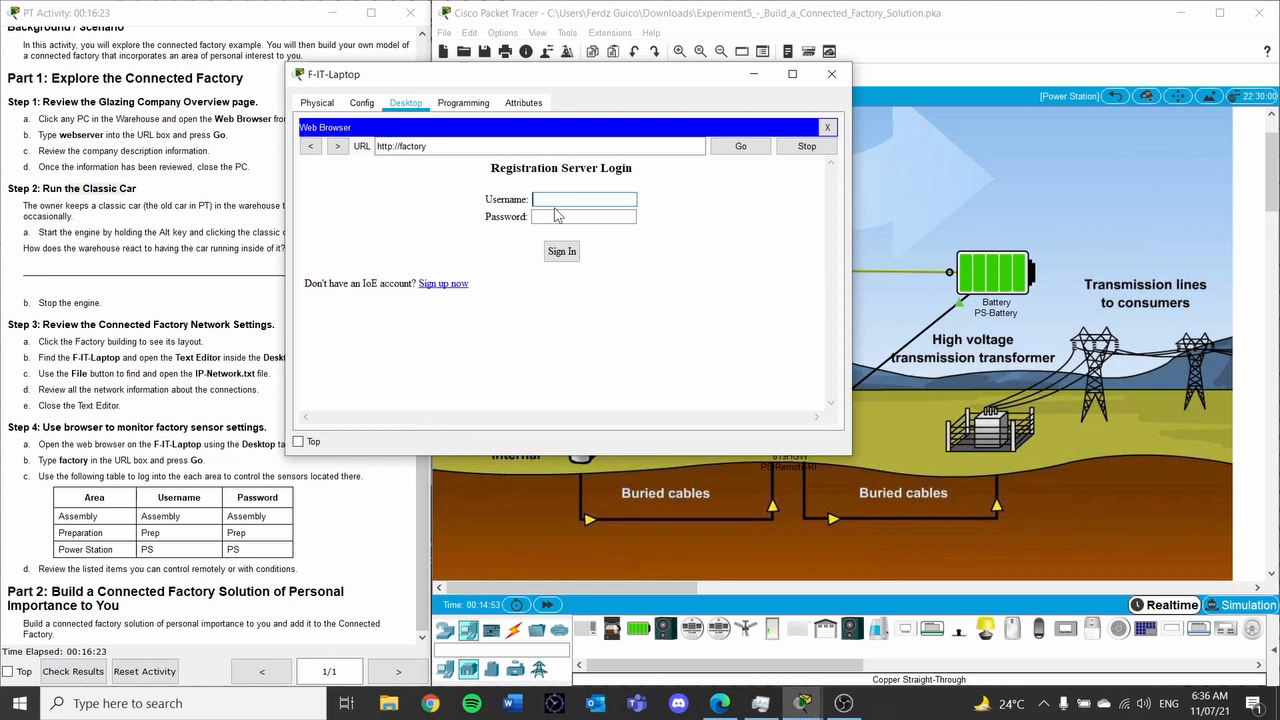
left_click(560, 217)
left_click(561, 251)
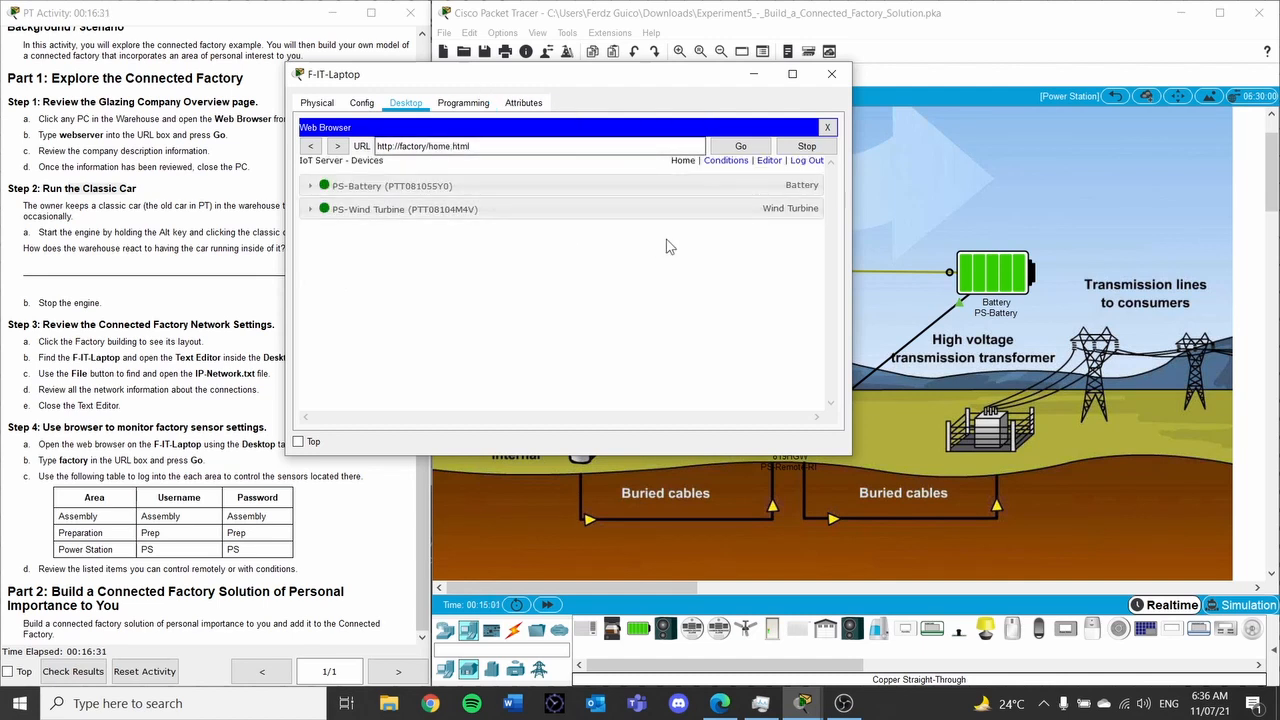
Expand PS-Battery and the PS-Wind Turbine's Power Output, then close the laptop window
left_click(309, 186)
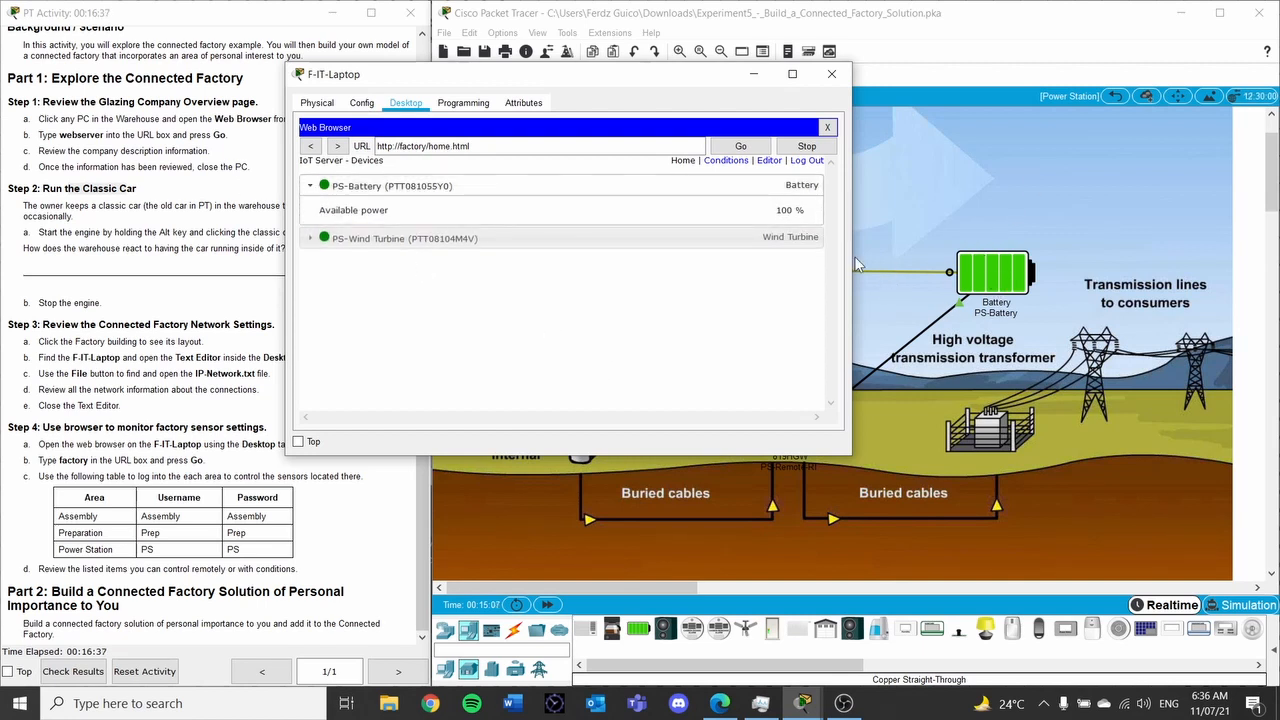
left_click(335, 240)
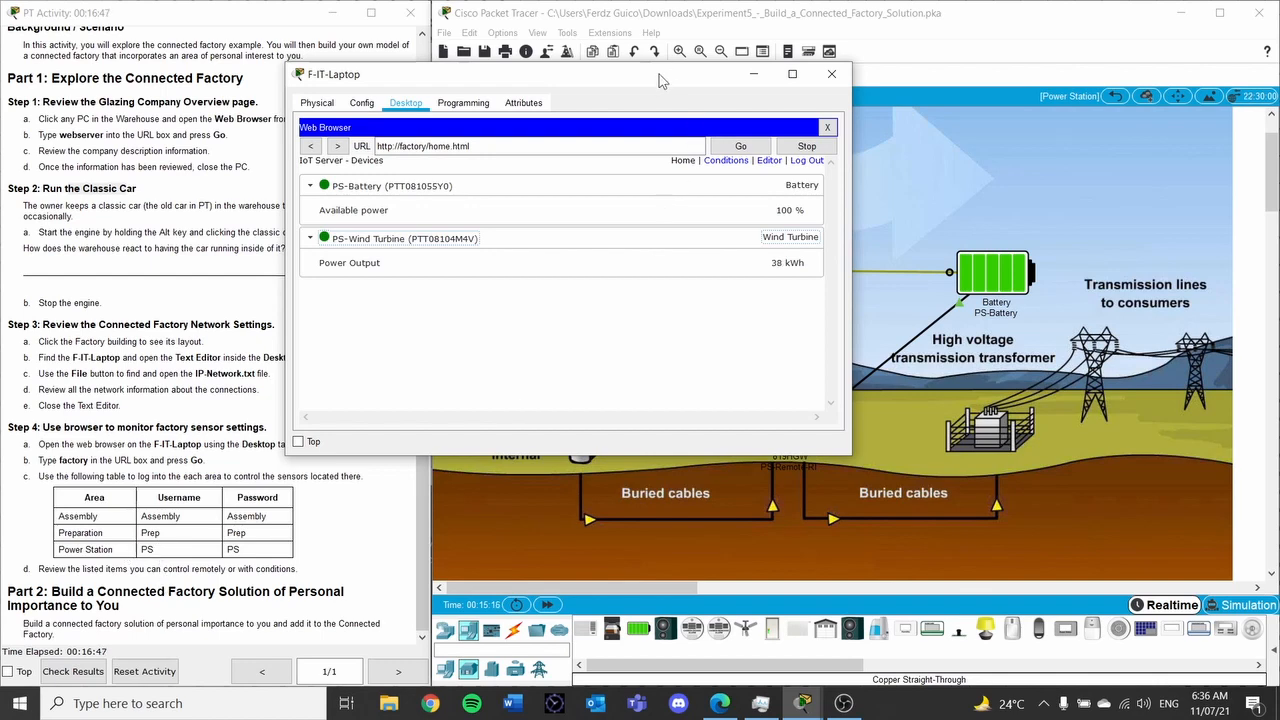
left_click_drag(660, 80, 778, 98)
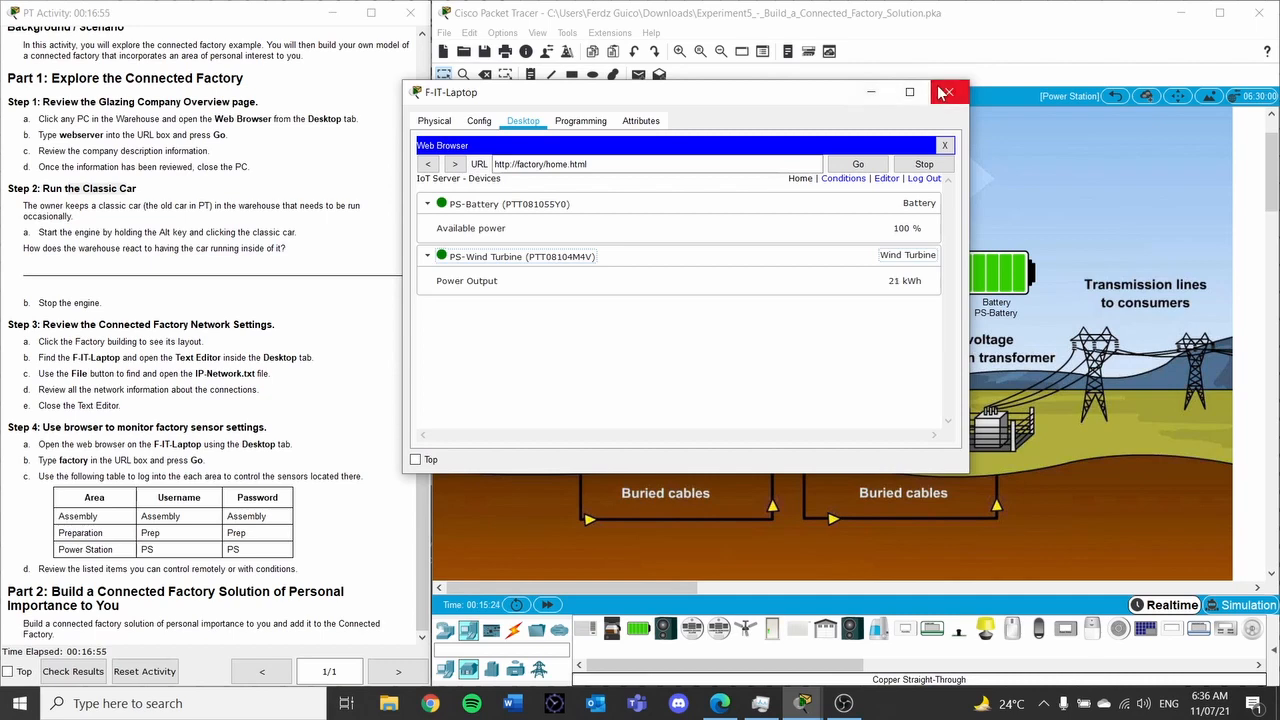
left_click(948, 92)
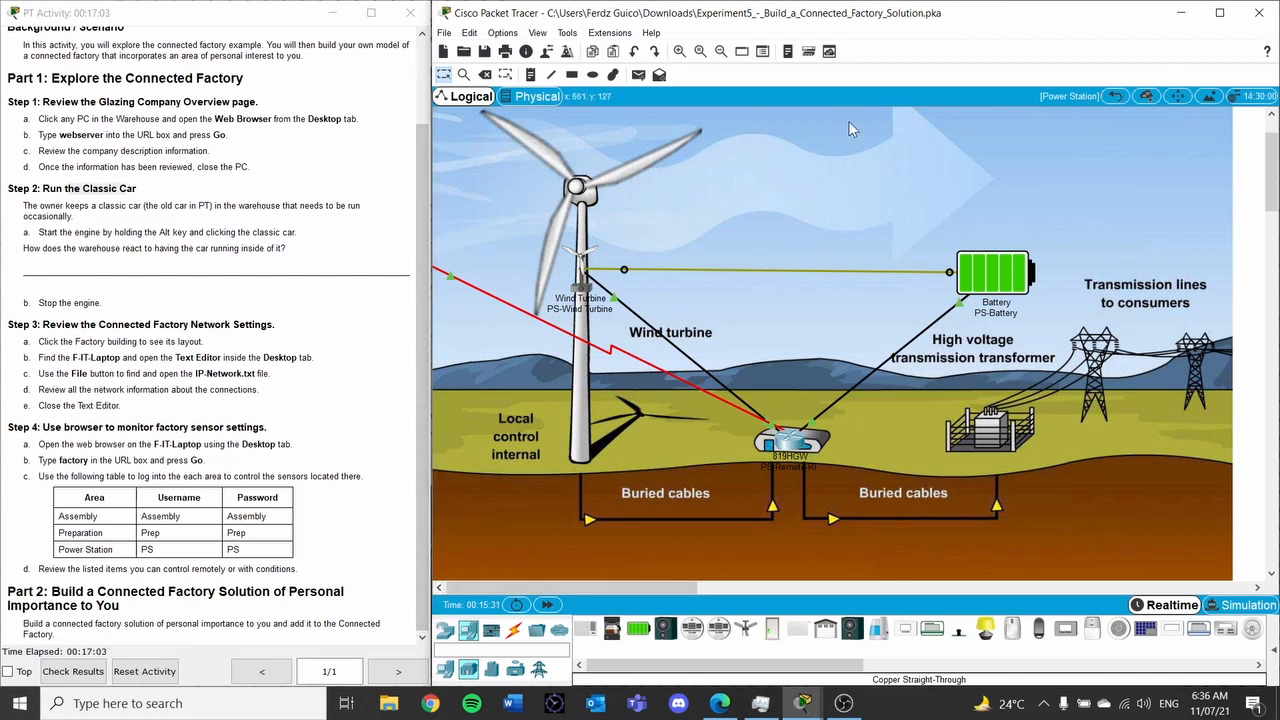
Go from the Root city view into Casting Factory and pan to Showroom, Office and Packing & Delivery
left_click(1112, 96)
left_click(748, 400)
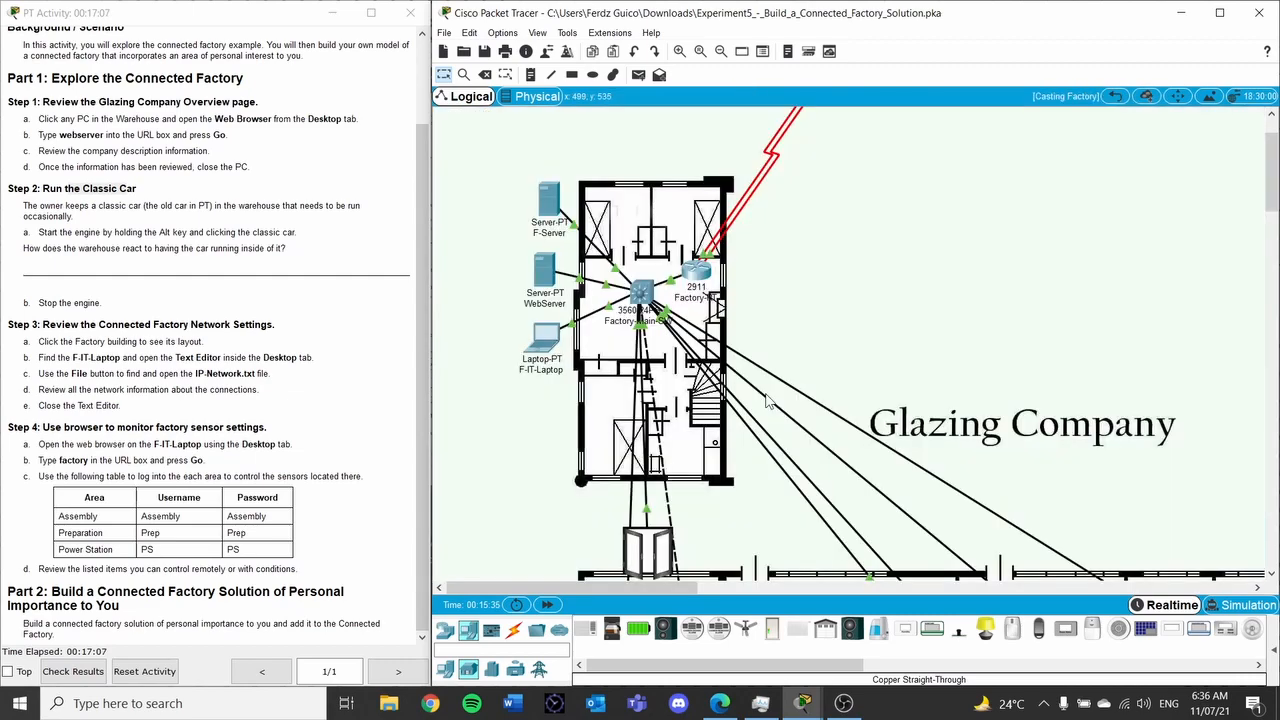
scroll(786, 480, "down", 3)
scroll(740, 476, "up", 3)
left_click_drag(662, 588, 928, 588)
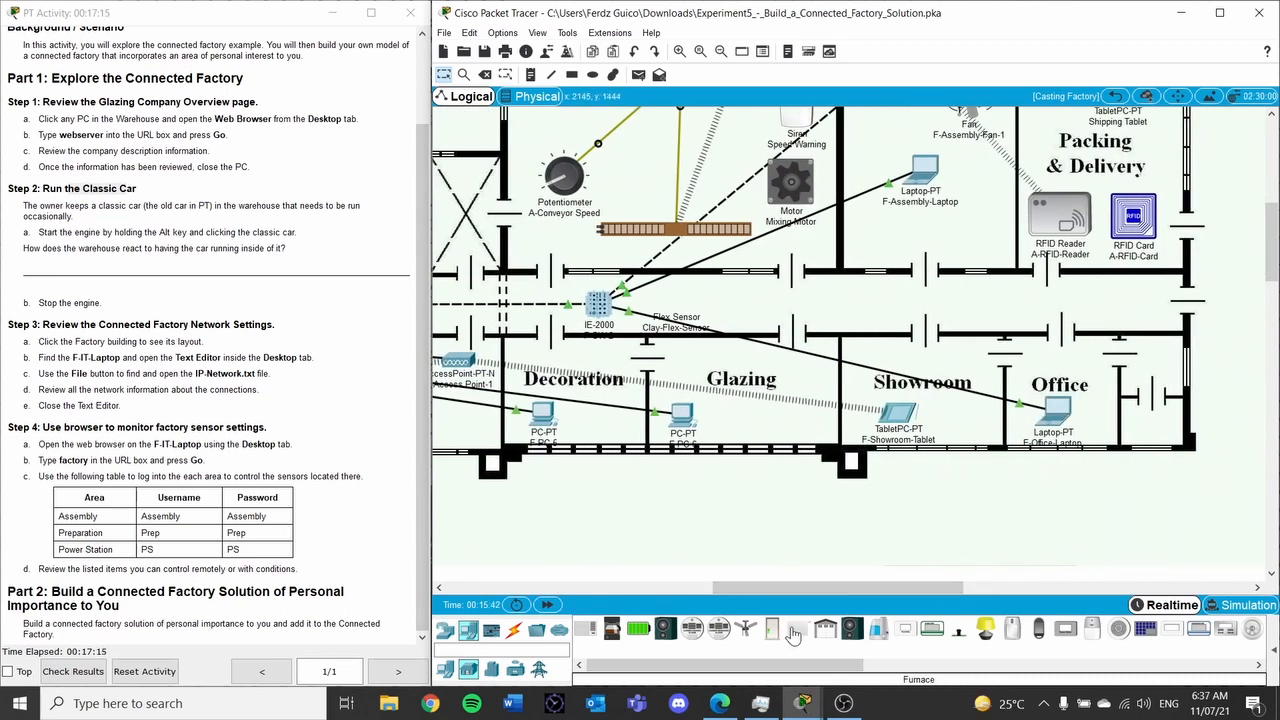
left_click_drag(841, 591, 882, 588)
scroll(1204, 476, "up", 3)
scroll(1180, 480, "down", 3)
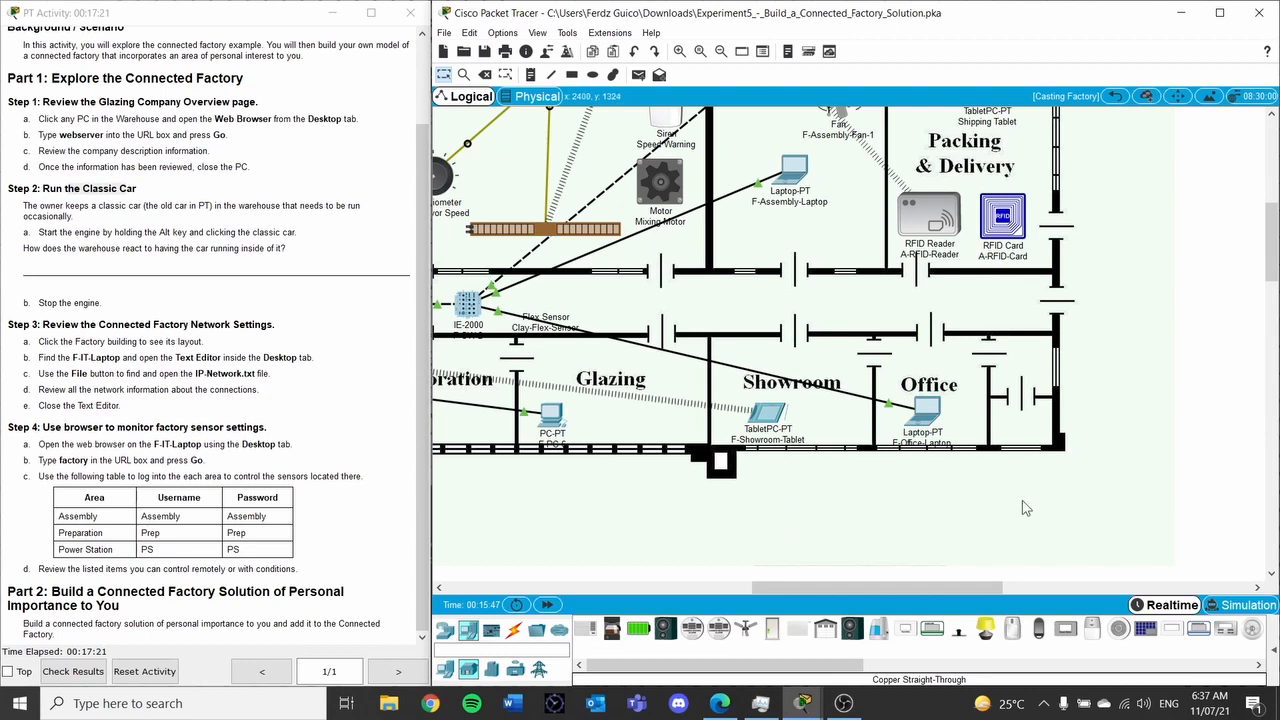
scroll(860, 428, "up", 1)
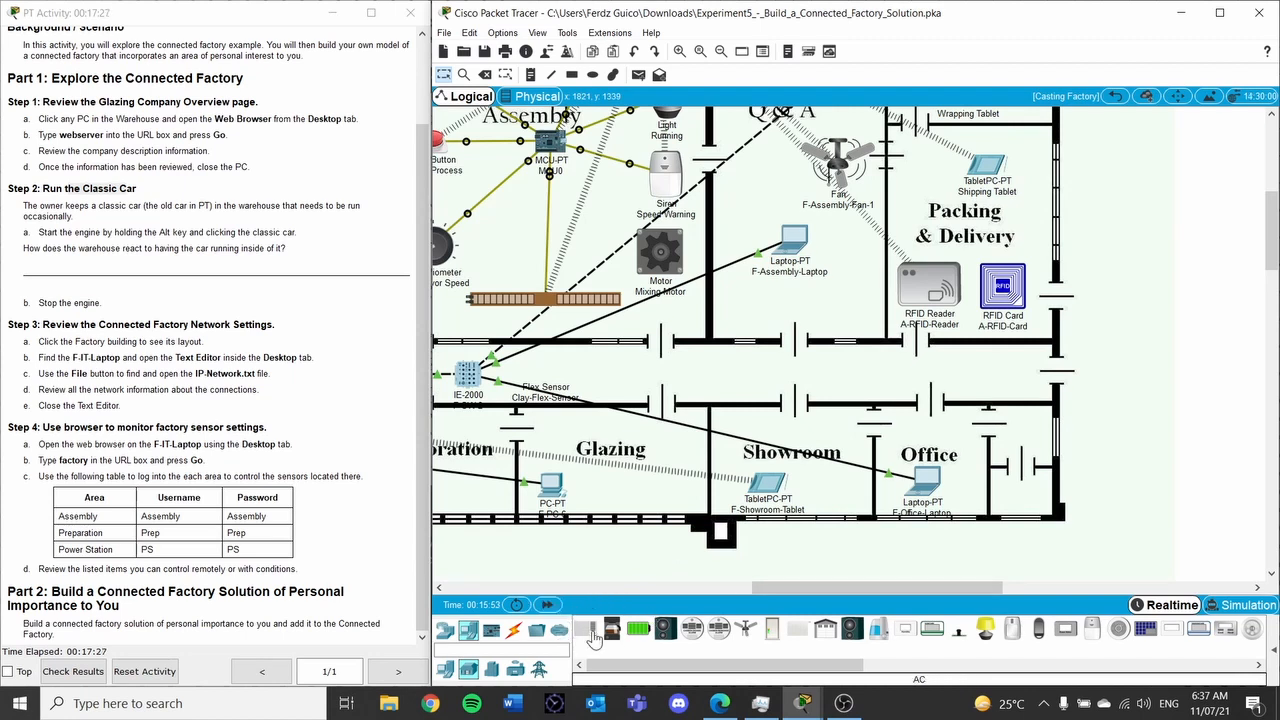
Place two air conditioners above the Showroom and thermostats in the Showroom and Office
left_click_drag(591, 637, 753, 400)
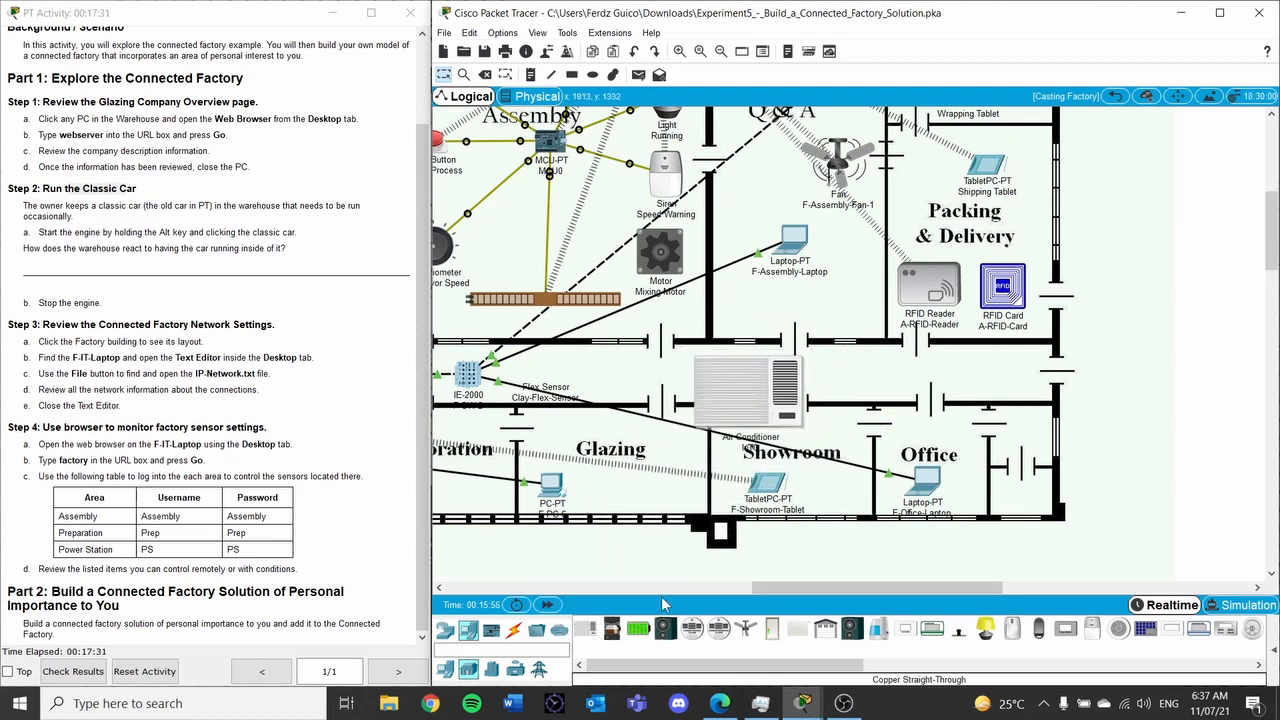
left_click_drag(600, 637, 883, 400)
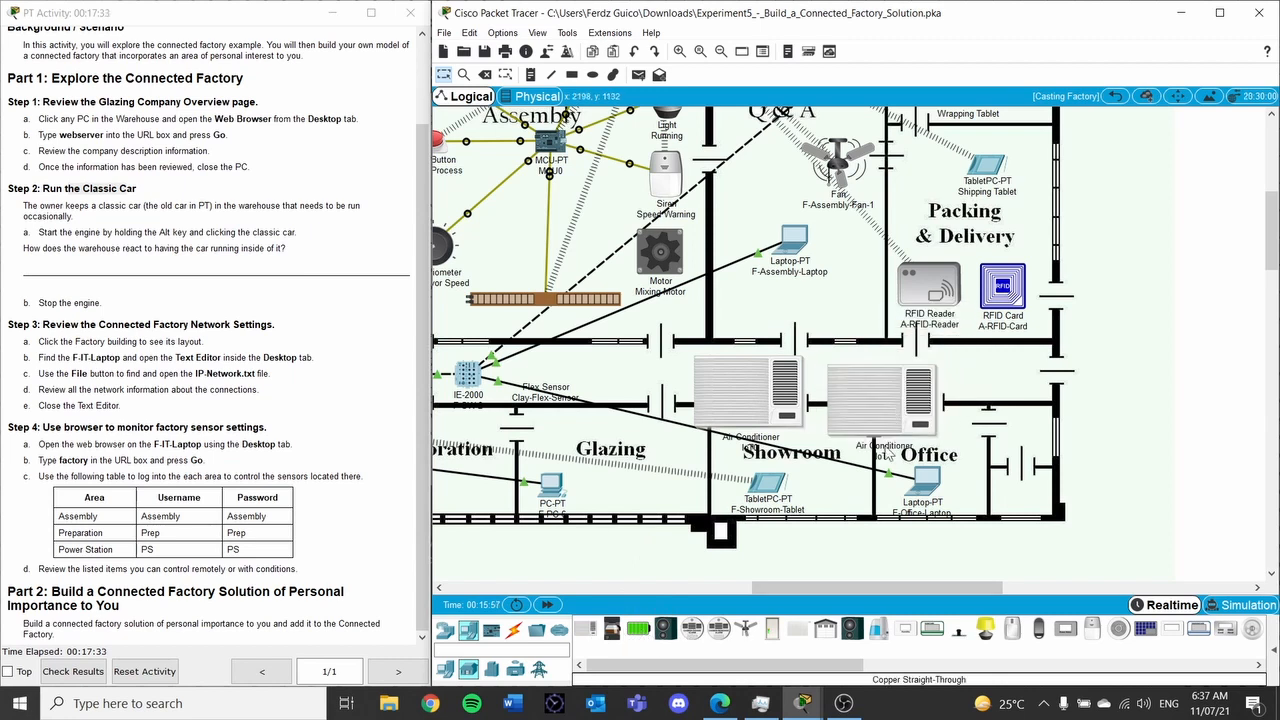
scroll(1020, 630, "down", 5)
scroll(1000, 630, "up", 3)
left_click_drag(906, 630, 719, 488)
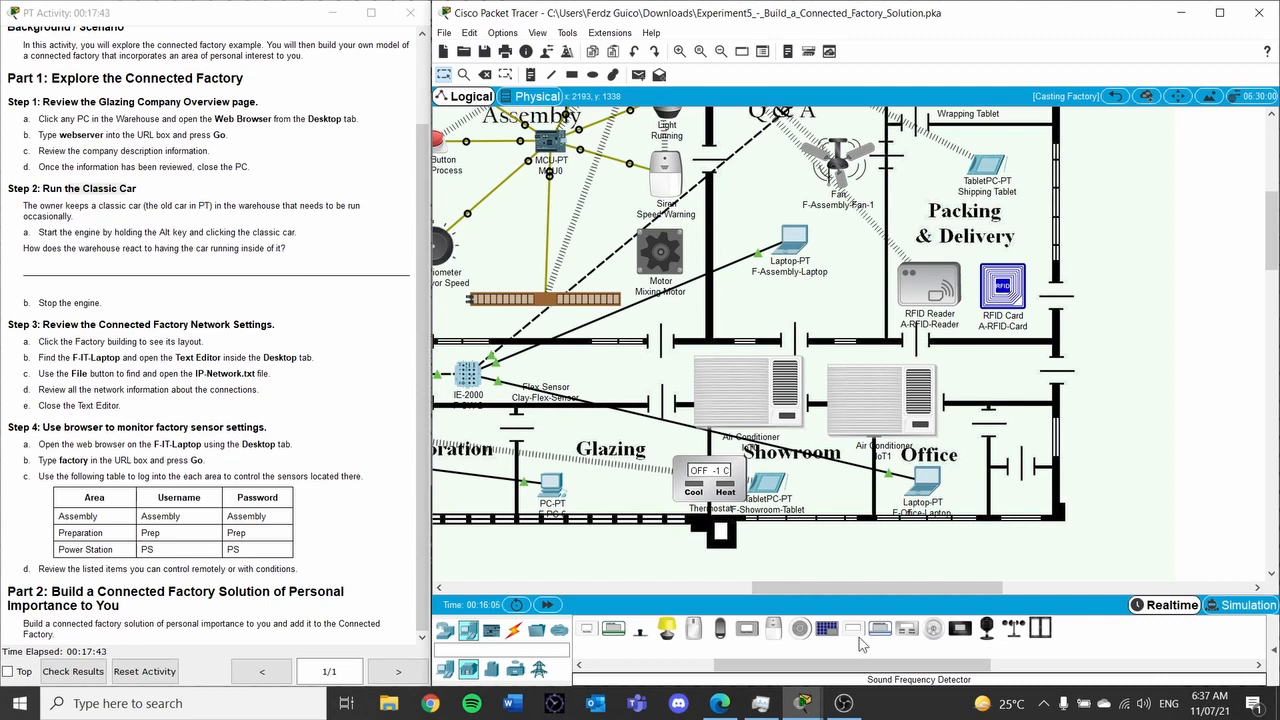
left_click_drag(868, 636, 980, 460)
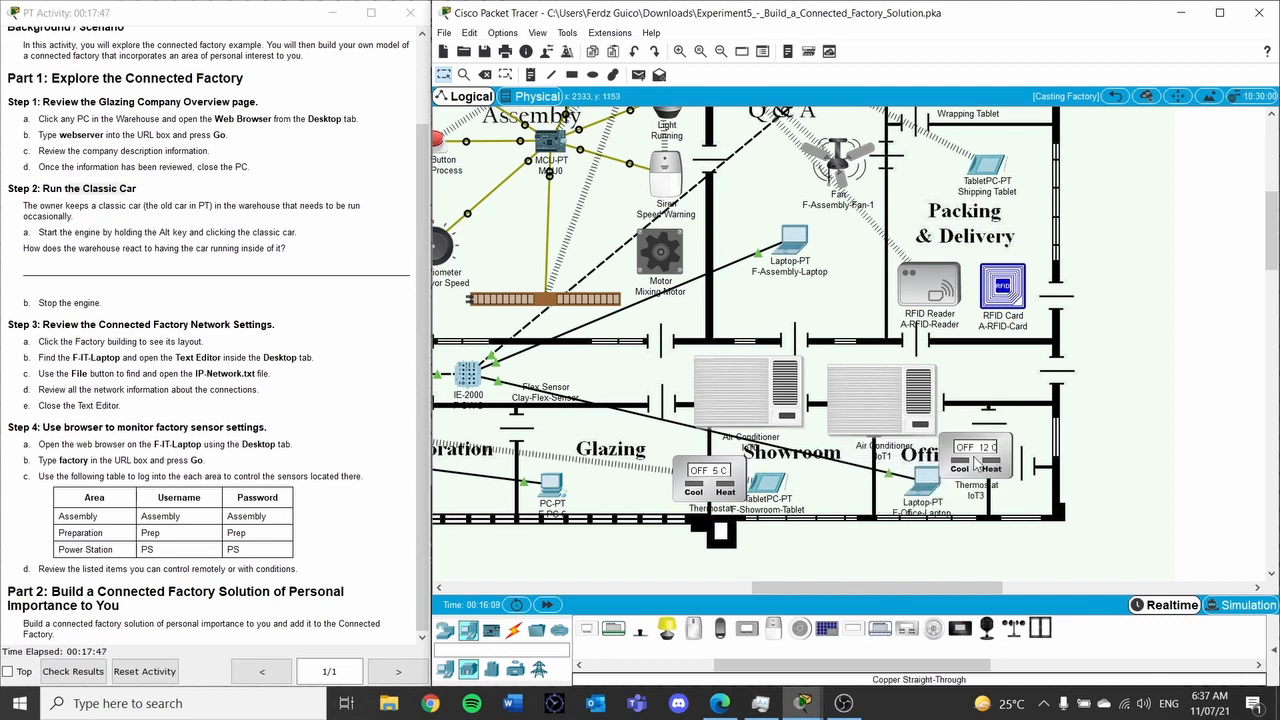
Add appliances to the Showroom and Office, plus a ceiling fan and appliance in Packing & Delivery
left_click_drag(714, 668, 590, 675)
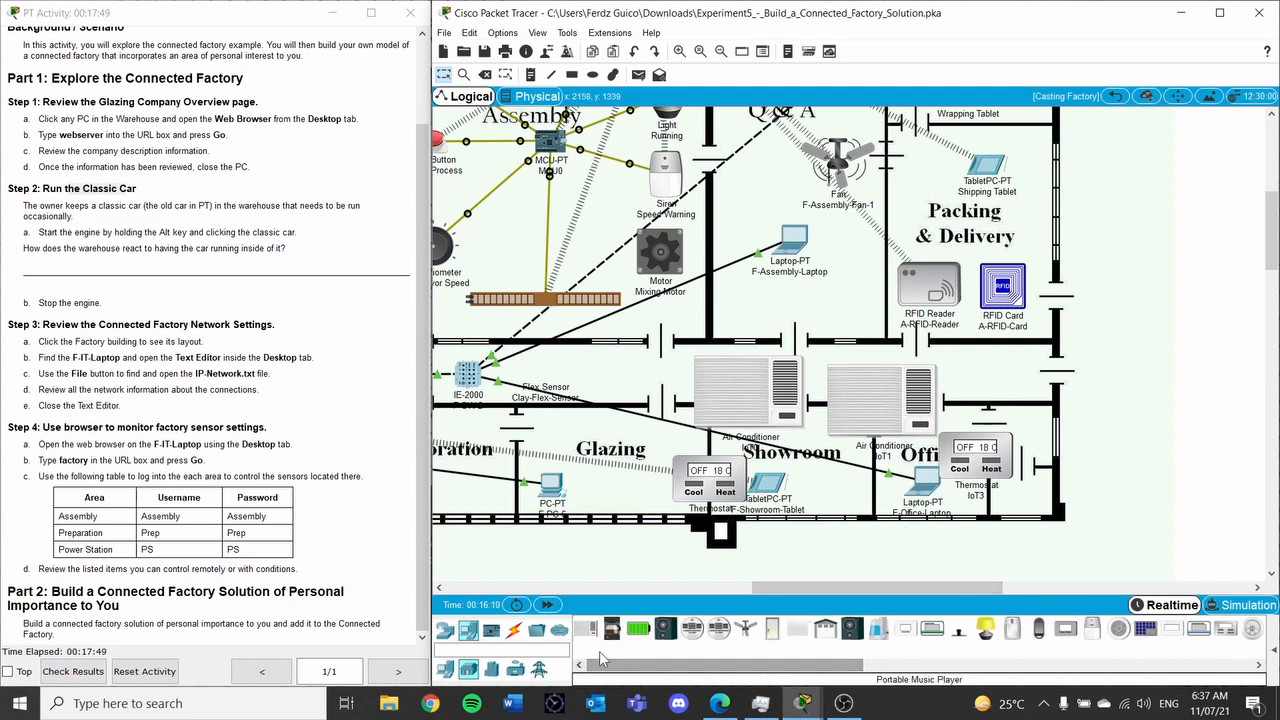
left_click_drag(617, 637, 855, 492)
left_click_drag(609, 635, 980, 495)
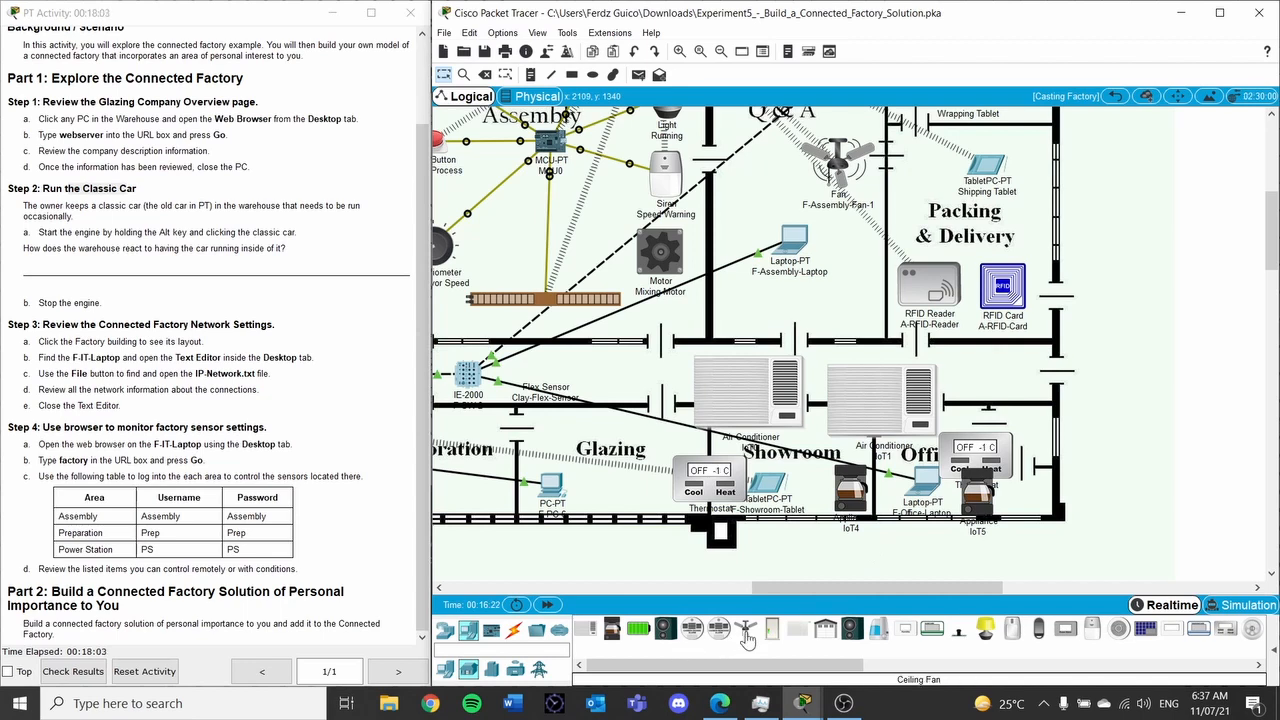
left_click_drag(746, 636, 958, 218)
left_click_drag(612, 628, 899, 218)
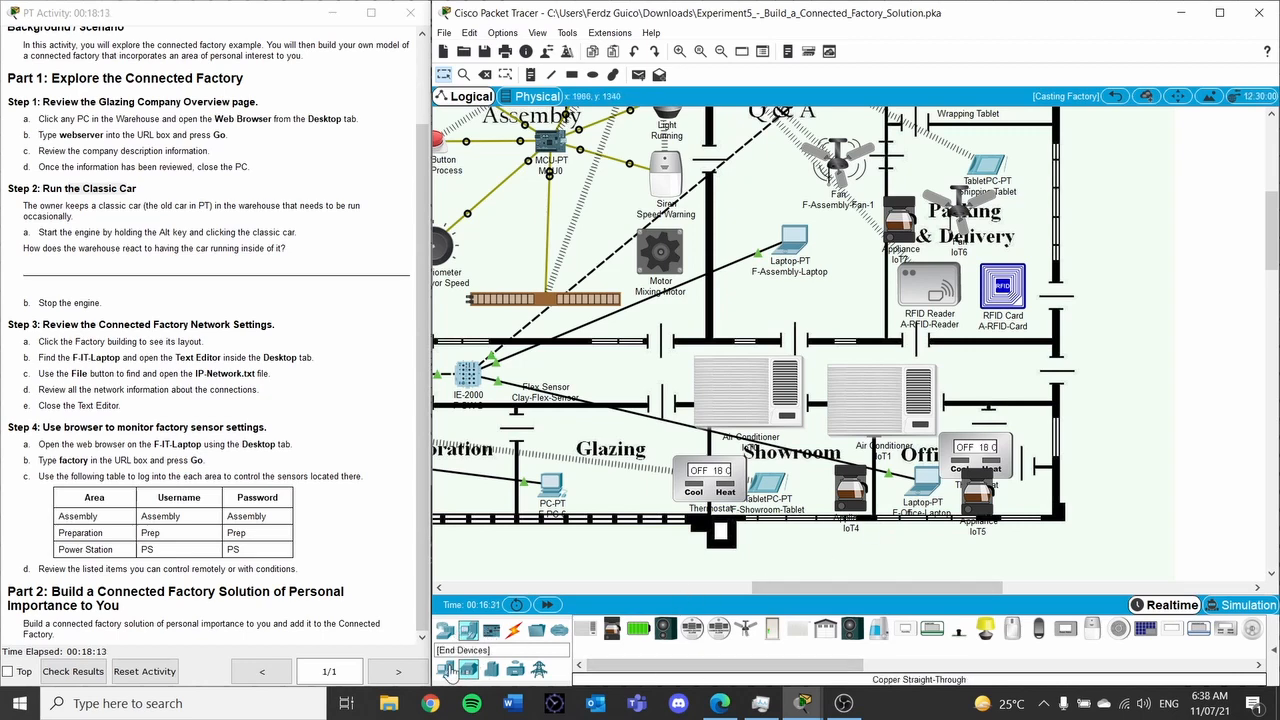
Place a Home Gateway from Wireless Devices above the Showroom
left_click(444, 630)
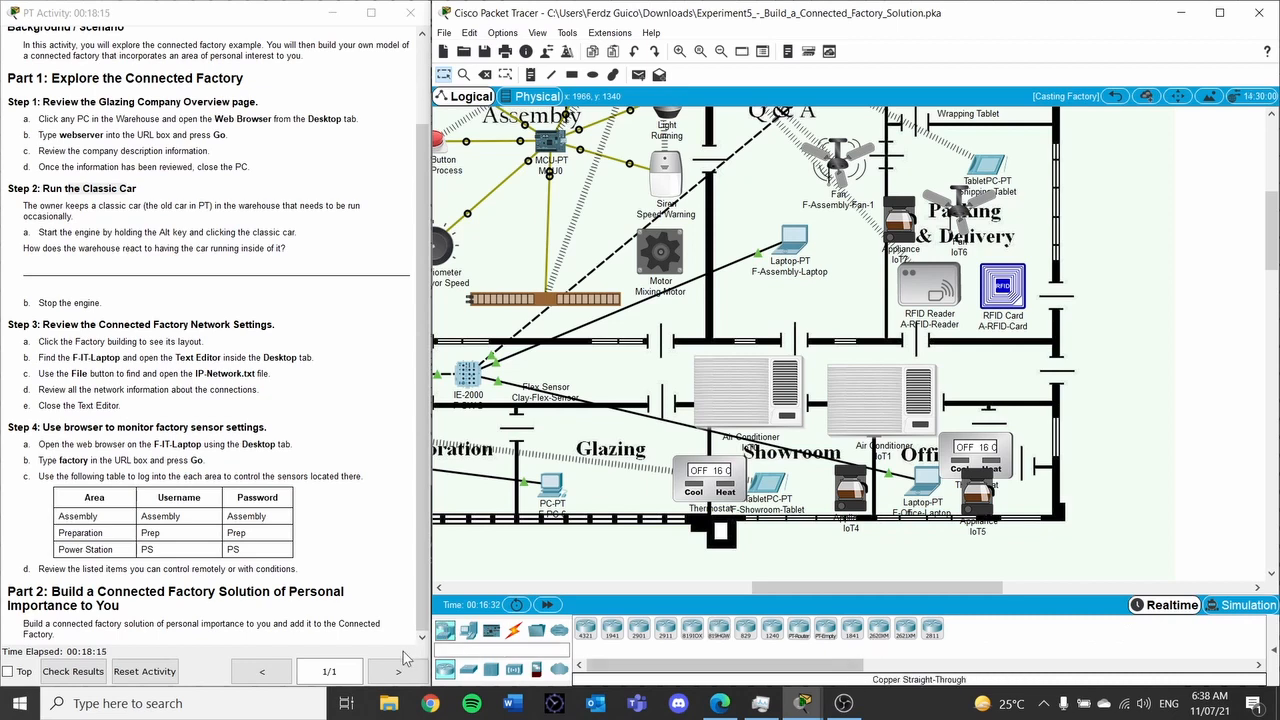
left_click(469, 669)
left_click(491, 669)
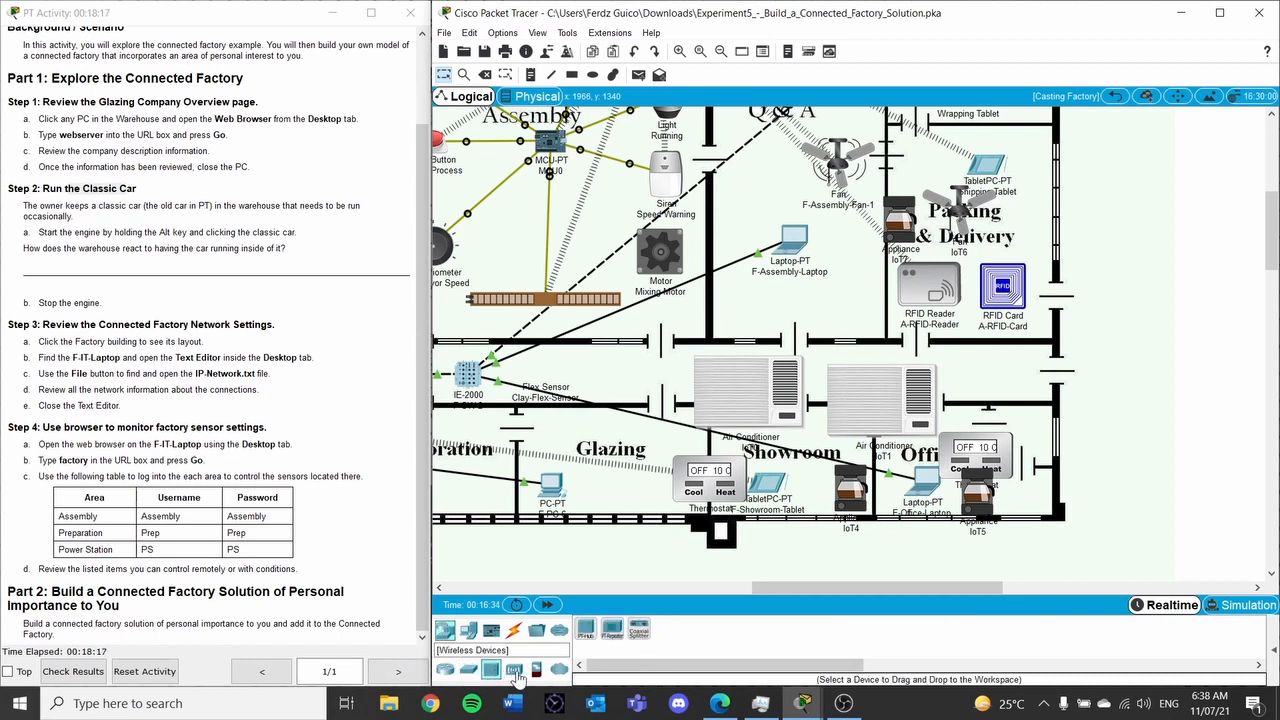
left_click(515, 672)
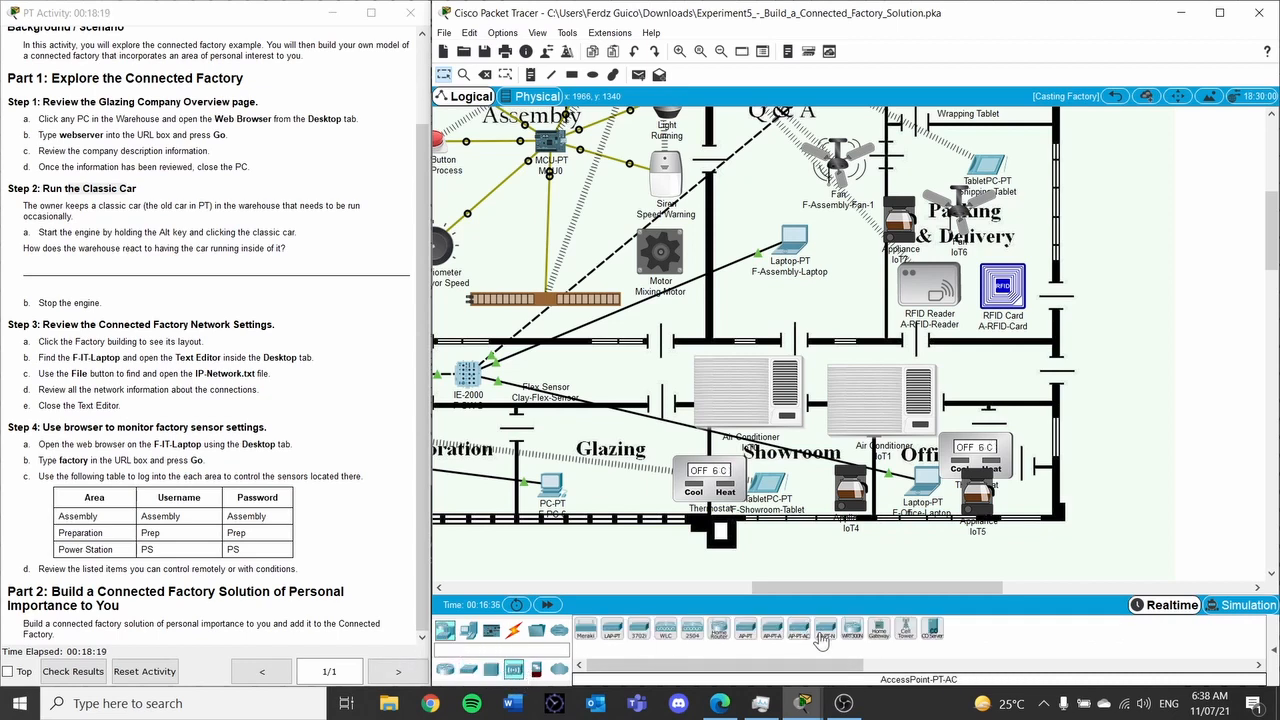
left_click(880, 630)
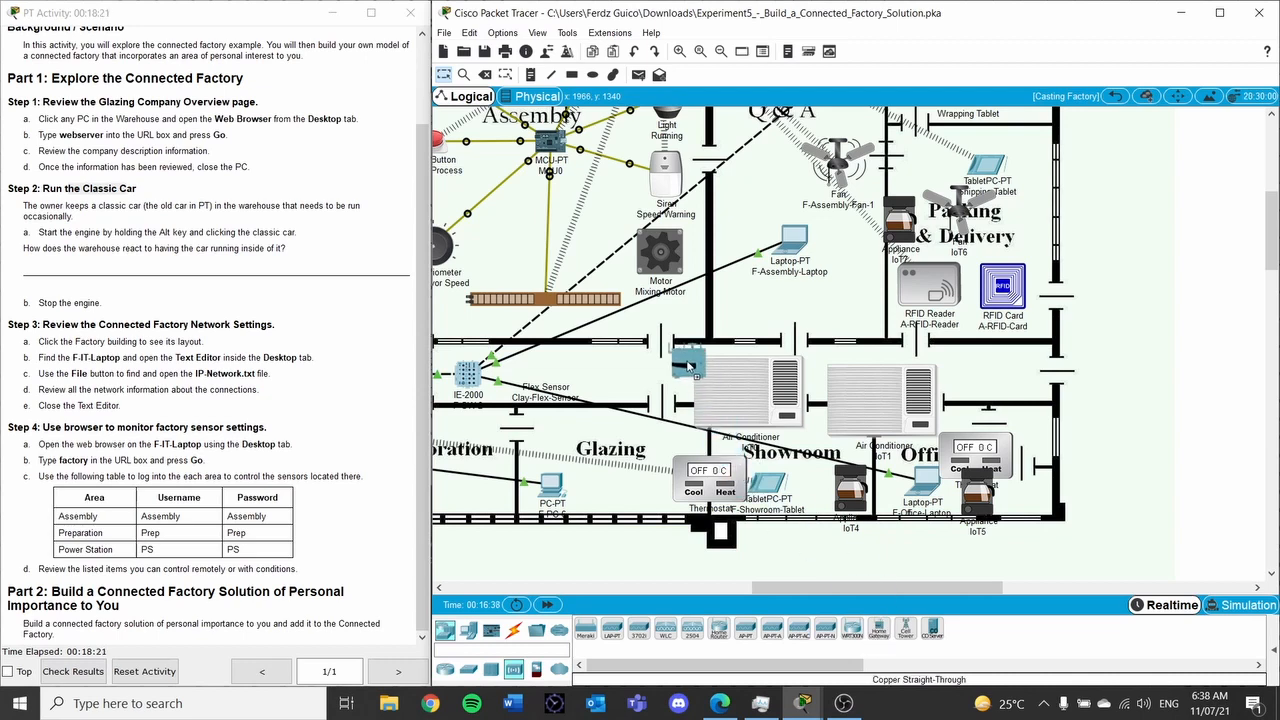
left_click(630, 372)
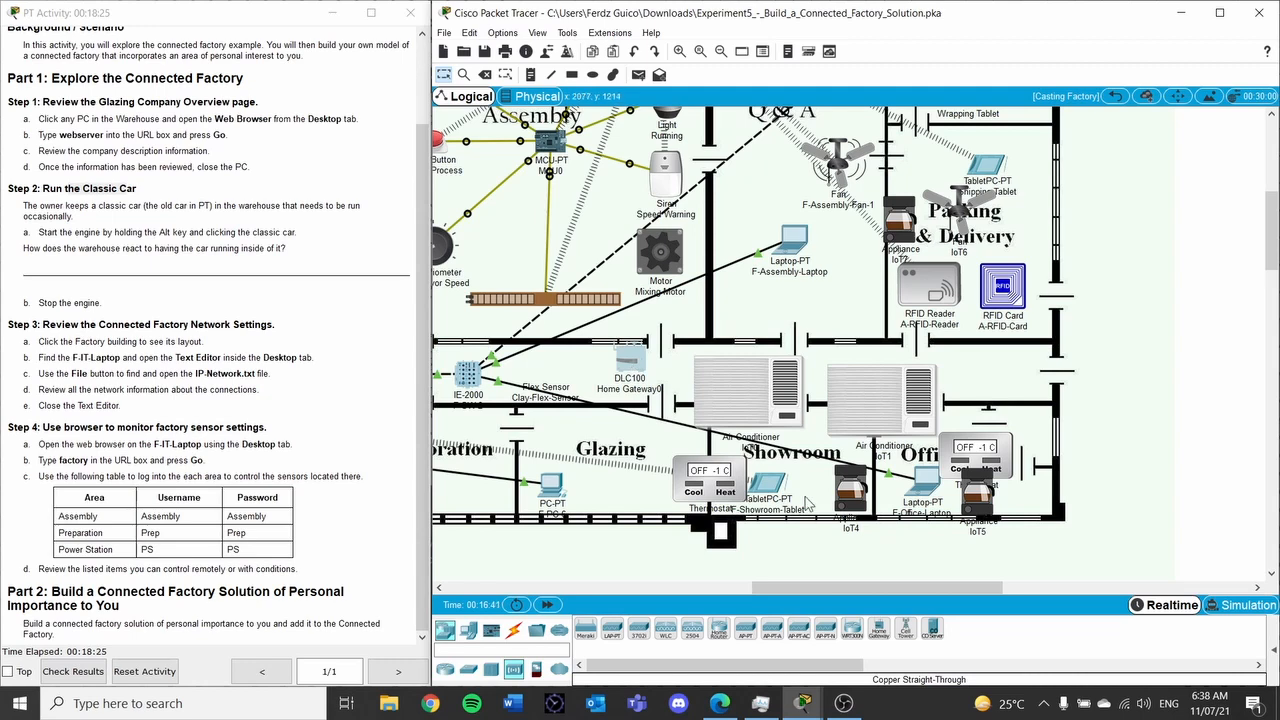
left_click_drag(625, 365, 628, 367)
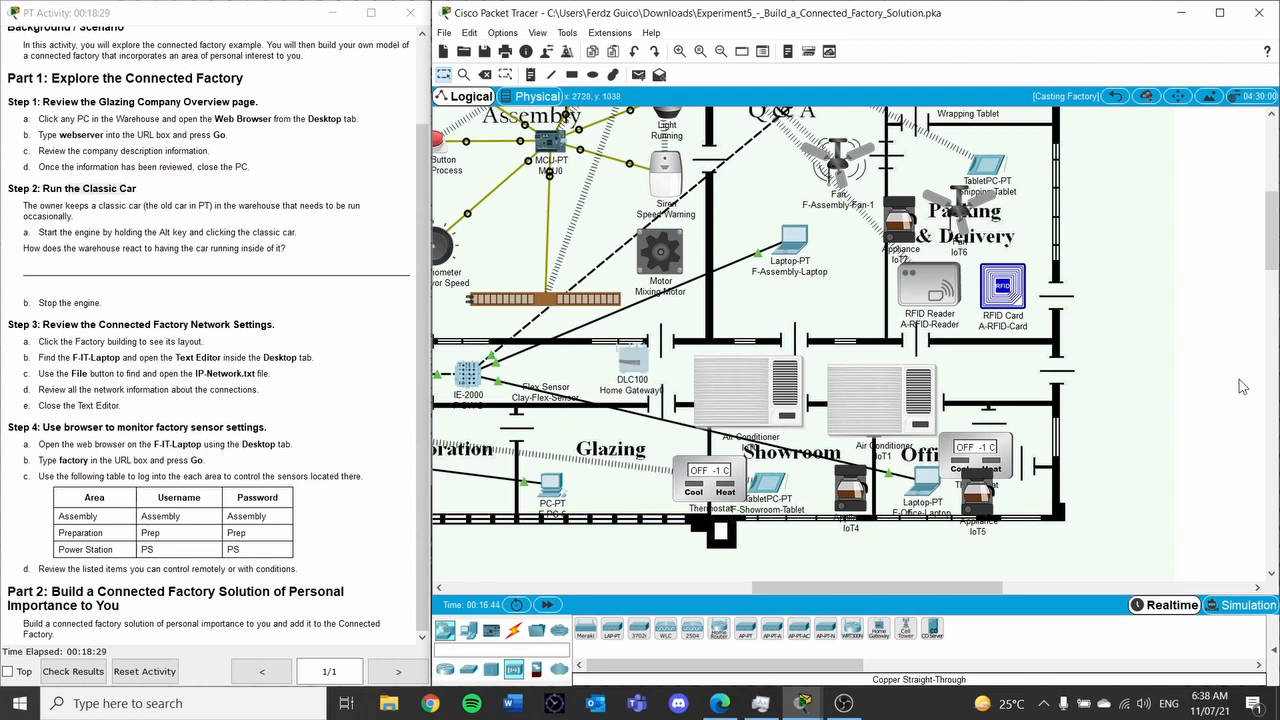
Change the home gateway's Display Name to Personal_Gateway
left_click(630, 362)
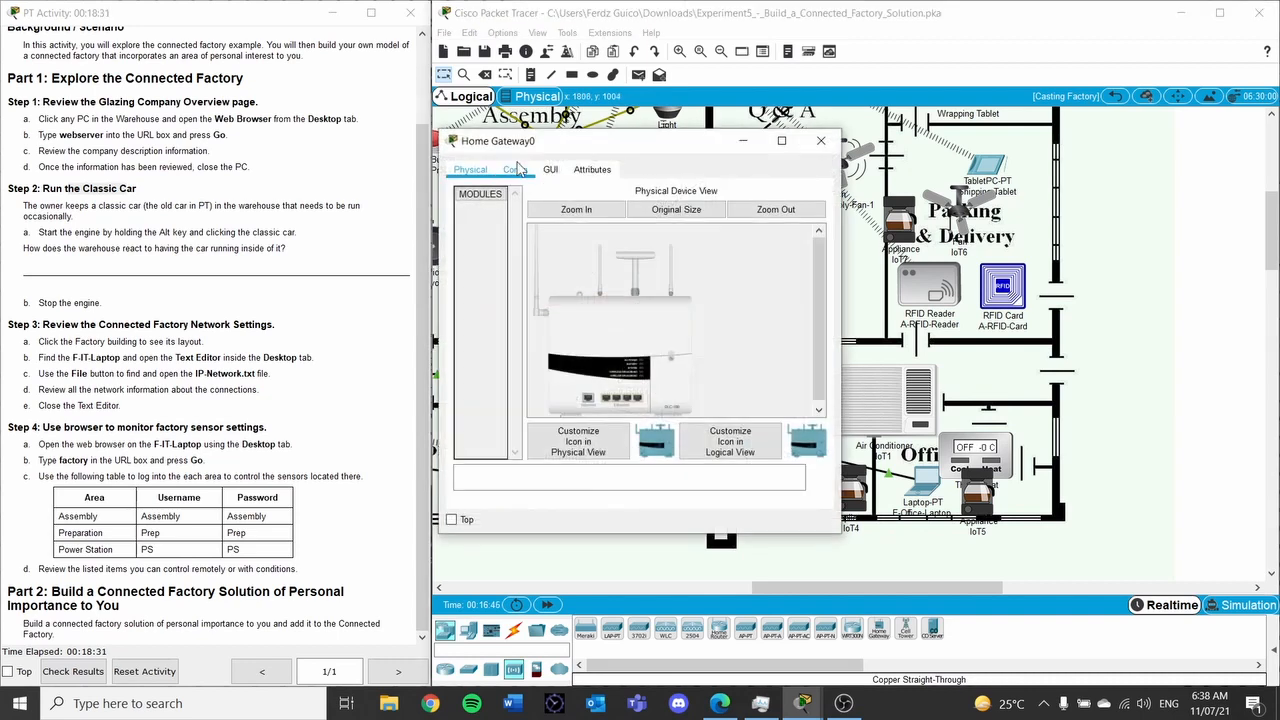
left_click(513, 170)
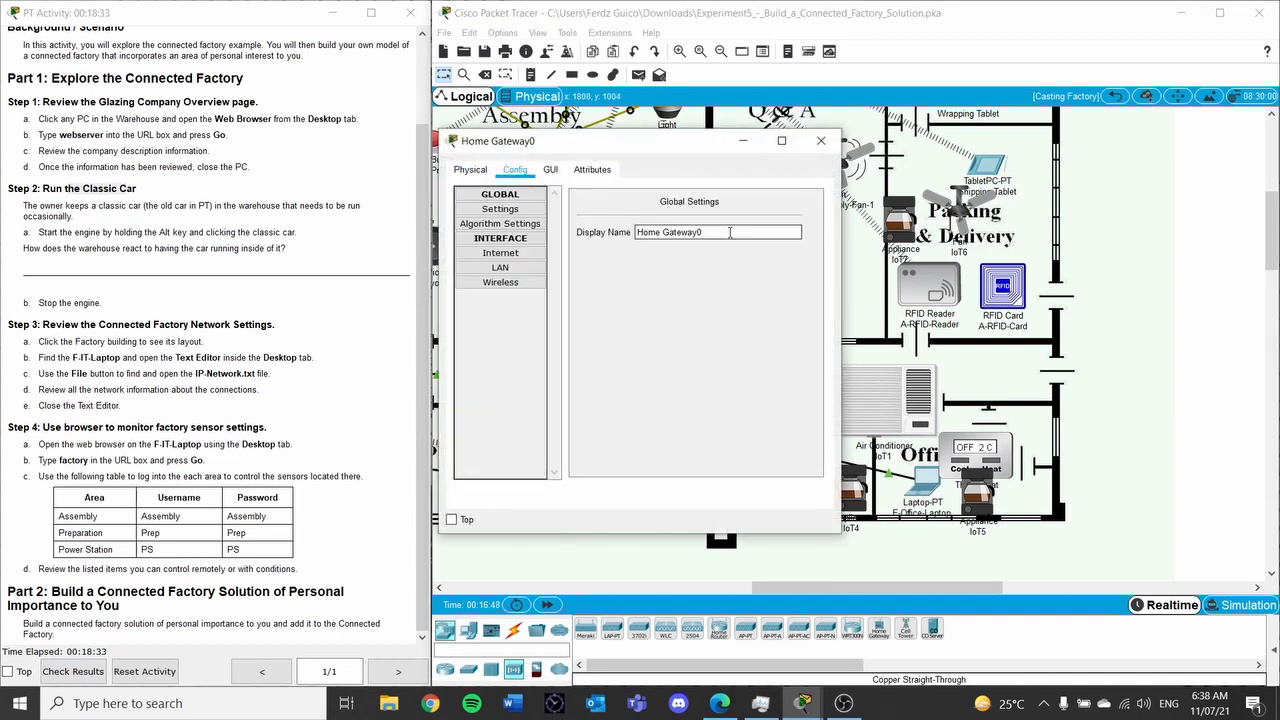
left_click_drag(737, 232, 415, 230)
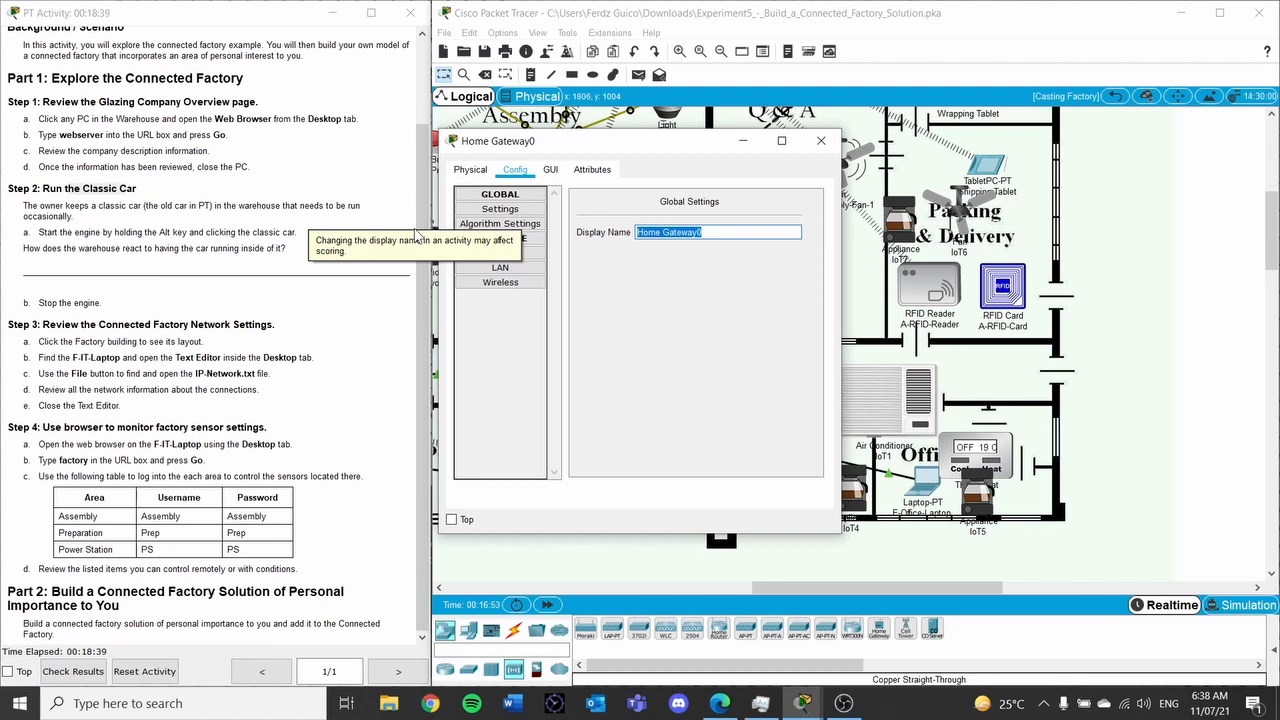
type("Personal")
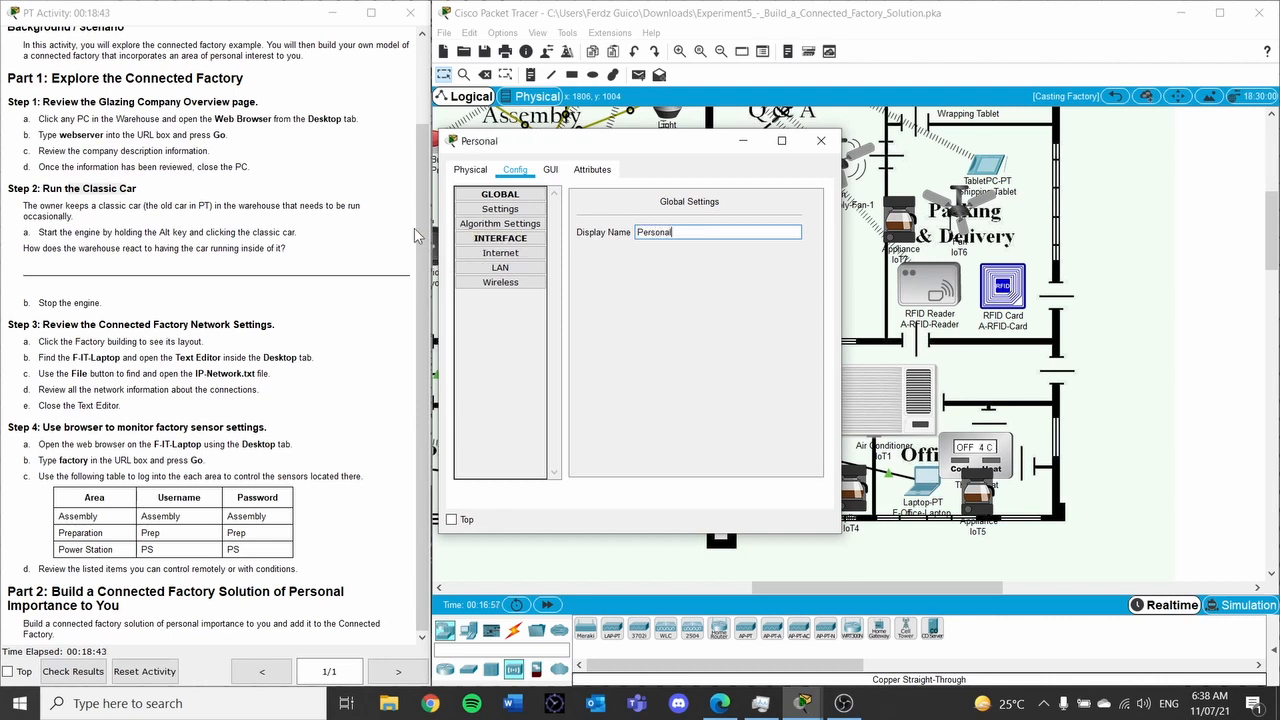
type("_Gateway")
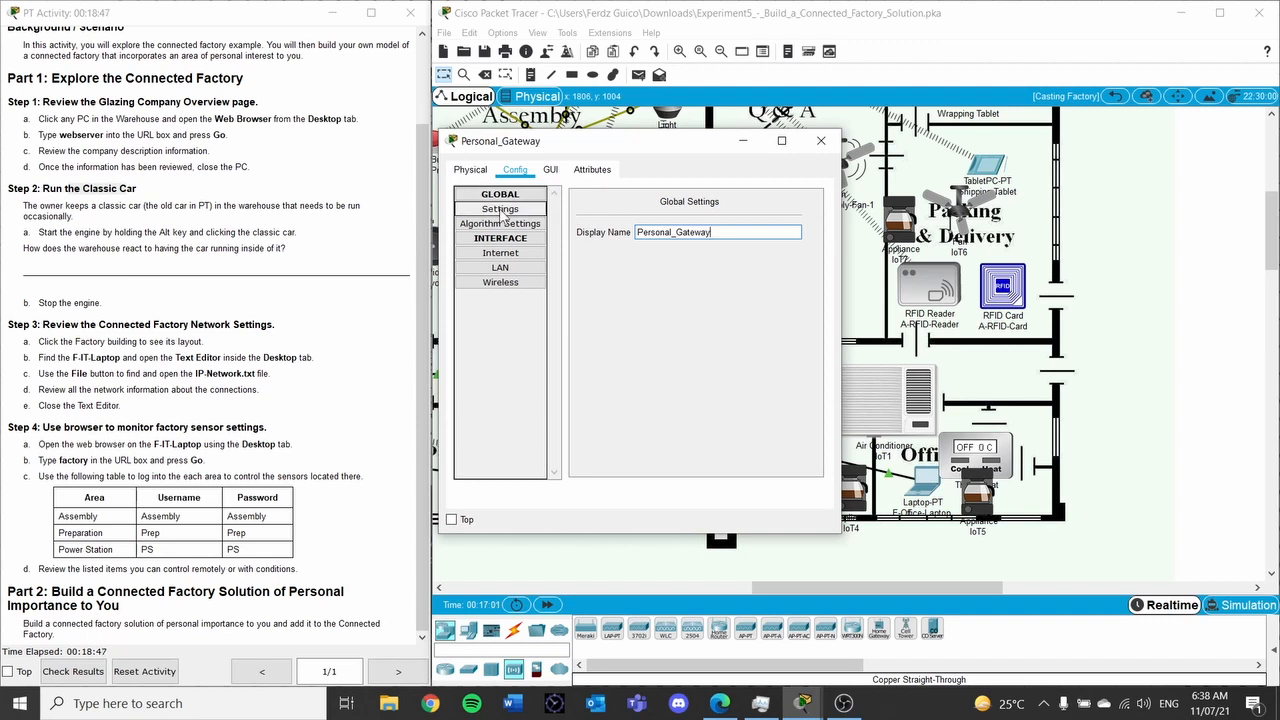
Replace the wireless SSID HomeGateway with Personal_Gateway and close the gateway settings
left_click(500, 282)
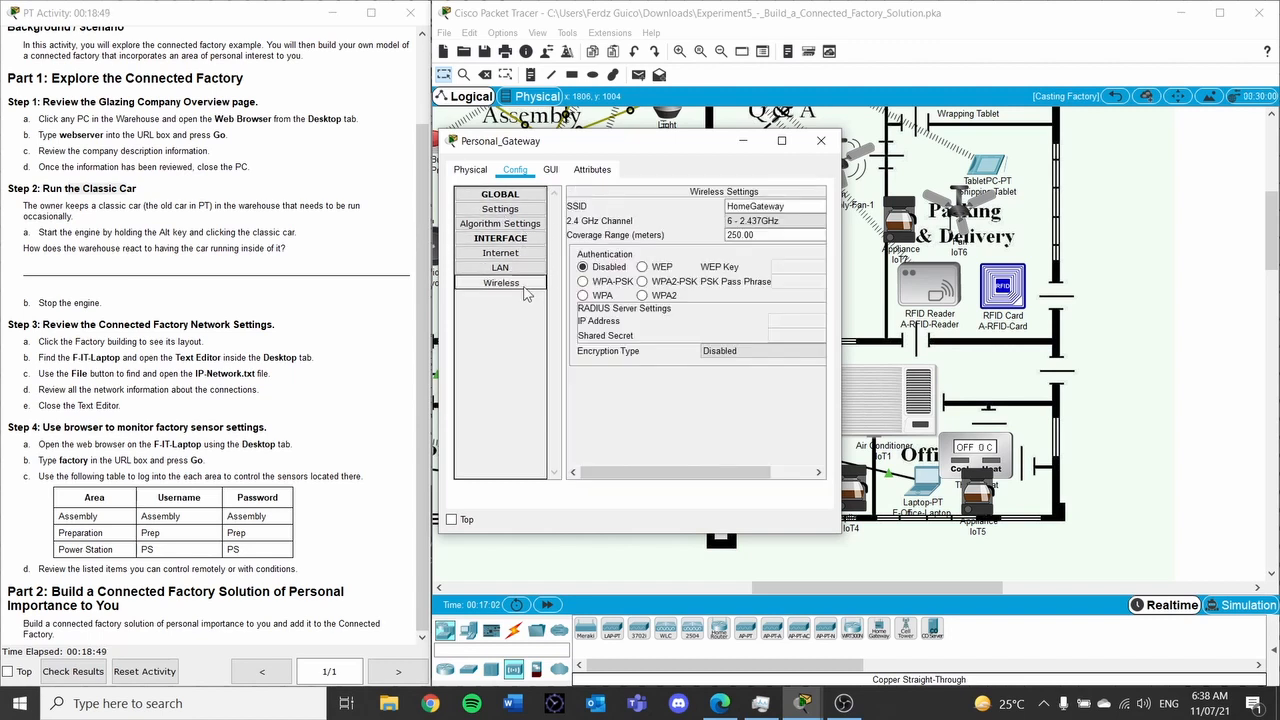
double_click(760, 206)
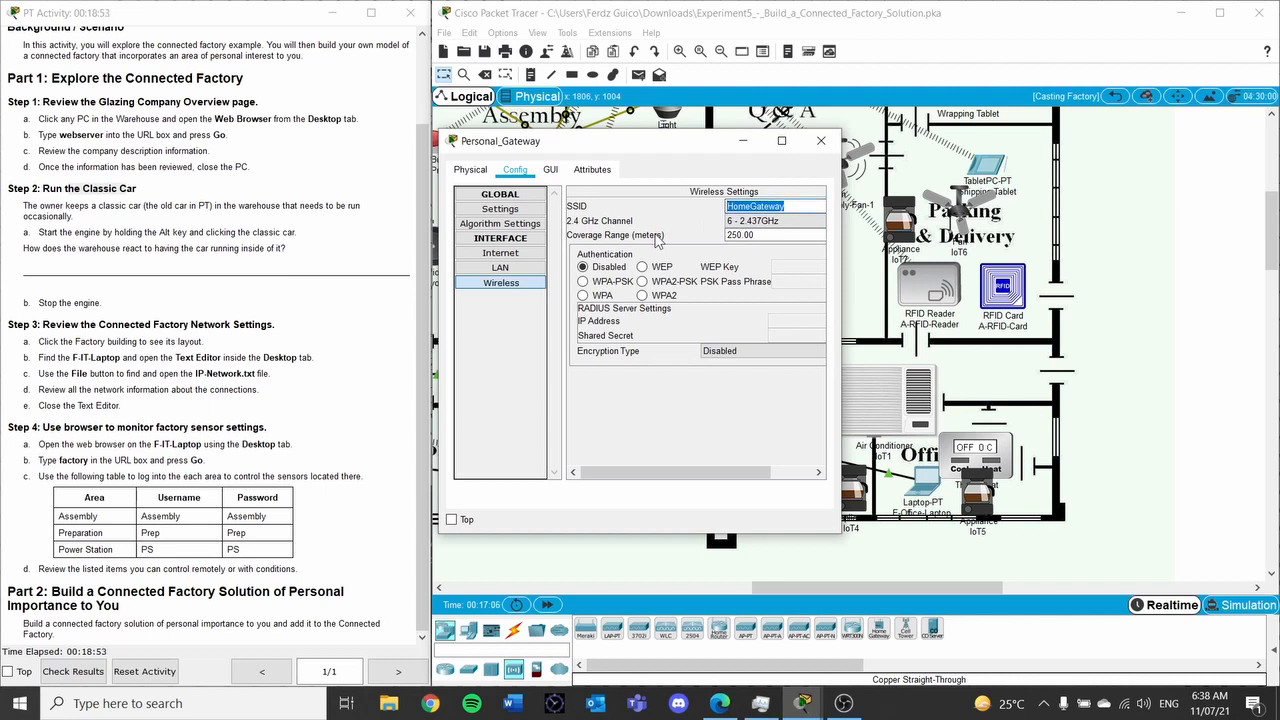
type("Personal_Gate")
key("BackSpace")
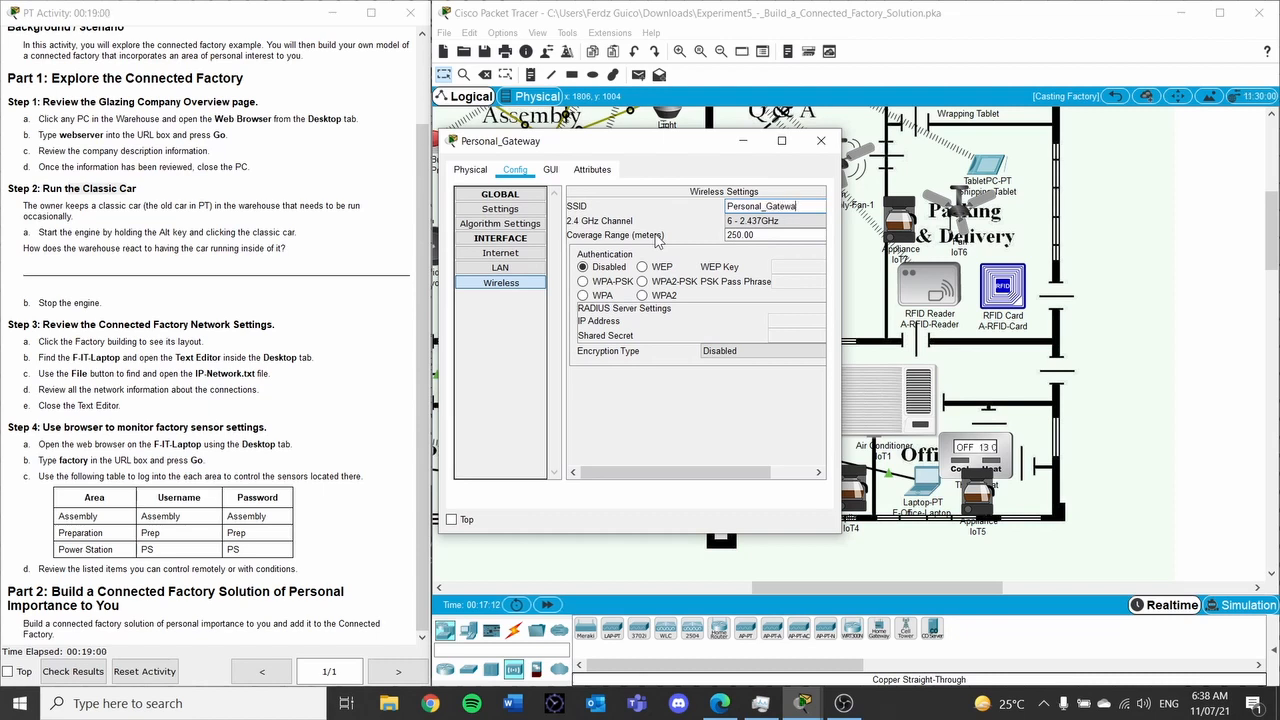
left_click(821, 142)
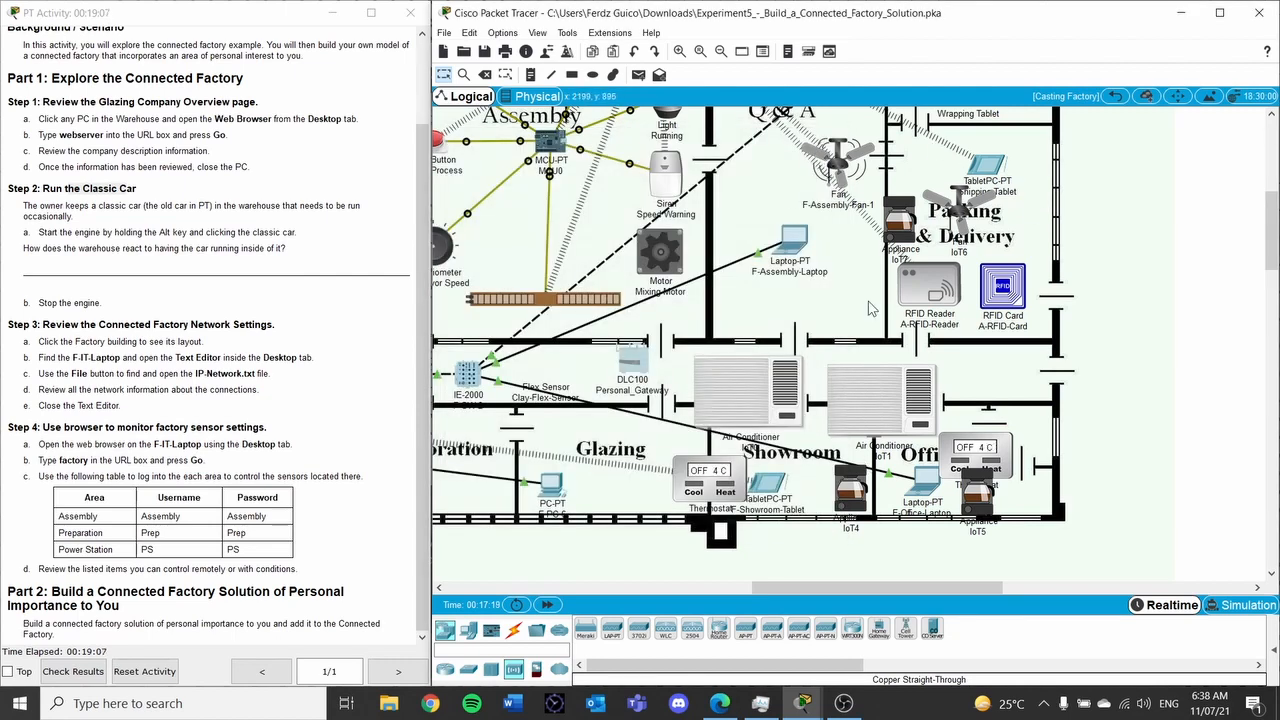
Set the IoT7 appliance's network adapter to PT-IOT-NM-1W
left_click(903, 221)
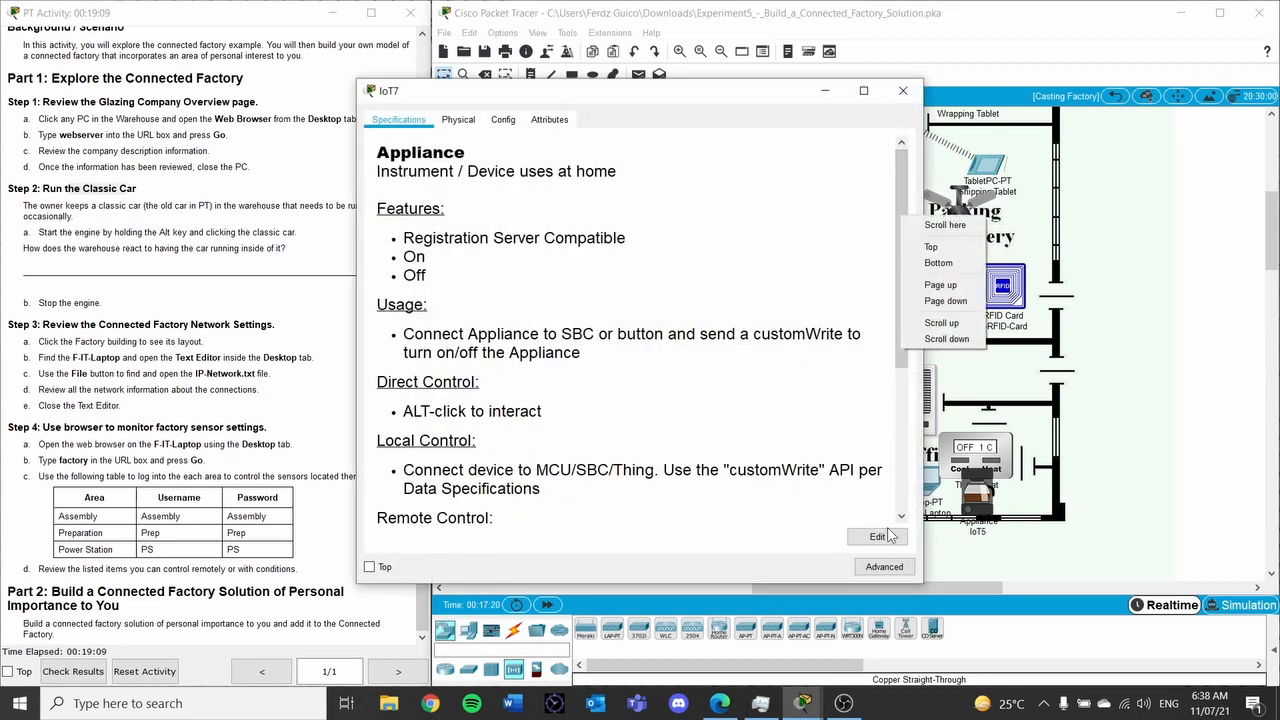
left_click(884, 567)
left_click(468, 122)
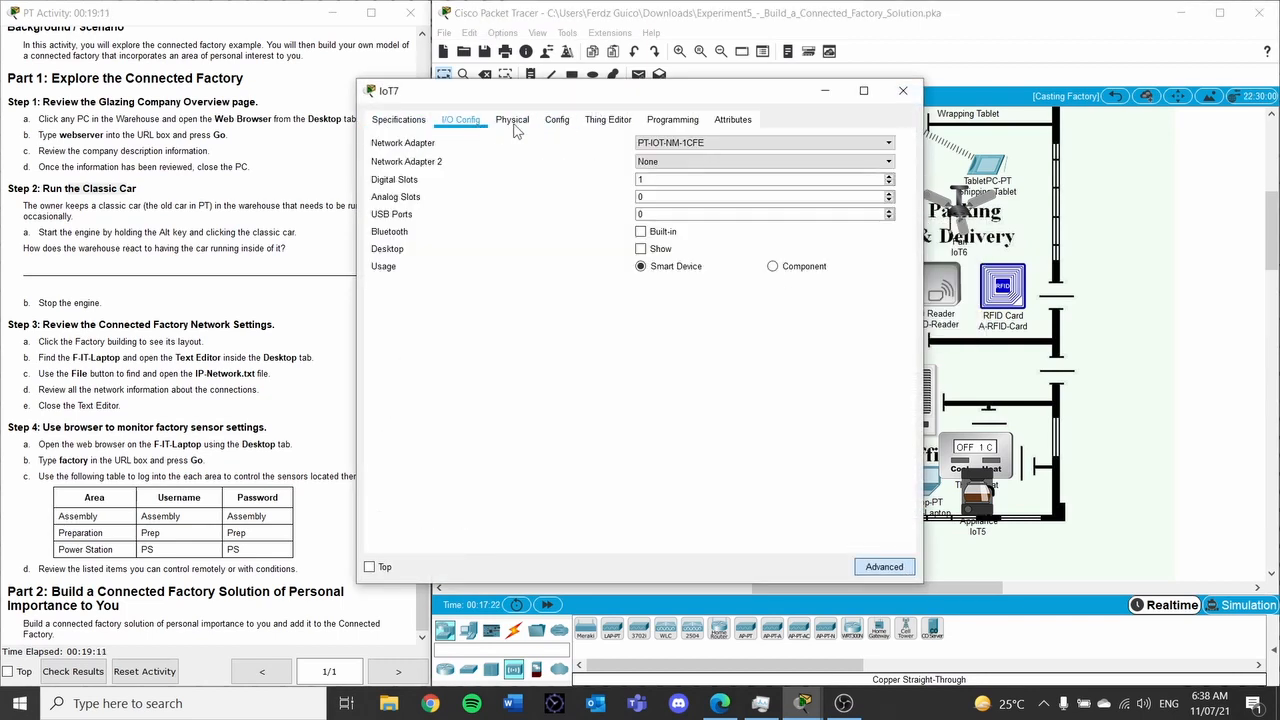
left_click(693, 143)
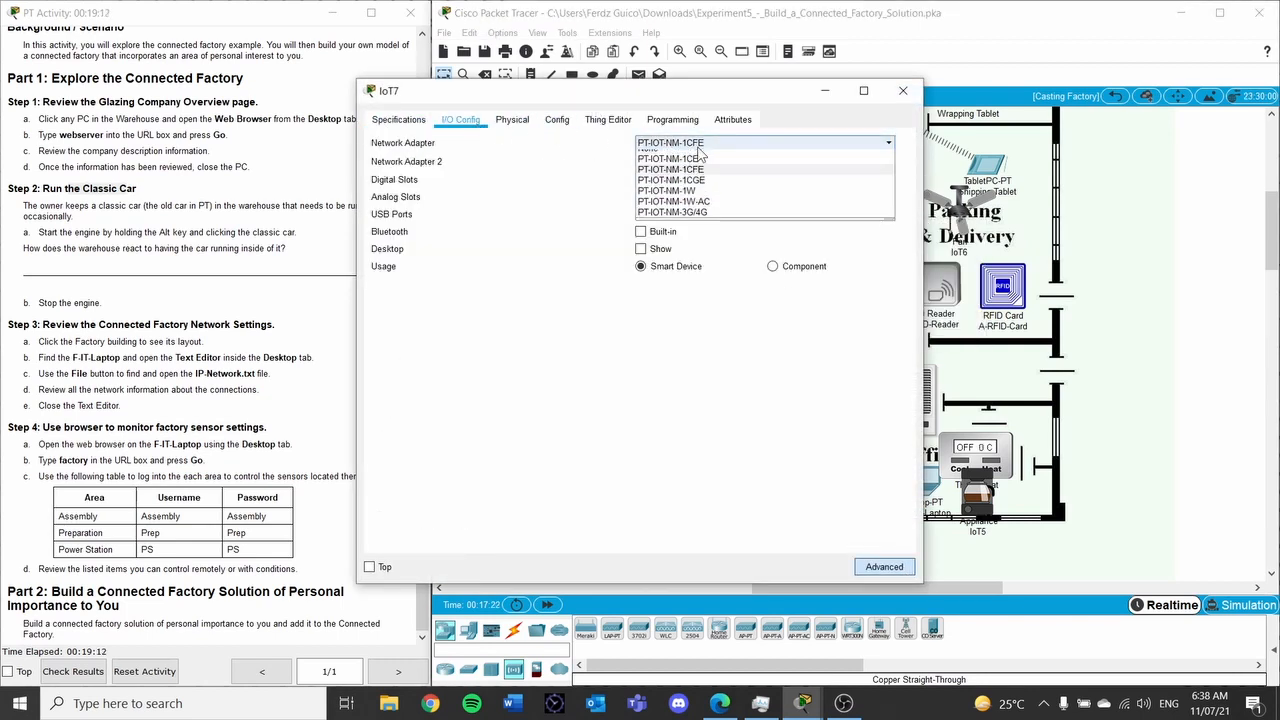
left_click(717, 200)
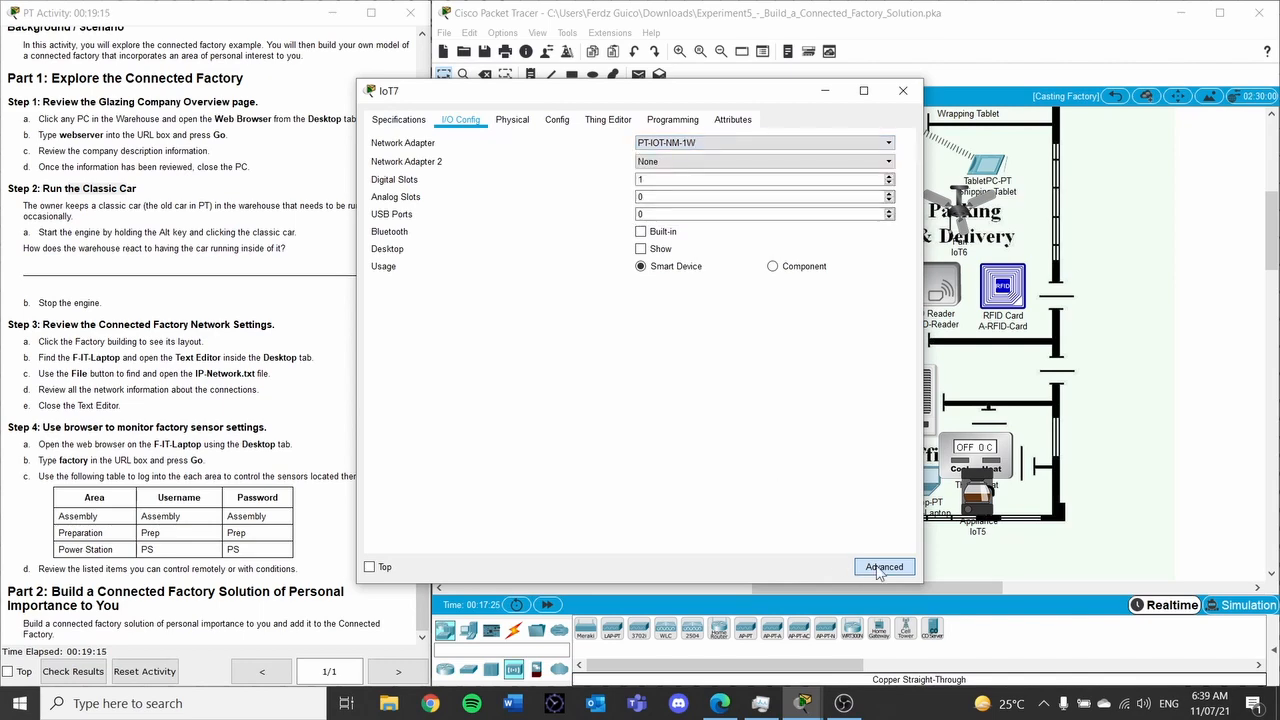
left_click(903, 91)
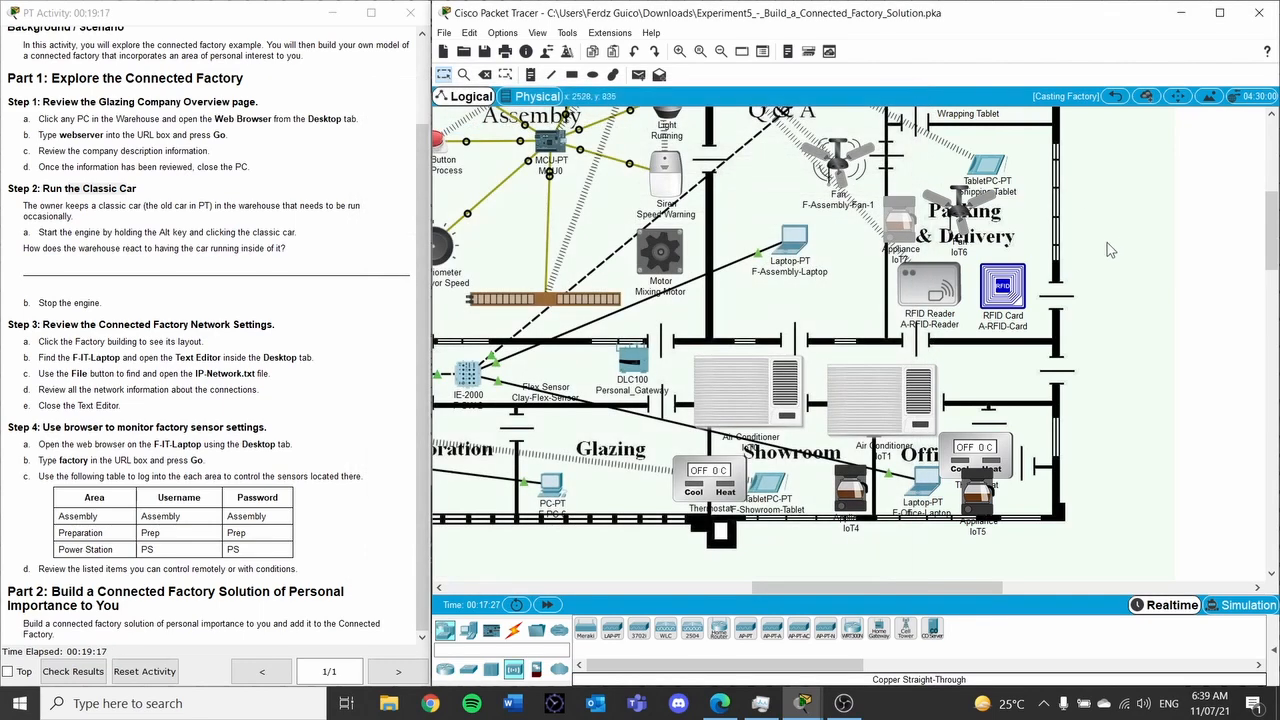
Set the IoT6 ceiling fan's network adapter to PT-IOT-NM-1W
left_click(958, 210)
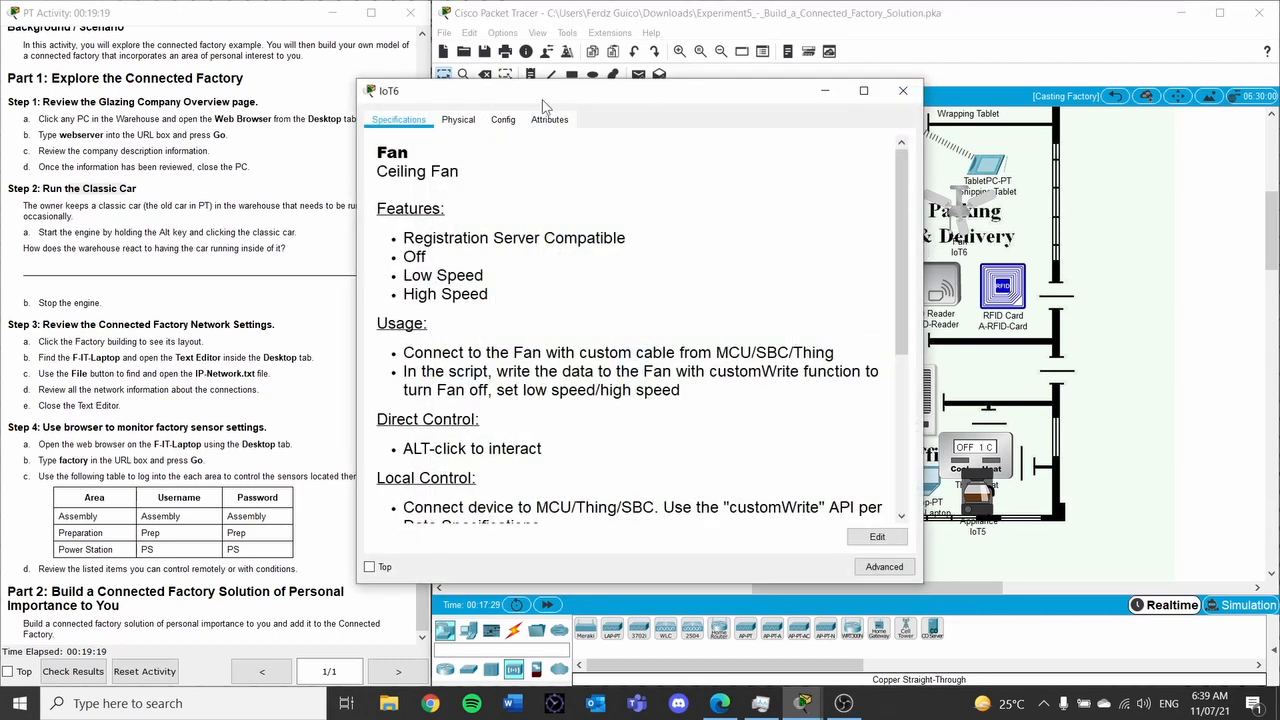
left_click(882, 566)
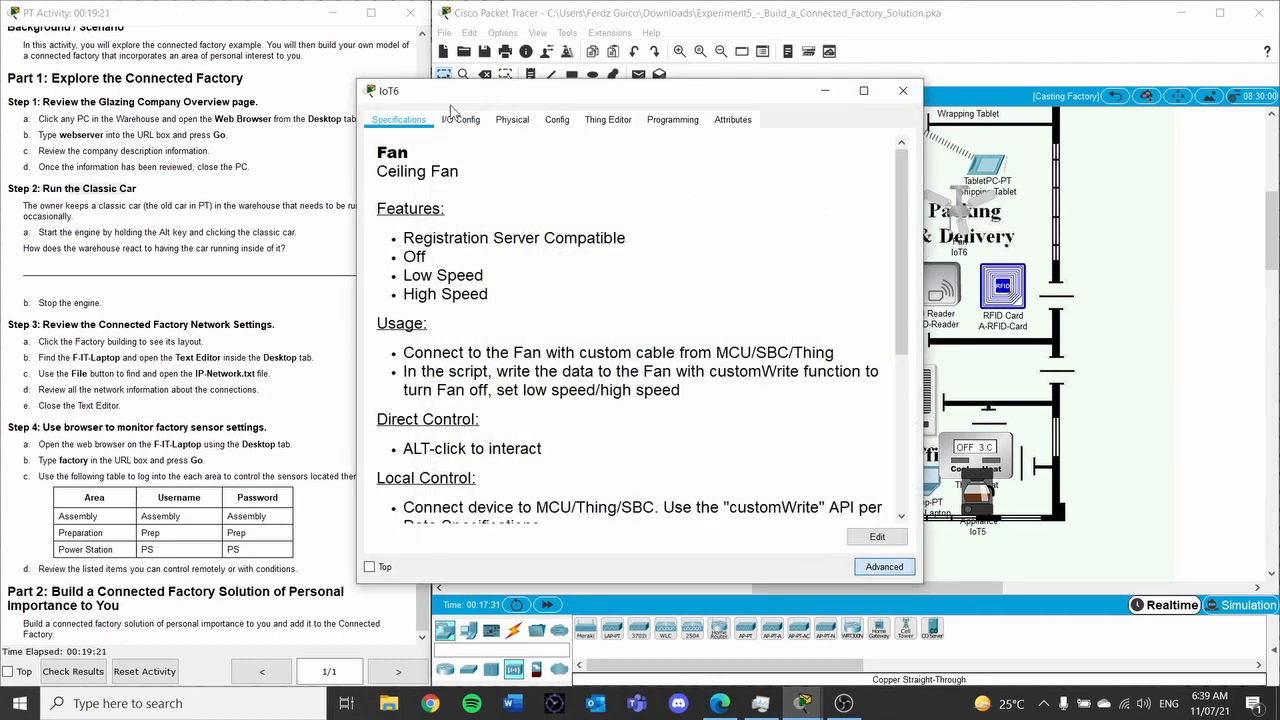
left_click(460, 119)
left_click(706, 143)
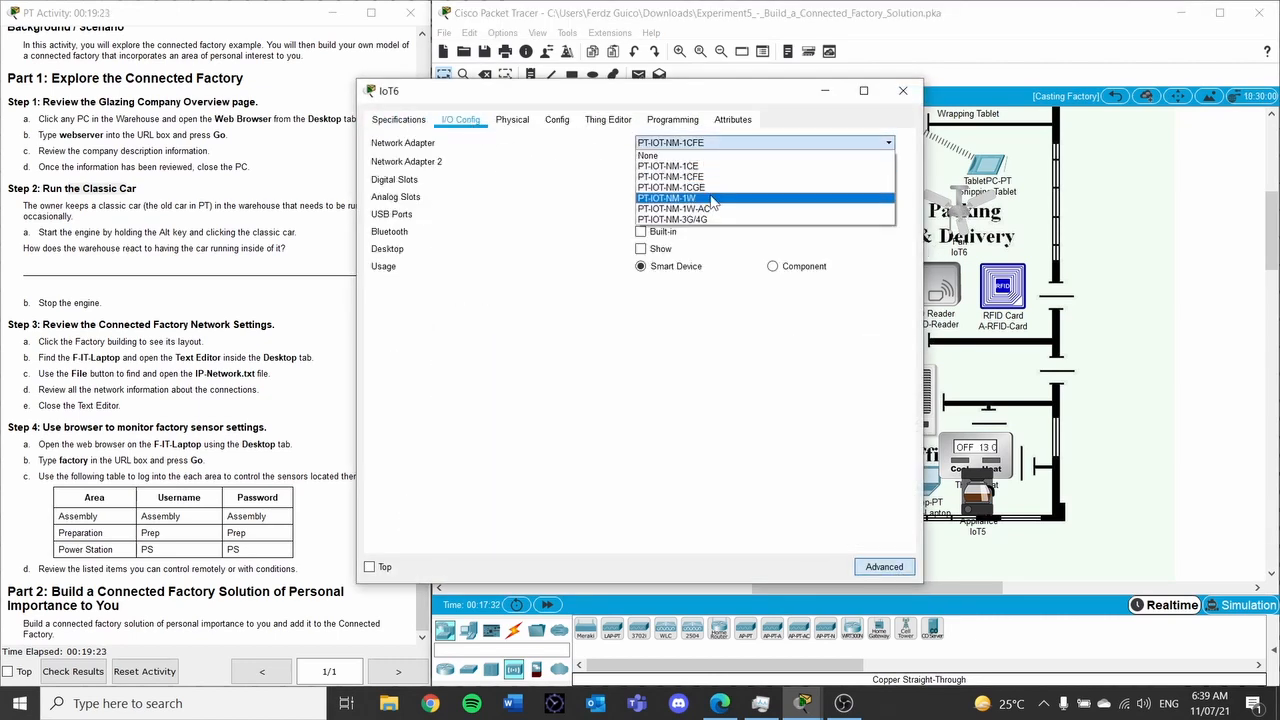
left_click(714, 199)
left_click(903, 90)
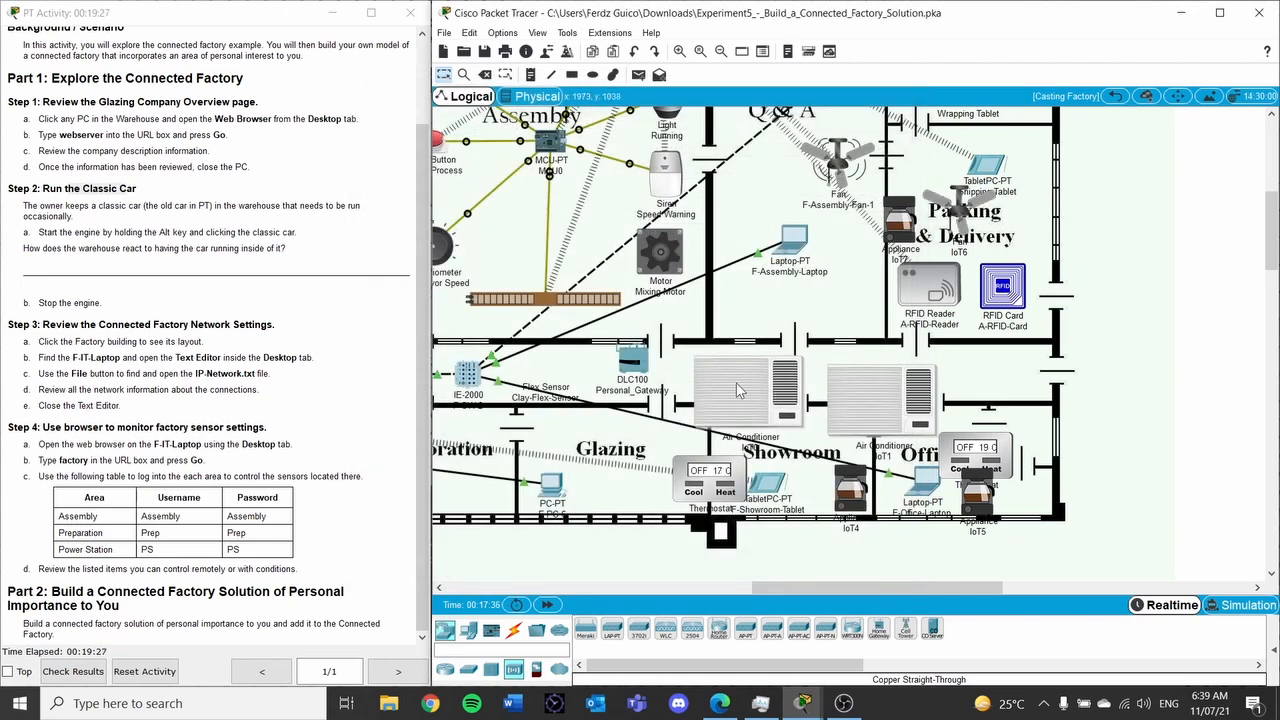
Set the IoT0 air conditioner's network adapter to PT-IOT-NM-1W
left_click(790, 392)
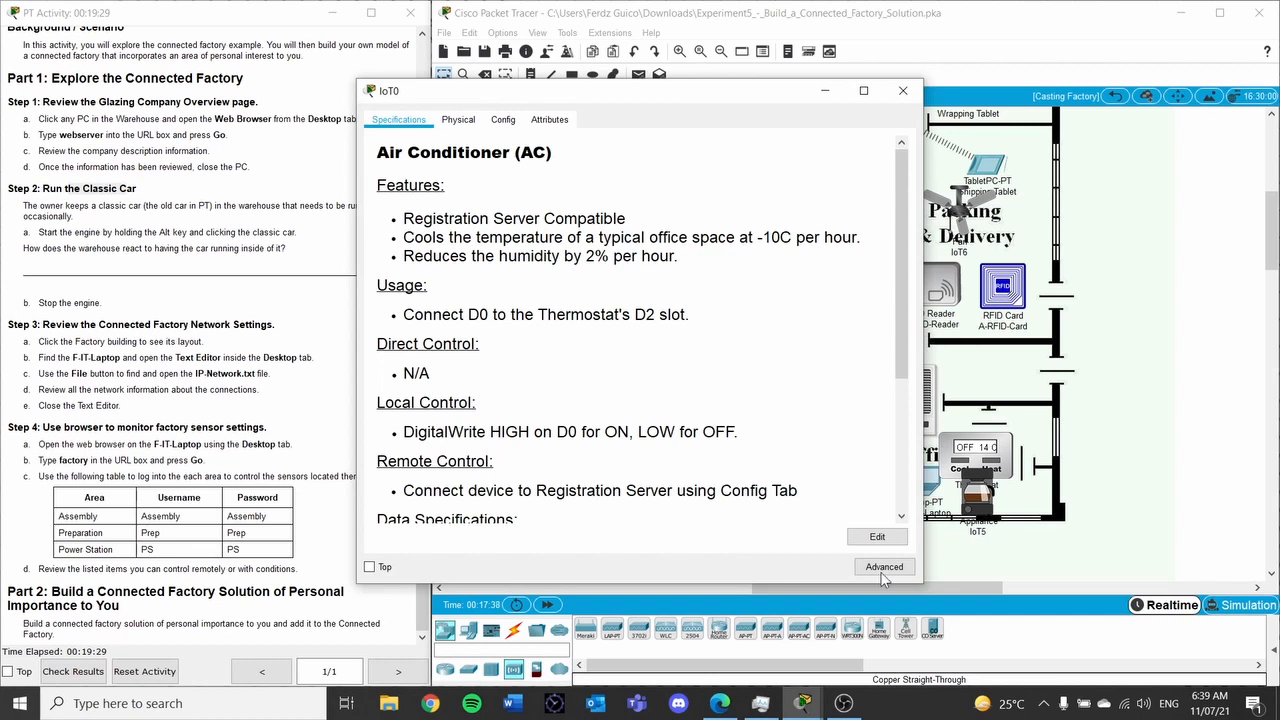
left_click(882, 570)
left_click(460, 120)
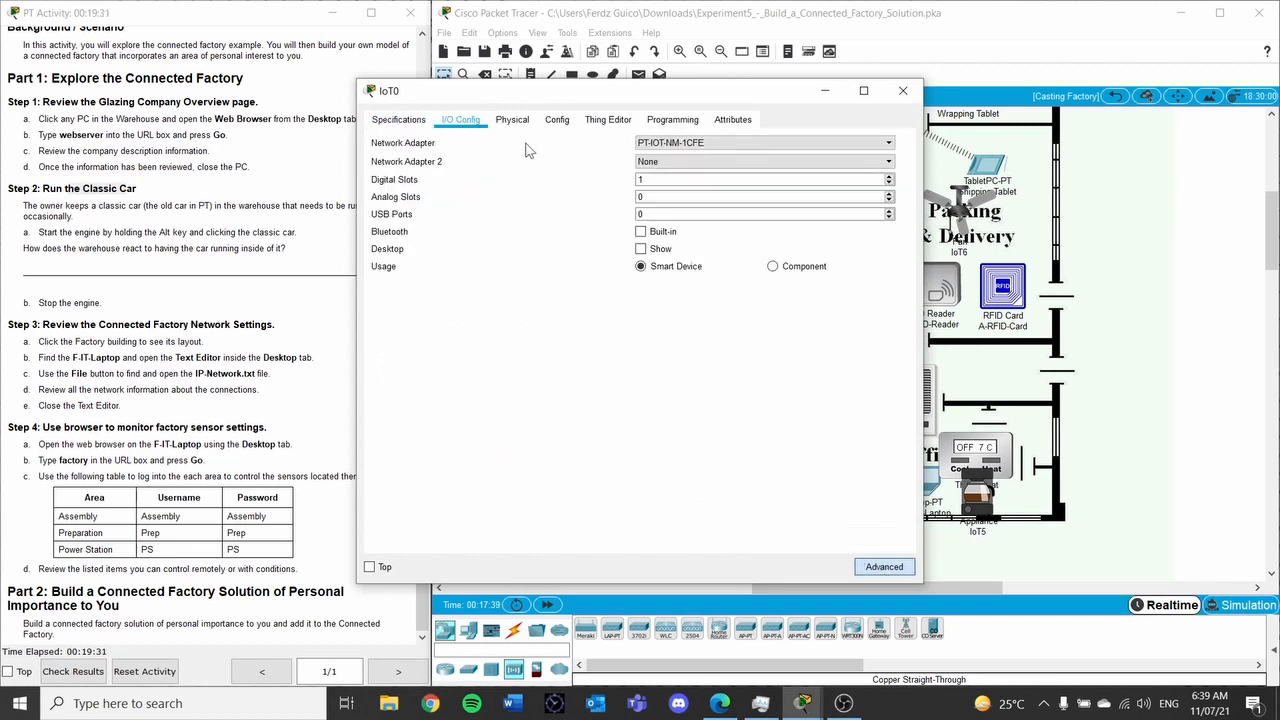
left_click(700, 143)
left_click(733, 198)
left_click(903, 90)
Give the IoT1 air conditioner the PT-IOT-NM-1W adapter in its I/O Config
left_click(776, 366)
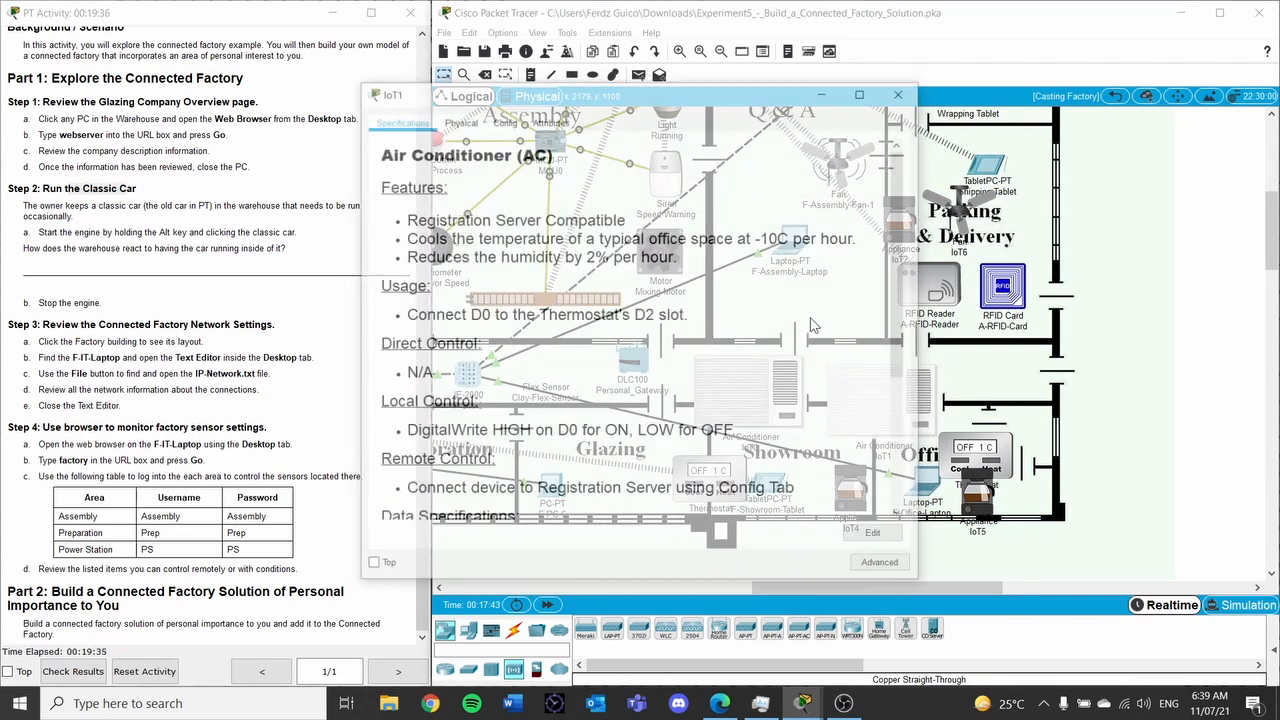
left_click(503, 120)
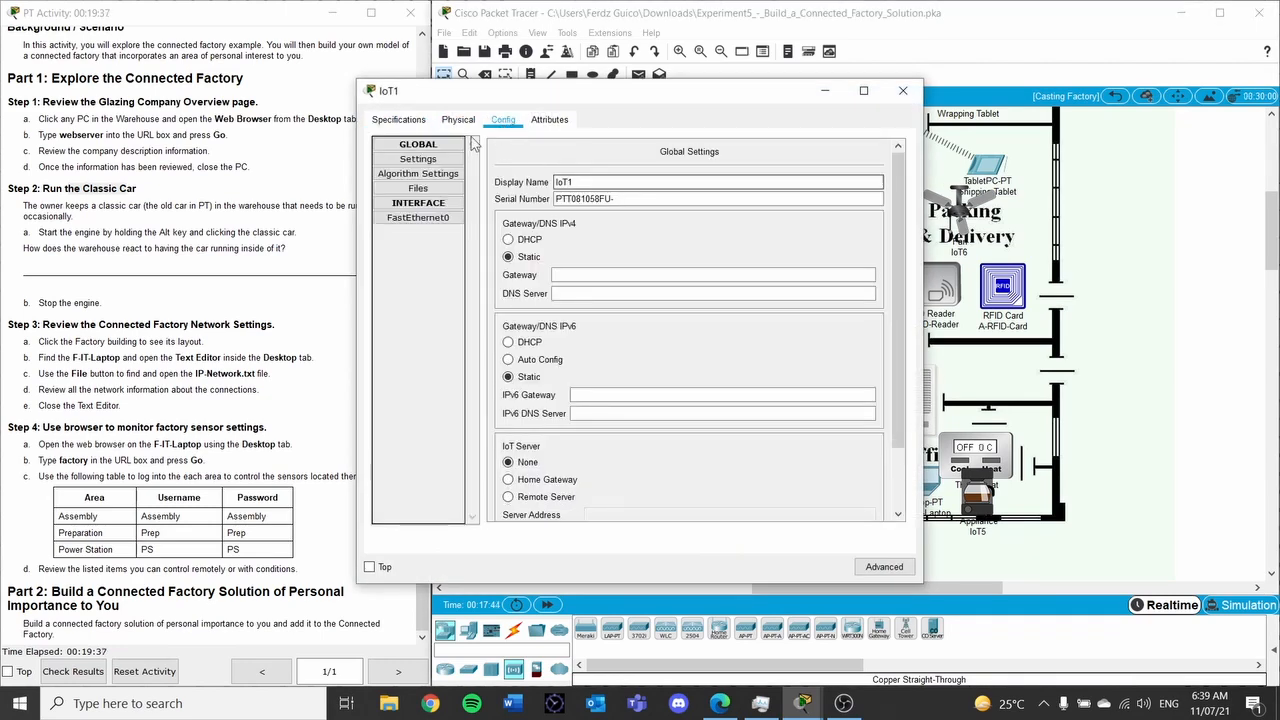
left_click(398, 120)
left_click(458, 120)
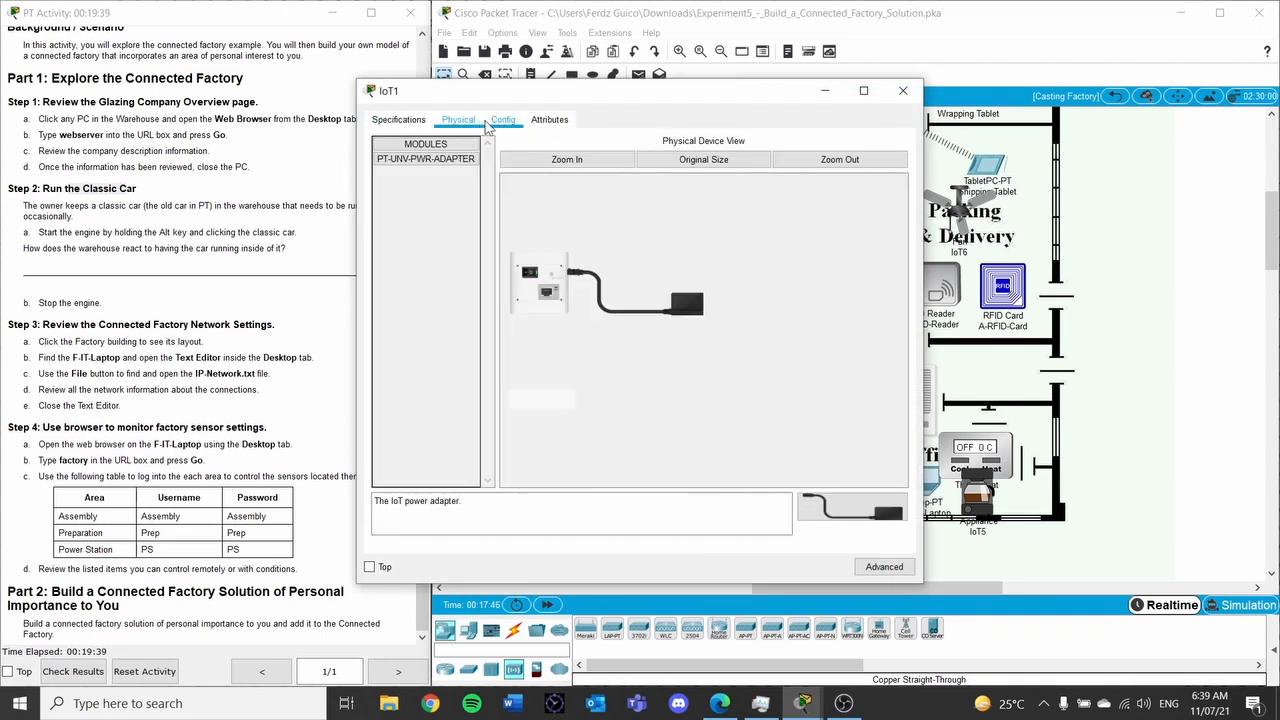
left_click(497, 122)
left_click(398, 120)
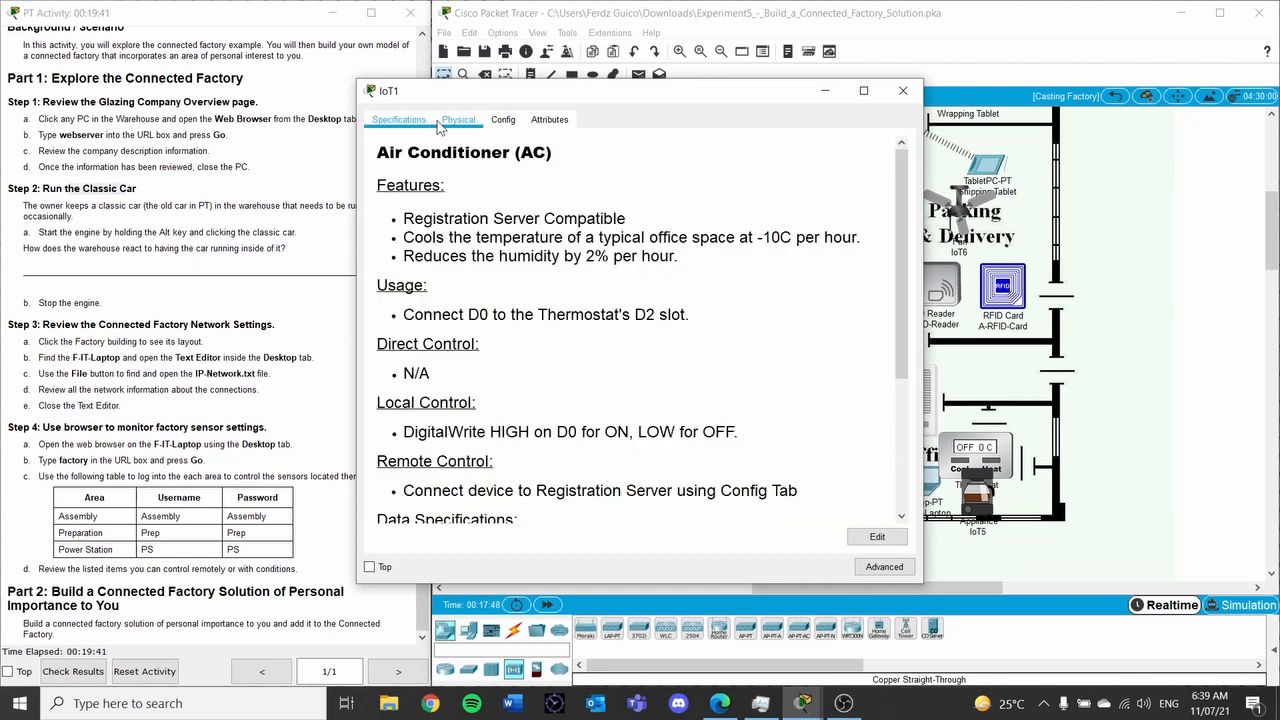
left_click(885, 567)
left_click(461, 120)
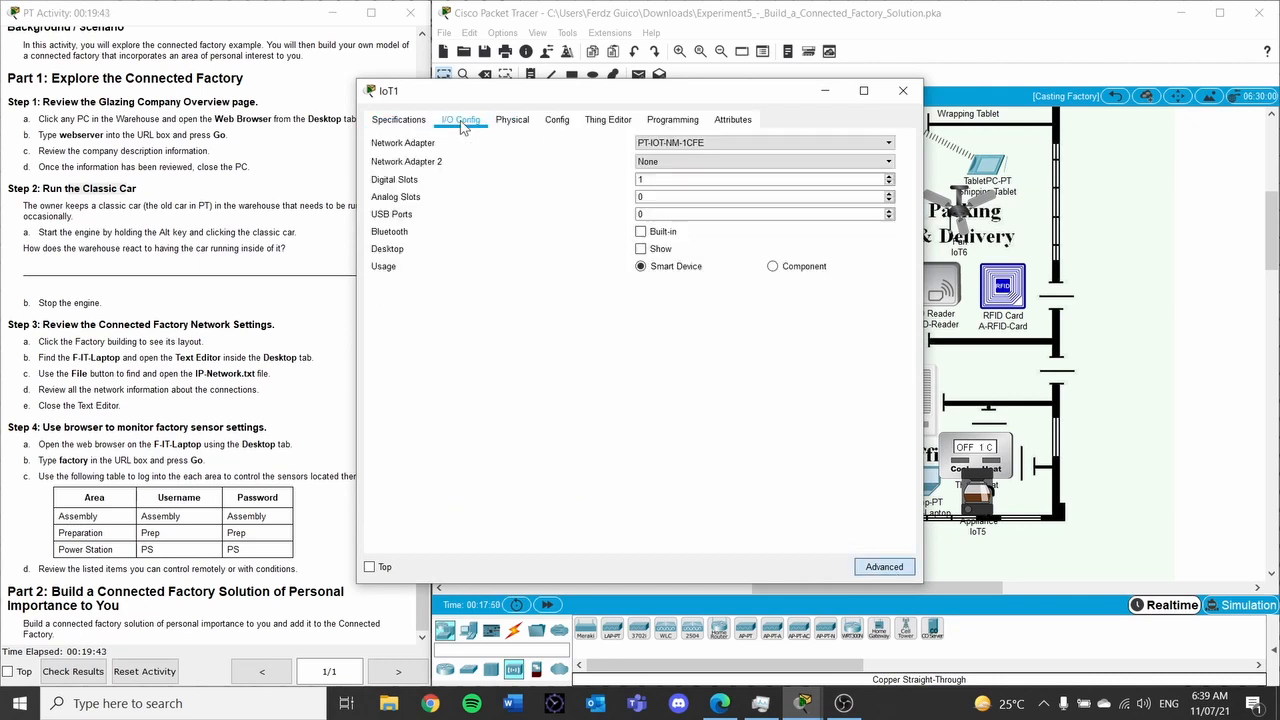
left_click(683, 144)
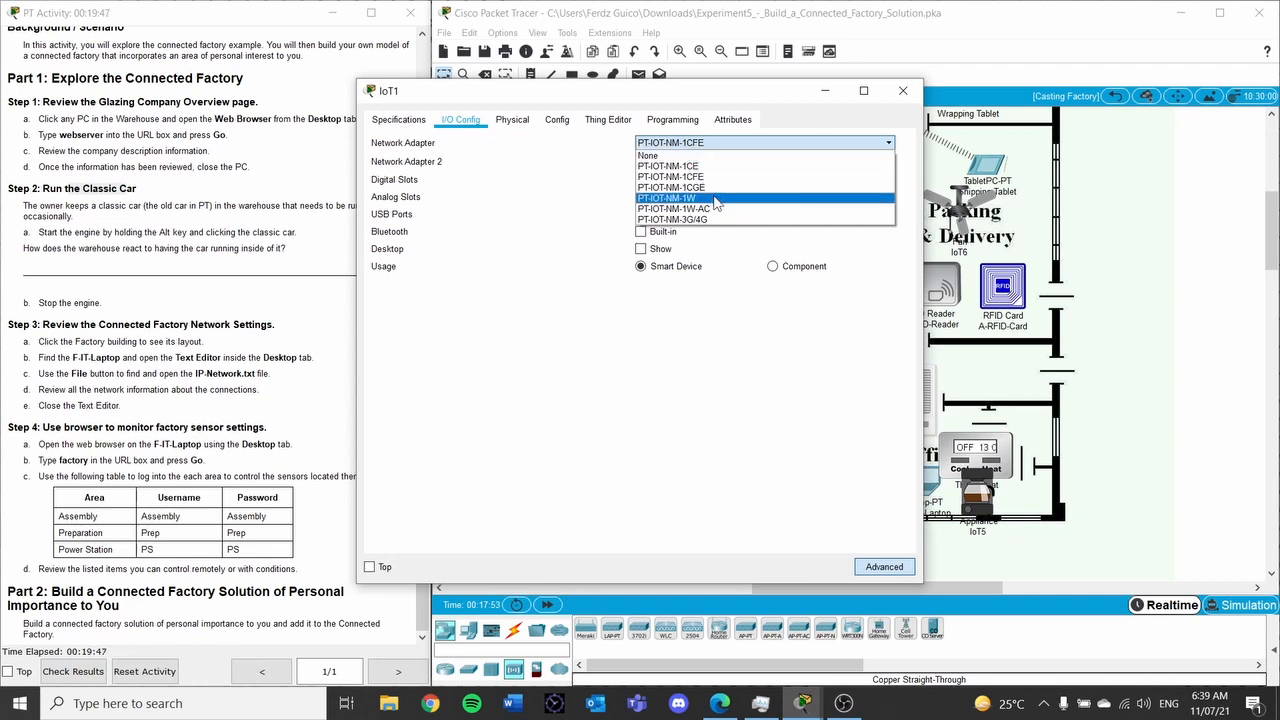
left_click(716, 199)
left_click(884, 567)
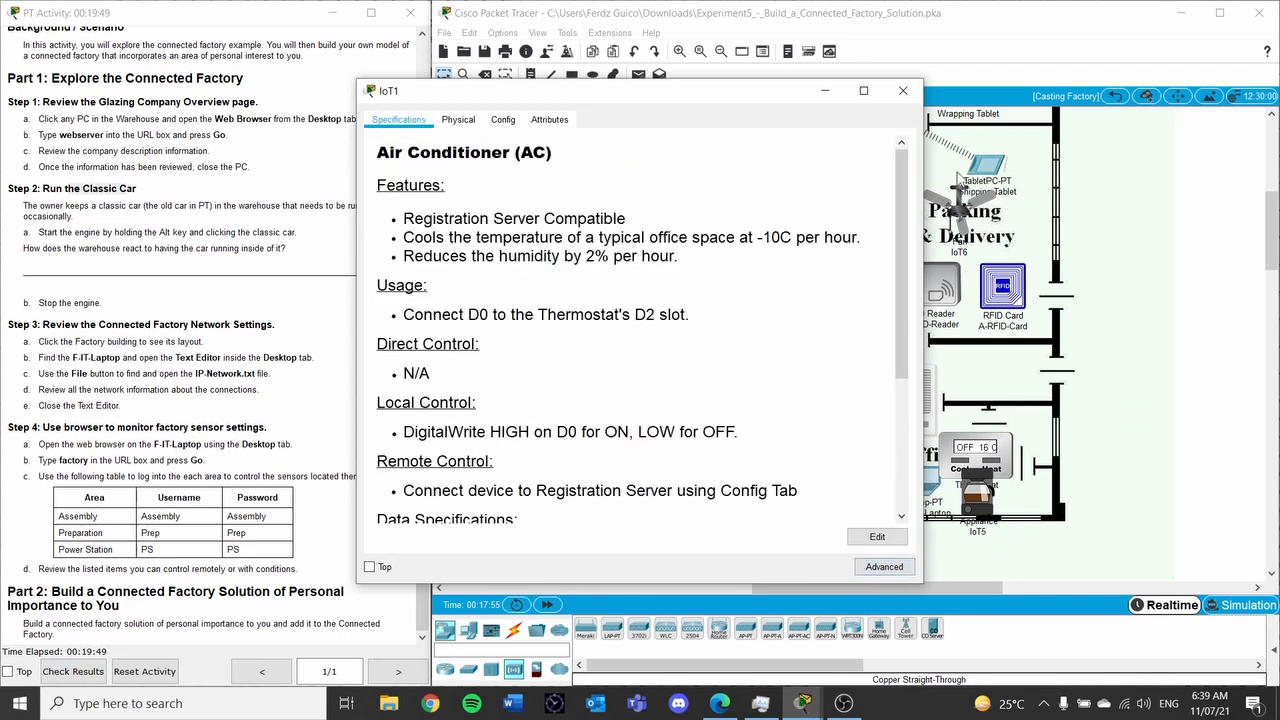
Fit the IoT2 showroom thermostat with the PT-IOT-NM-1W network adapter
left_click(903, 90)
left_click(716, 495)
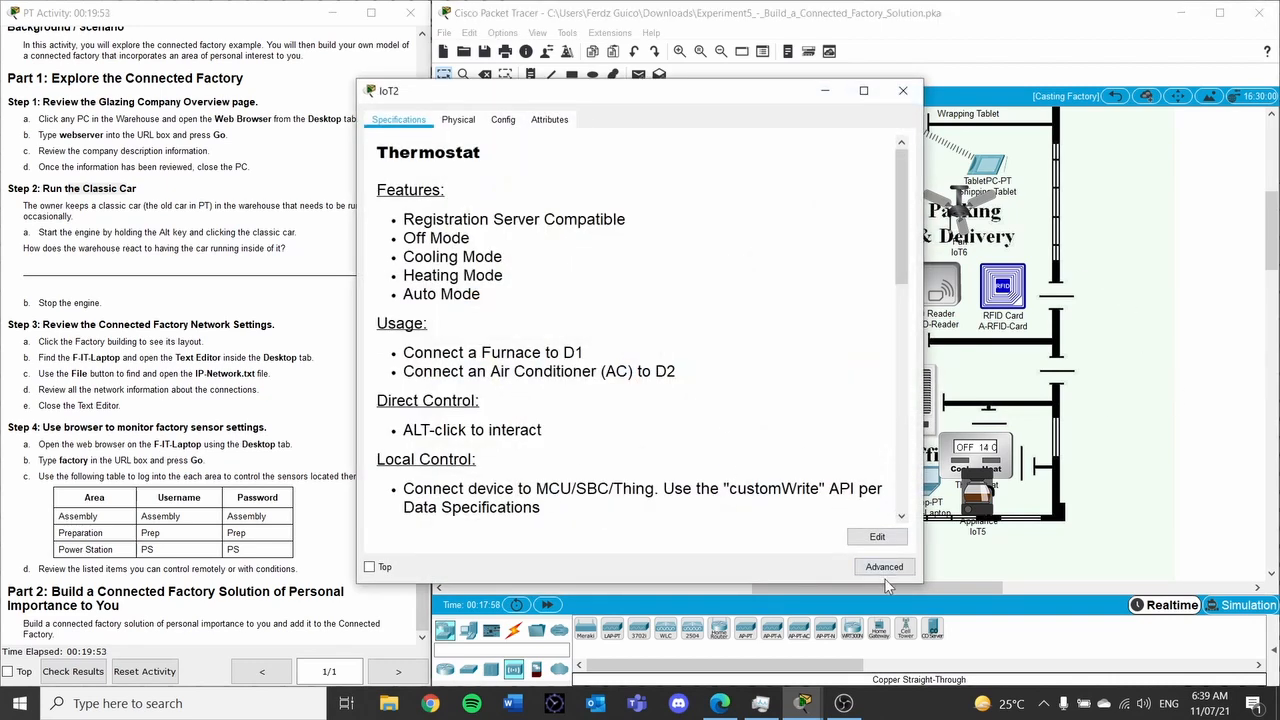
left_click(884, 567)
left_click(465, 121)
left_click(688, 145)
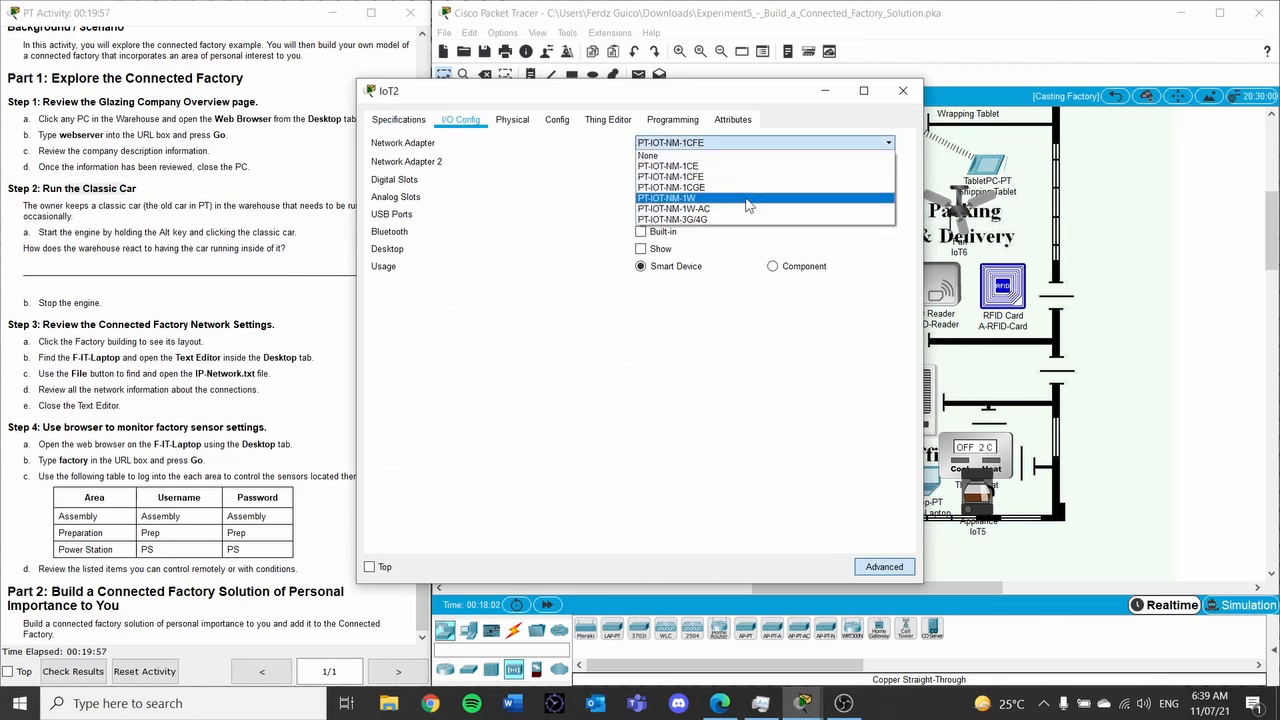
left_click(748, 204)
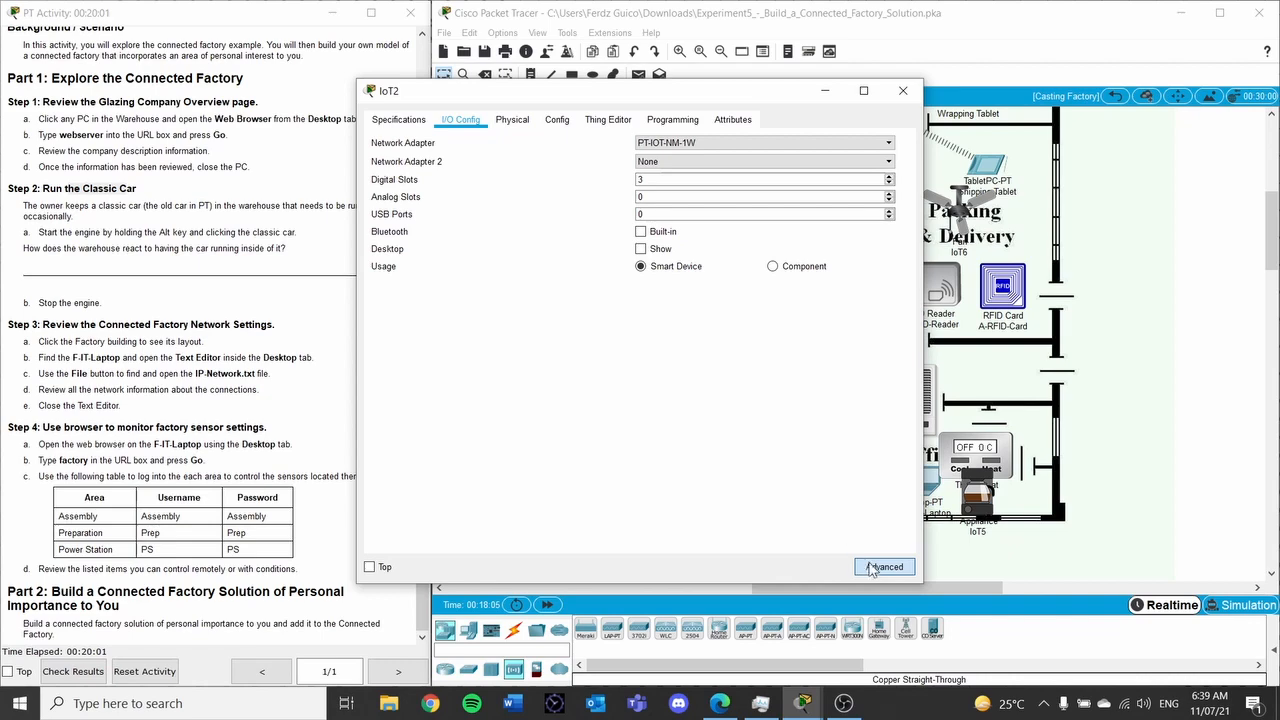
left_click(871, 568)
left_click(903, 90)
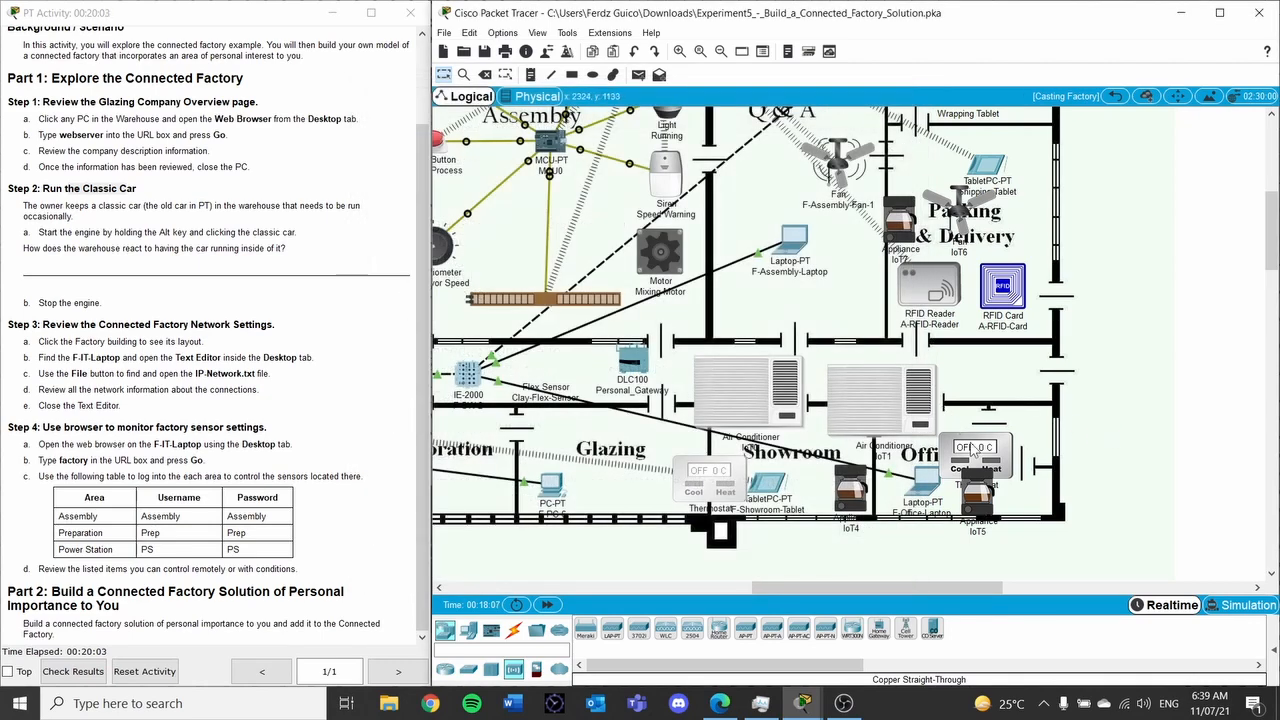
Fit the IoT3 office thermostat with the PT-IOT-NM-1W adapter and close its window
left_click(972, 451)
left_click(512, 124)
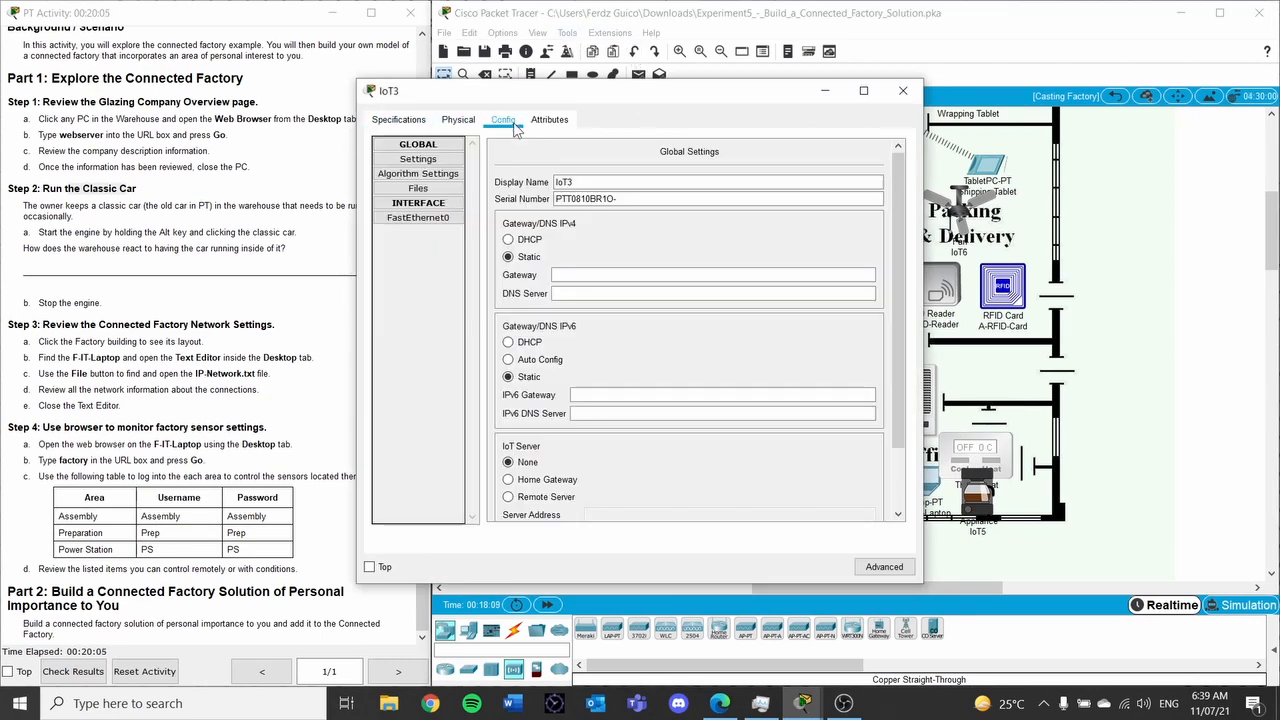
left_click(458, 120)
left_click(510, 121)
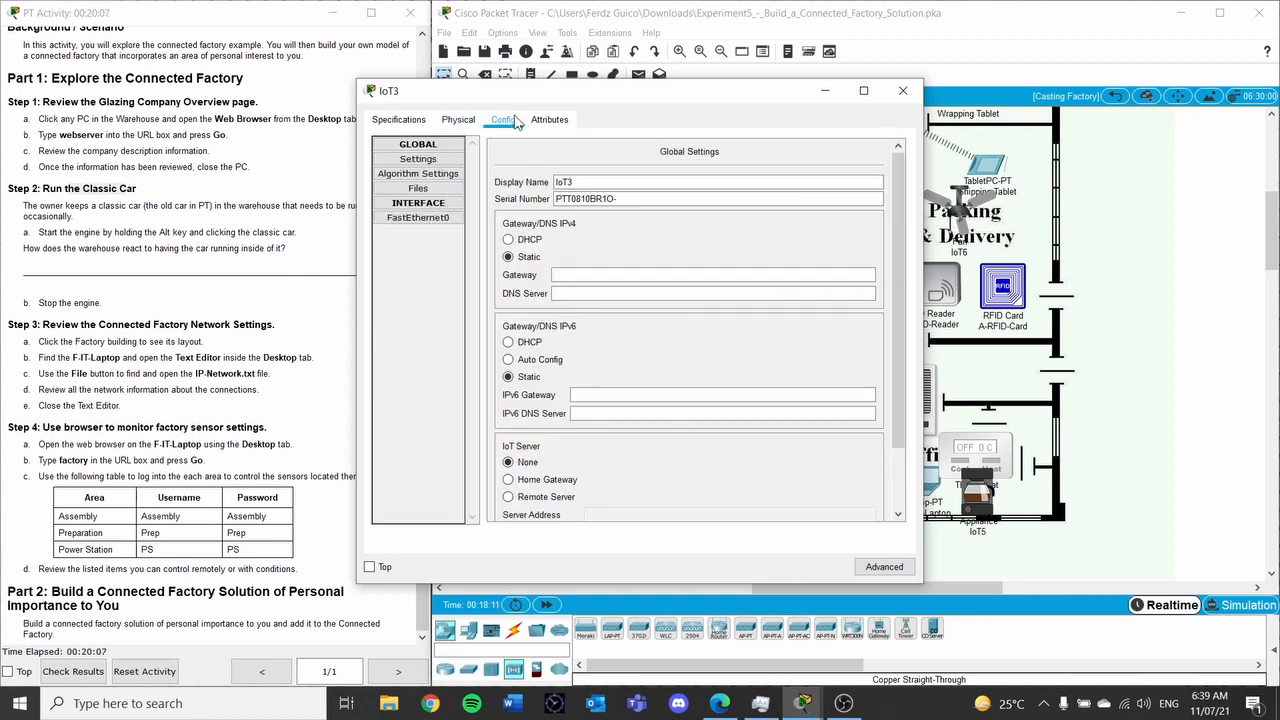
left_click(884, 566)
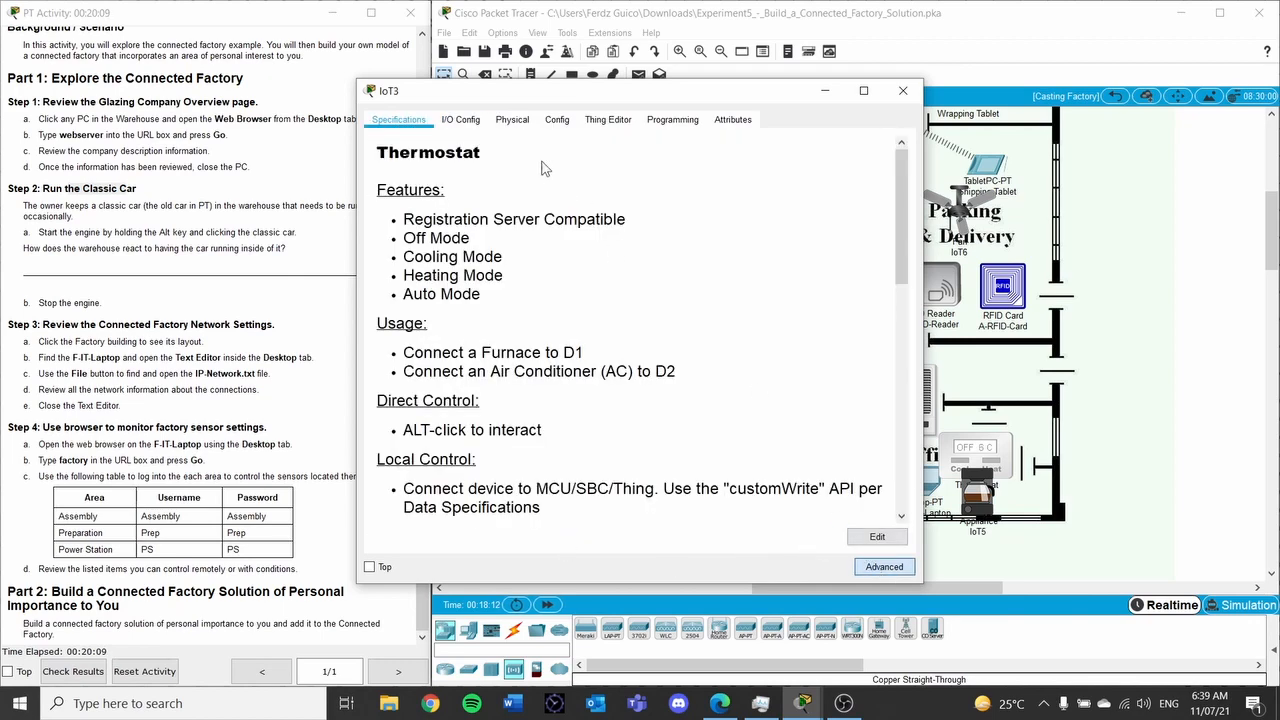
left_click(460, 119)
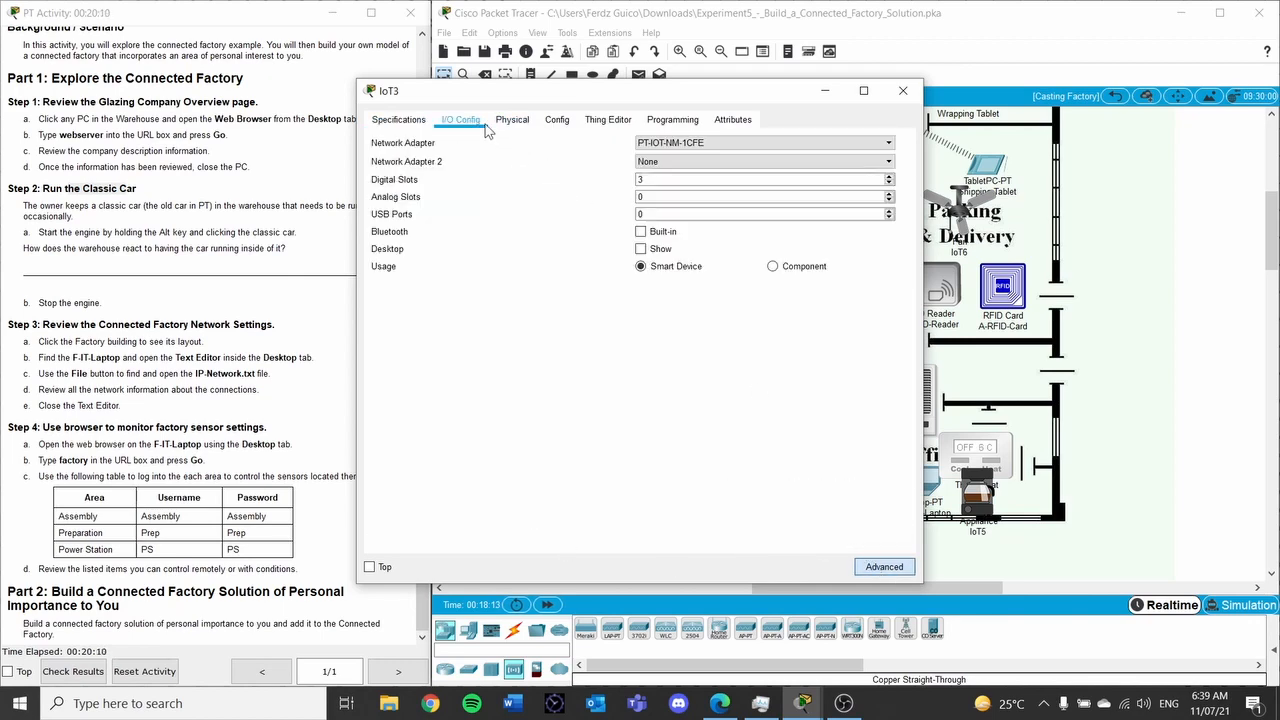
left_click(718, 148)
left_click(716, 198)
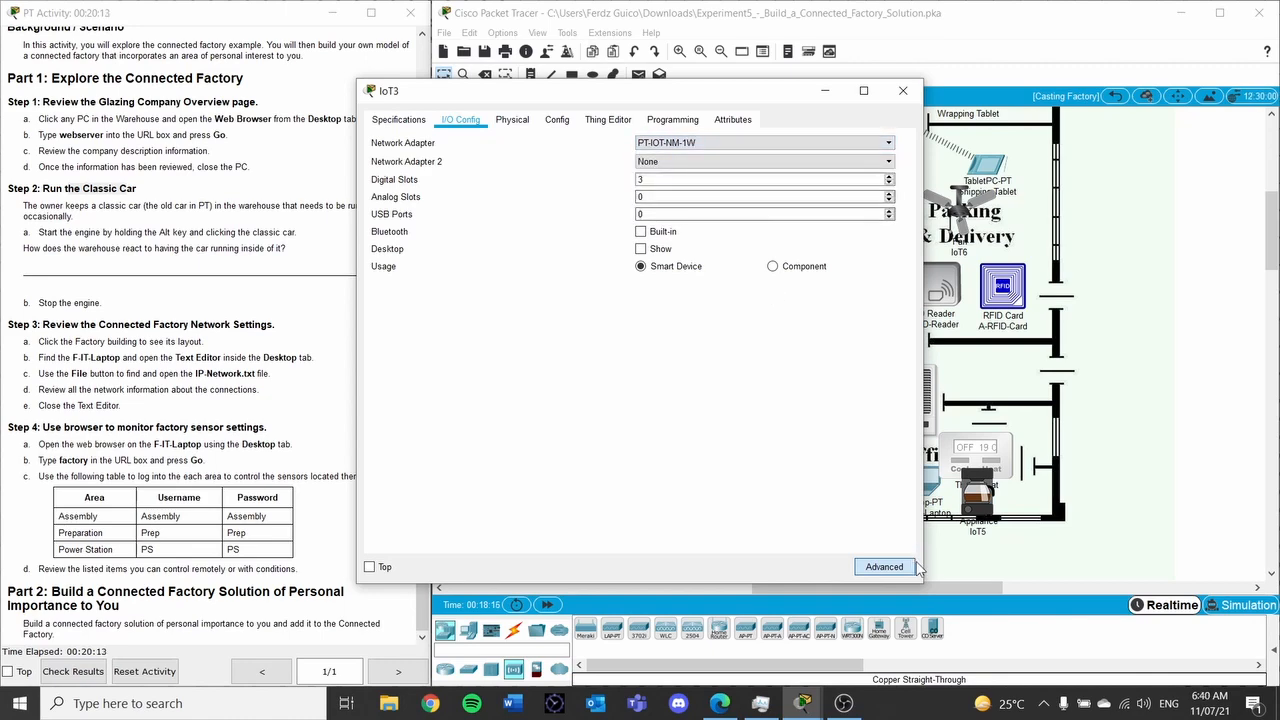
left_click(903, 90)
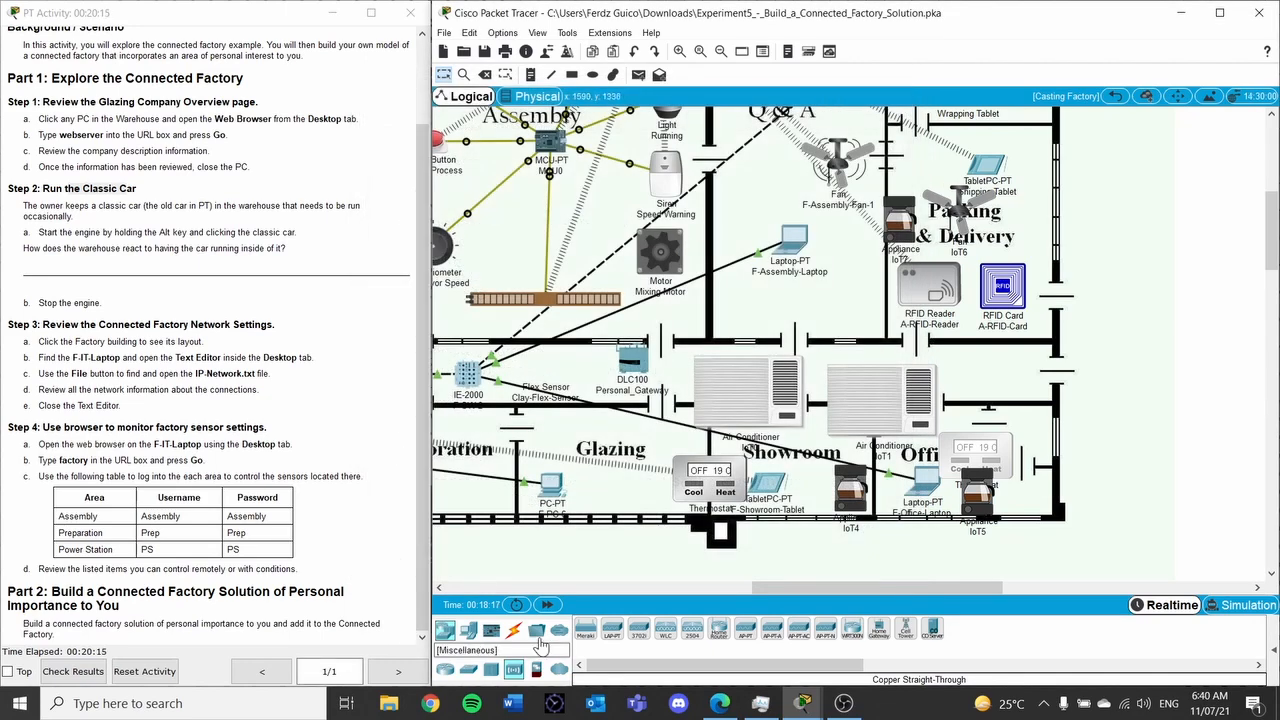
left_click(513, 629)
left_click(851, 630)
left_click(722, 482)
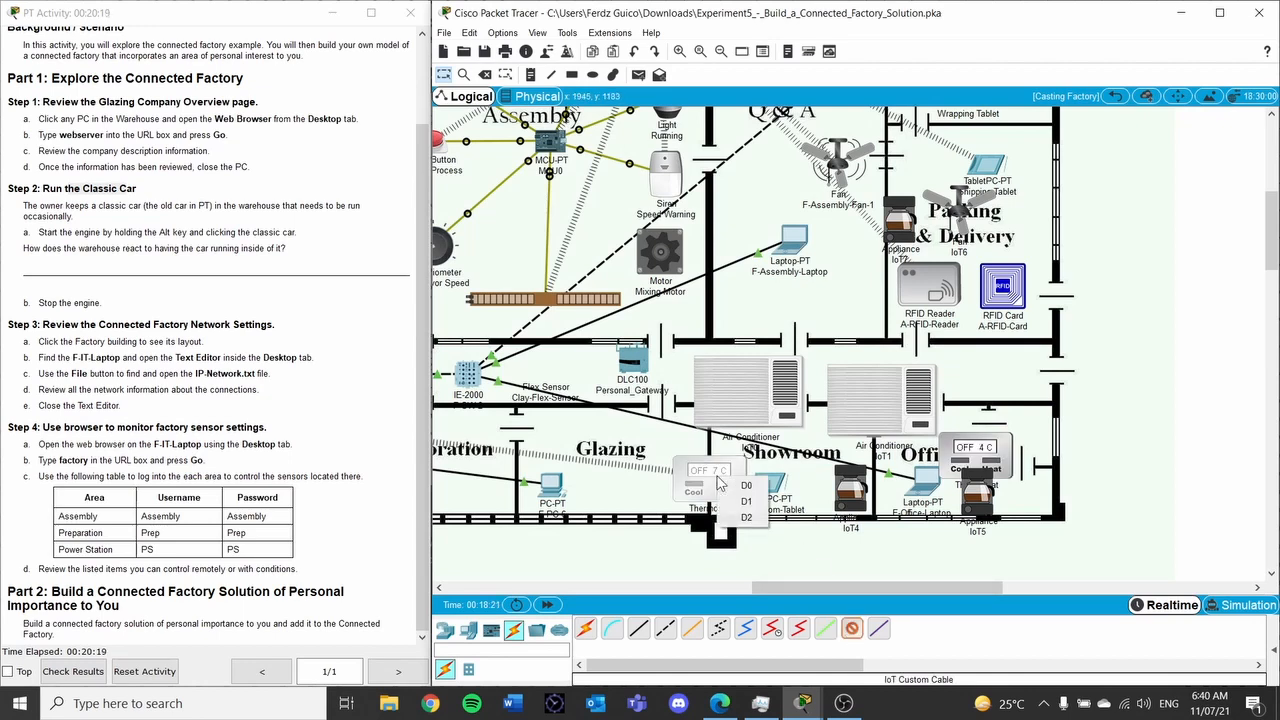
left_click(893, 472)
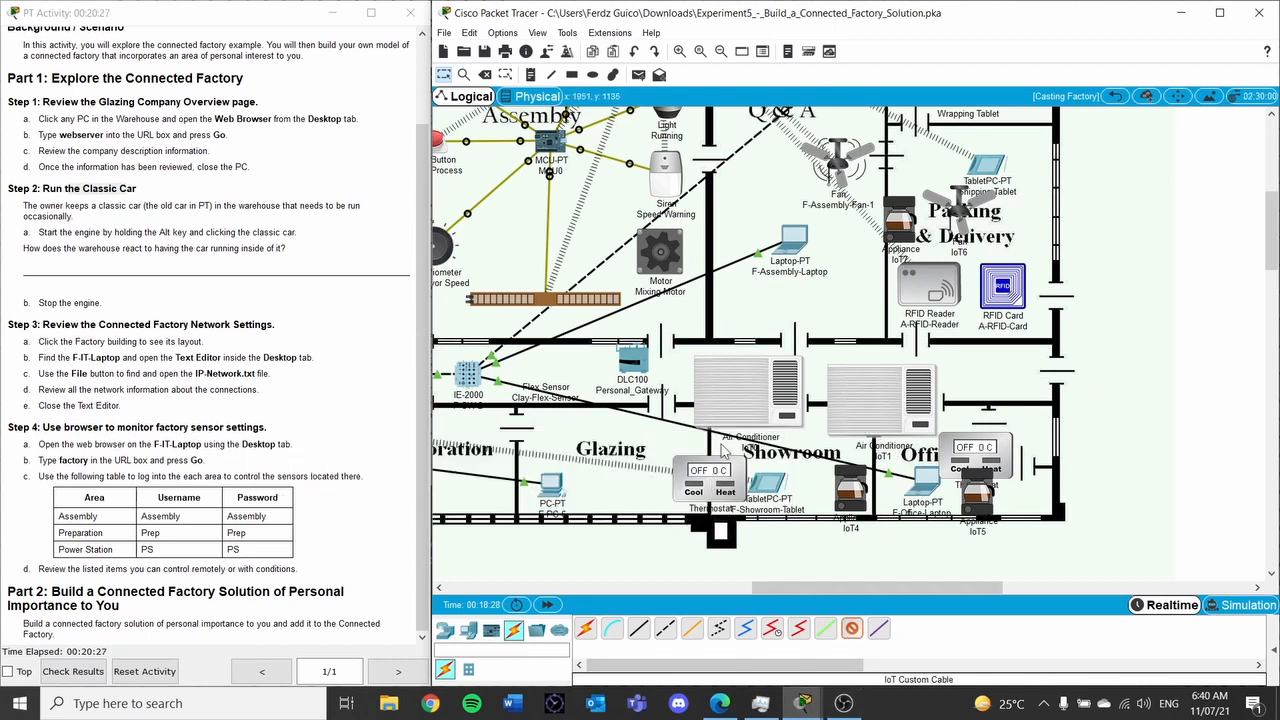
left_click(710, 478)
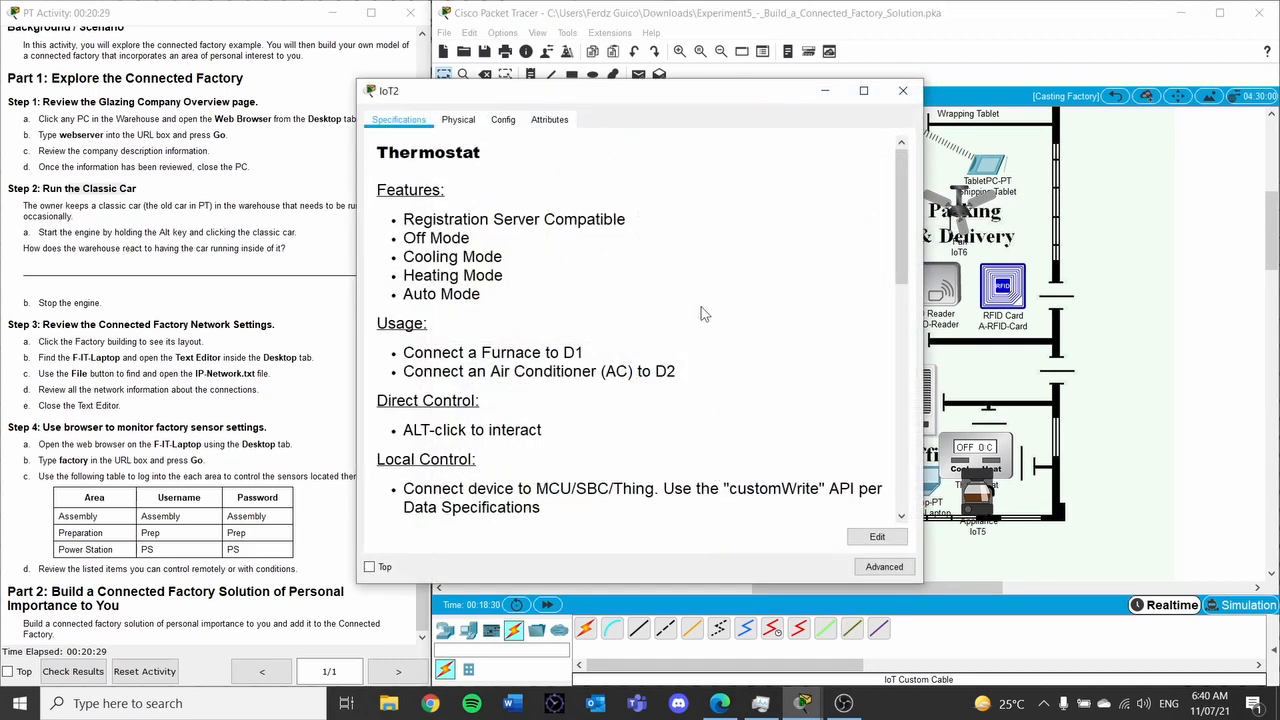
left_click(902, 90)
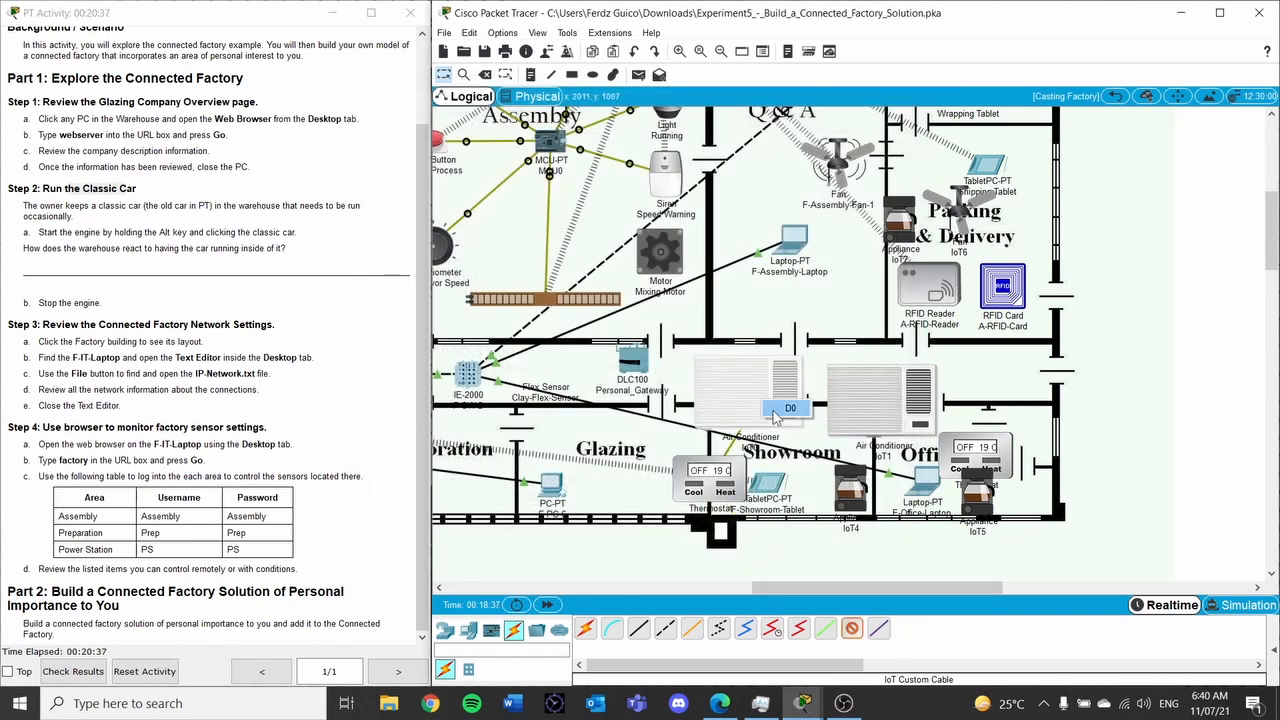
left_click(967, 452)
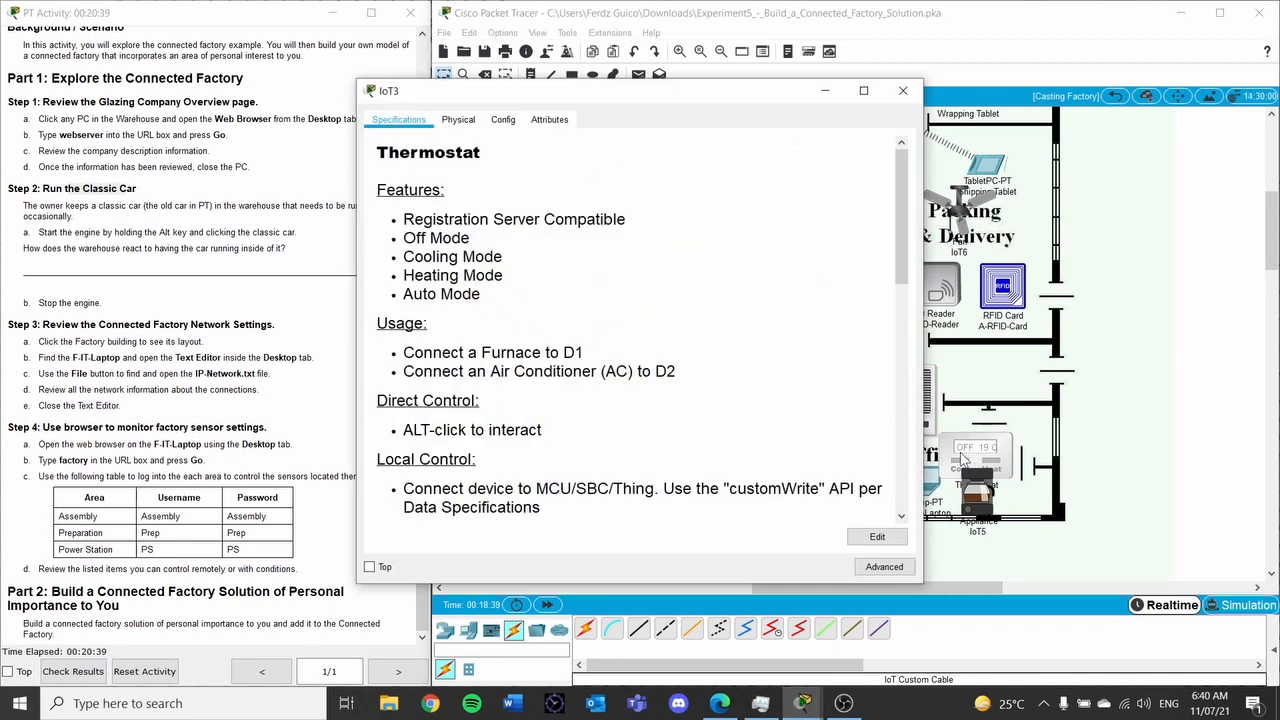
left_click(972, 83)
left_click(853, 626)
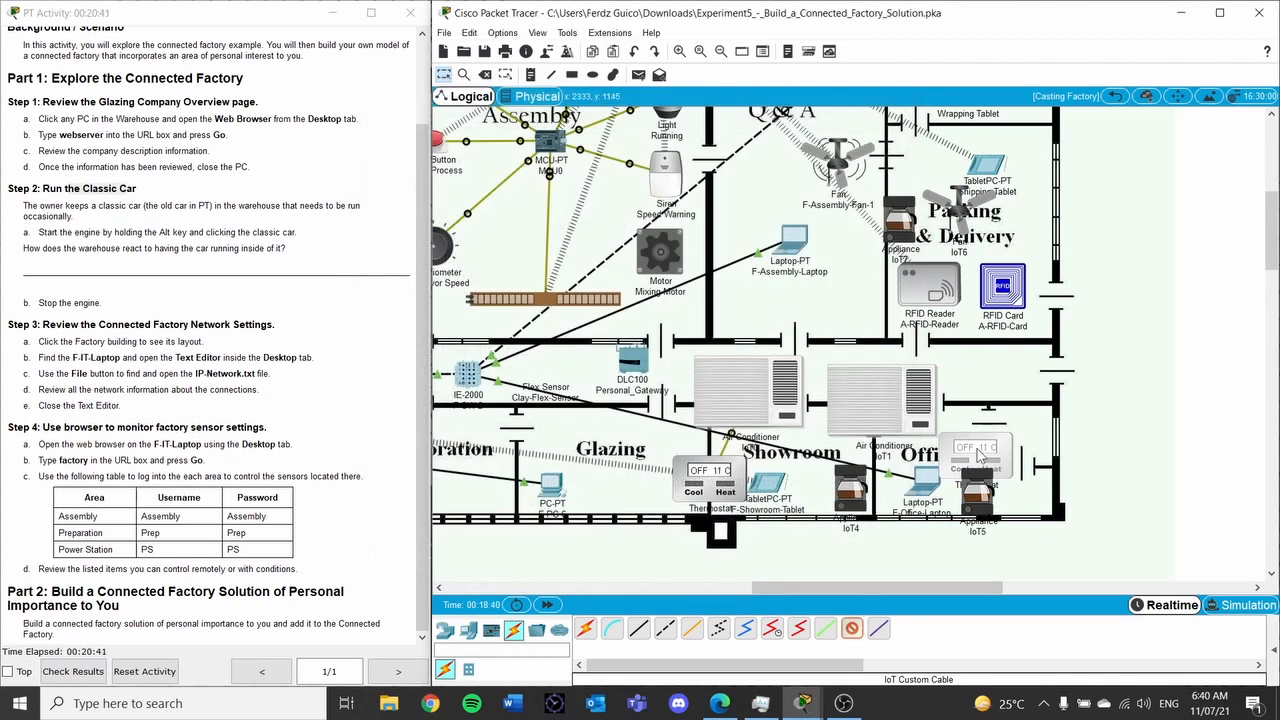
left_click(893, 408)
left_click(853, 424)
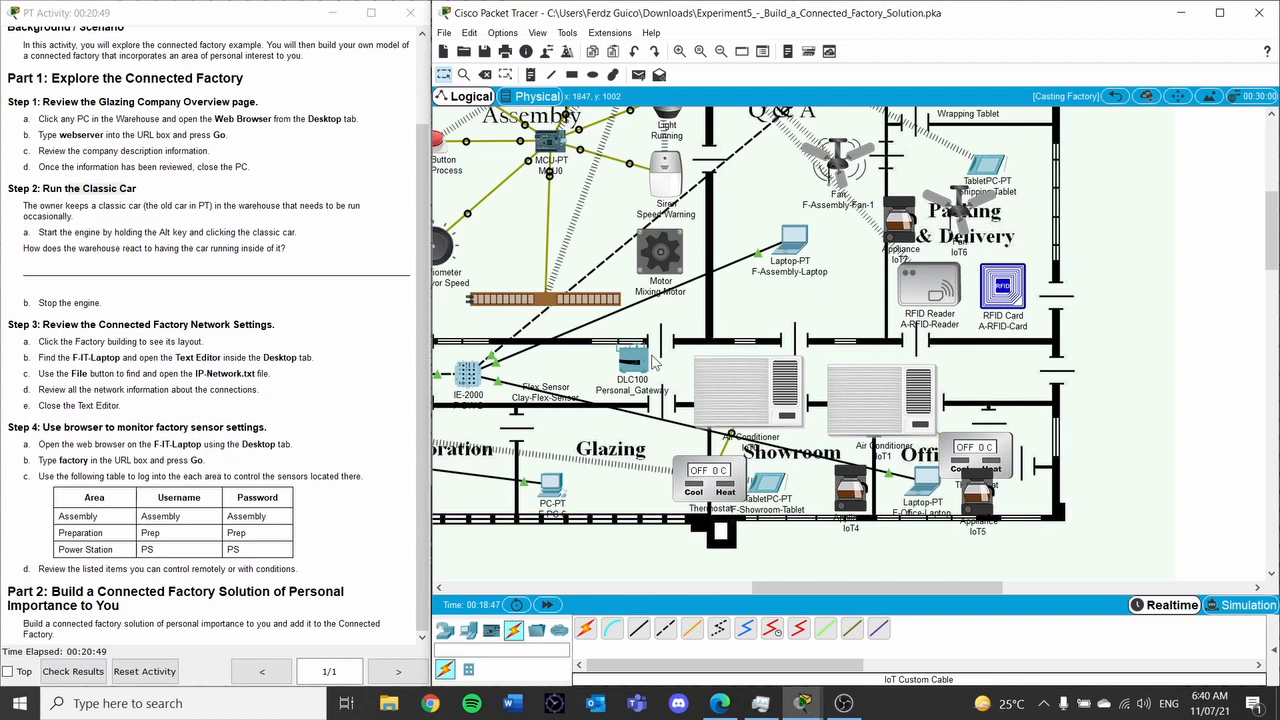
Replace the showroom thermostat's Display Name IoT2 with SR_thermostat on its Config tab
left_click(716, 474)
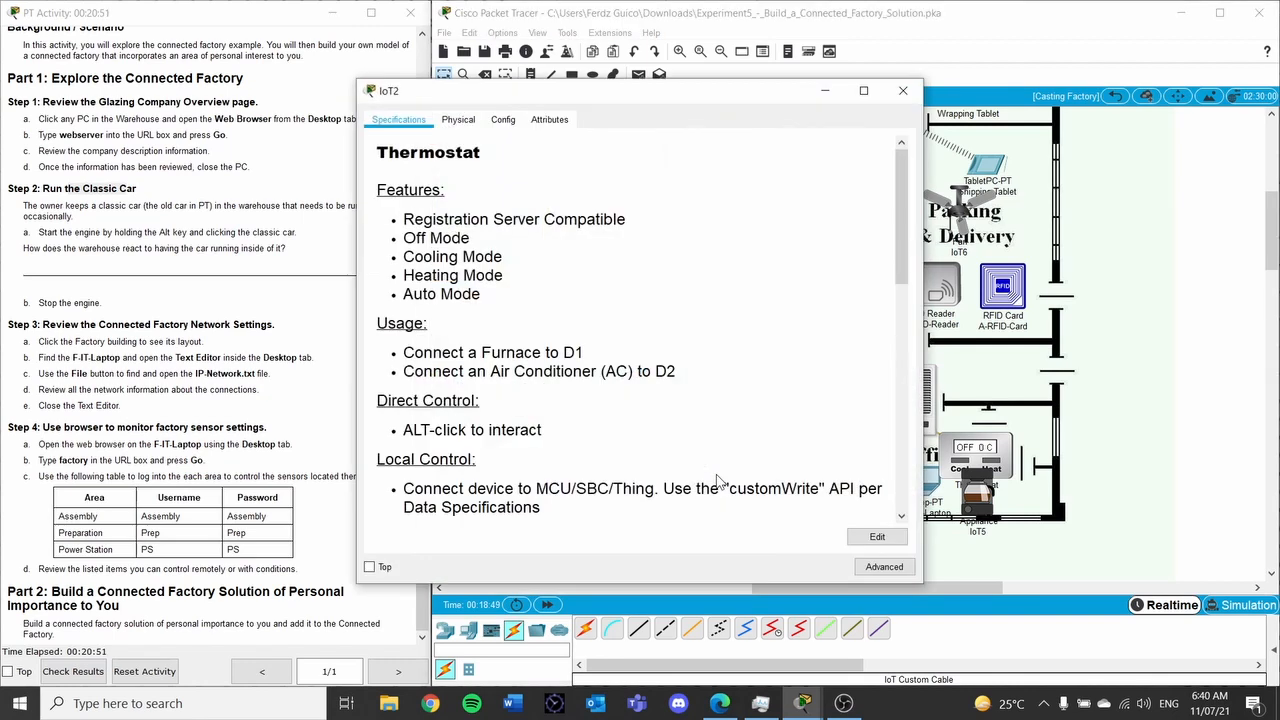
left_click(458, 119)
left_click(503, 119)
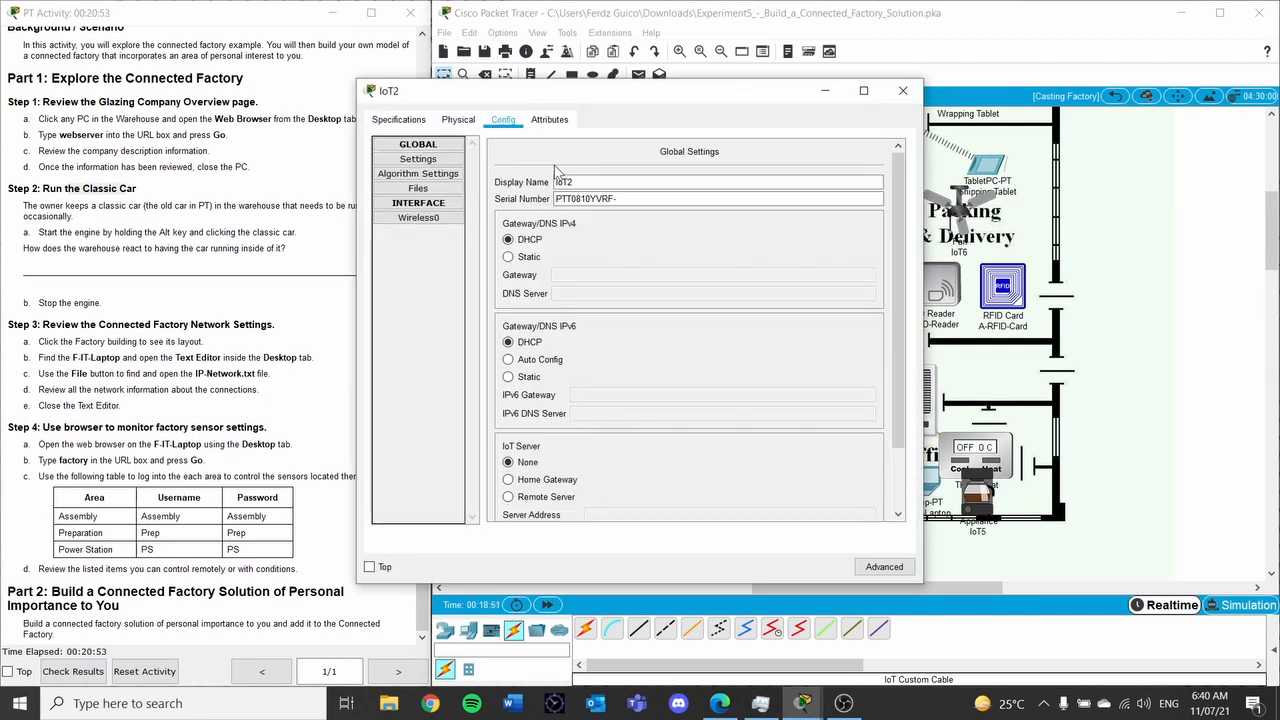
left_click_drag(611, 179, 515, 184)
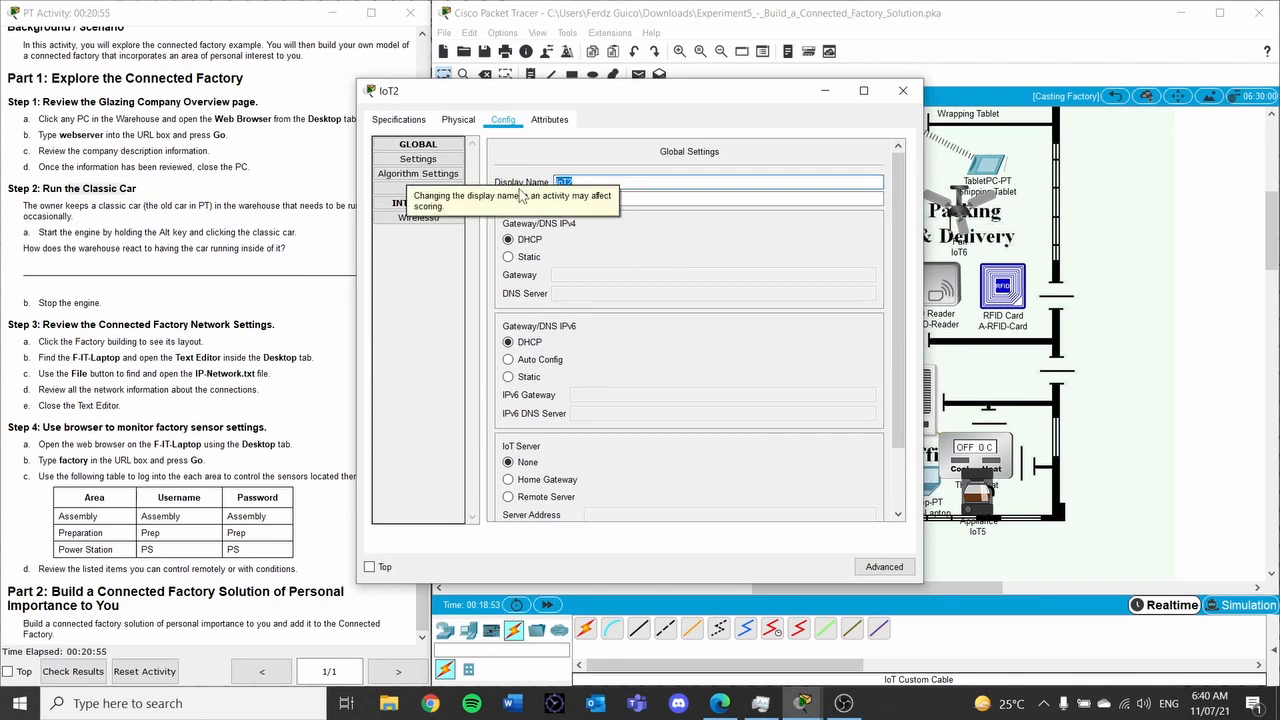
type("S")
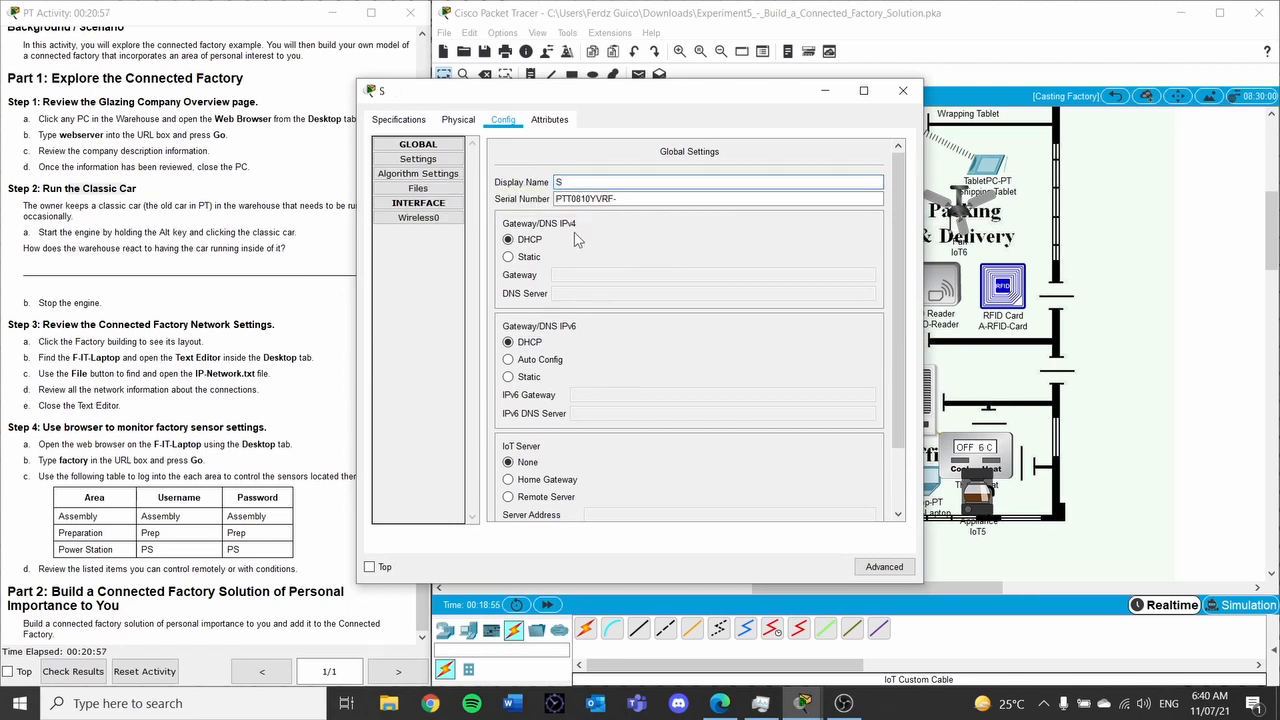
type("R_thermostat")
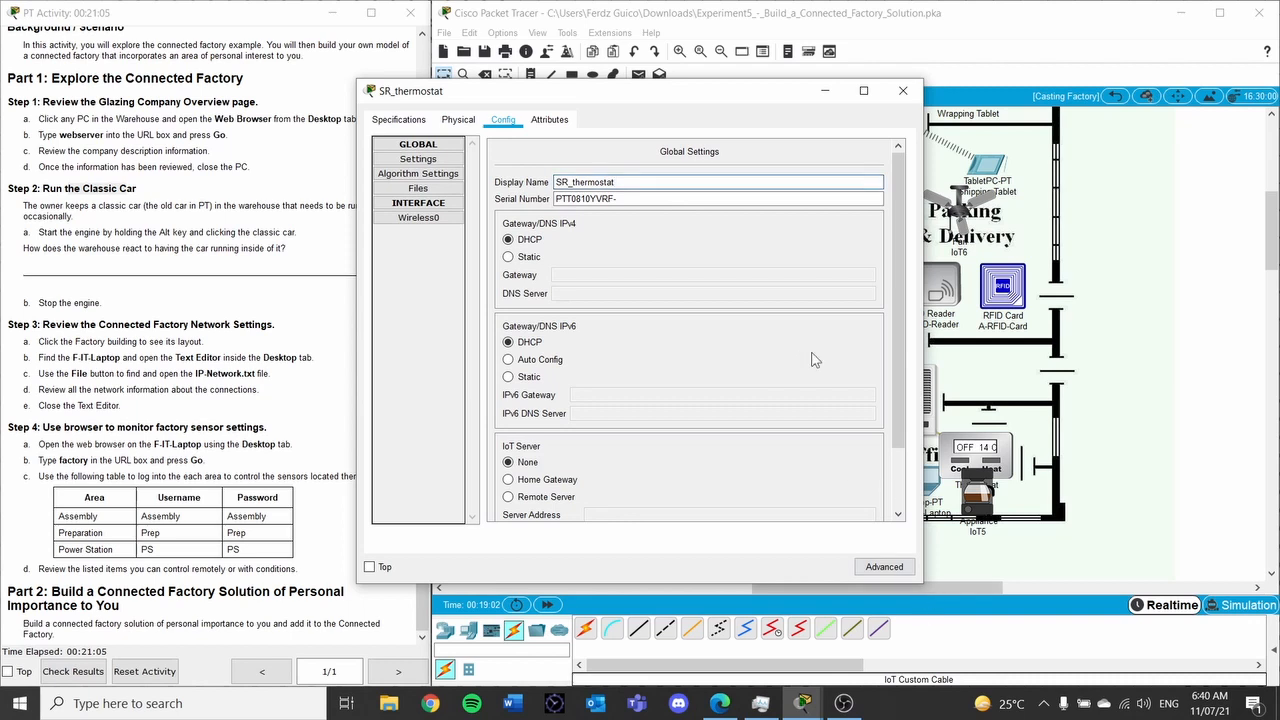
scroll(536, 410, "down", 3)
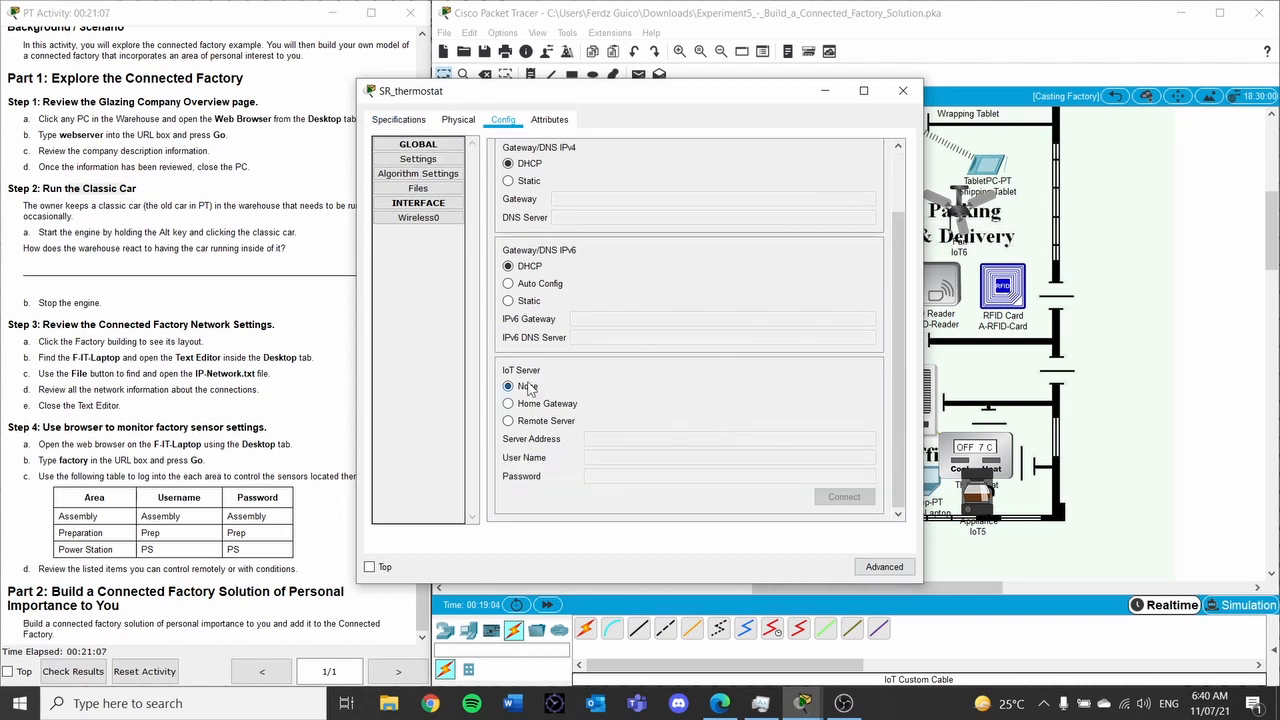
scroll(532, 389, "up", 3)
Change SR_thermostat's Wireless0 SSID from HomeGateway to Personal_Gateway
left_click(418, 217)
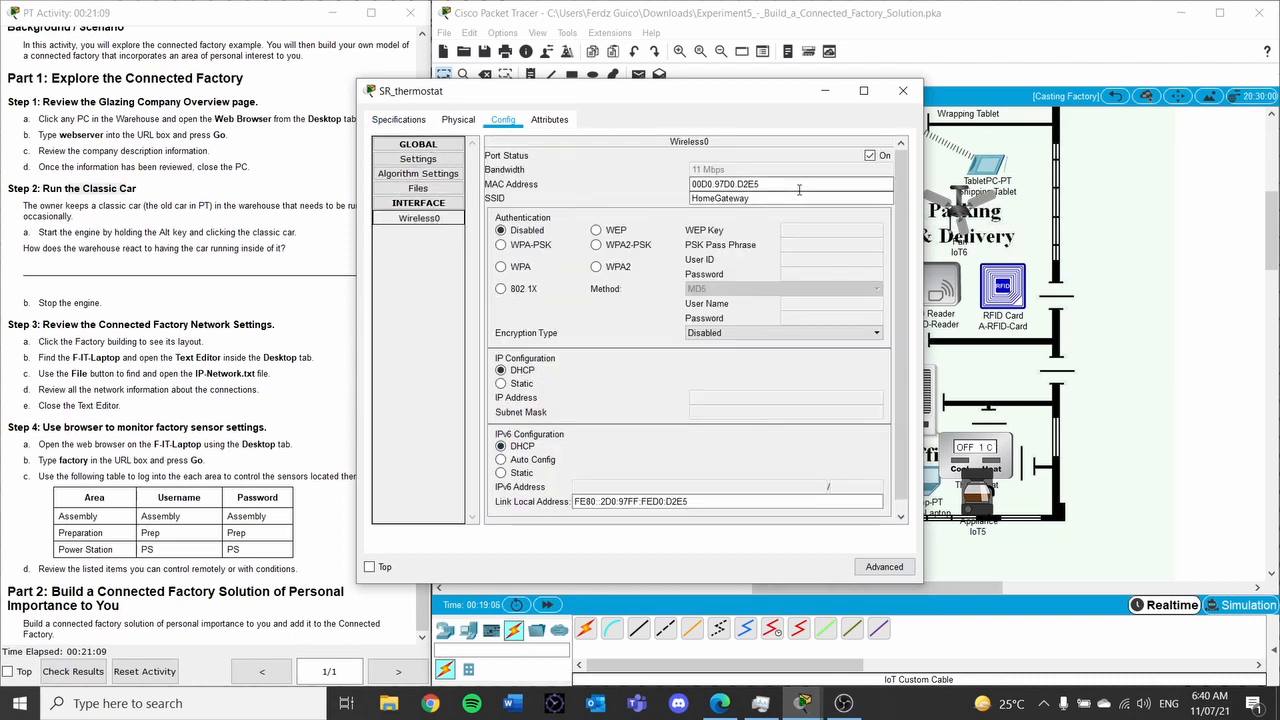
double_click(806, 196)
type("Per")
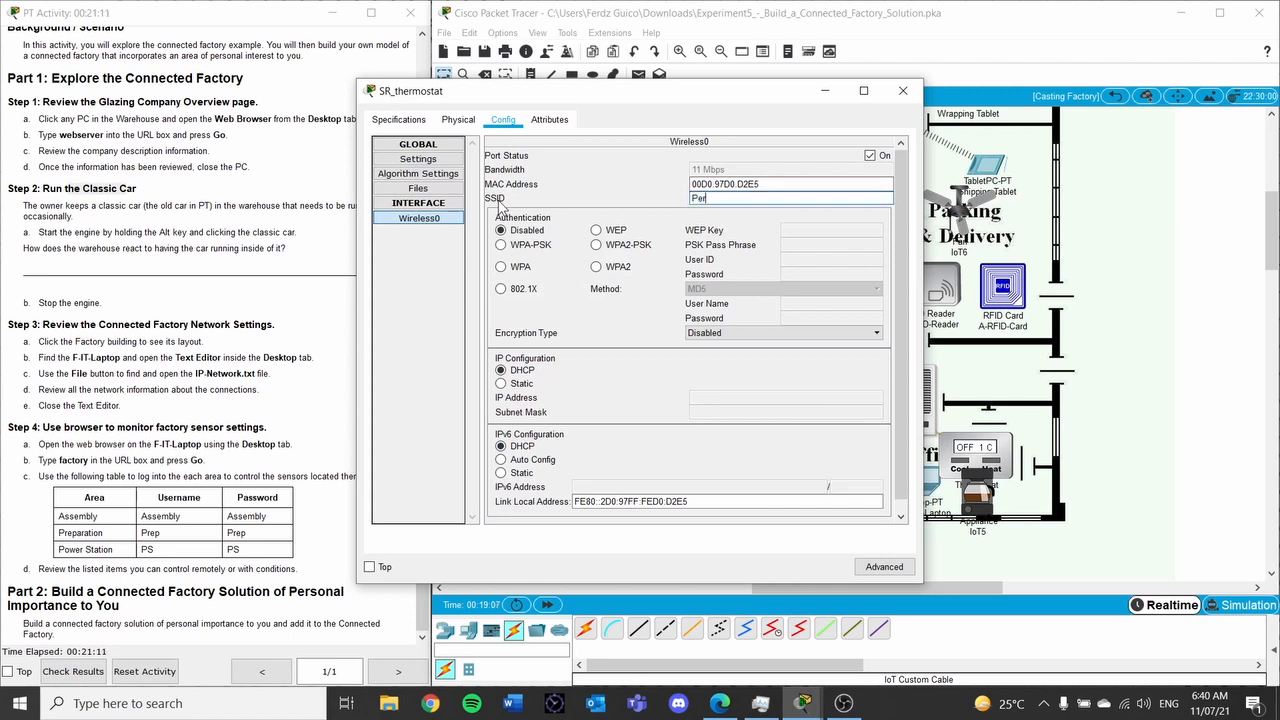
type("sonal_Gateway")
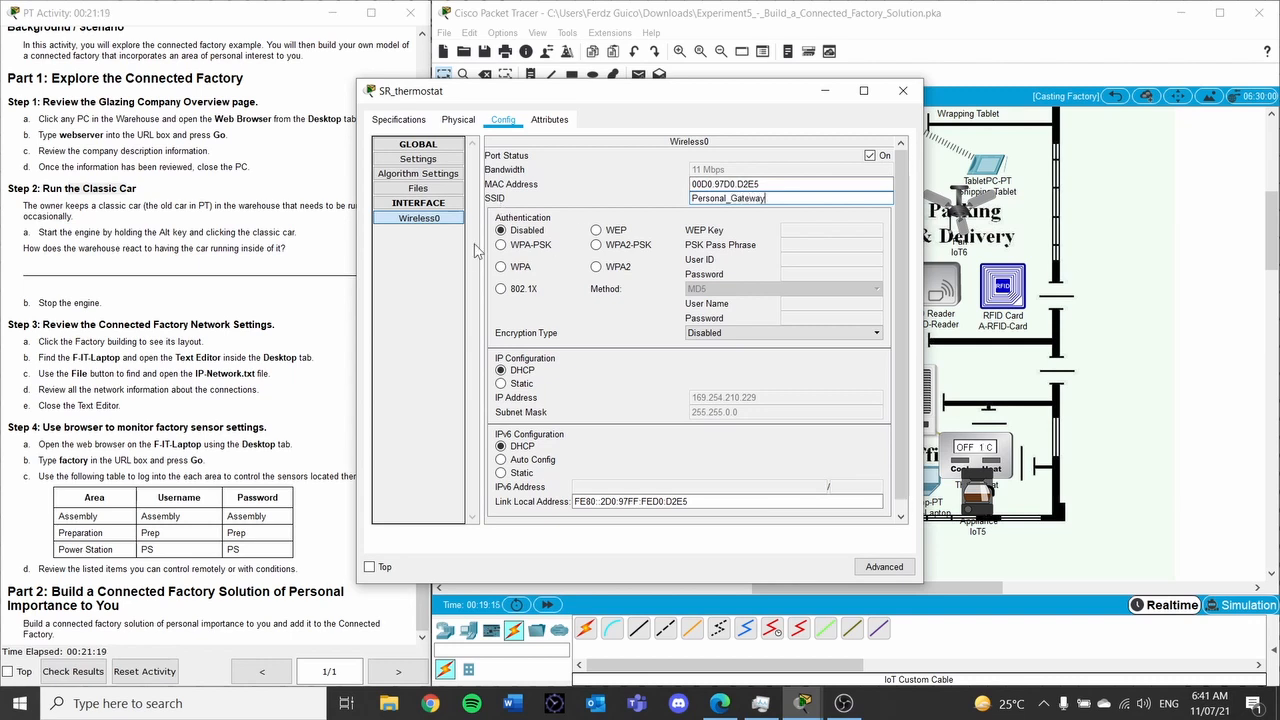
Review the thermostat's Settings, Algorithm, Files and Interface pages, then close its window
left_click(434, 190)
left_click(436, 175)
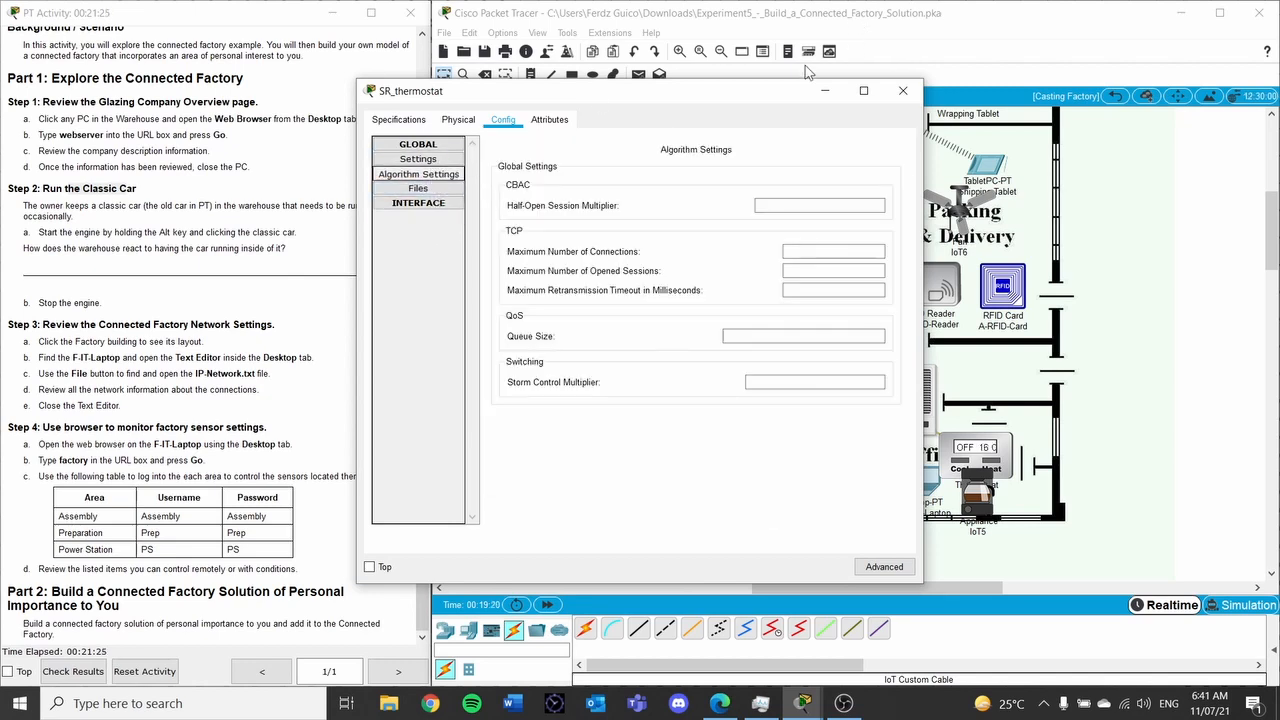
left_click_drag(757, 98, 399, 423)
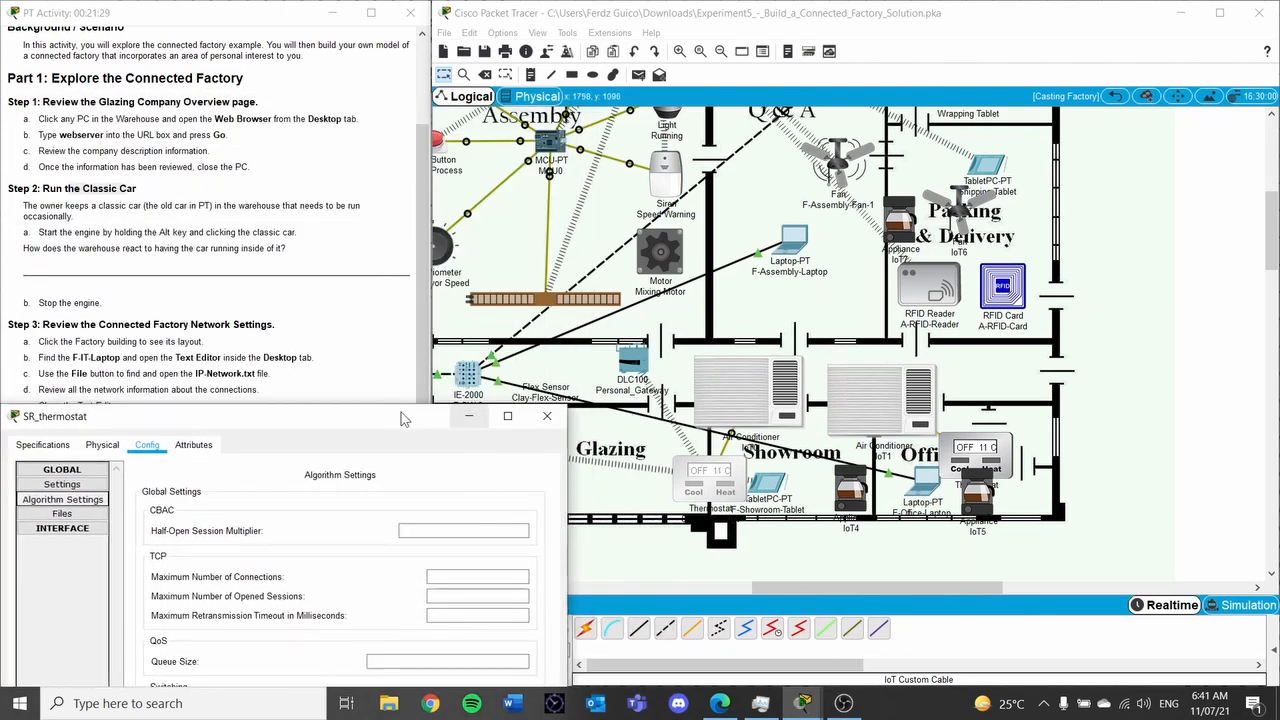
left_click_drag(385, 428, 665, 101)
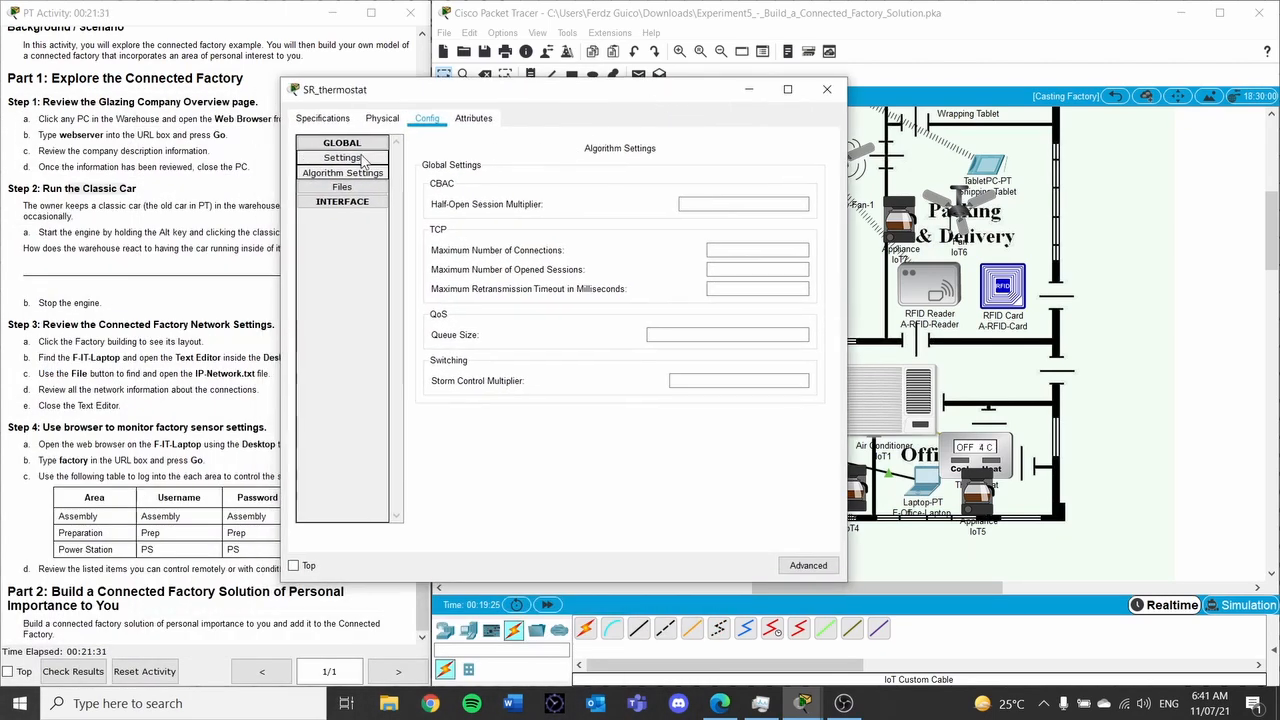
left_click(345, 160)
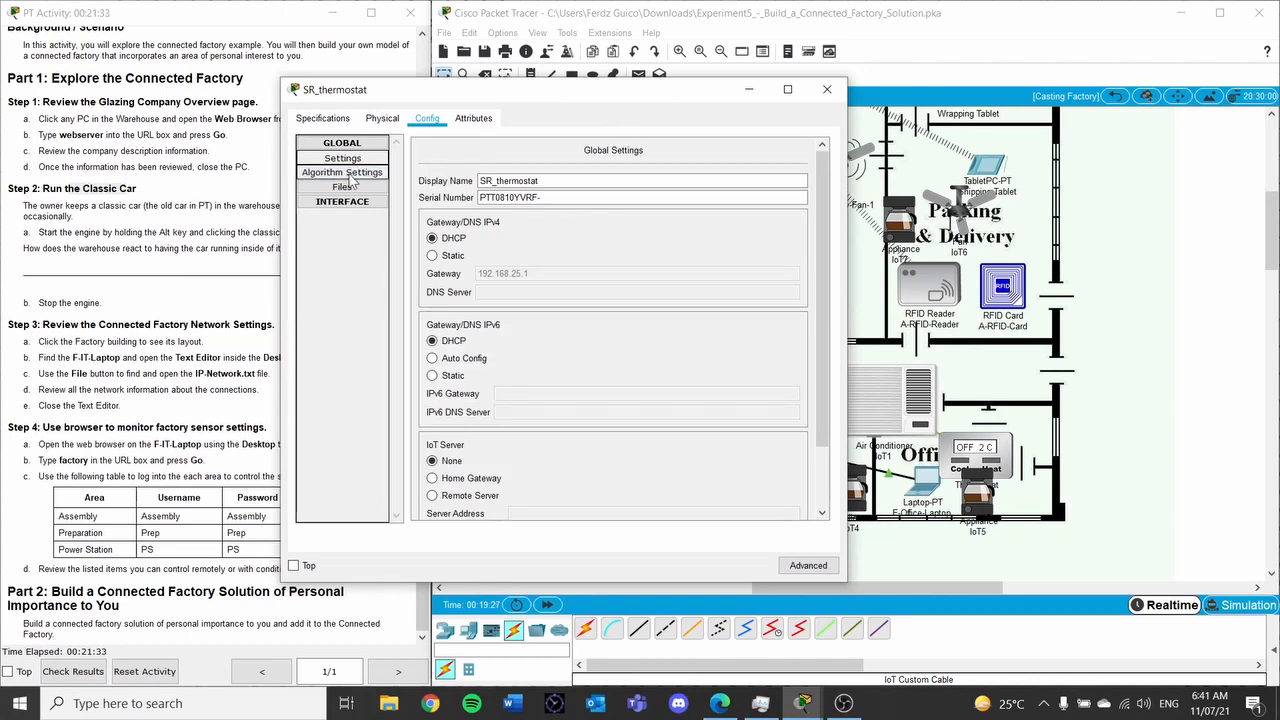
left_click(350, 178)
left_click(342, 187)
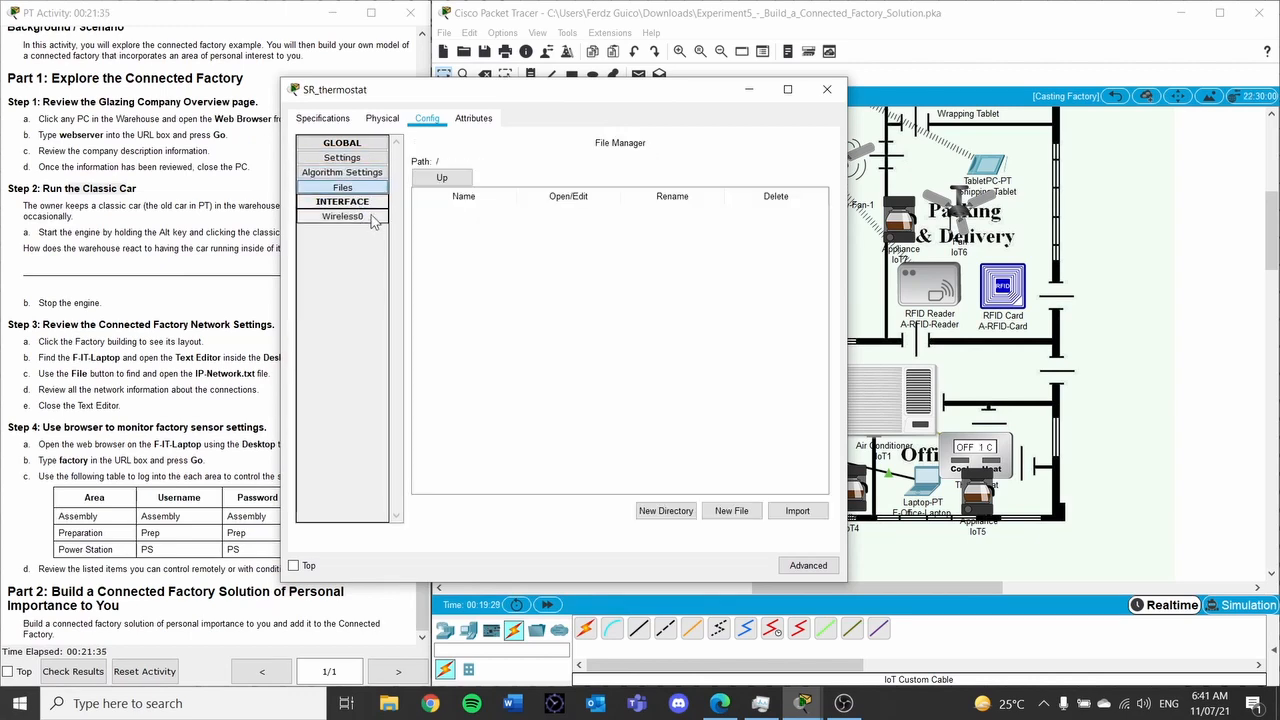
left_click(362, 218)
left_click(350, 159)
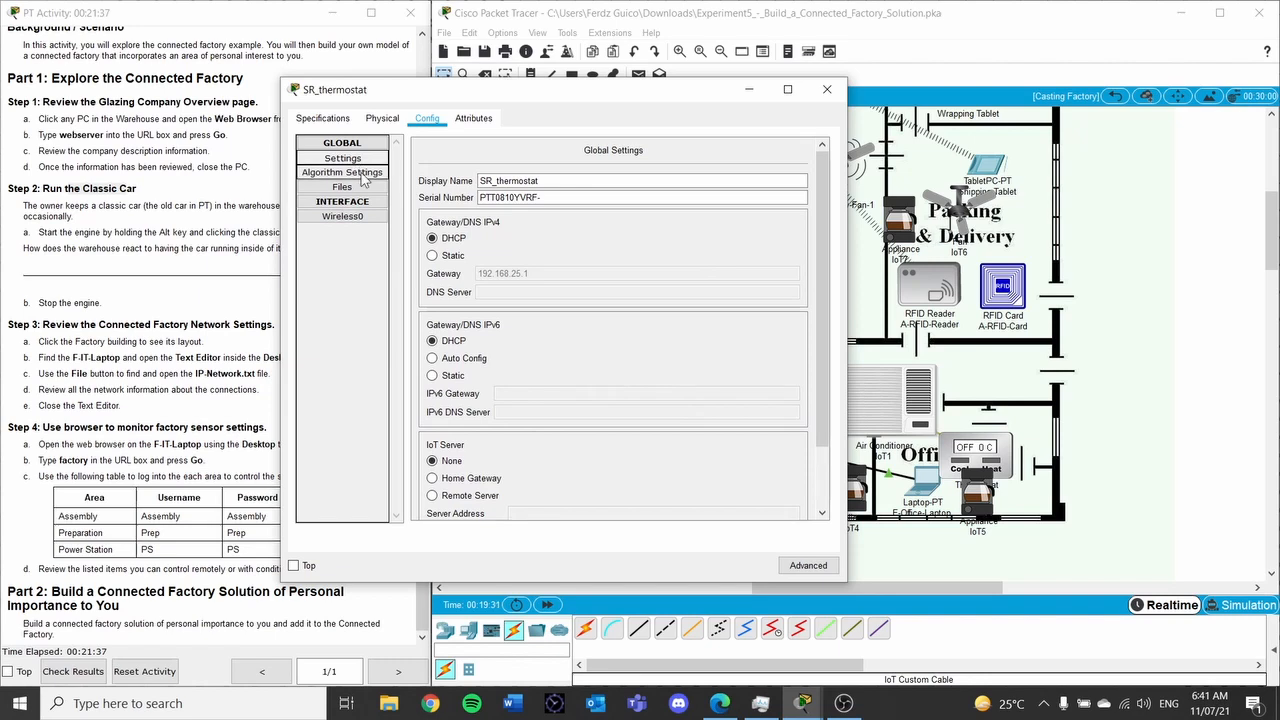
left_click(364, 174)
left_click(364, 188)
left_click(366, 203)
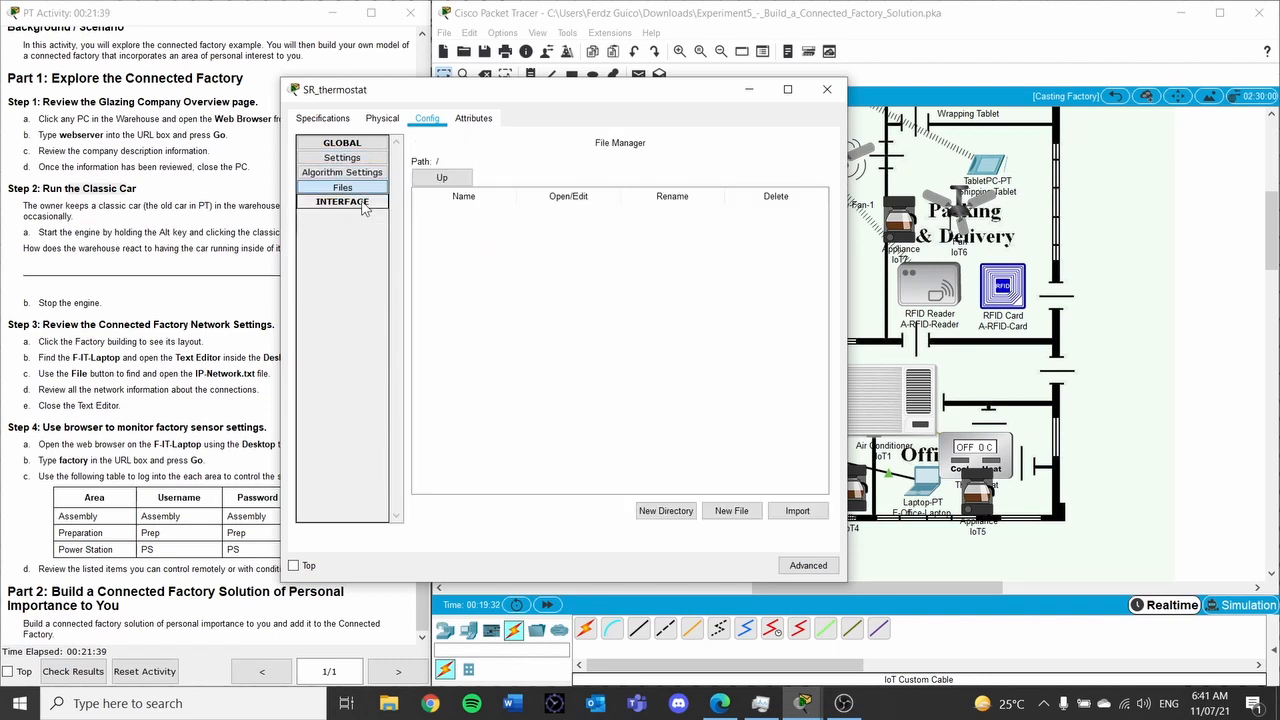
left_click(382, 119)
left_click(425, 119)
left_click(342, 157)
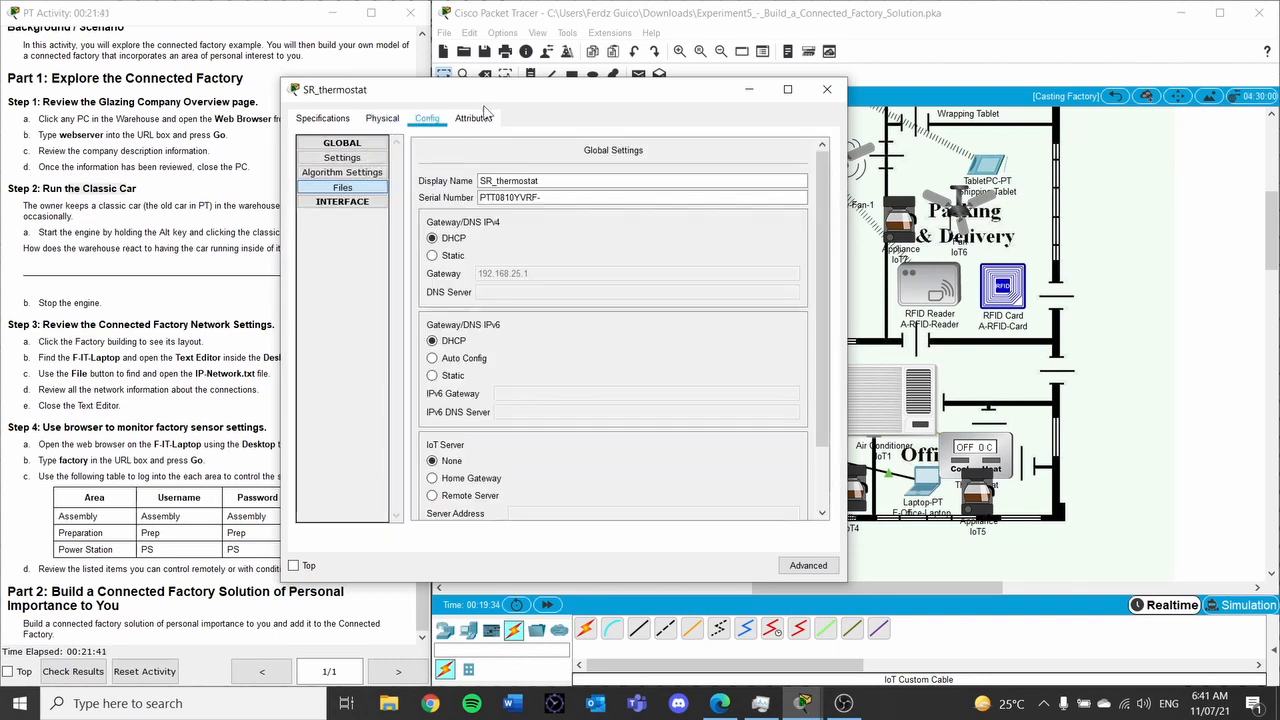
left_click(827, 89)
Reopen SR_thermostat and set its IoT Server option to Remote Server
left_click(708, 474)
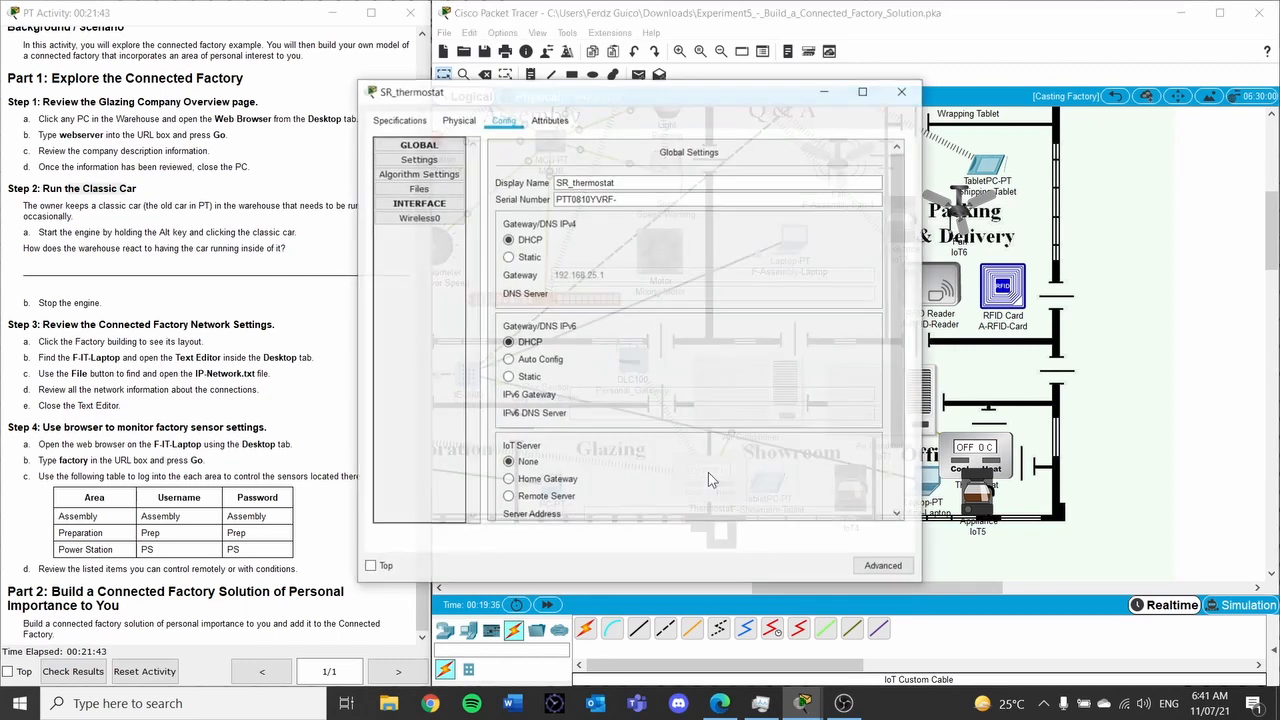
scroll(590, 300, "down", 2)
left_click(508, 421)
left_click(627, 439)
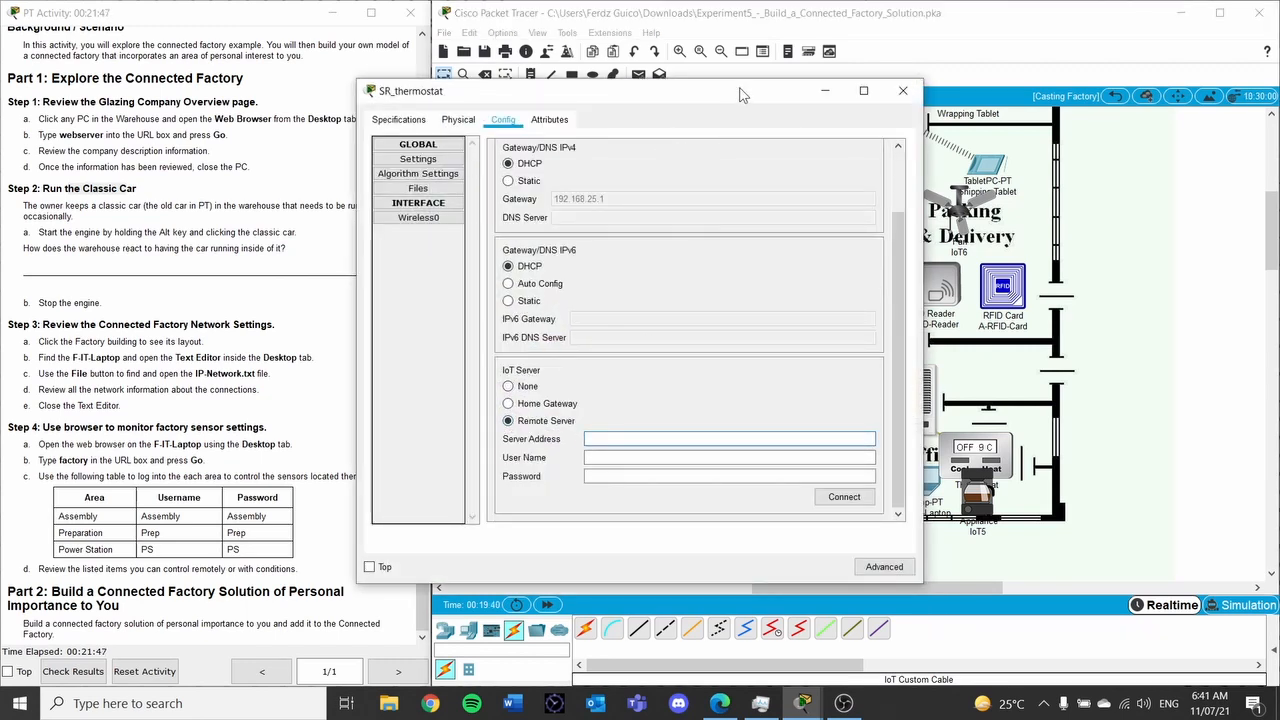
left_click_drag(742, 91, 370, 114)
Open Personal_Gateway and review its Settings, Algorithm, Internet, LAN and Wireless pages
left_click(632, 364)
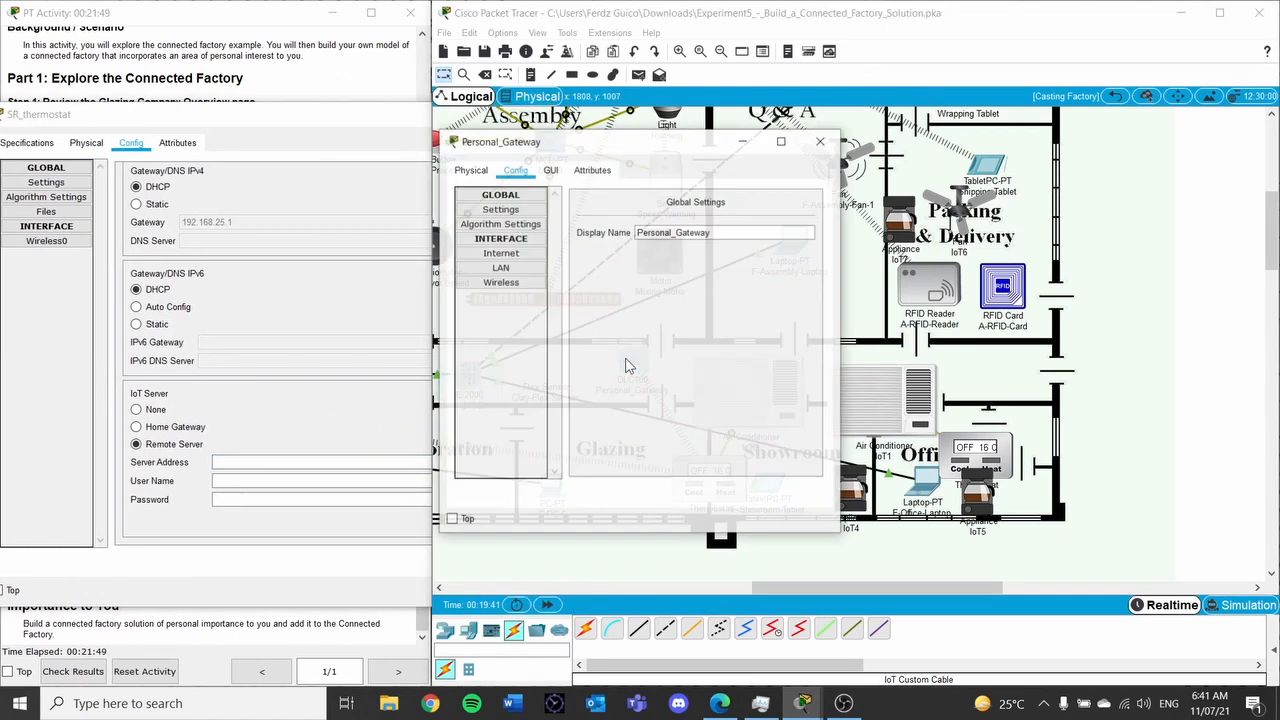
left_click(508, 286)
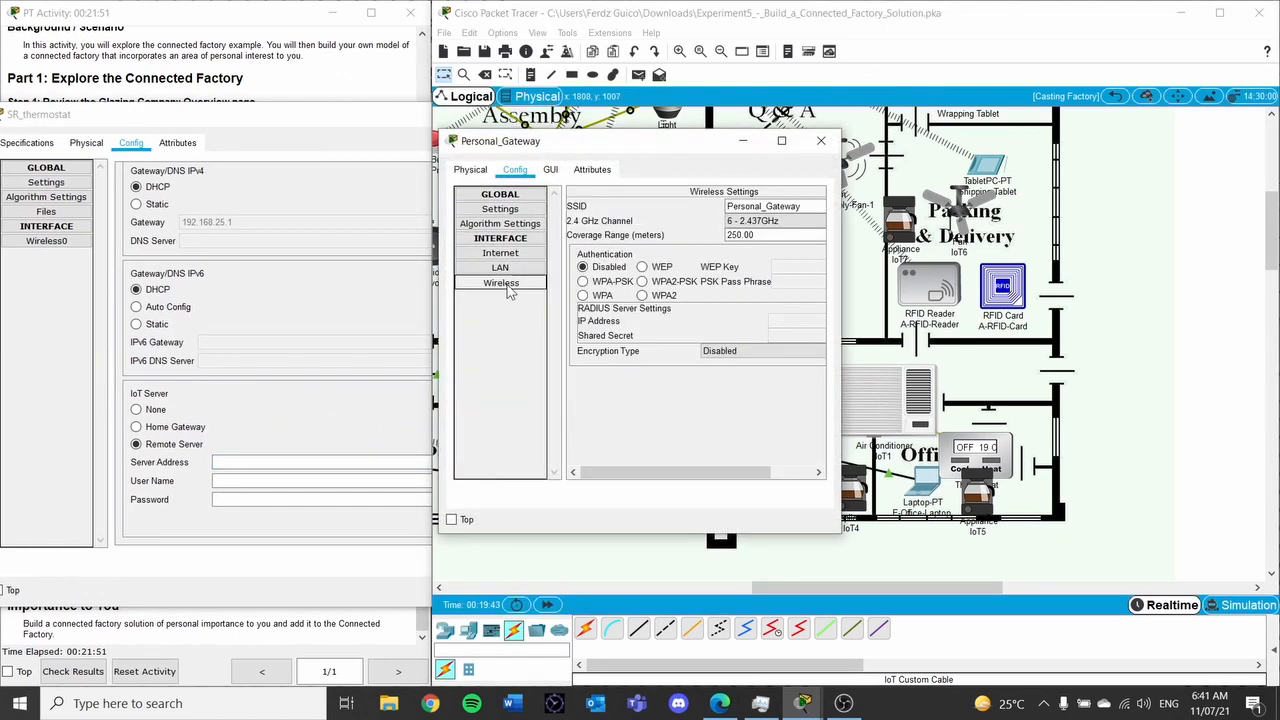
left_click(503, 209)
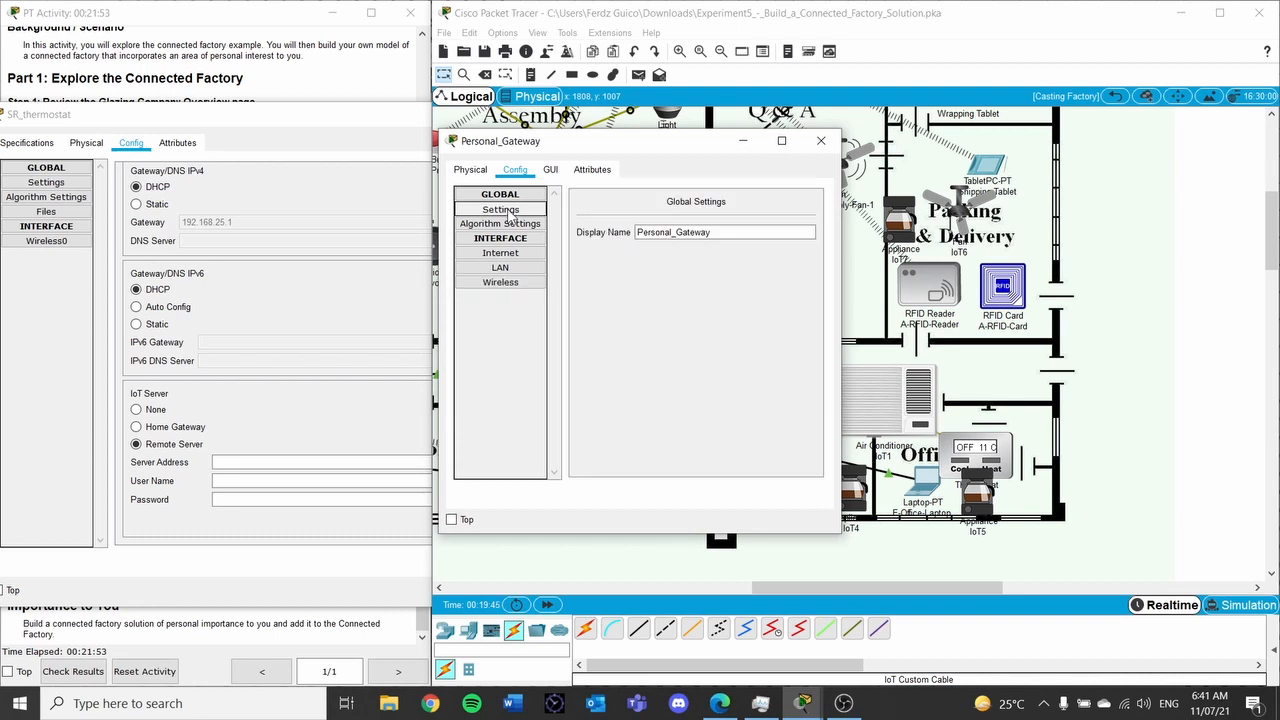
left_click(515, 226)
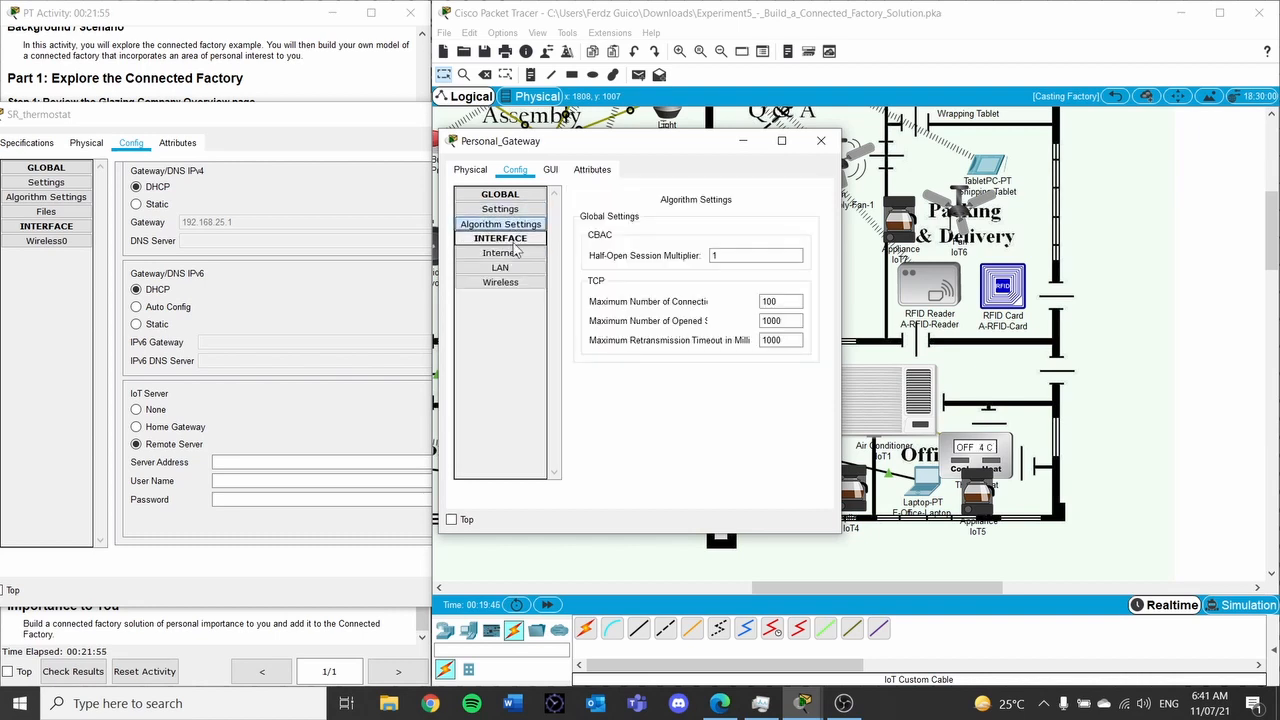
left_click(508, 254)
left_click(515, 268)
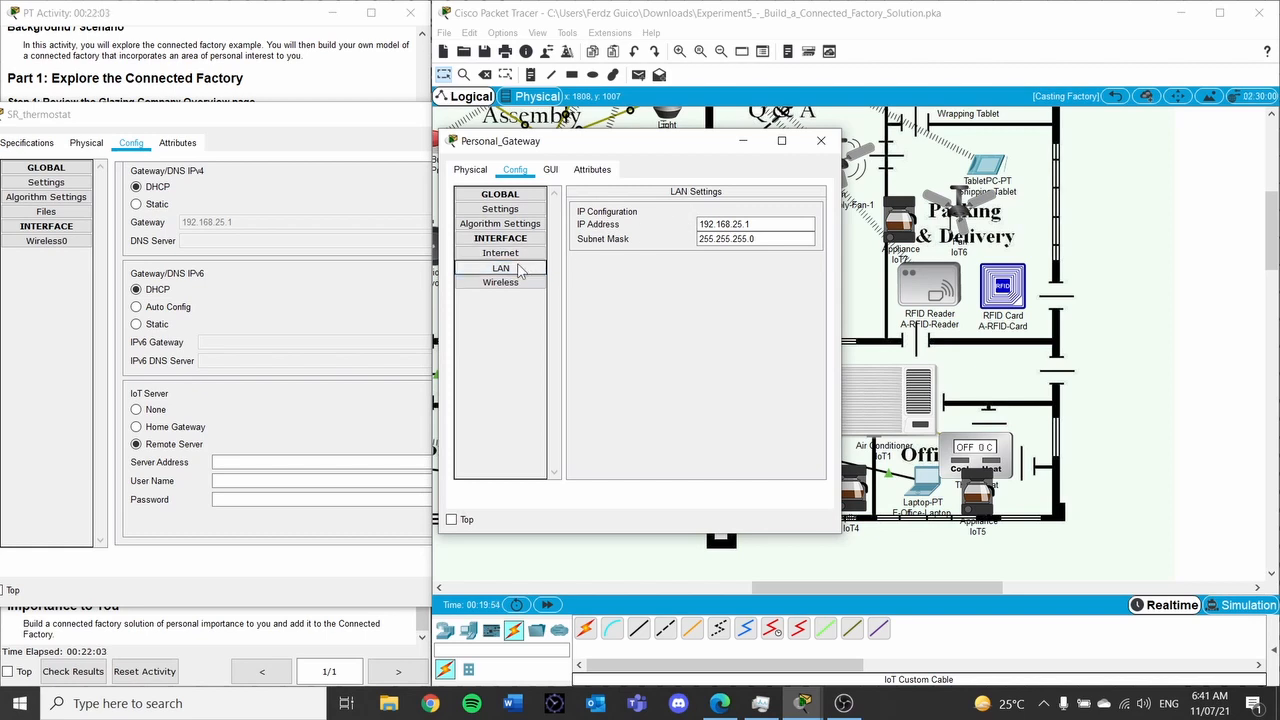
left_click(509, 285)
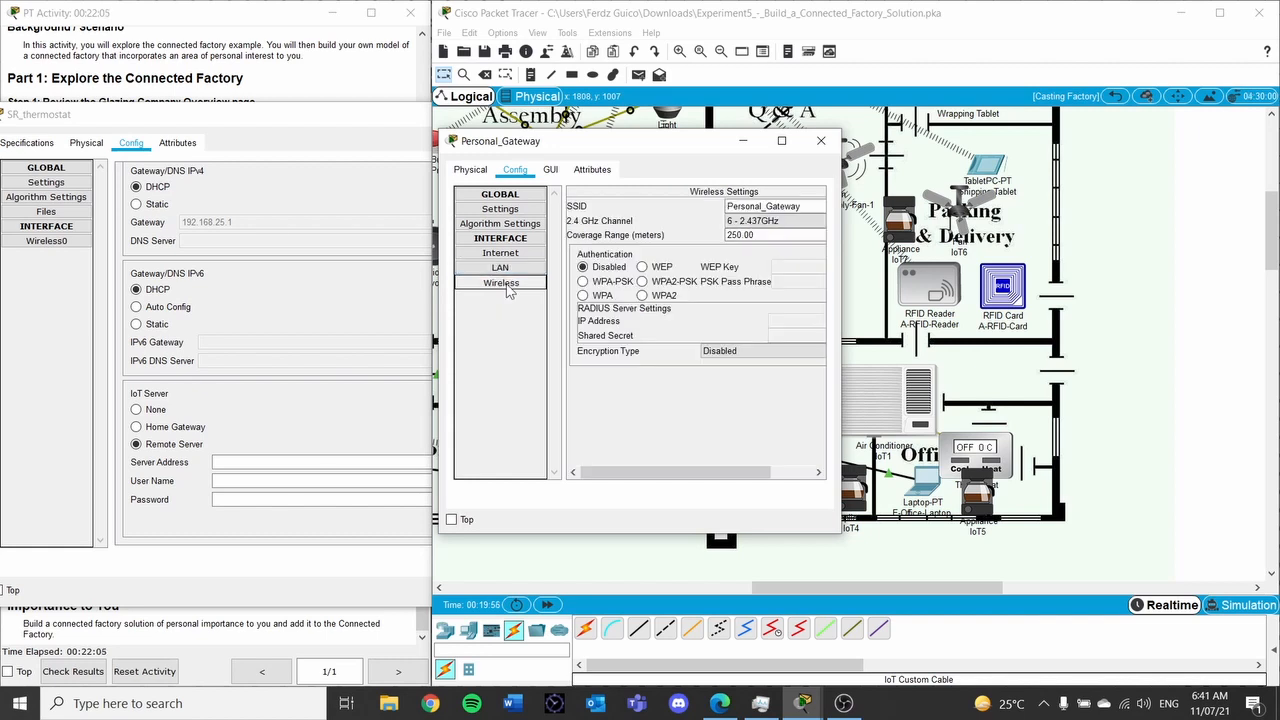
Confirm the gateway's LAN IP 192.168.25.1, close it, and return to SR_thermostat
left_click_drag(660, 474, 489, 420)
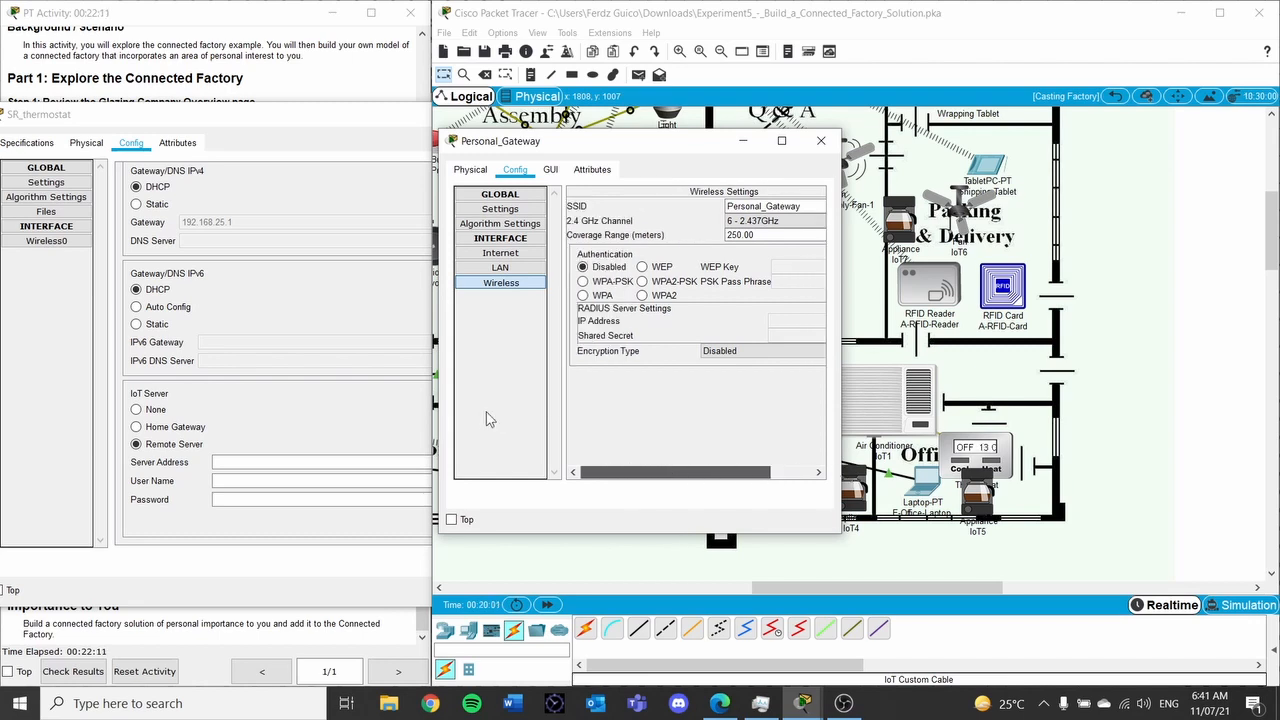
left_click(500, 268)
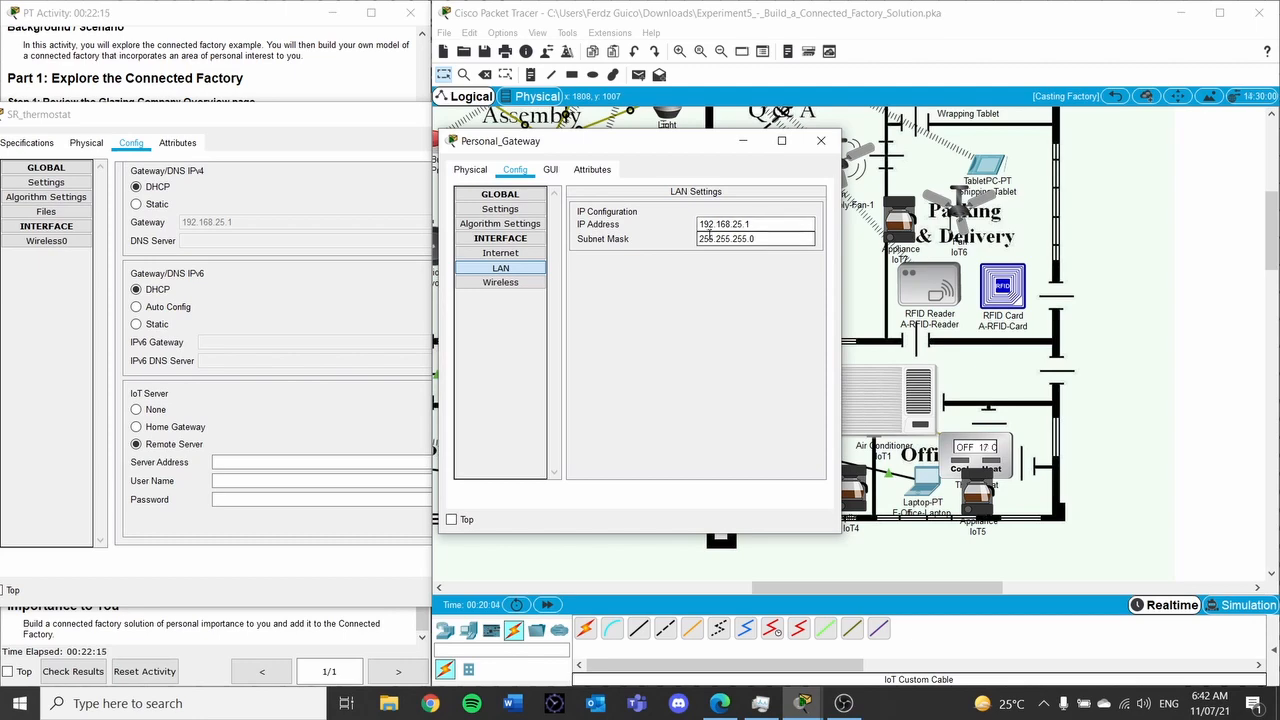
left_click(820, 140)
left_click(706, 476)
left_click(706, 476)
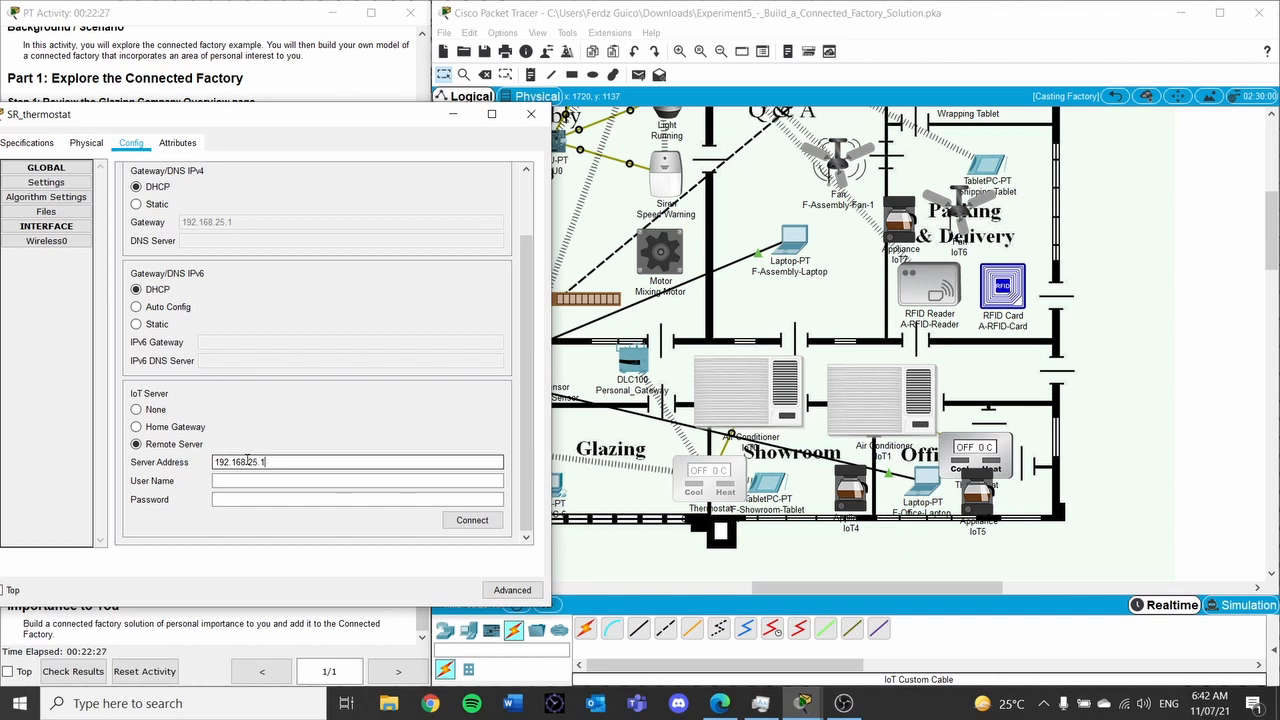
Enter the gateway login credentials, connect SR_thermostat to 192.168.25.1, and close its settings
left_click(236, 480)
type("admi")
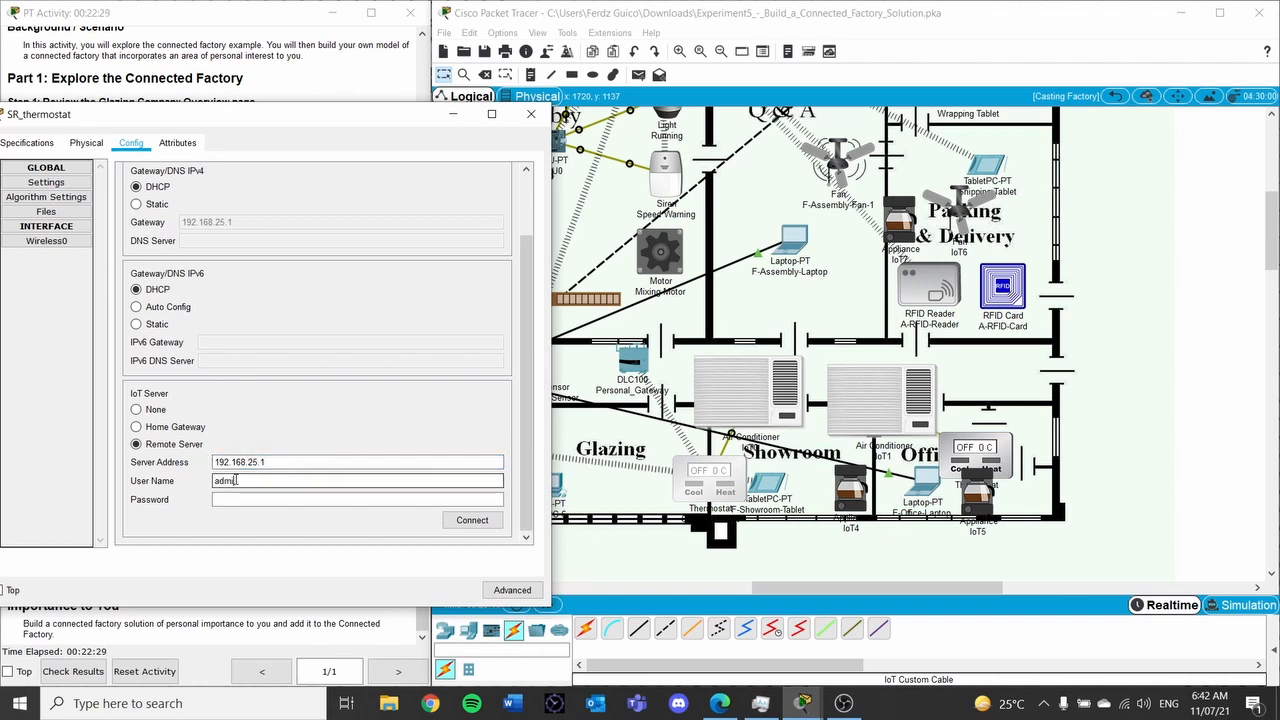
type("admin")
key("Return")
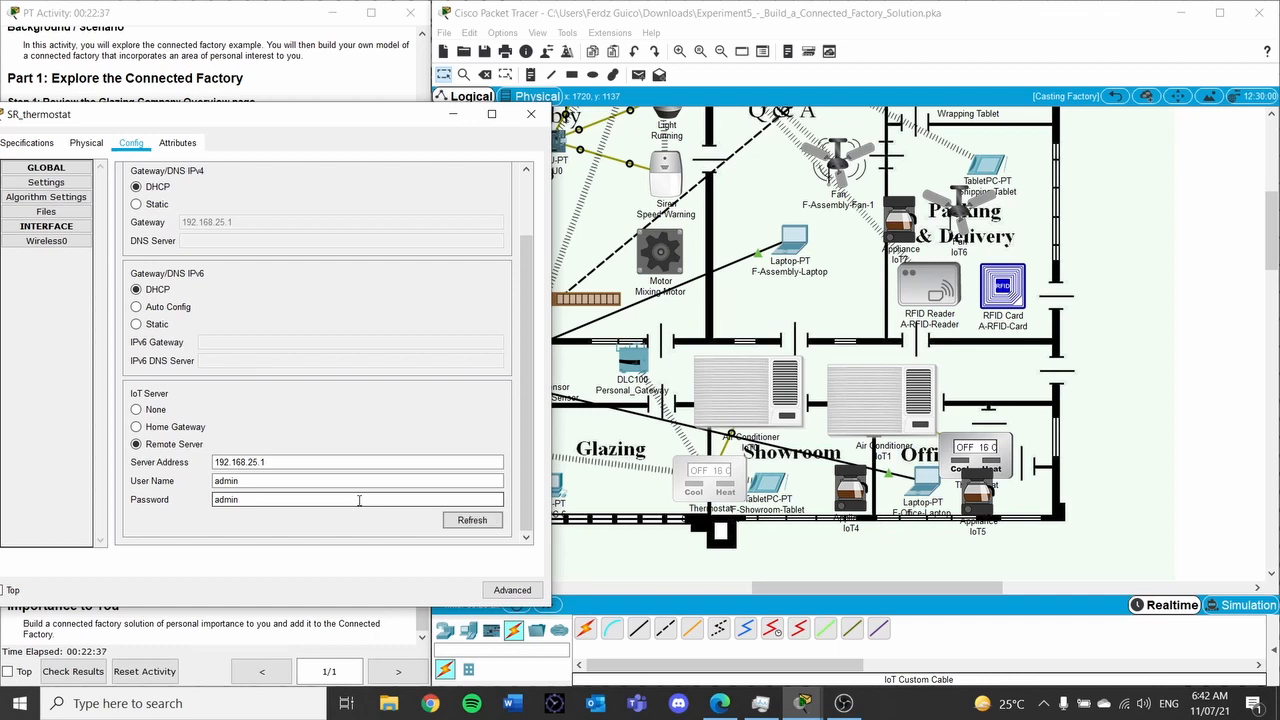
left_click(532, 118)
mouse_move(651, 373)
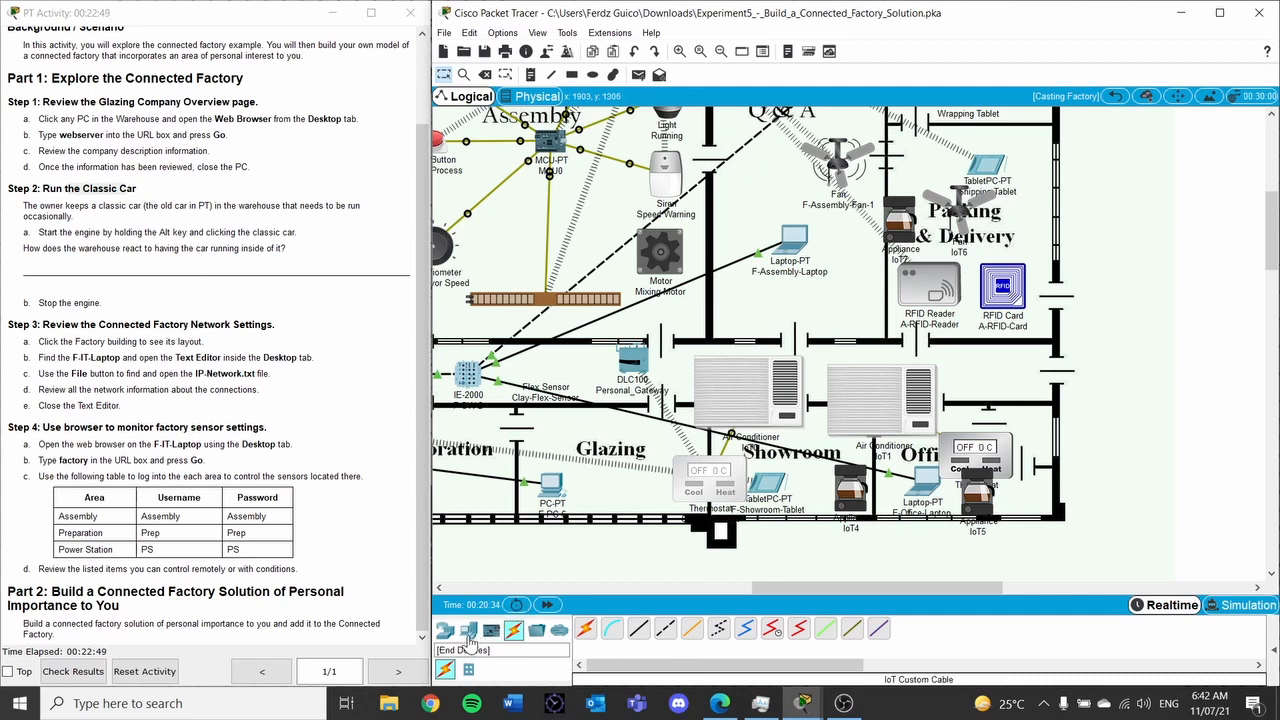
Place a TabletPC-PT from End Devices into the Office area
left_click(468, 632)
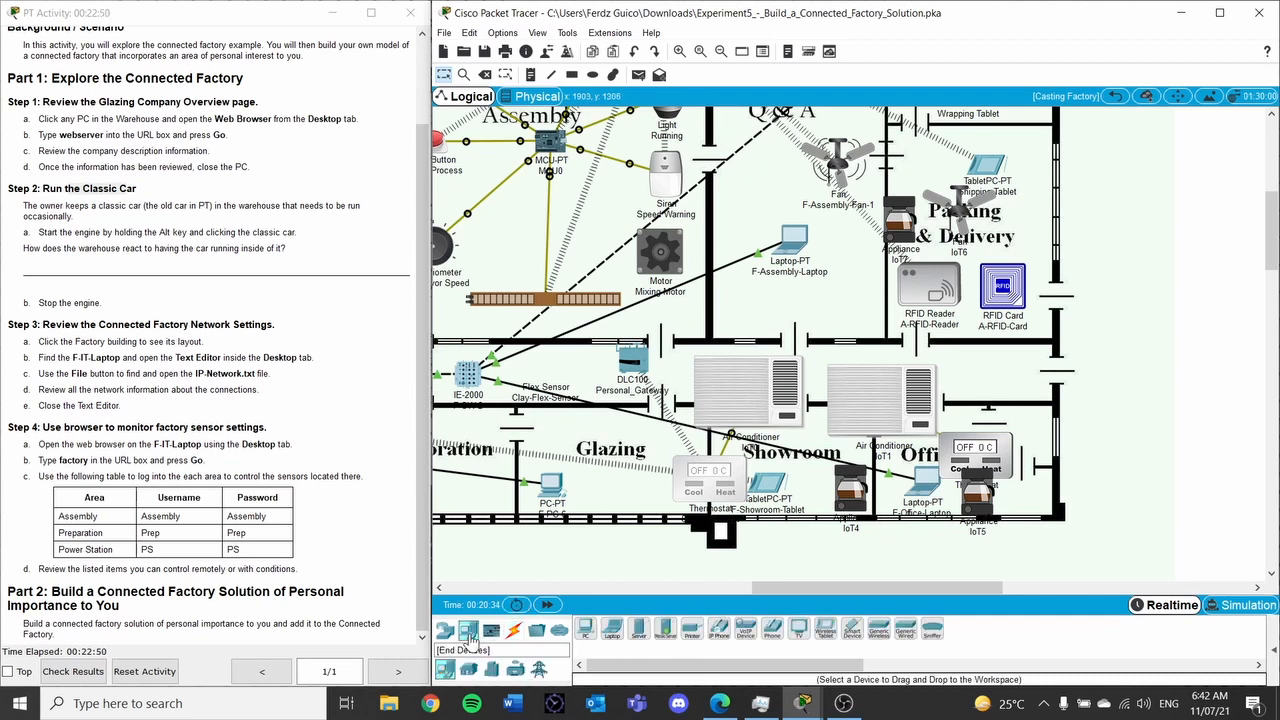
left_click(851, 645)
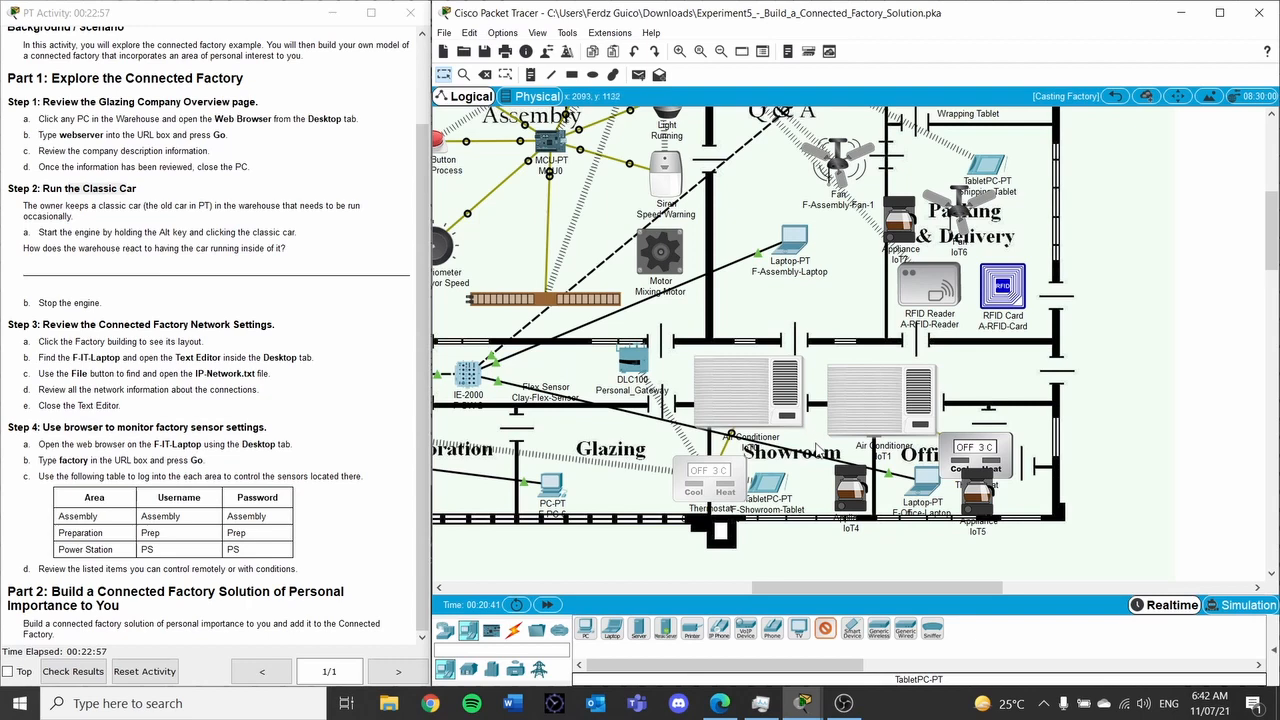
left_click(1028, 426)
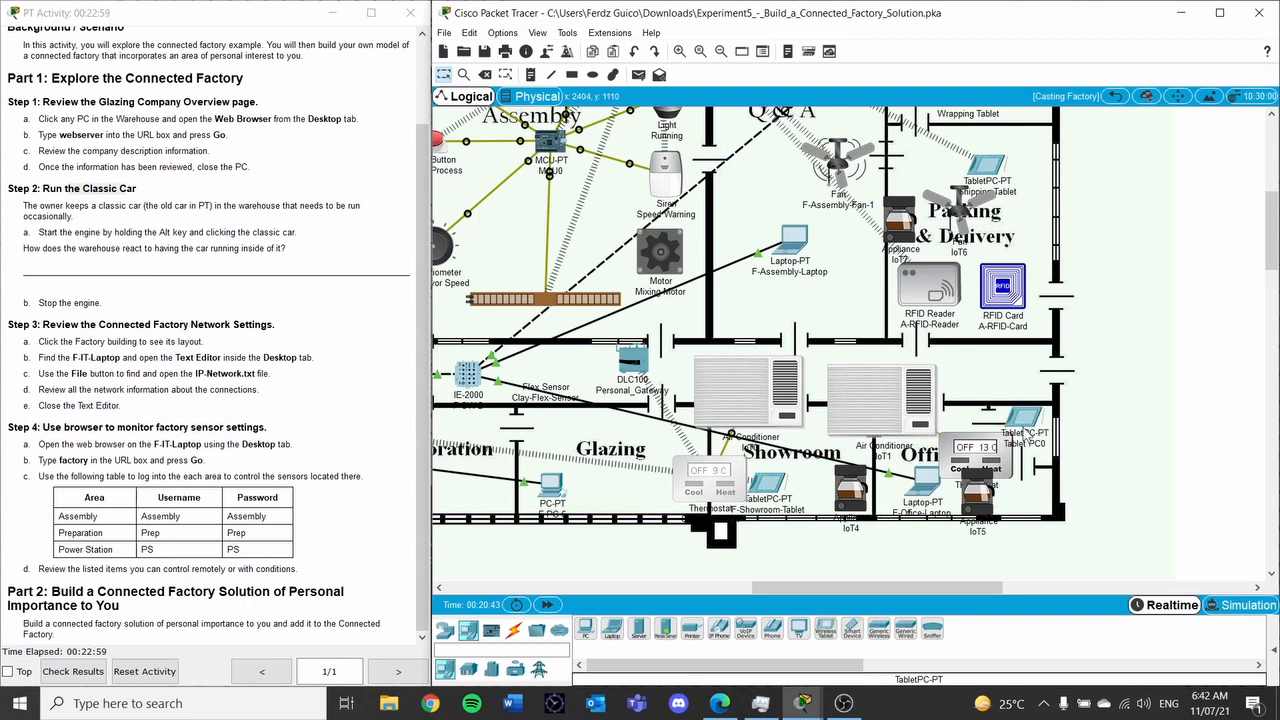
left_click(1026, 424)
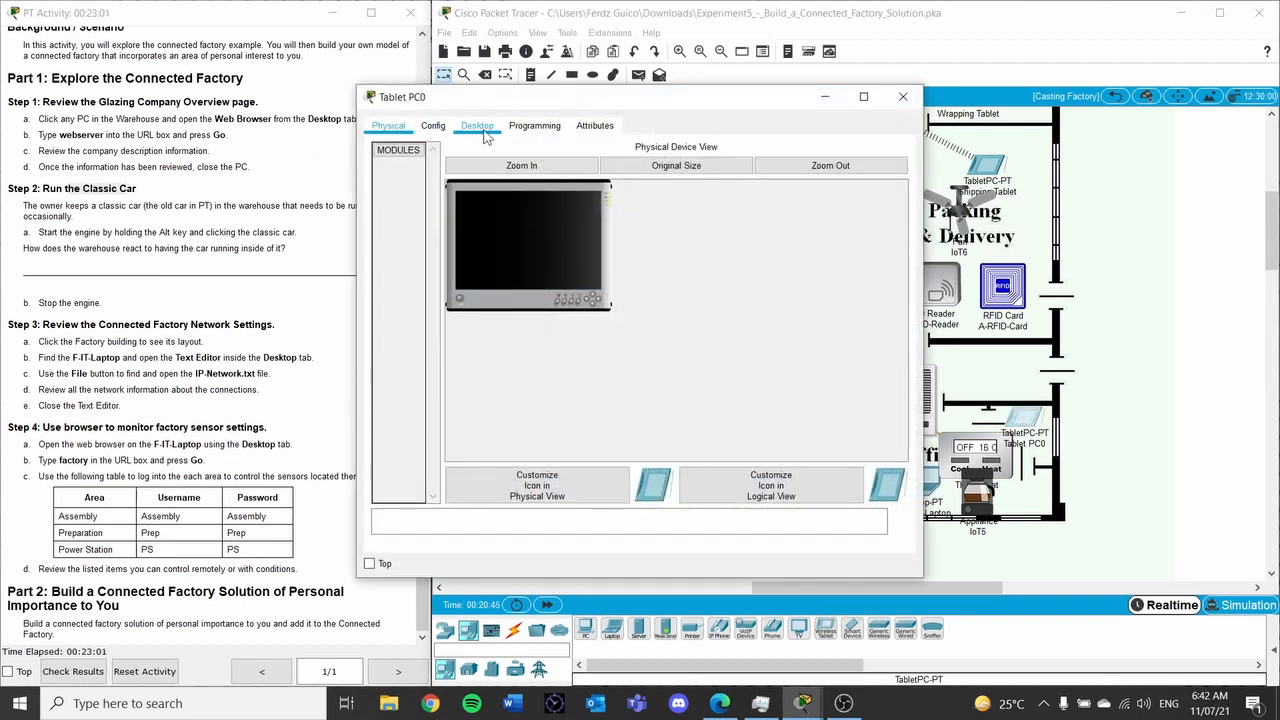
Set the tablet's Wireless0 SSID to Personal_Gateway and close its window
left_click(433, 127)
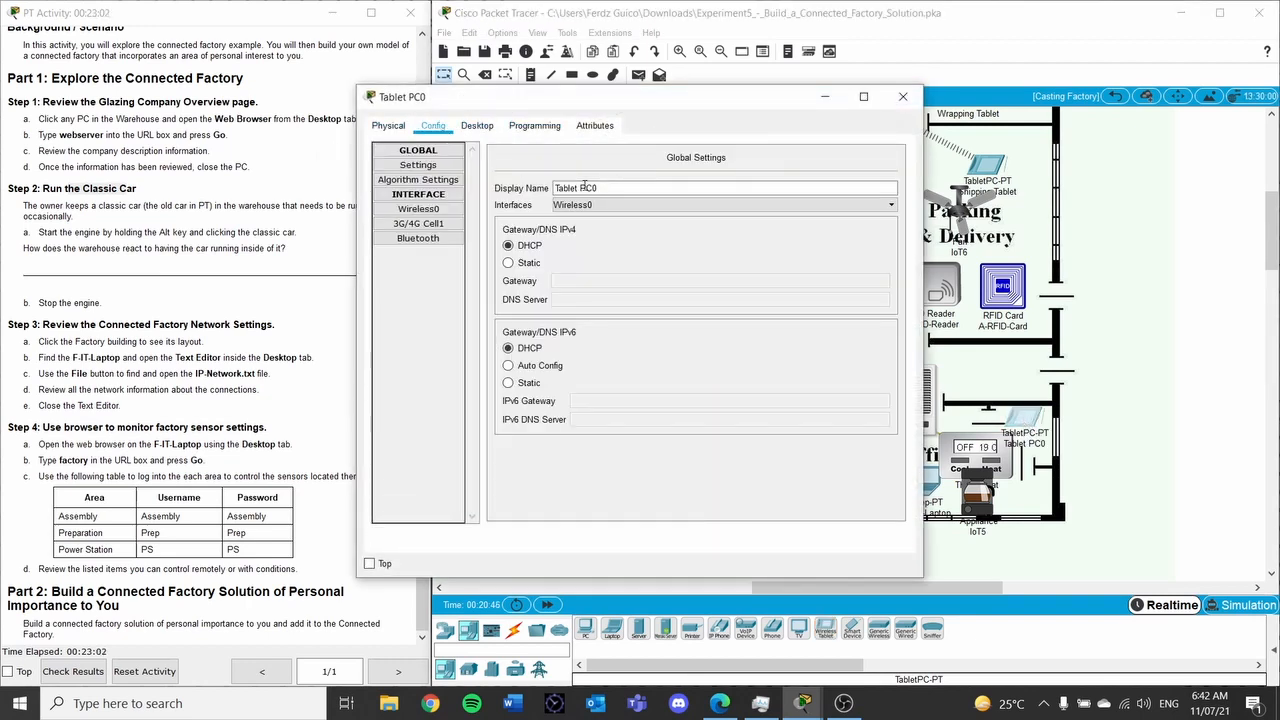
left_click(435, 210)
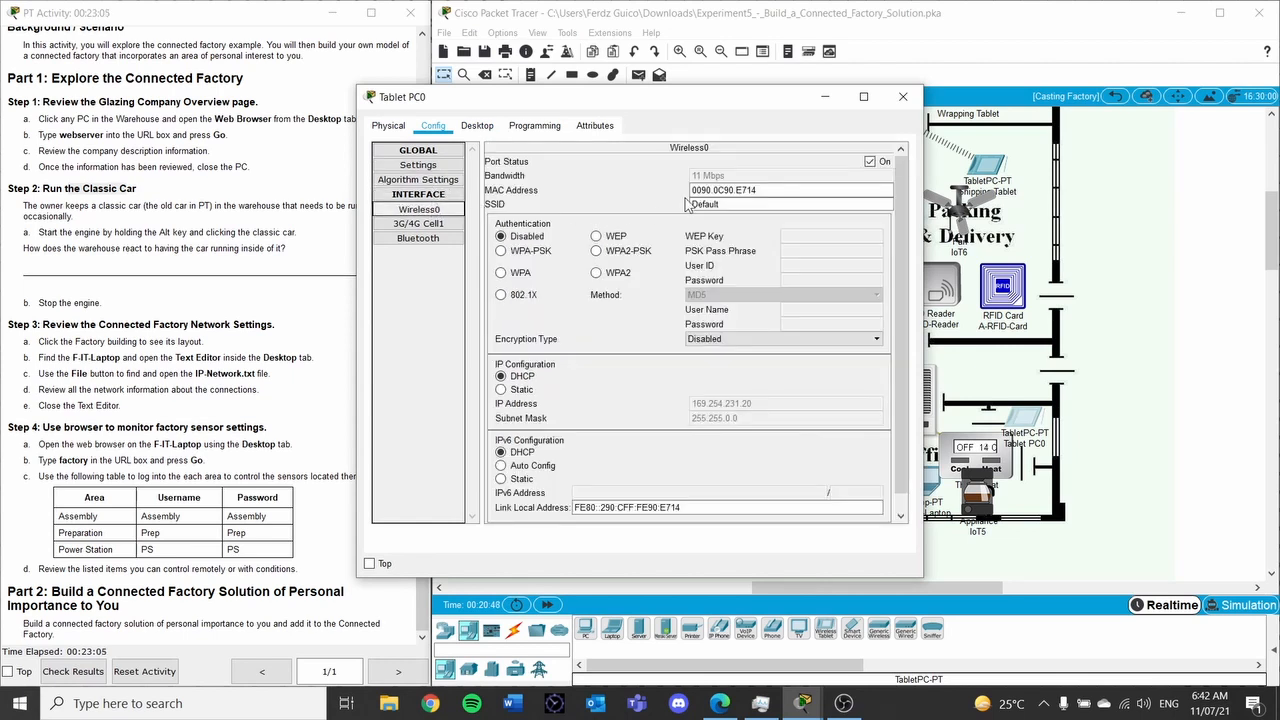
double_click(760, 203)
type("P")
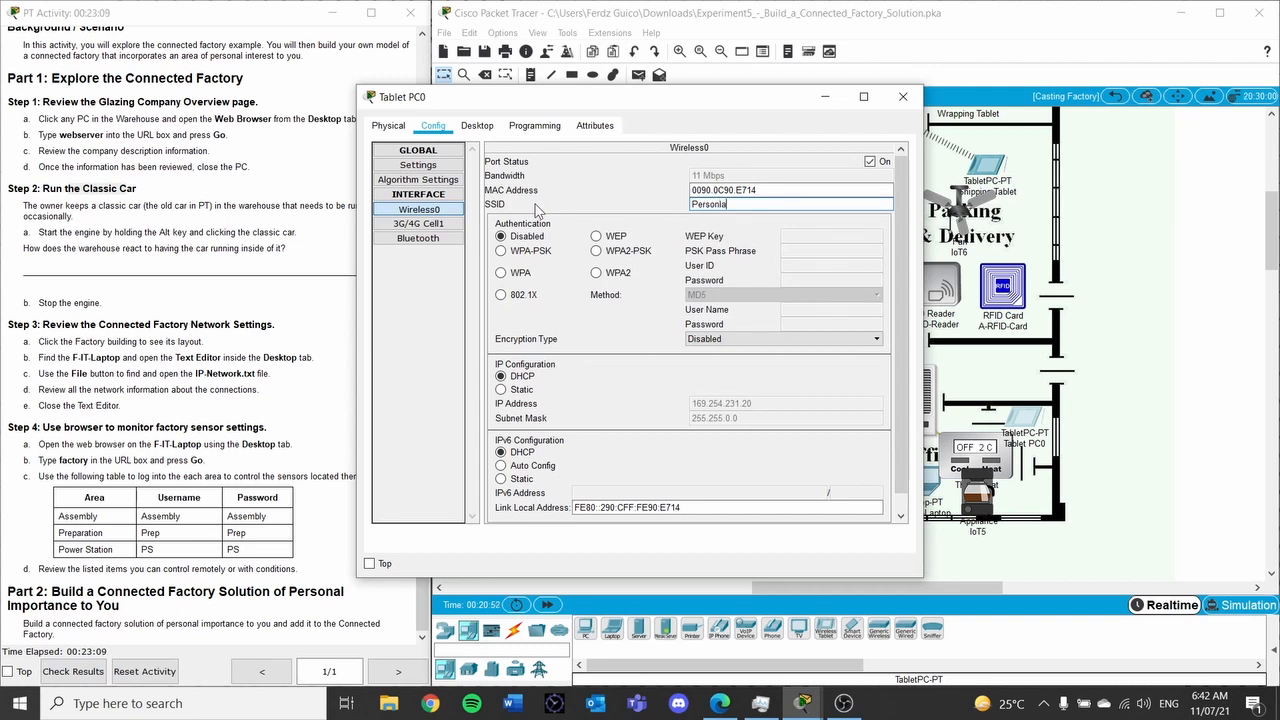
type("ersonla")
key("BackSpace")
key("Tab")
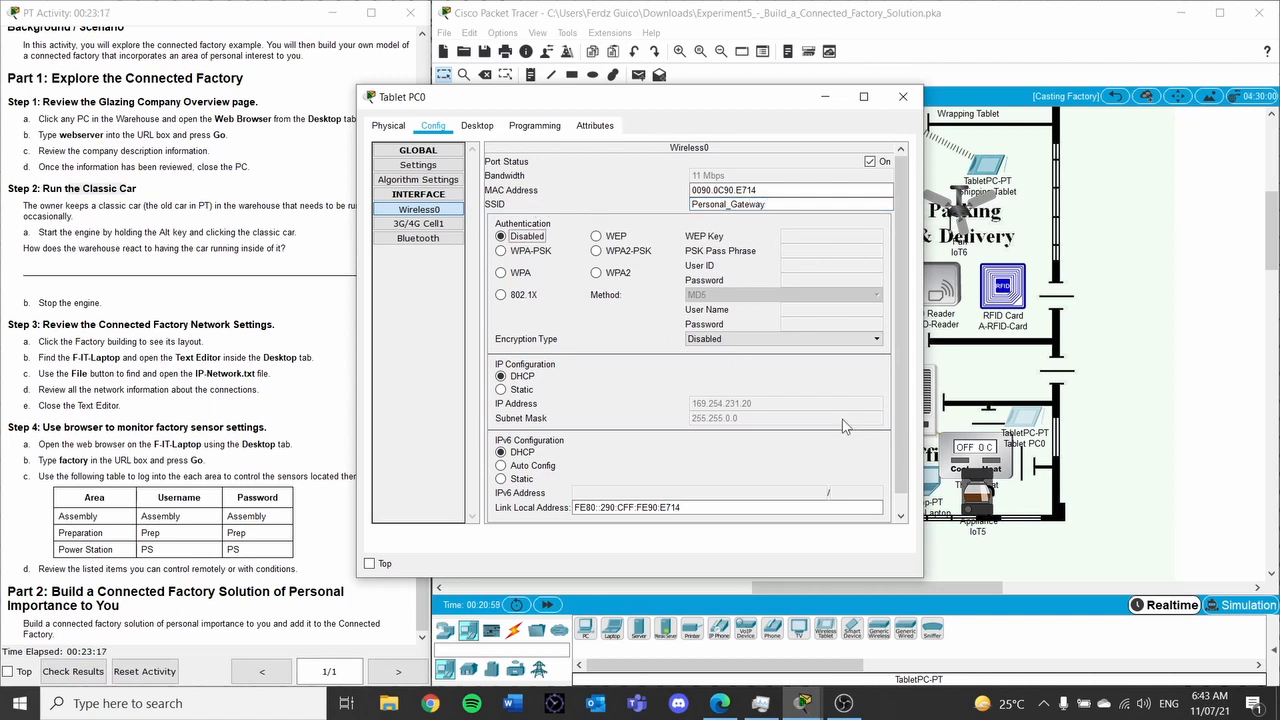
left_click(903, 96)
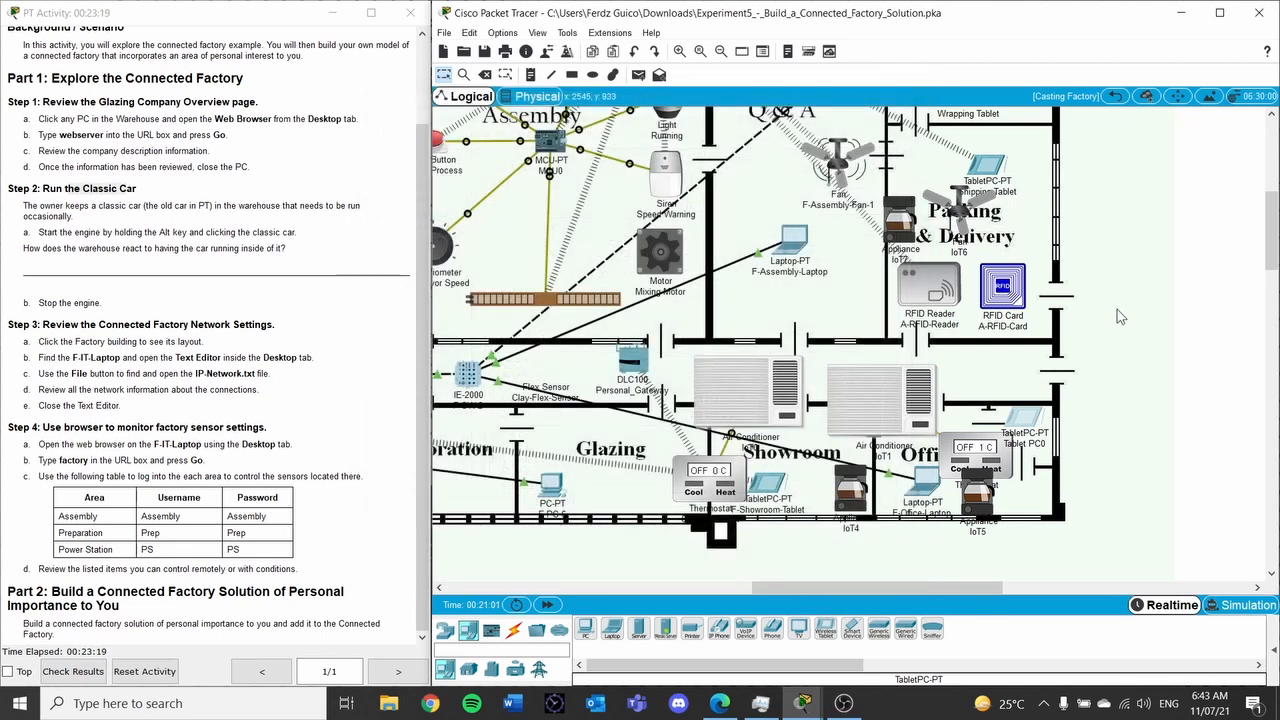
Open Tablet PC0's Desktop and launch its Web Browser
left_click(1022, 418)
left_click(626, 190)
left_click(1034, 422)
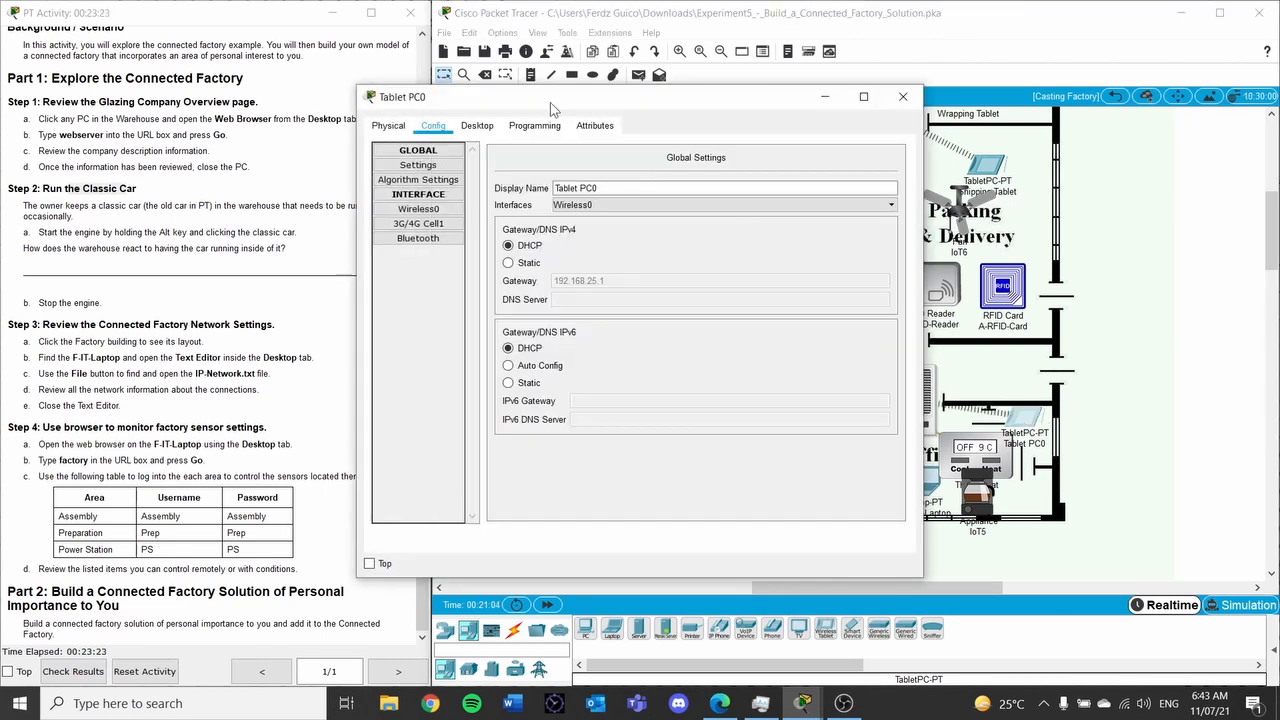
left_click(479, 128)
left_click(530, 128)
left_click(477, 127)
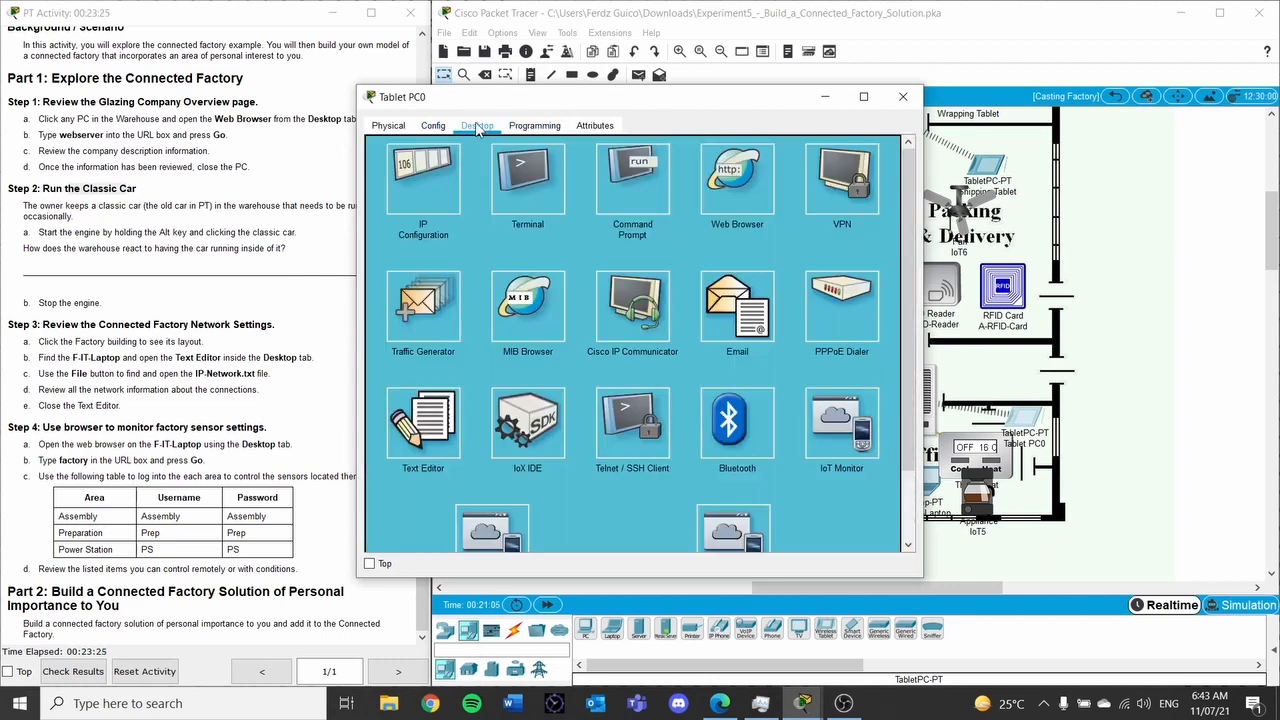
left_click(740, 175)
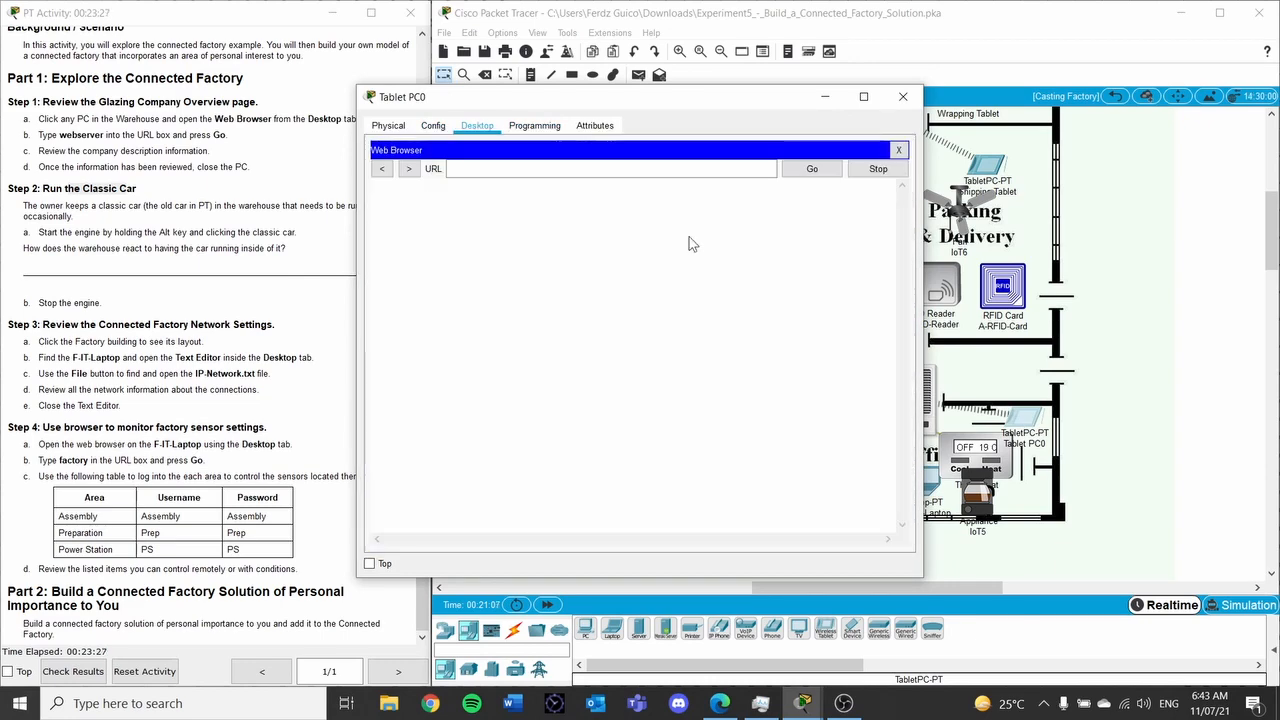
Browse to 192.168.25.1 and log in to the gateway with its credentials
left_click(598, 170)
type("19")
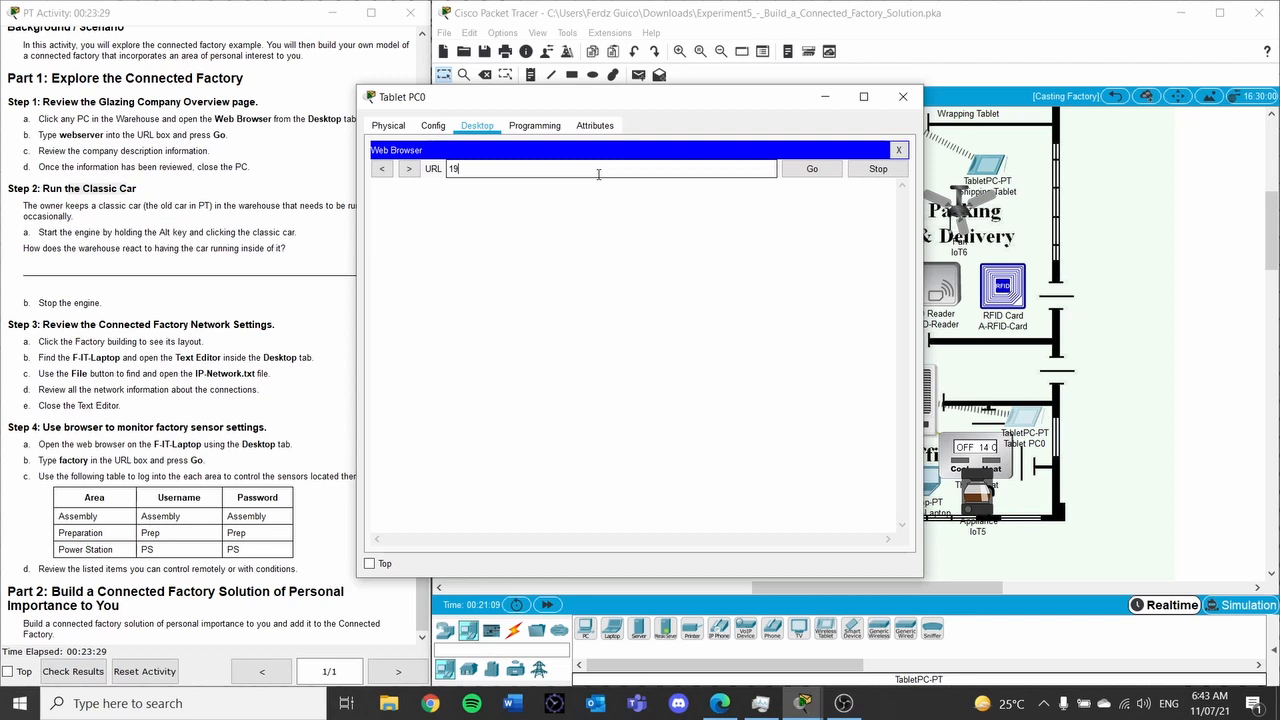
type("25.1")
left_click(812, 169)
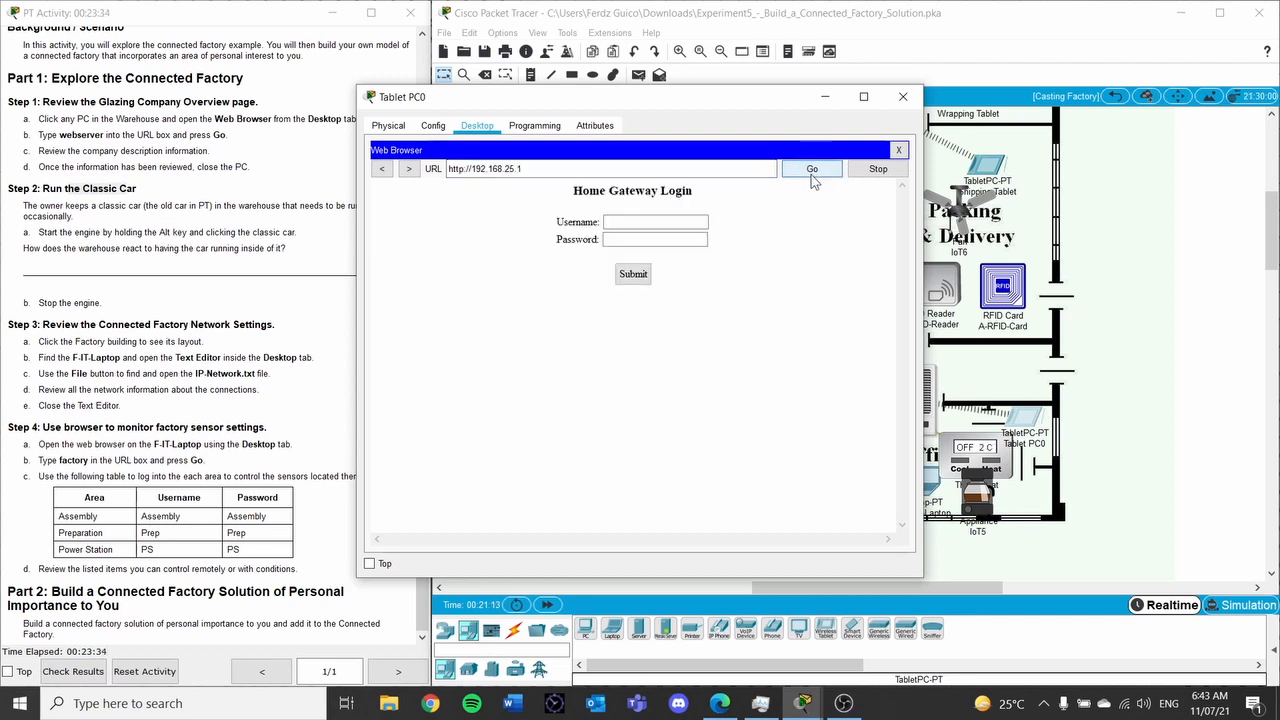
left_click(694, 238)
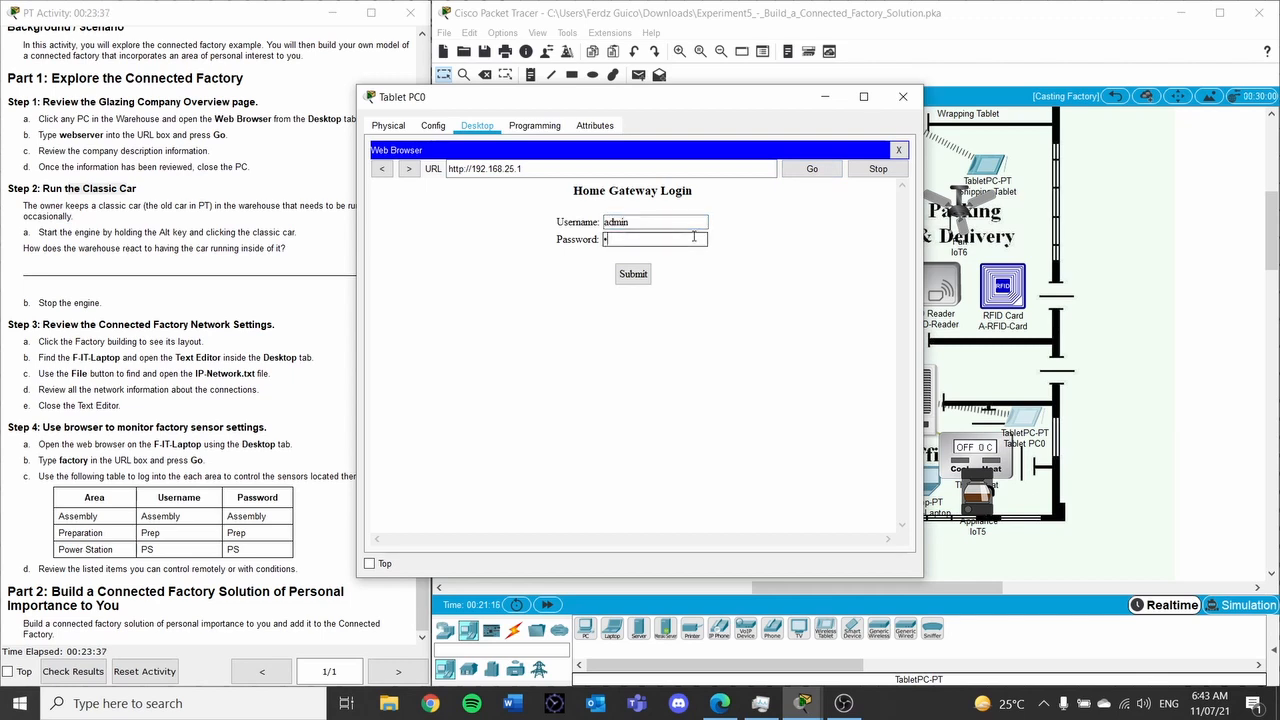
type("admin")
left_click(633, 274)
Expand SR_thermostat in the device list and switch it to Cooling
left_click(645, 218)
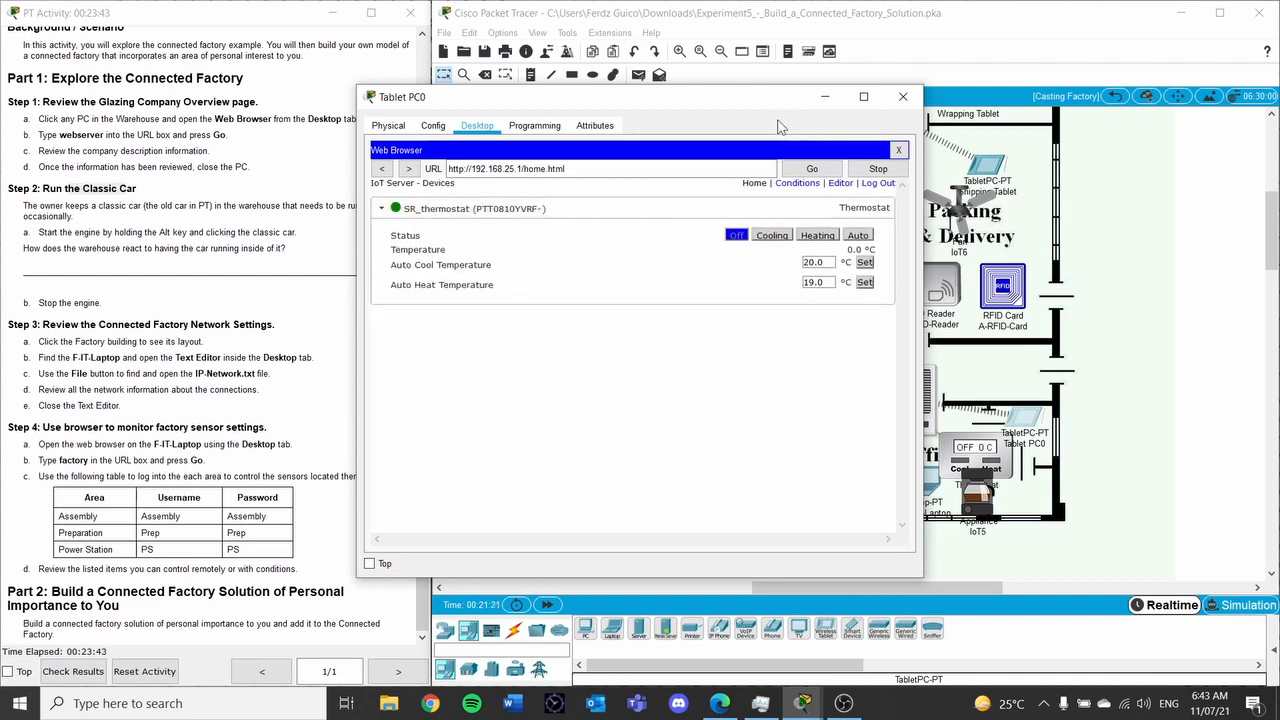
left_click_drag(759, 97, 446, 210)
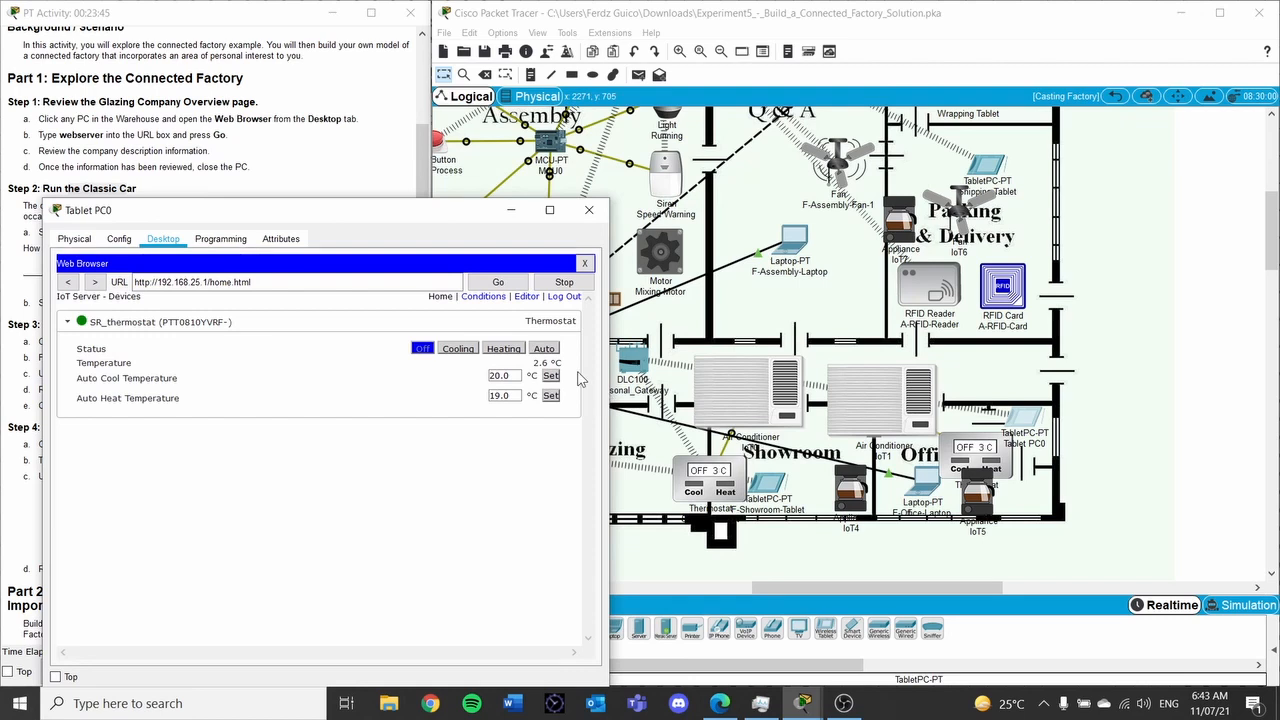
left_click(467, 352)
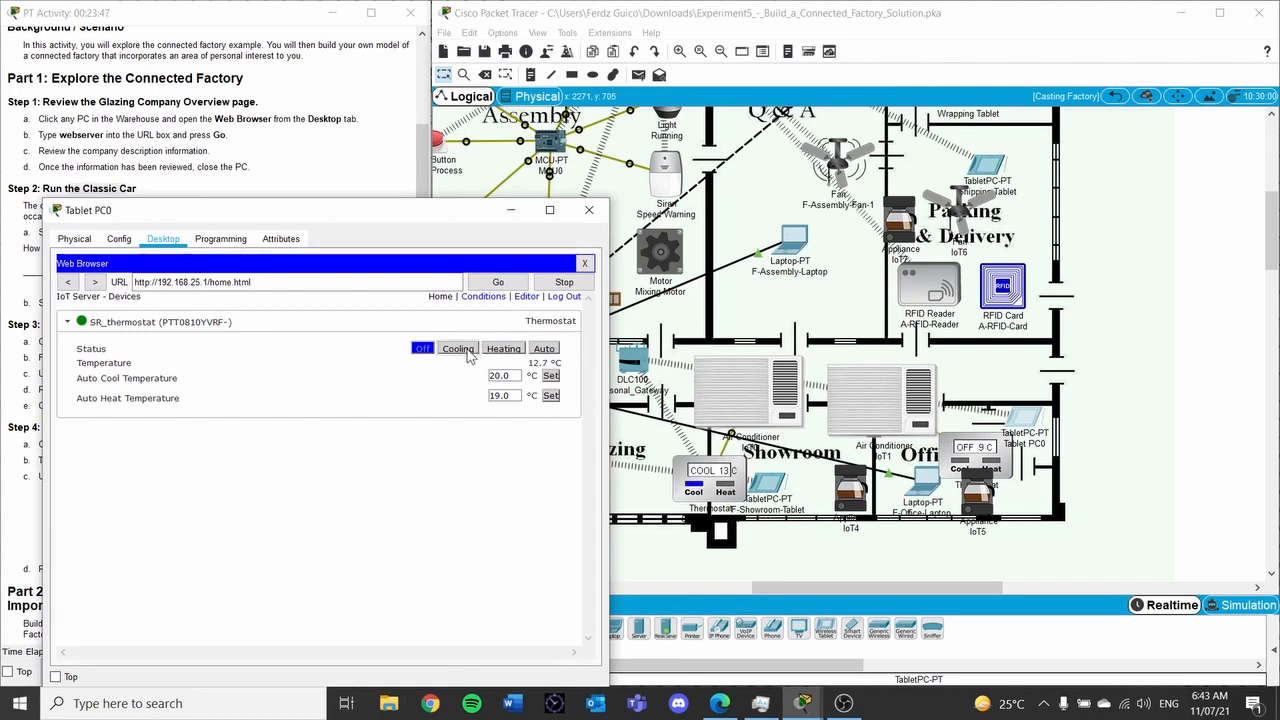
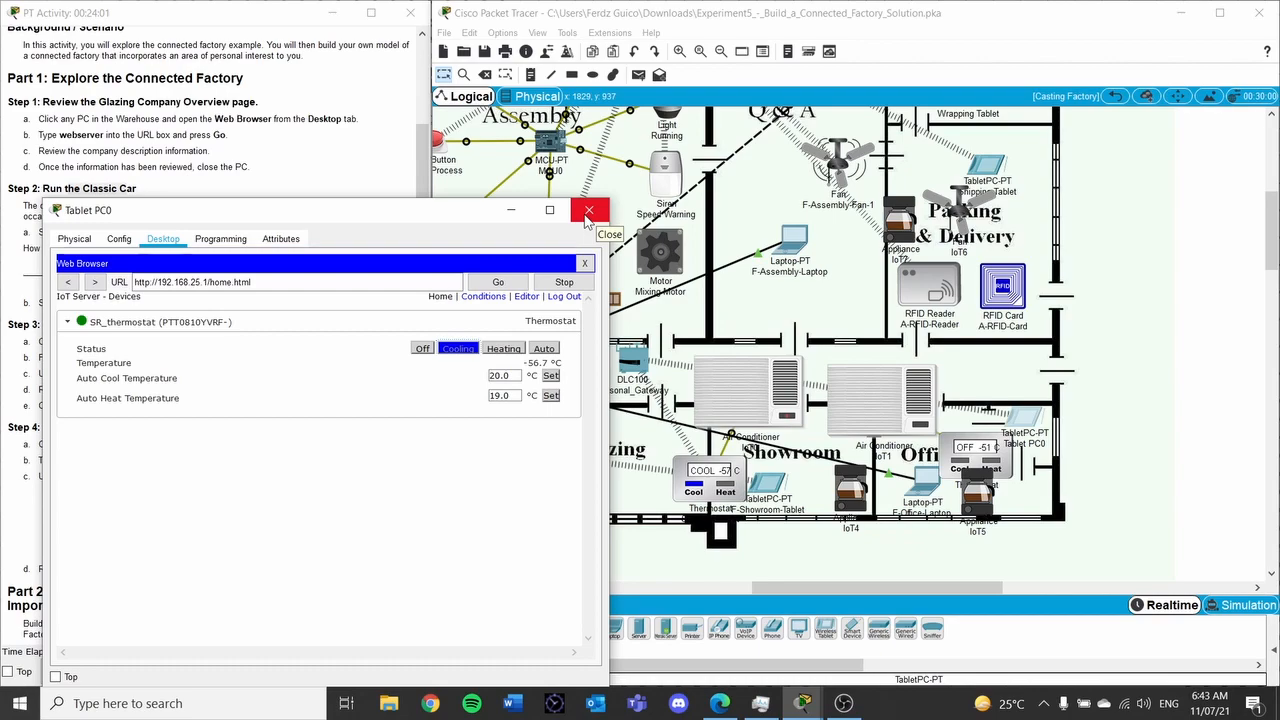
Close Tablet PC0's window to get back to the factory floor plan, with the thermostat cooling
left_click(511, 211)
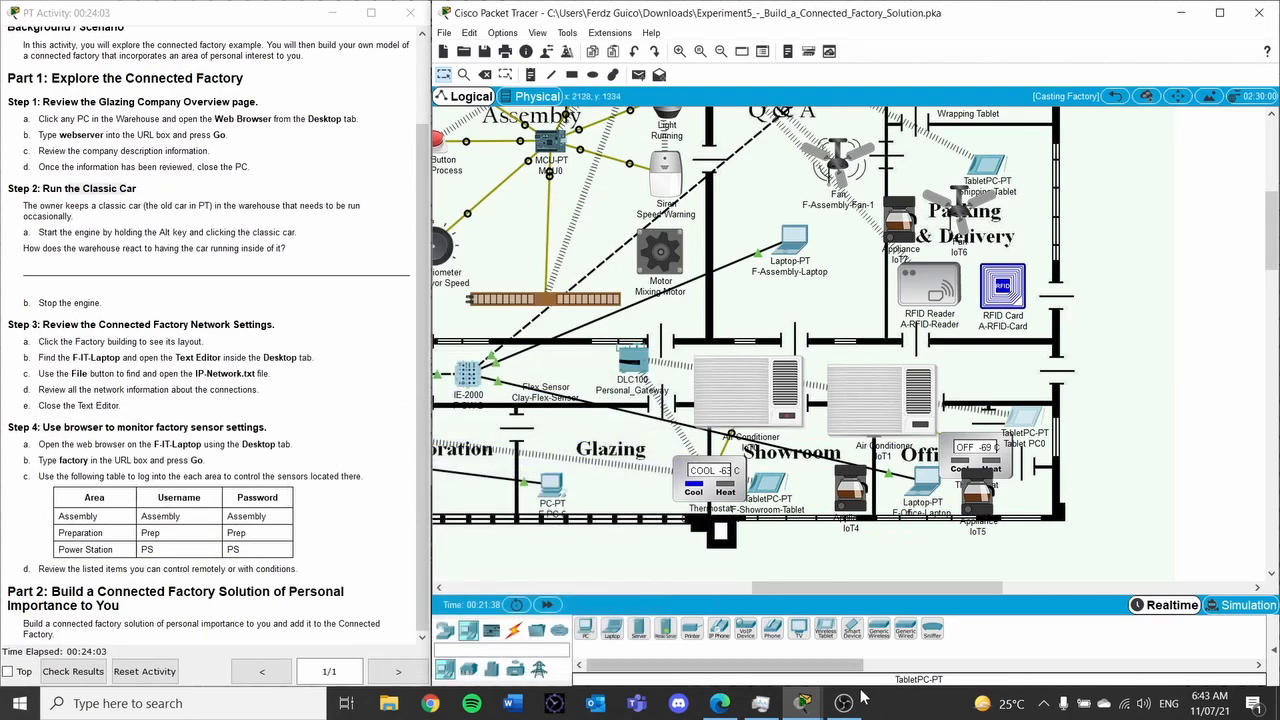
mouse_move(805, 703)
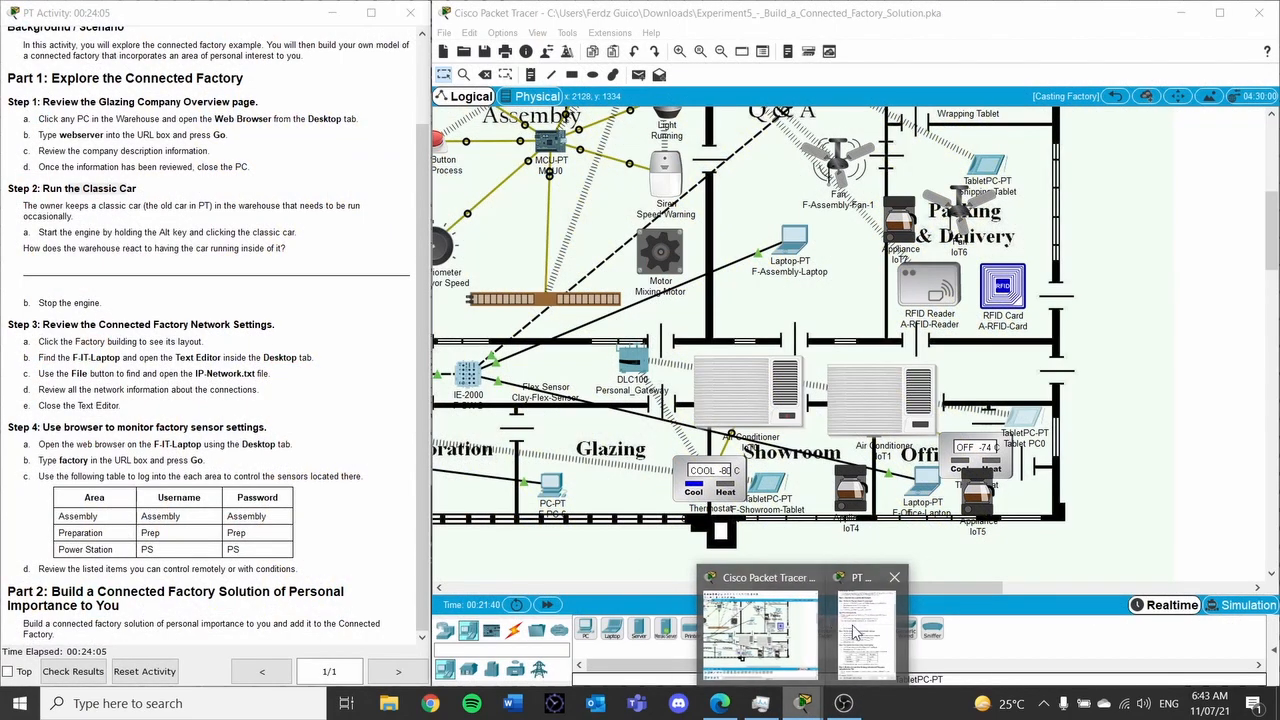
Set the IoT3 thermostat's Wireless0 SSID to Personal_Gateway and close its window
left_click(979, 458)
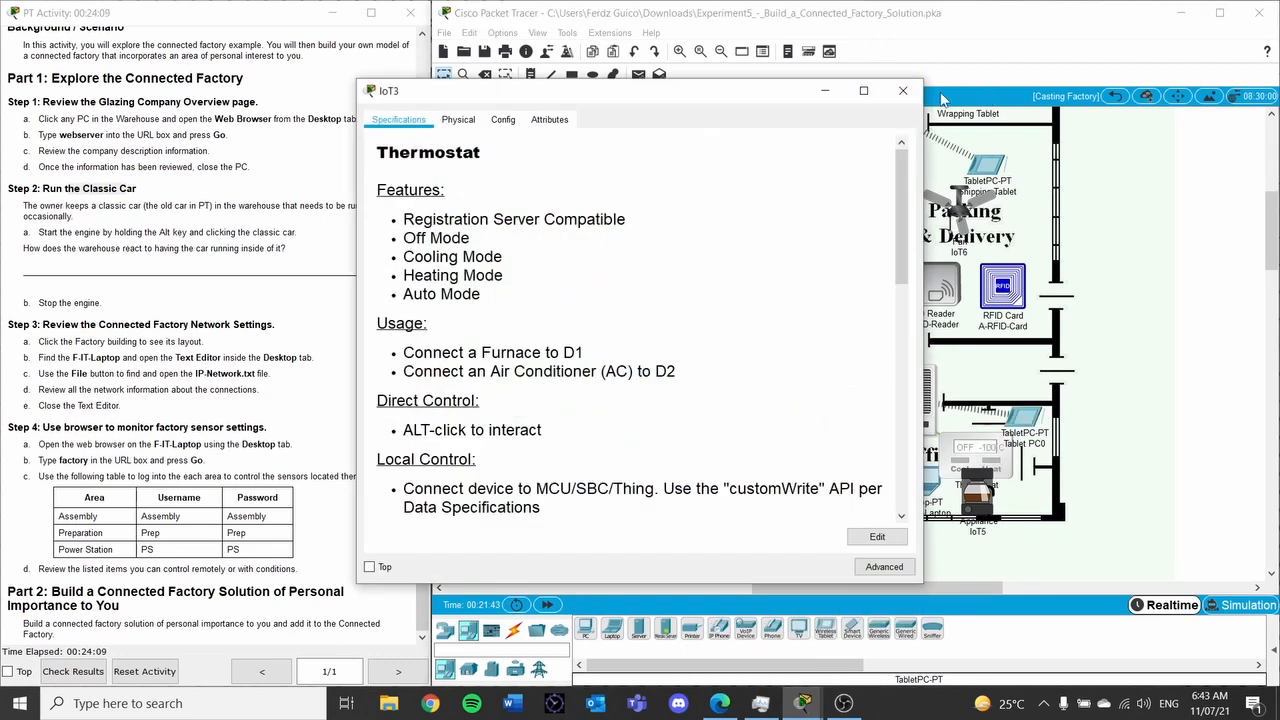
left_click(502, 119)
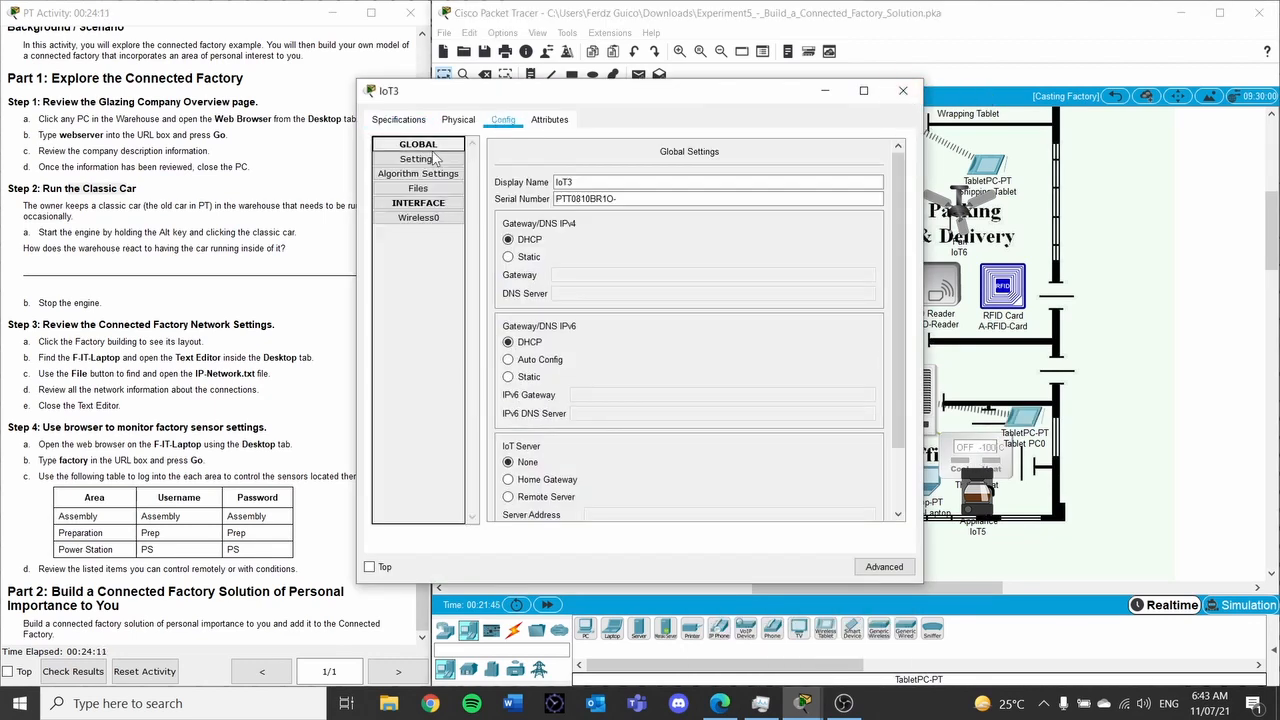
left_click(418, 217)
left_click(760, 198)
type("Personal_Gateway")
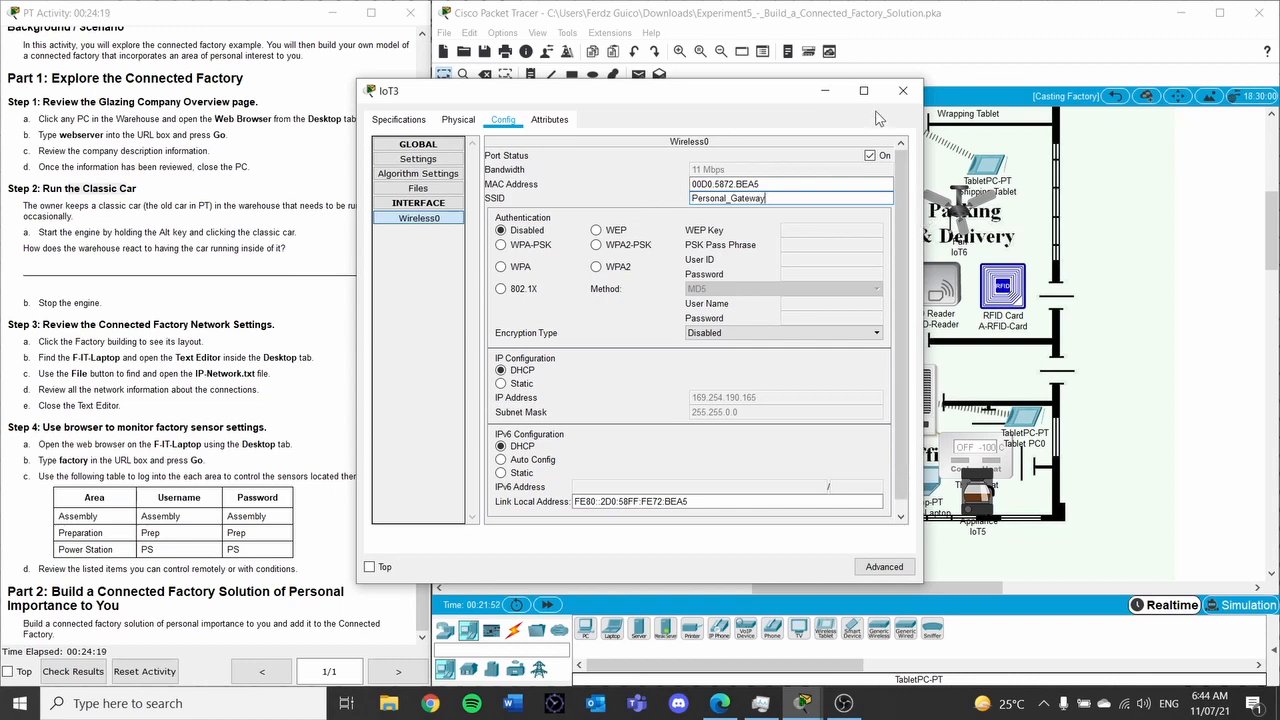
left_click(903, 90)
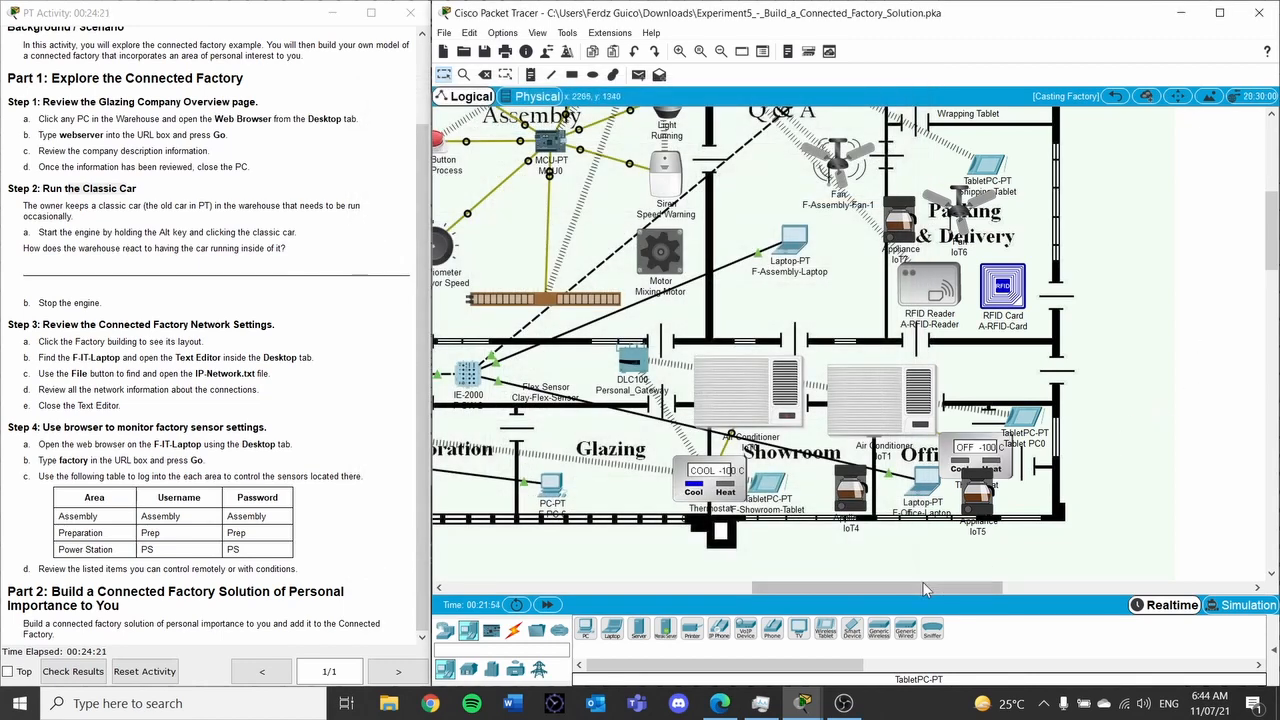
left_click_drag(953, 466, 953, 465)
Change IoT4's network adapter to PT-IOT-NM-1W in its I/O Config
left_click(846, 492)
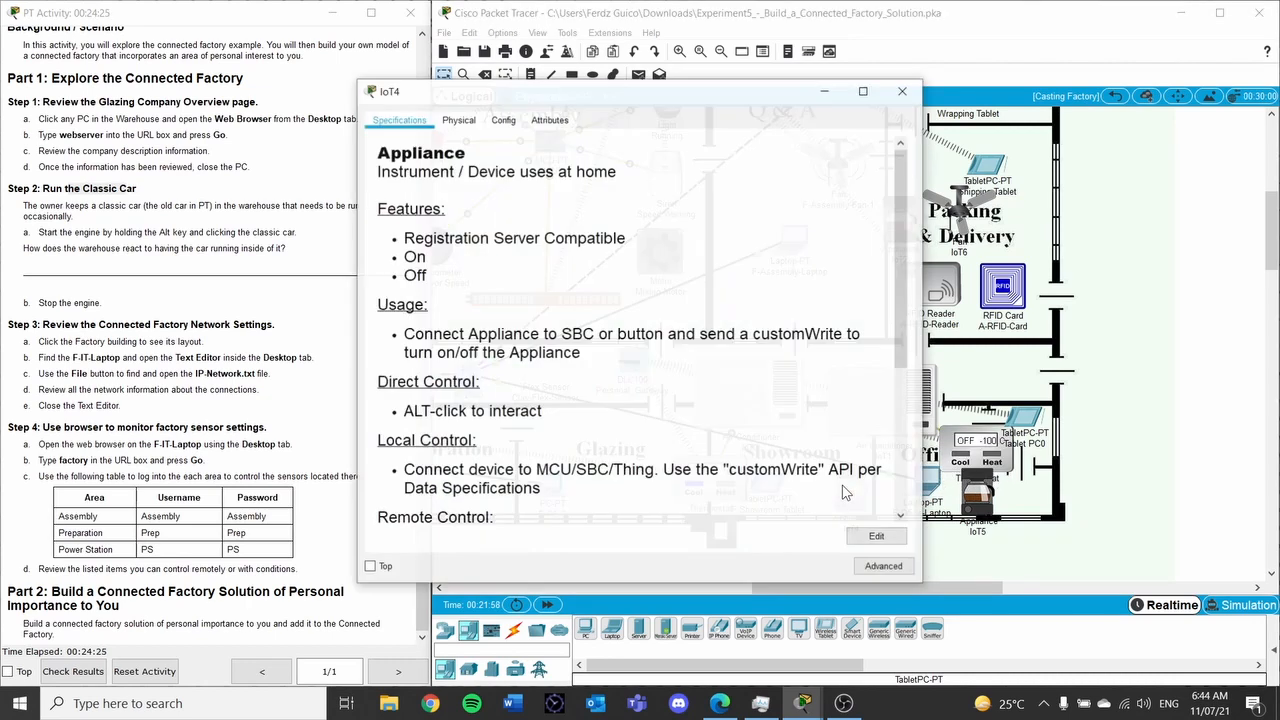
left_click(495, 123)
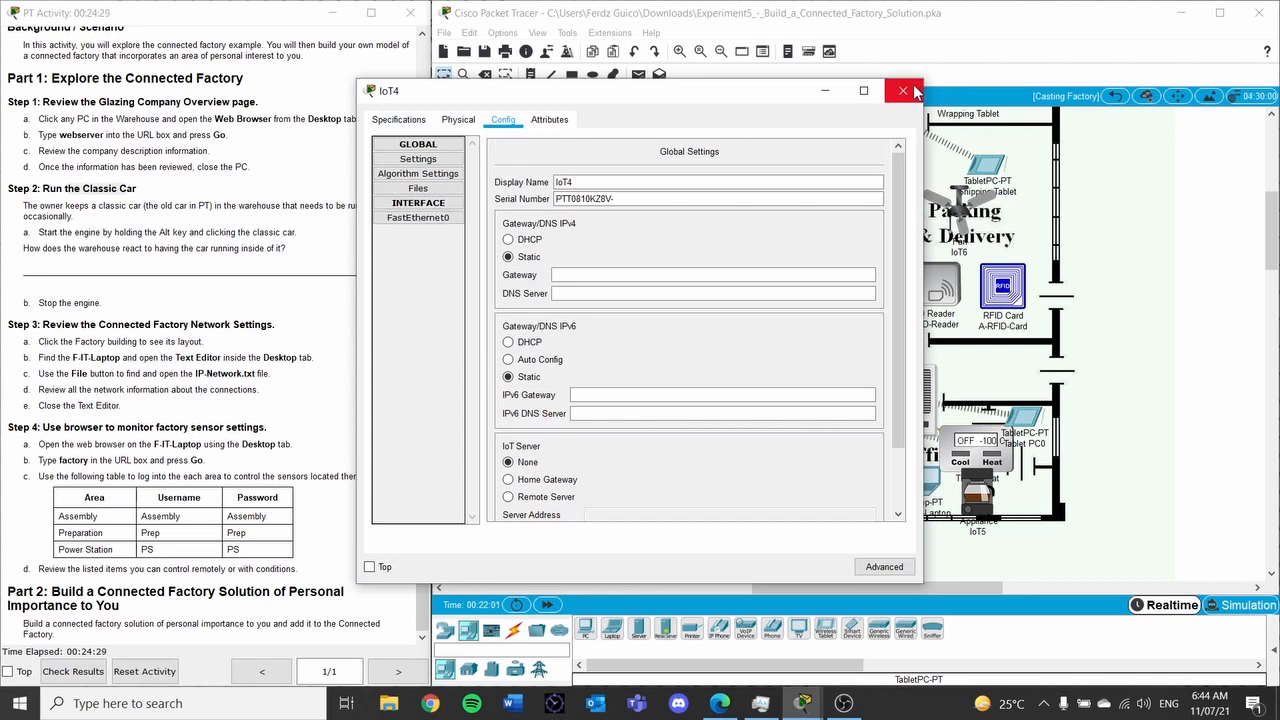
left_click(886, 567)
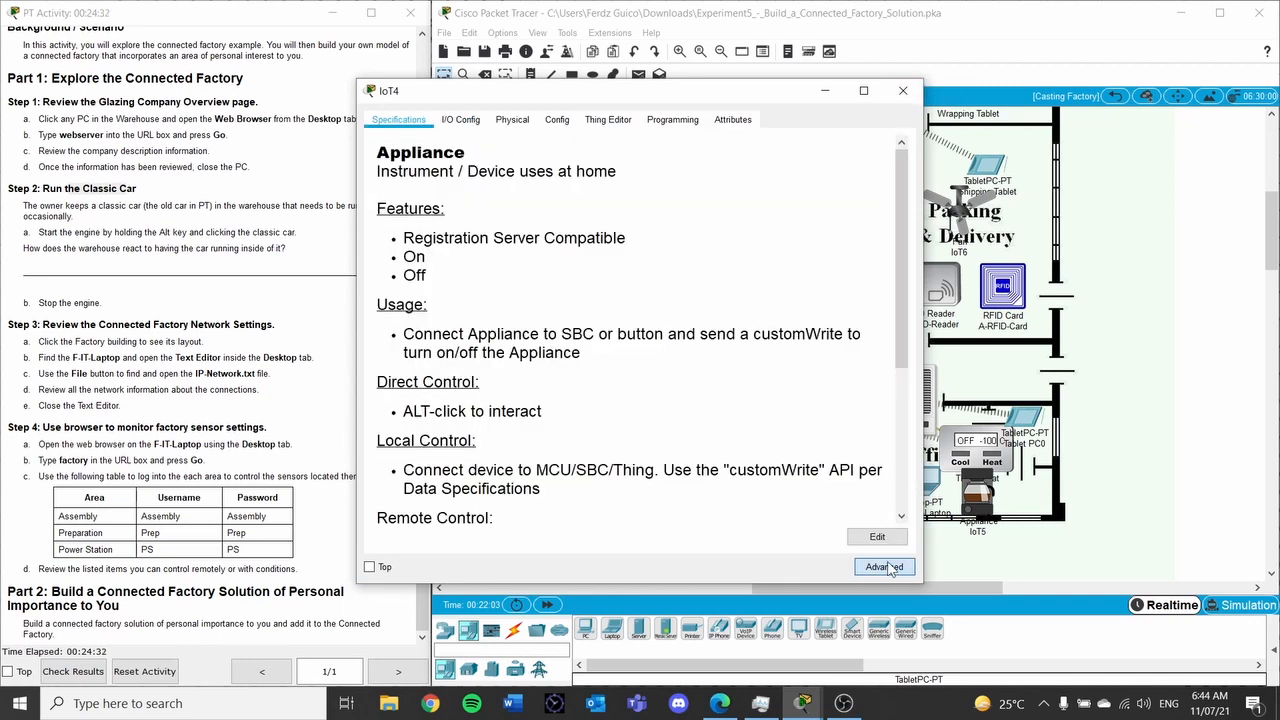
left_click(477, 125)
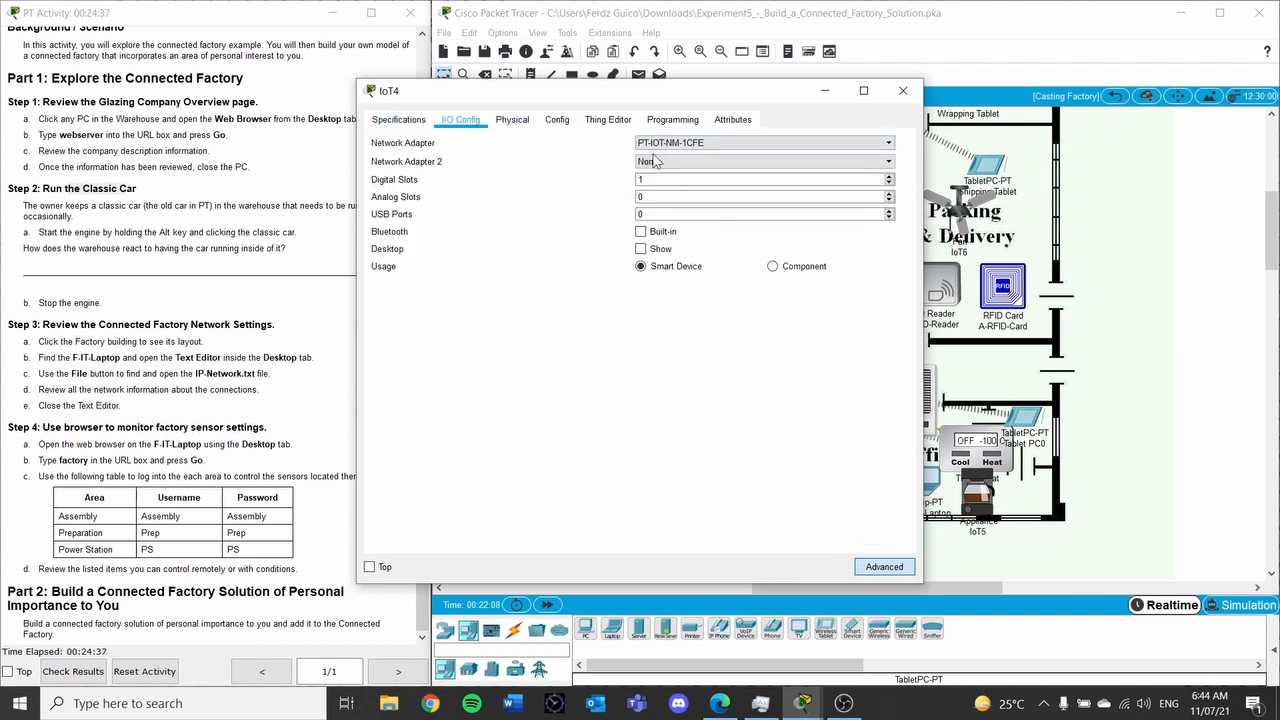
left_click(684, 144)
left_click(705, 198)
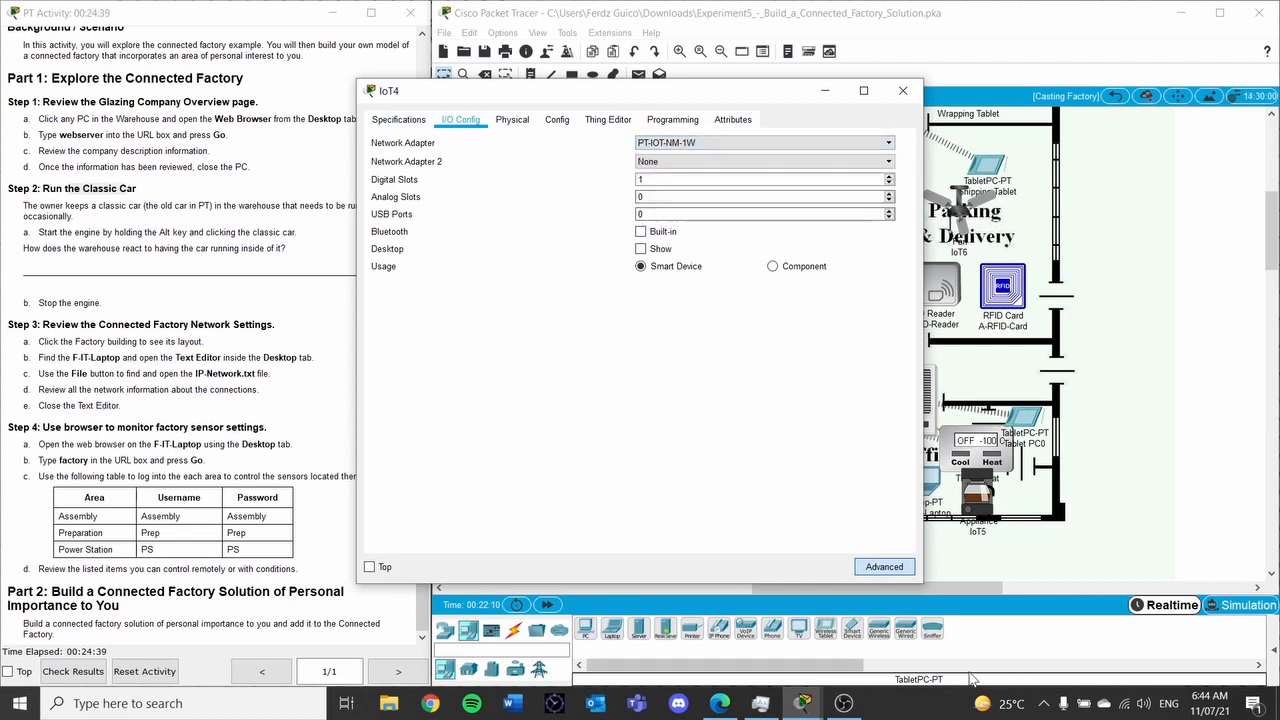
left_click(884, 567)
left_click(903, 90)
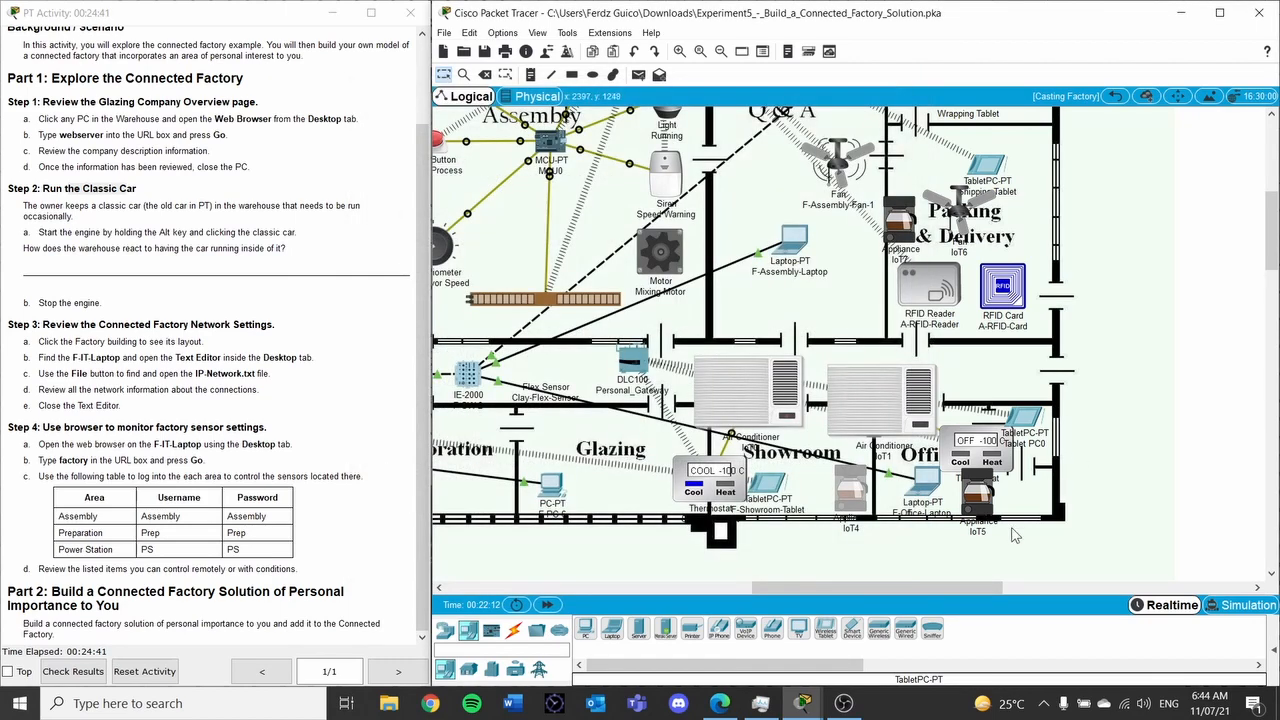
Give IoT5 the PT-IOT-NM-1W wireless network adapter as well
left_click(978, 500)
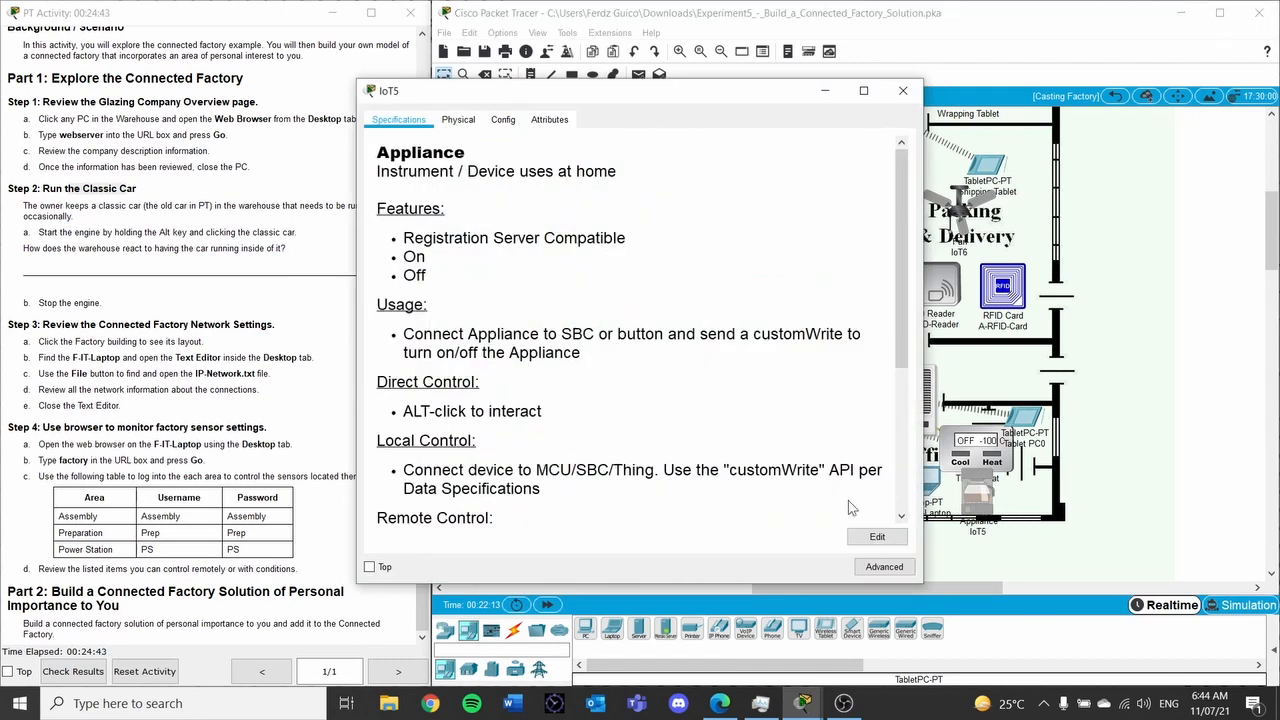
left_click(884, 567)
left_click(461, 120)
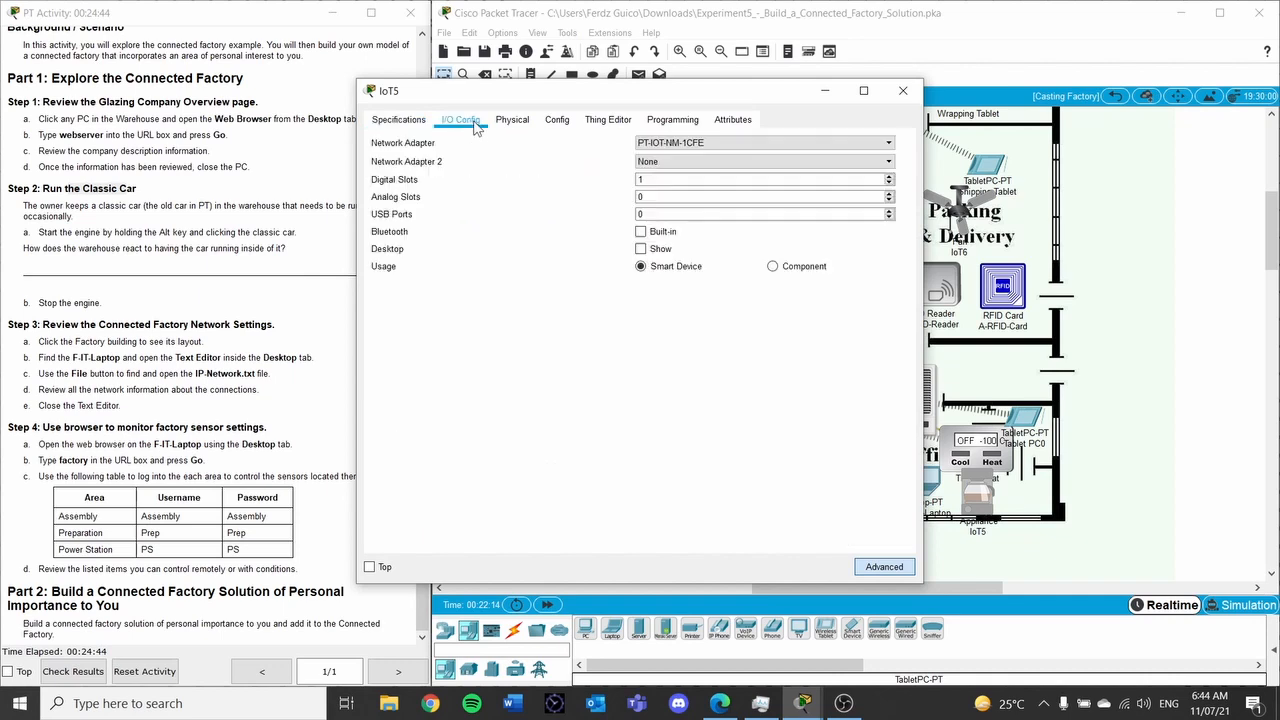
left_click(736, 145)
left_click(715, 198)
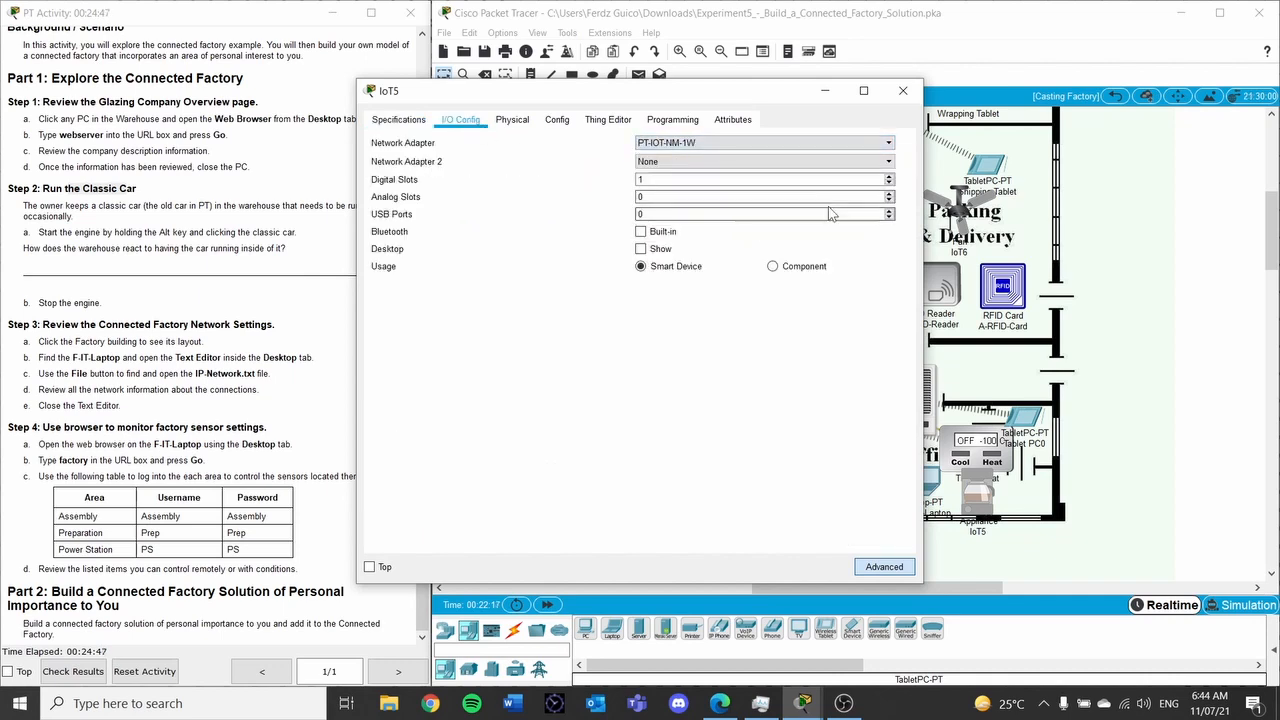
left_click(903, 91)
left_click(985, 458)
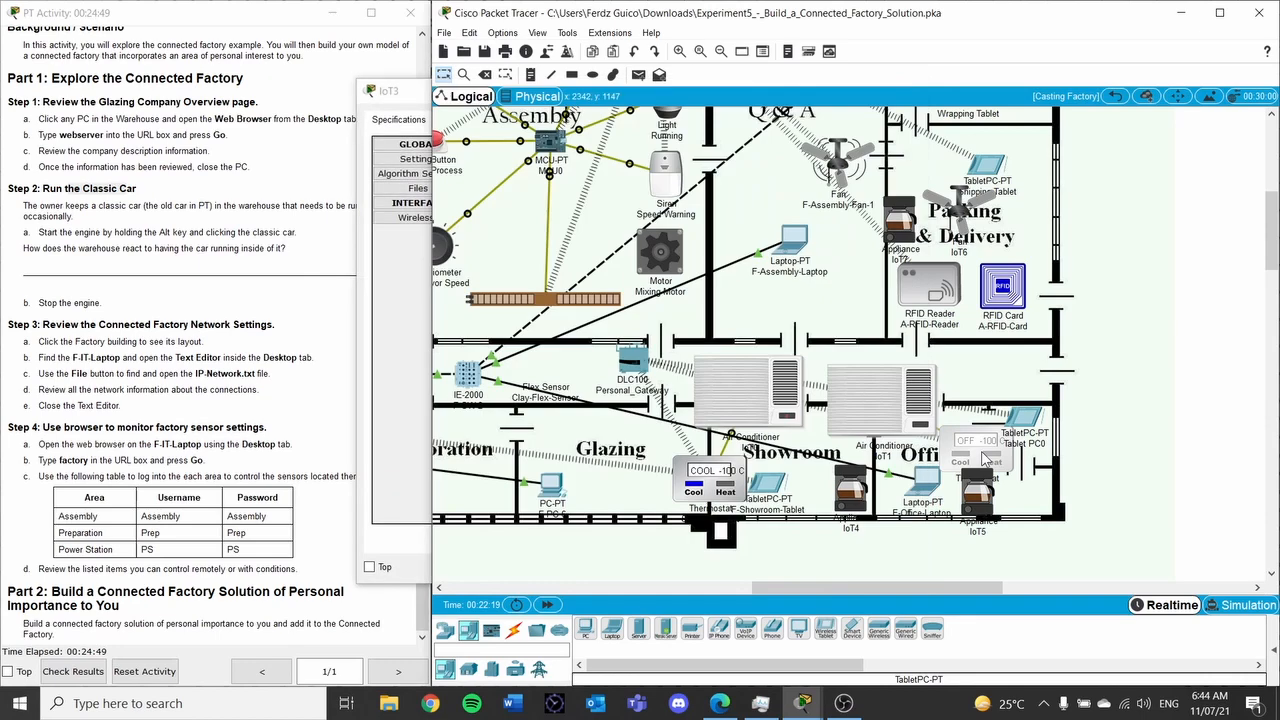
Change IoT3's display name to Office_Thermostat and close its window
left_click(408, 93)
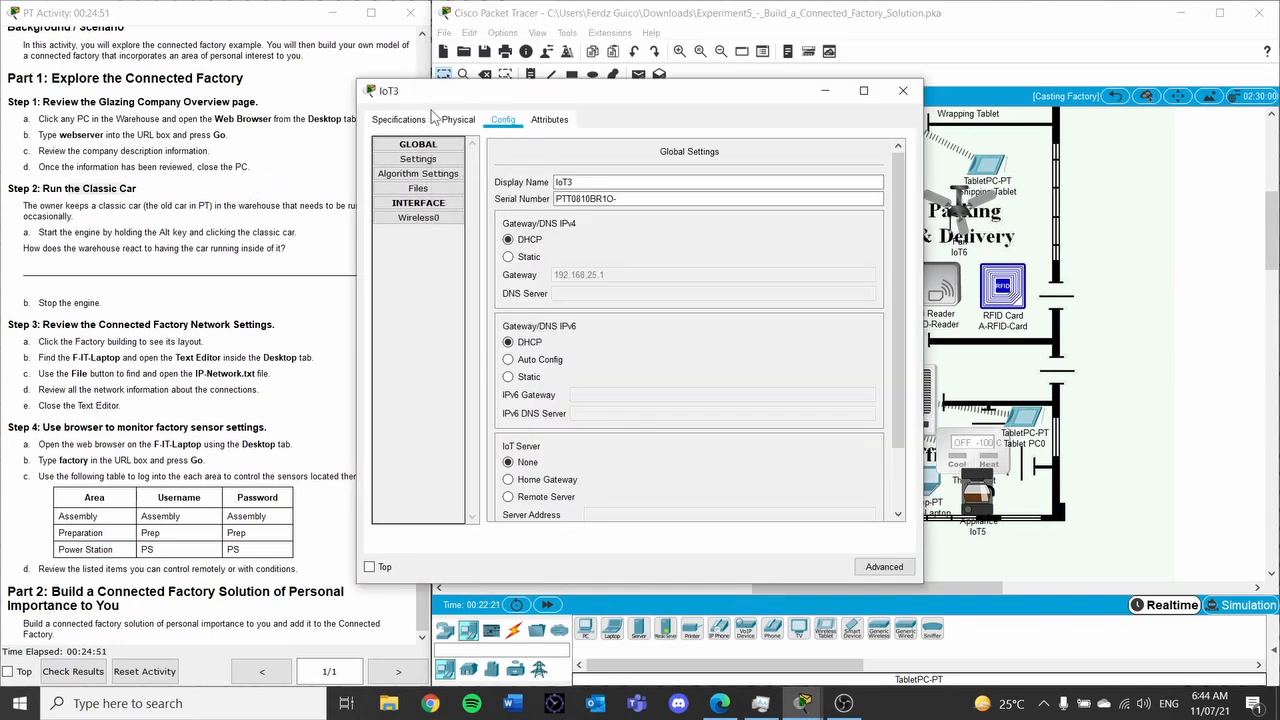
left_click(440, 160)
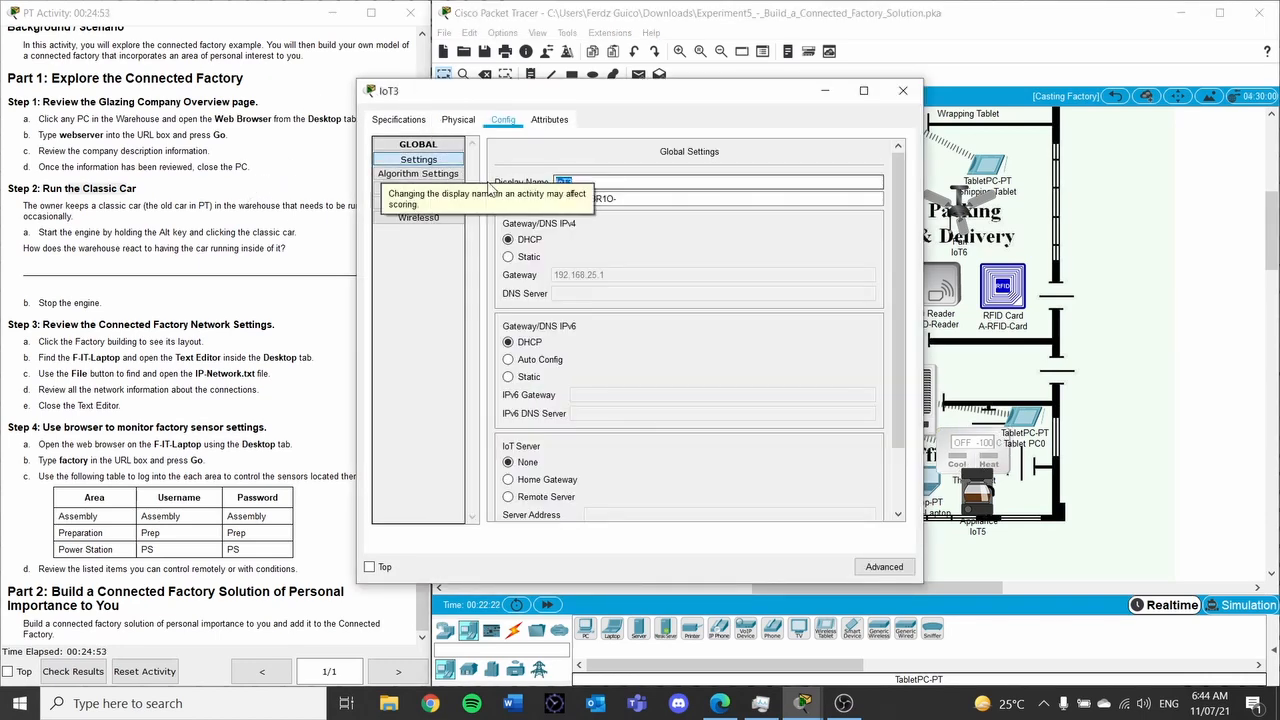
type("Office_")
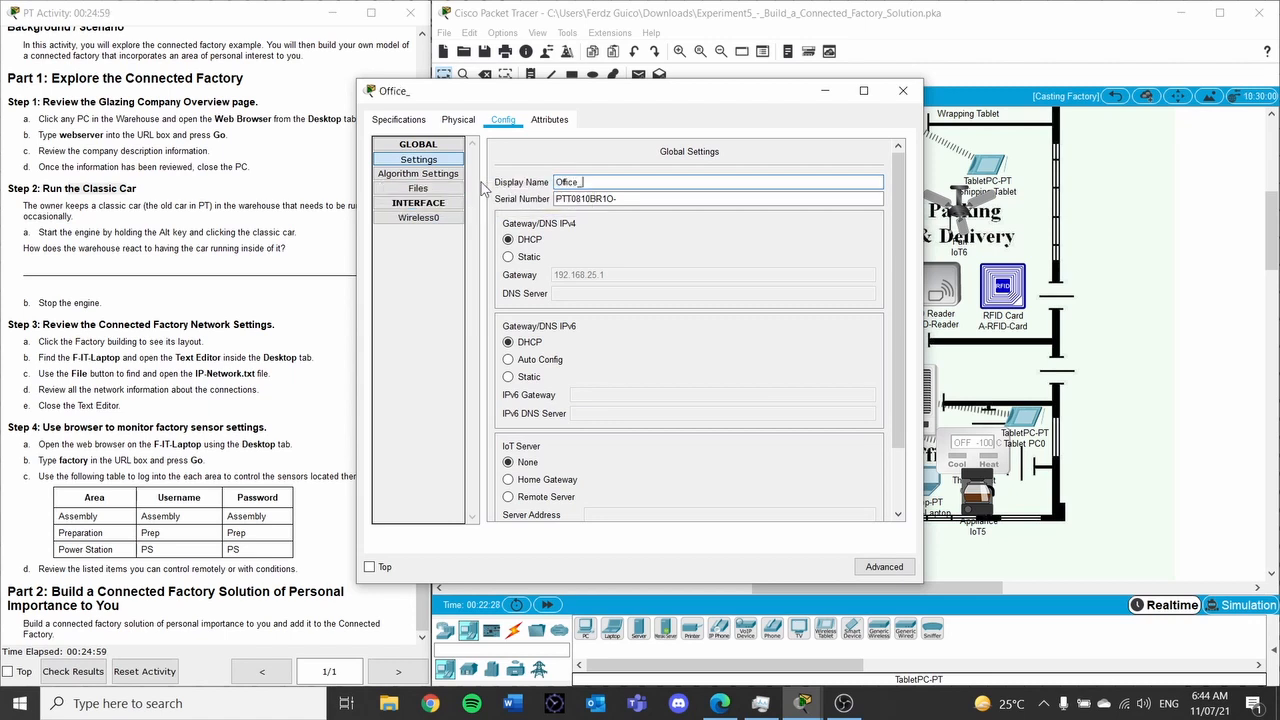
type("Thermosta")
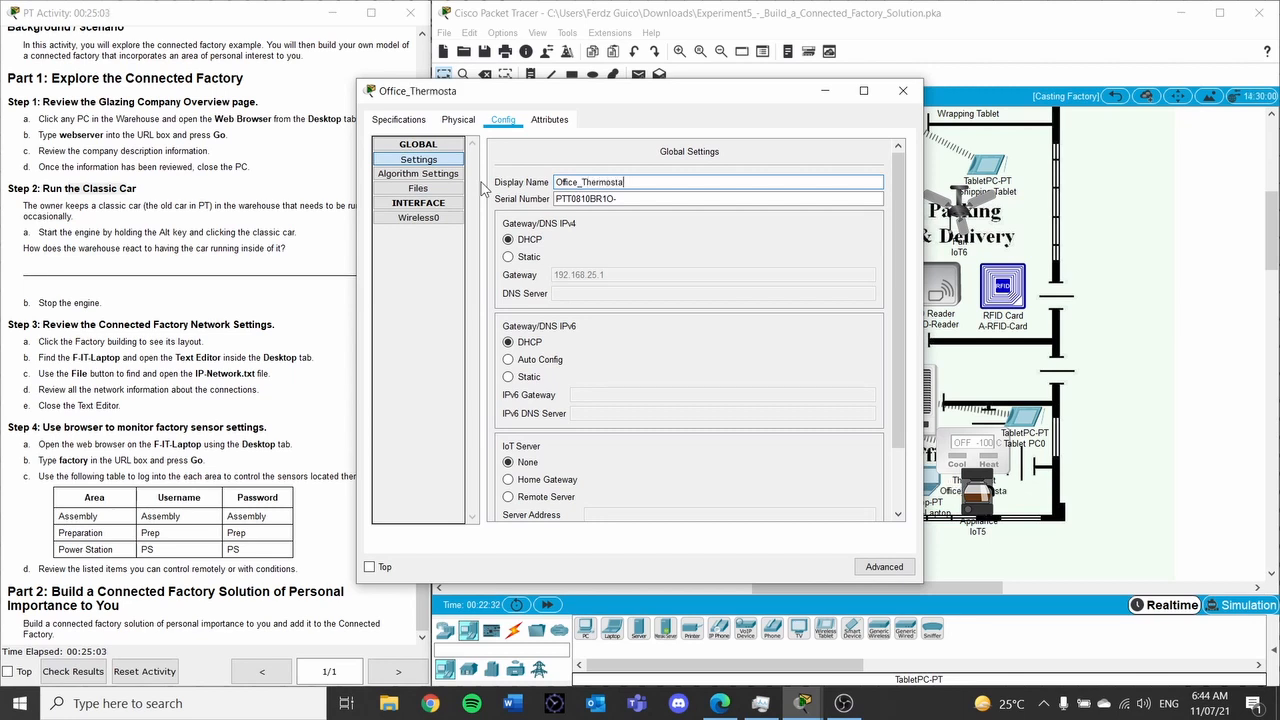
type("t")
left_click(916, 91)
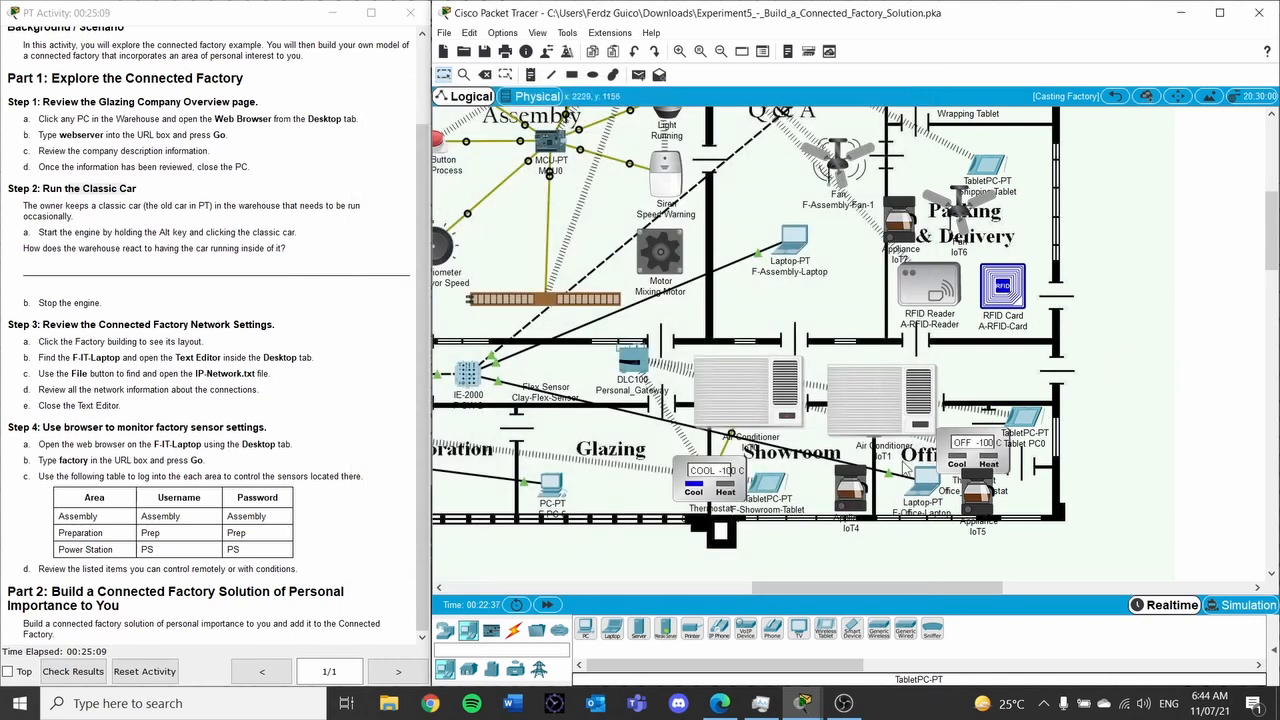
Rename the IoT4 appliance to SR_Coffee
left_click(857, 498)
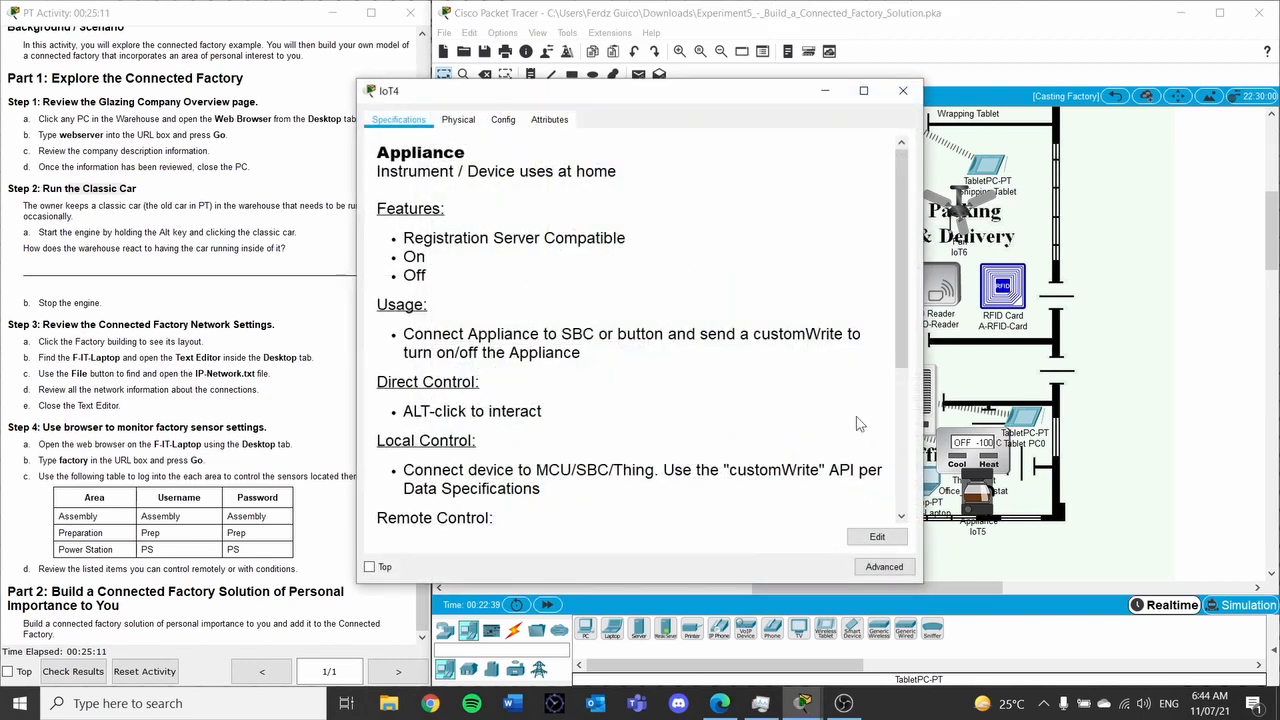
left_click(503, 119)
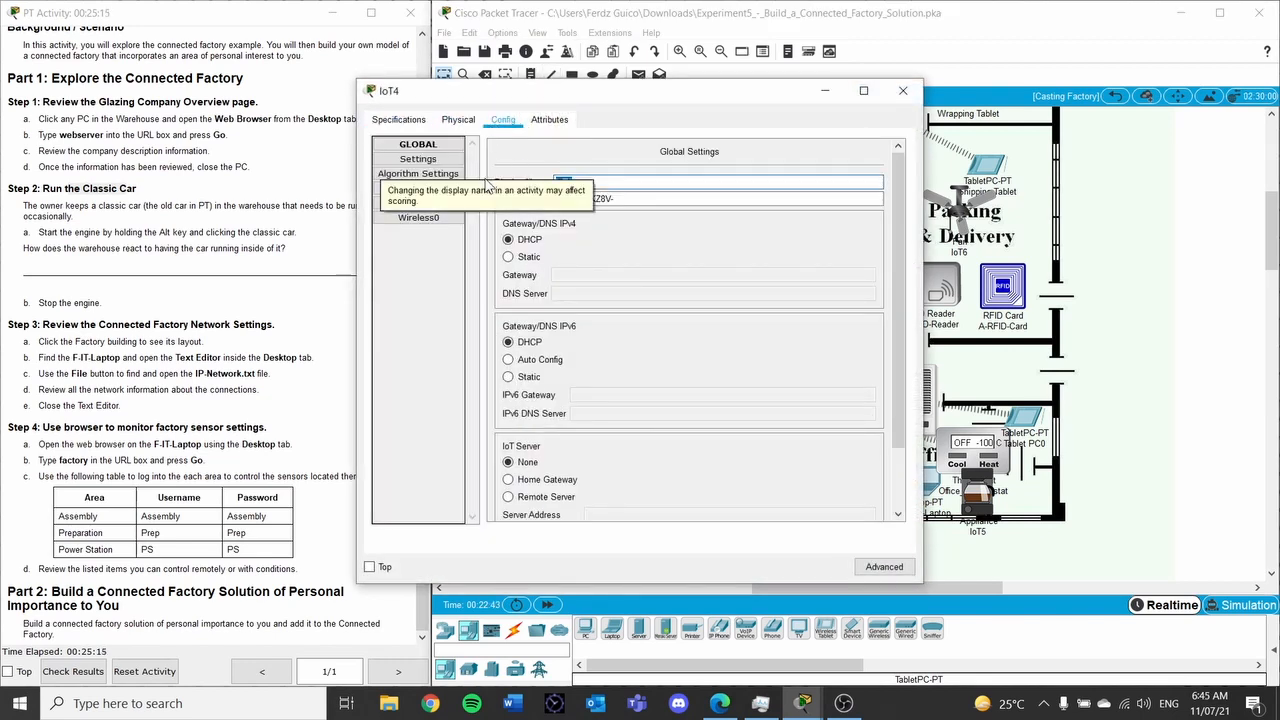
type("SR_Coffee")
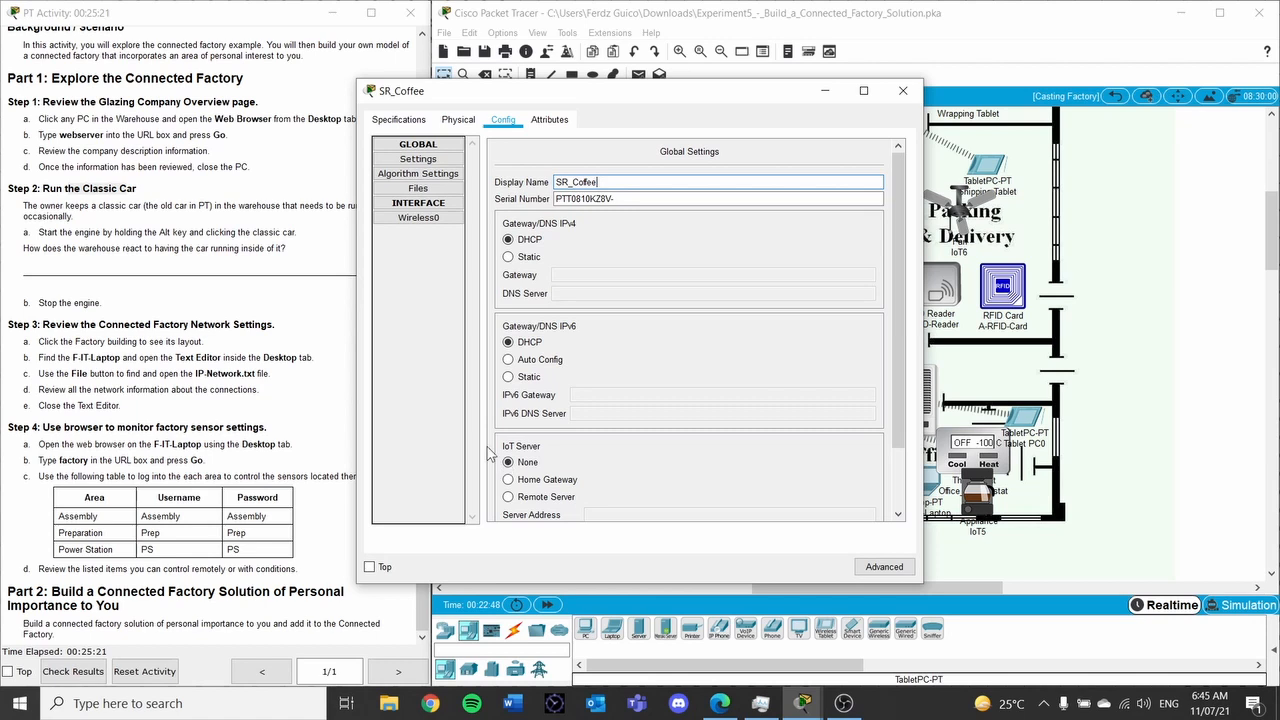
scroll(588, 452, "down", 2)
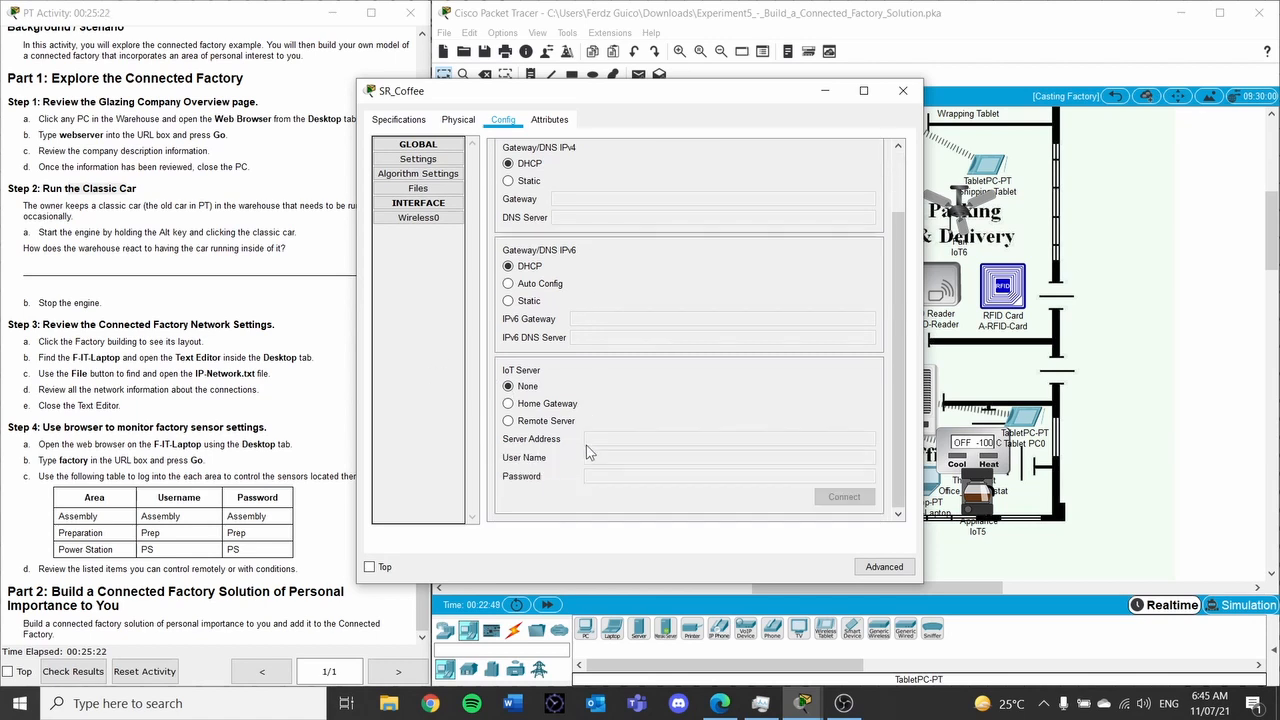
Change SR_Coffee's wireless SSID from HomeGateway to Personal_Gateway
left_click(447, 220)
double_click(780, 197)
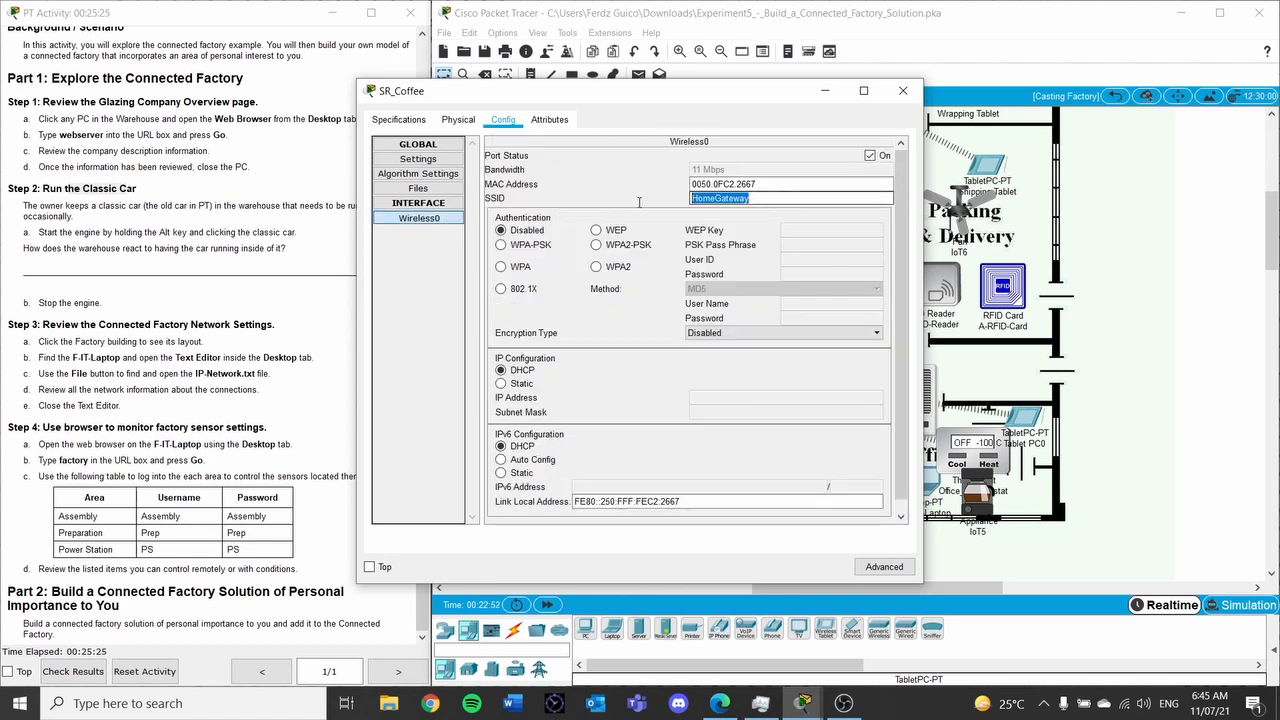
type("Pers")
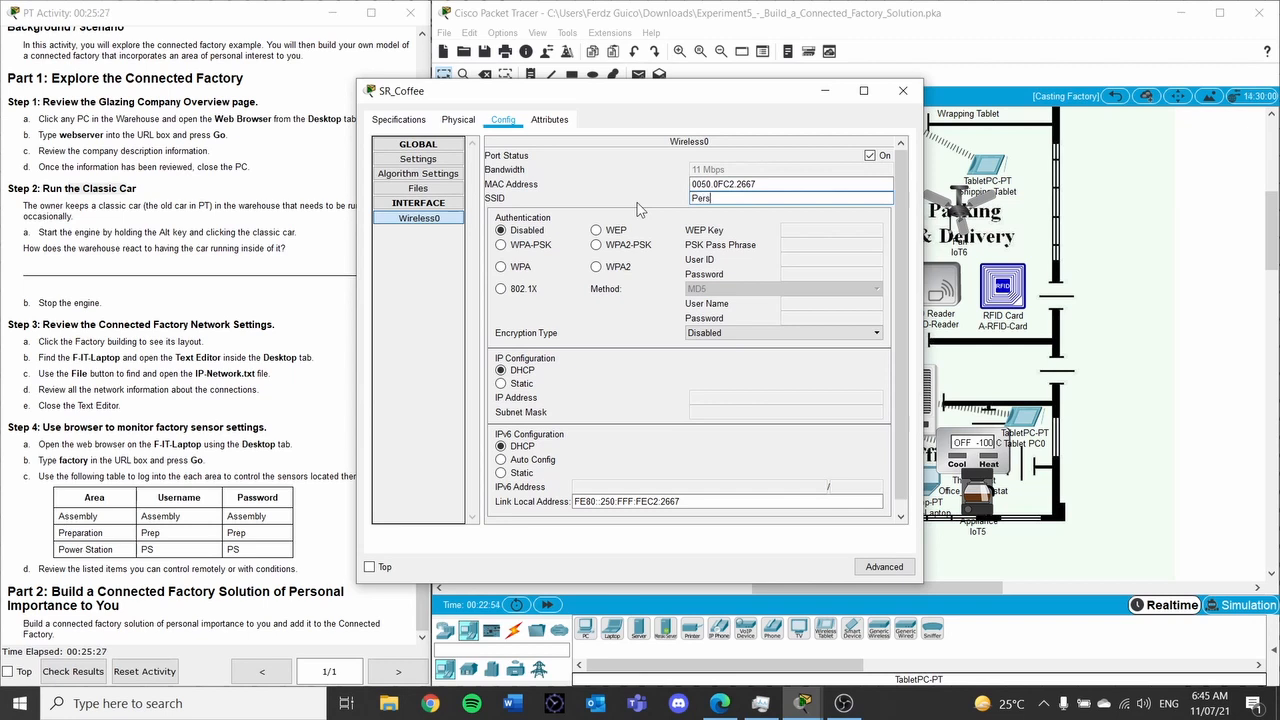
type("onal_Ga")
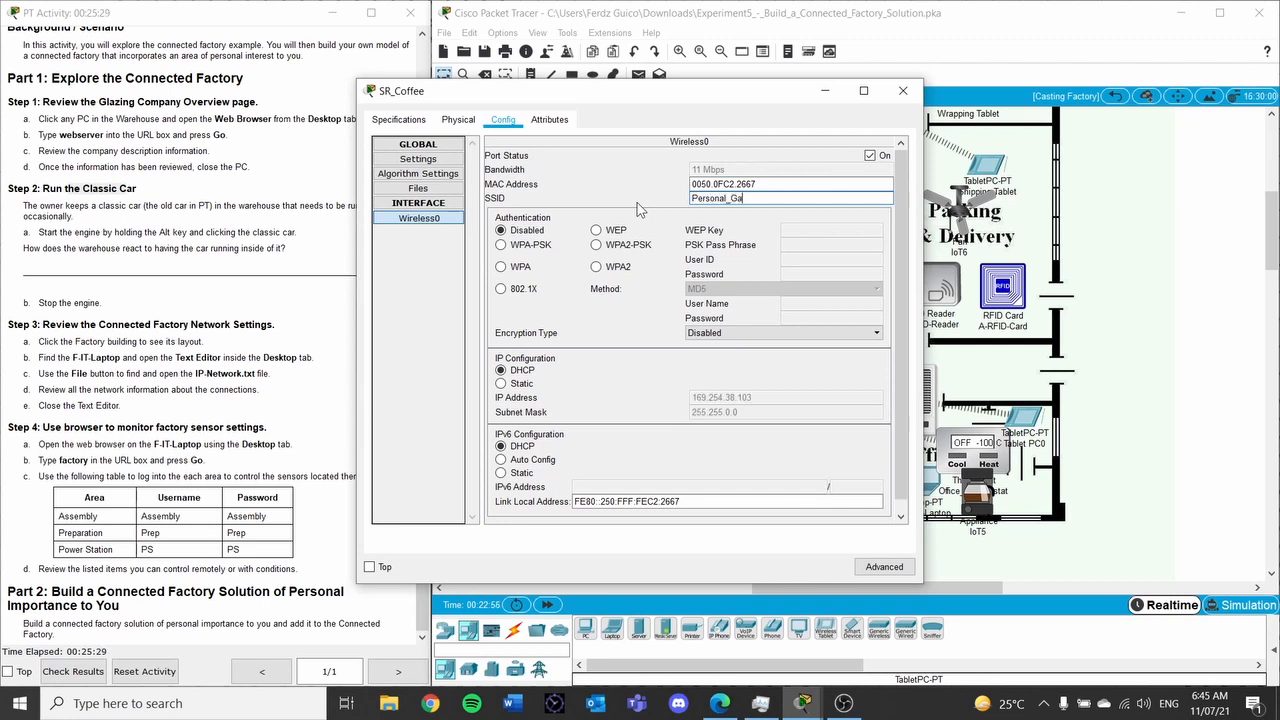
type("teway")
Connect SR_Coffee to remote IoT server 192.168.25.1 with the server's credentials, then close it
left_click(418, 159)
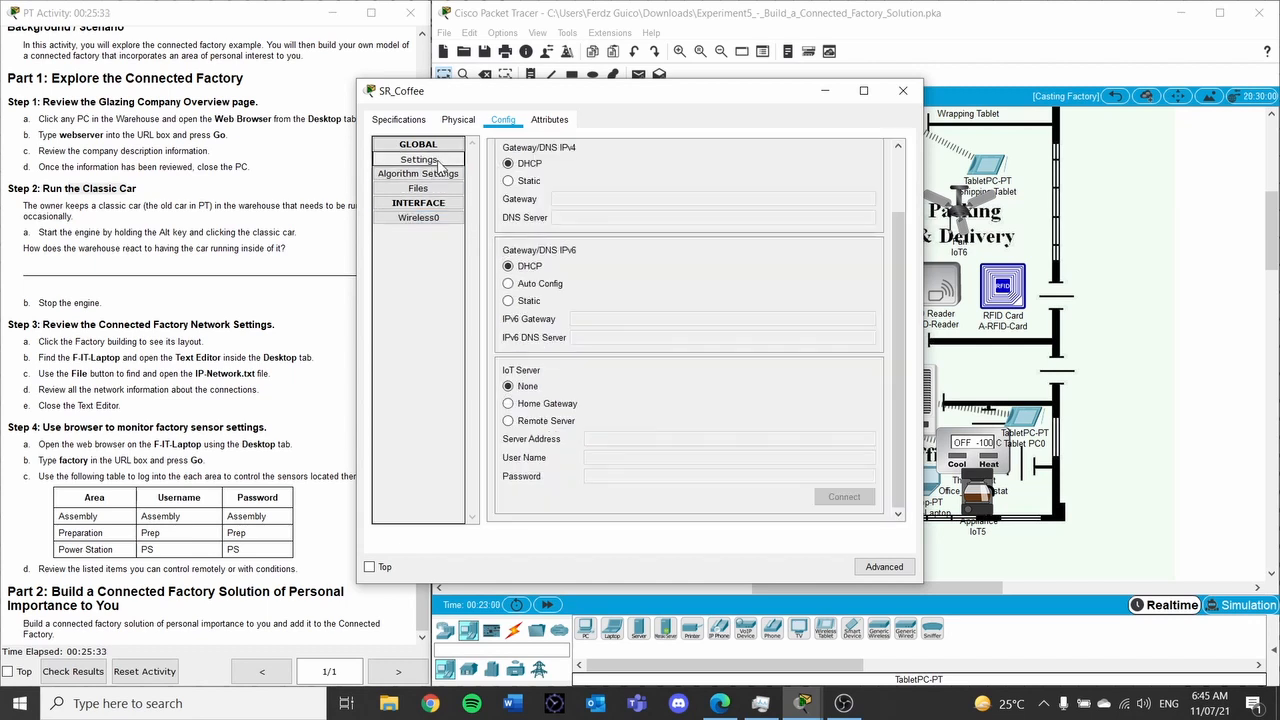
left_click(507, 421)
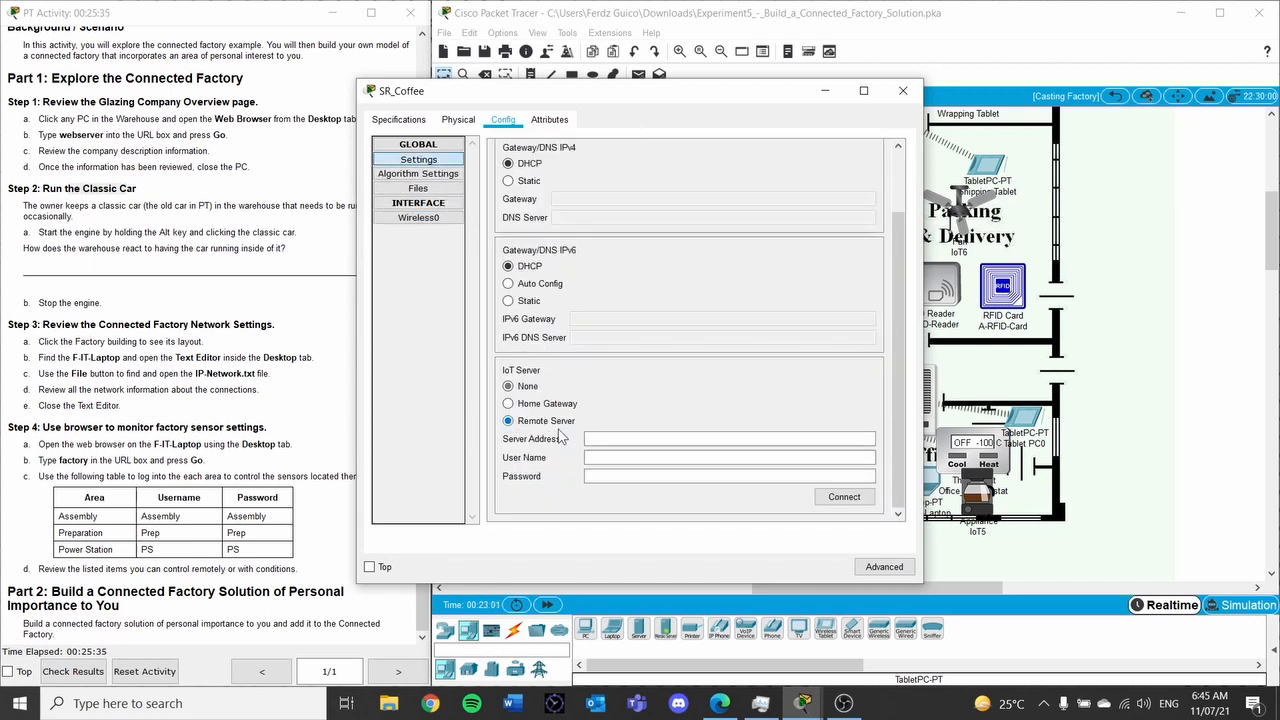
left_click(679, 437)
type("192.165")
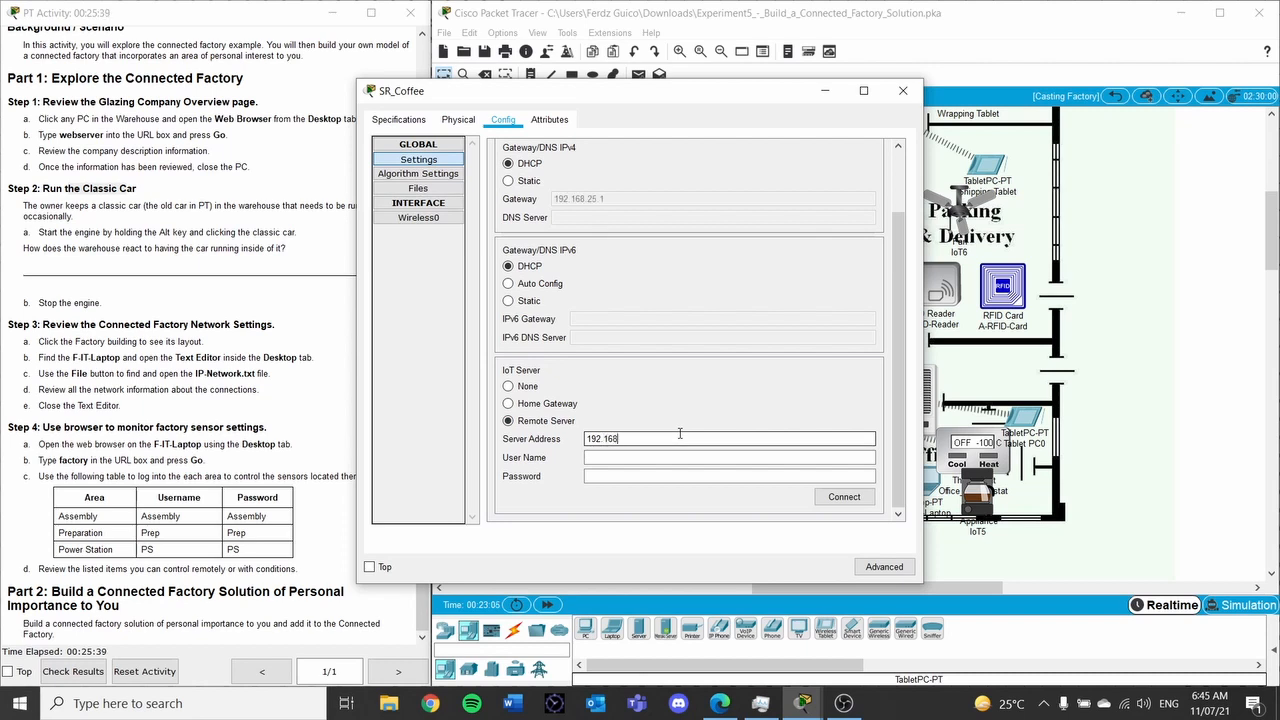
left_click(687, 457)
type("admin")
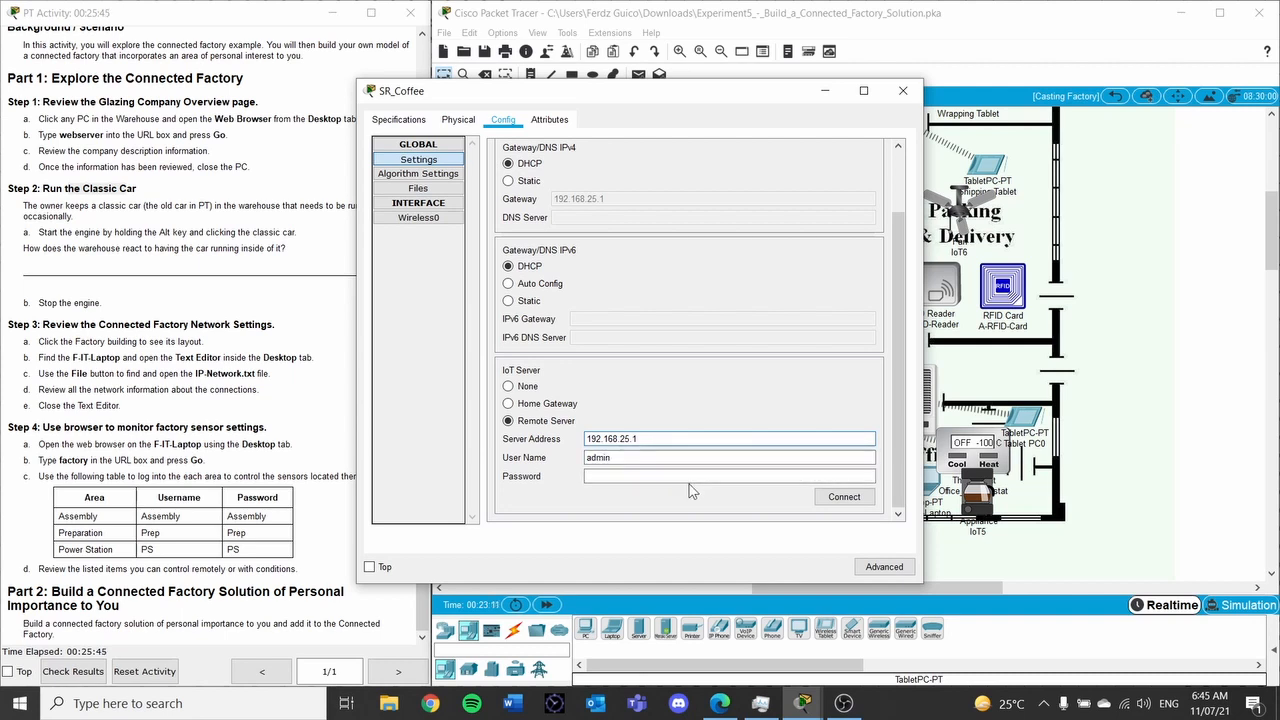
left_click(686, 477)
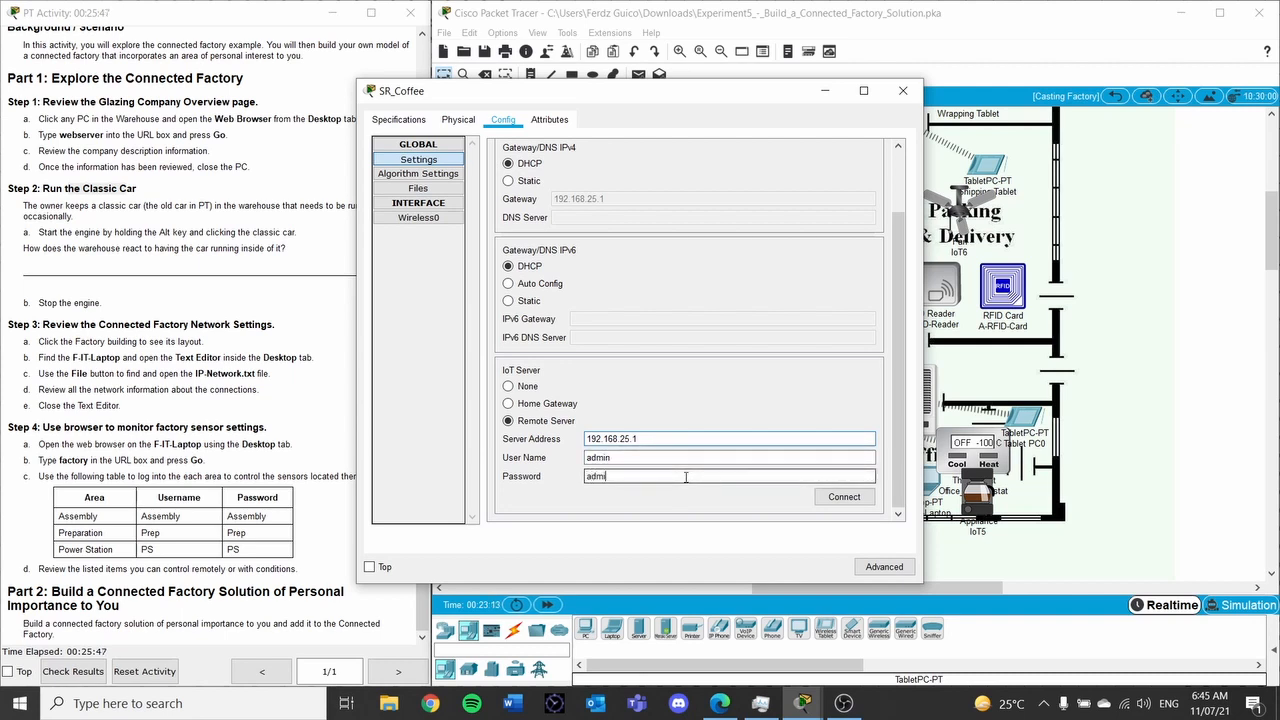
left_click(844, 497)
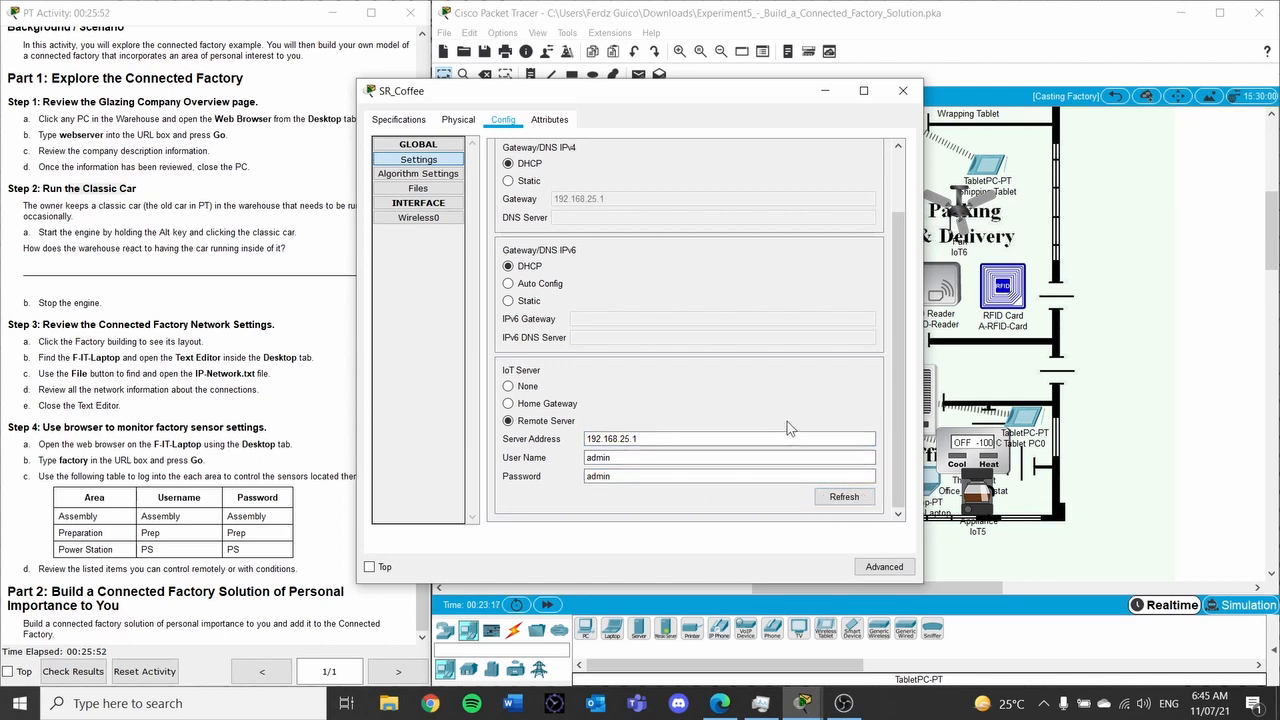
left_click(903, 90)
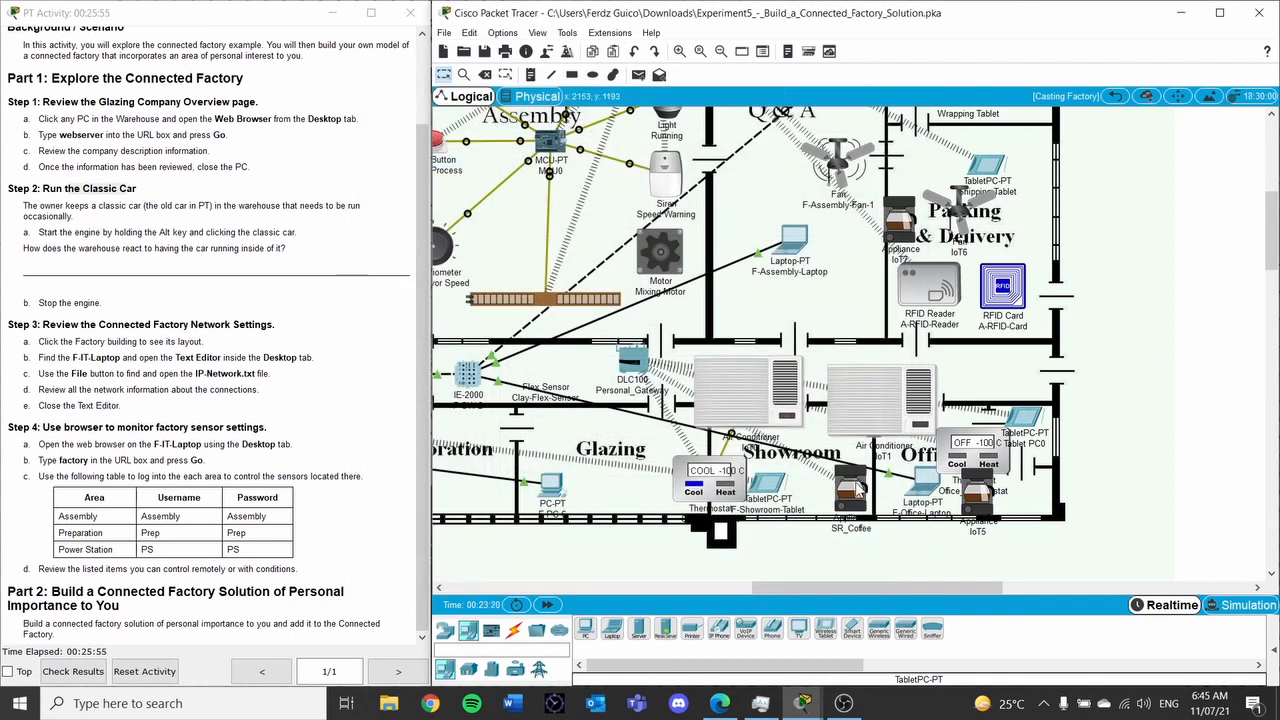
Nudge Appliance IoT5 down-left and bring up Office_Thermostat's settings
left_click_drag(983, 499, 979, 512)
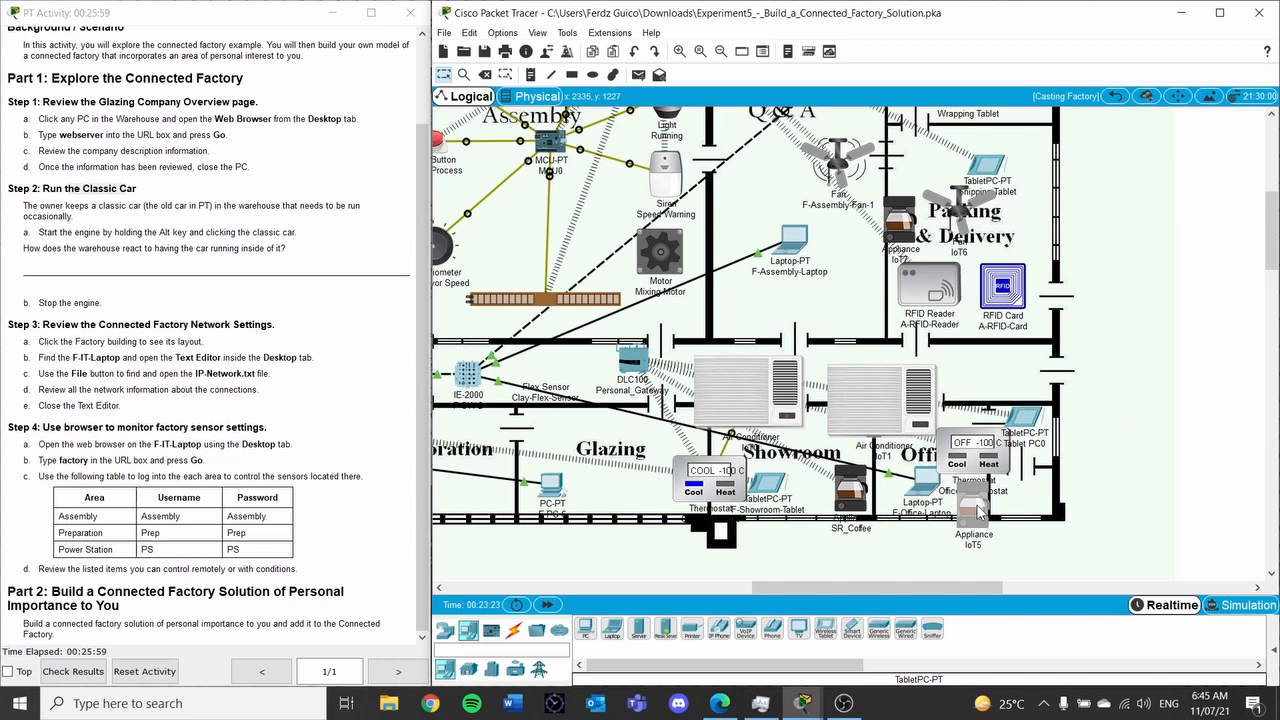
left_click(977, 450)
scroll(560, 322, "down", 2)
scroll(560, 322, "up", 2)
scroll(560, 322, "down", 2)
Register Office_Thermostat with remote IoT server 192.168.25.1 using the server's credentials
left_click(508, 421)
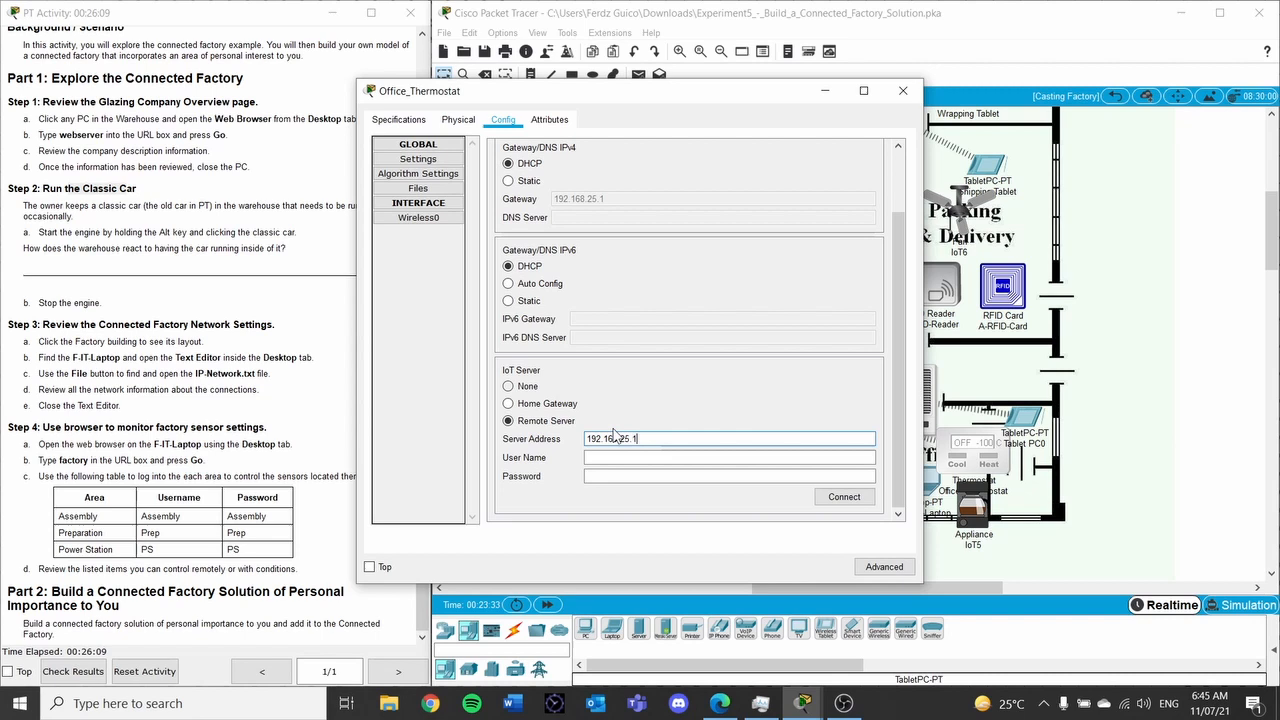
left_click(640, 456)
type("admin")
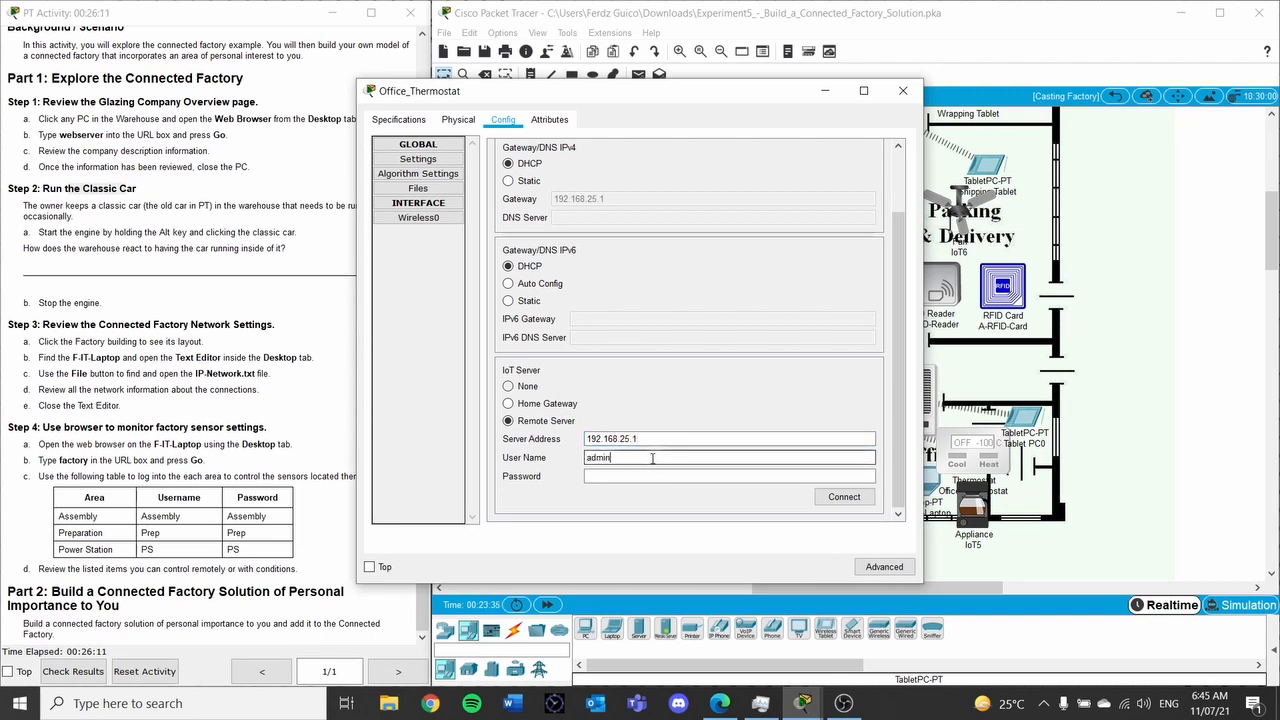
type("ad")
left_click(842, 497)
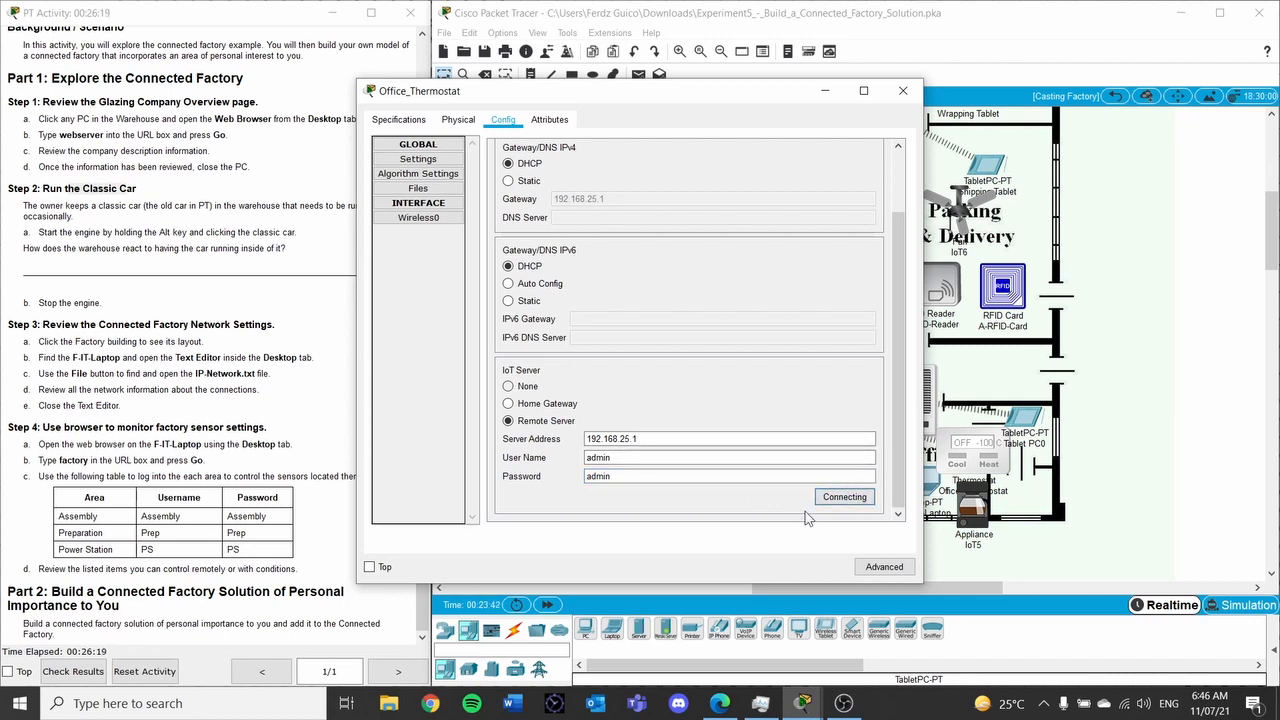
left_click(1165, 368)
left_click(975, 512)
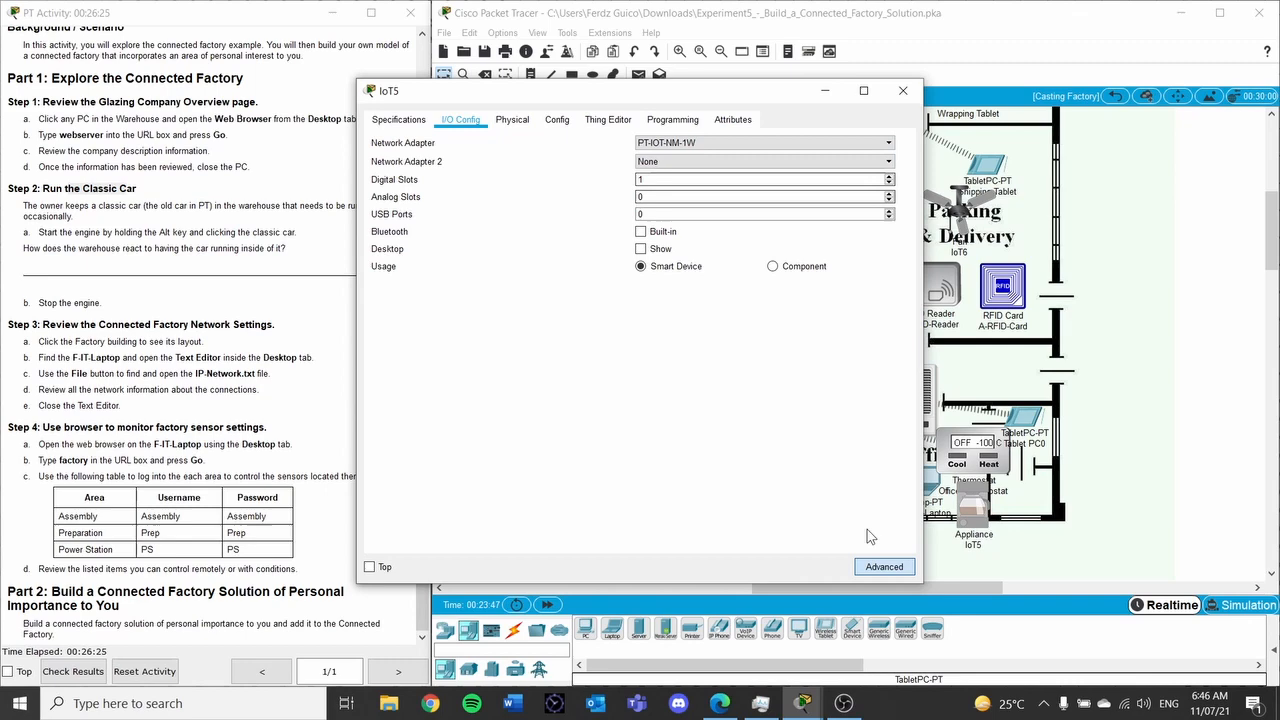
Replace IoT5's Wireless0 SSID HomeGateway with Personal_Gateway so it gets a 192.168.25.x address
left_click(884, 566)
left_click(458, 119)
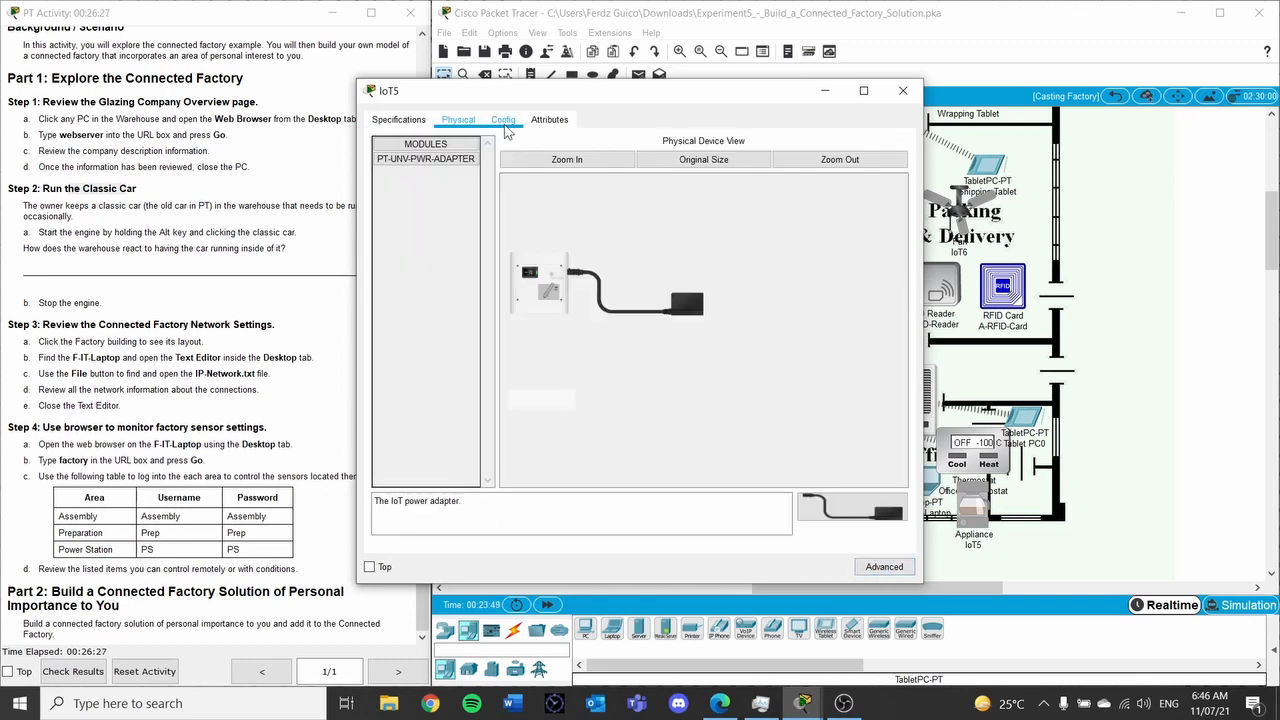
left_click(503, 119)
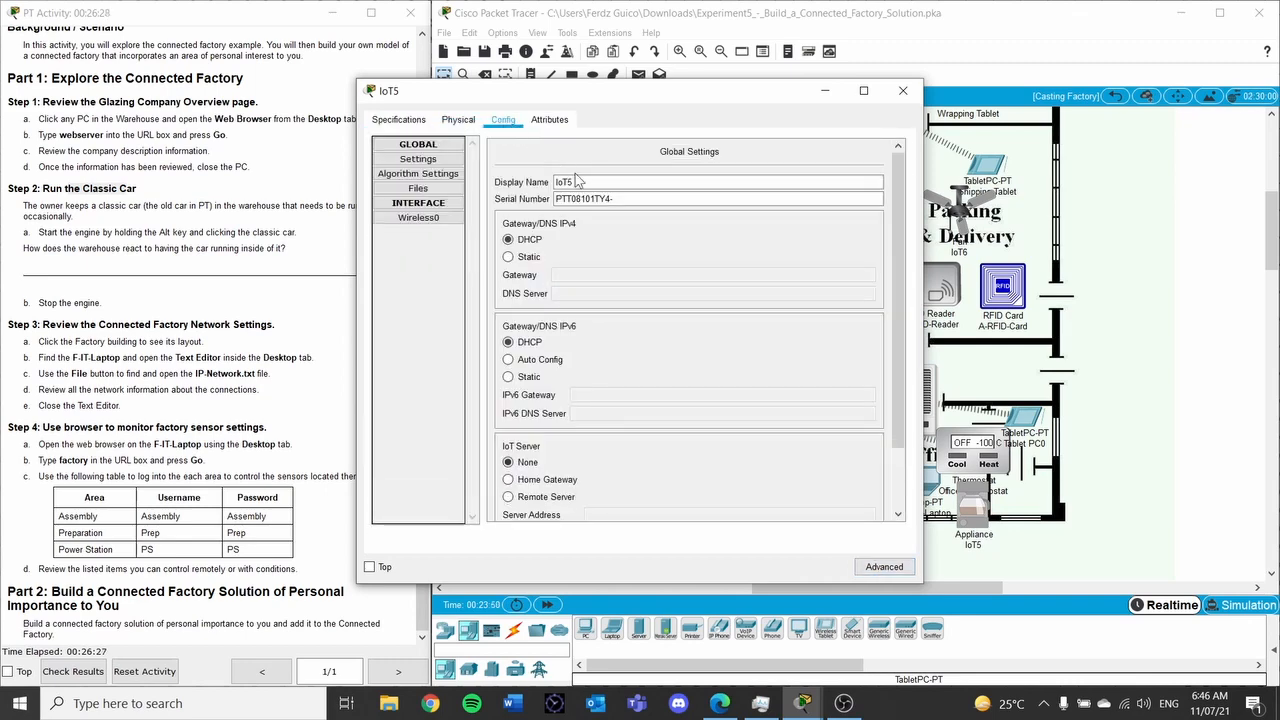
left_click(418, 218)
left_click(779, 198)
double_click(779, 198)
type("Pers")
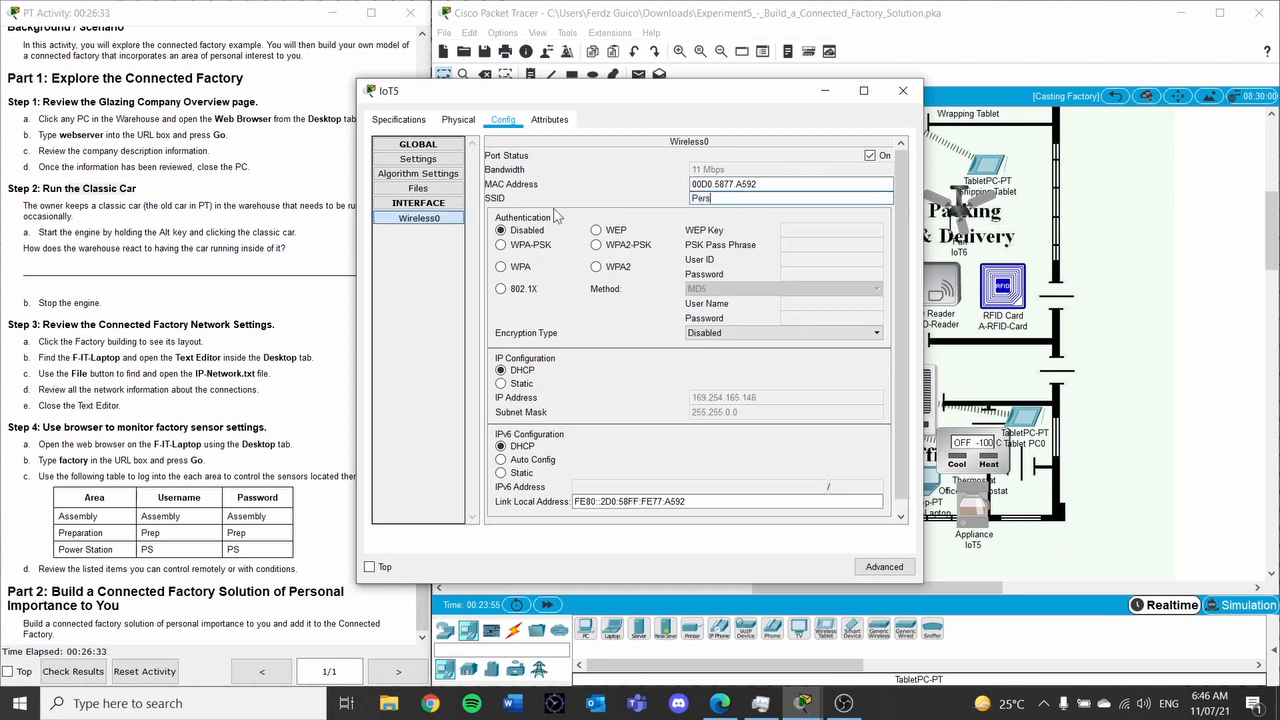
type("onal_Gar")
type("eway")
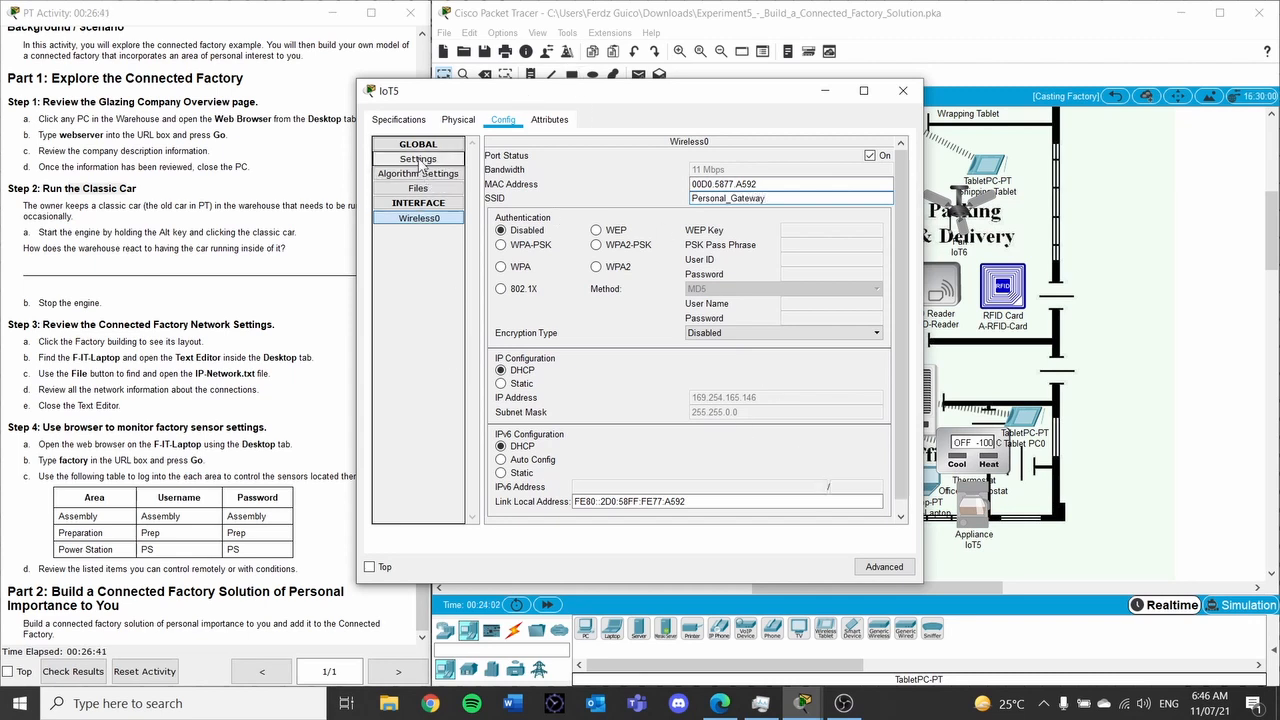
left_click(428, 189)
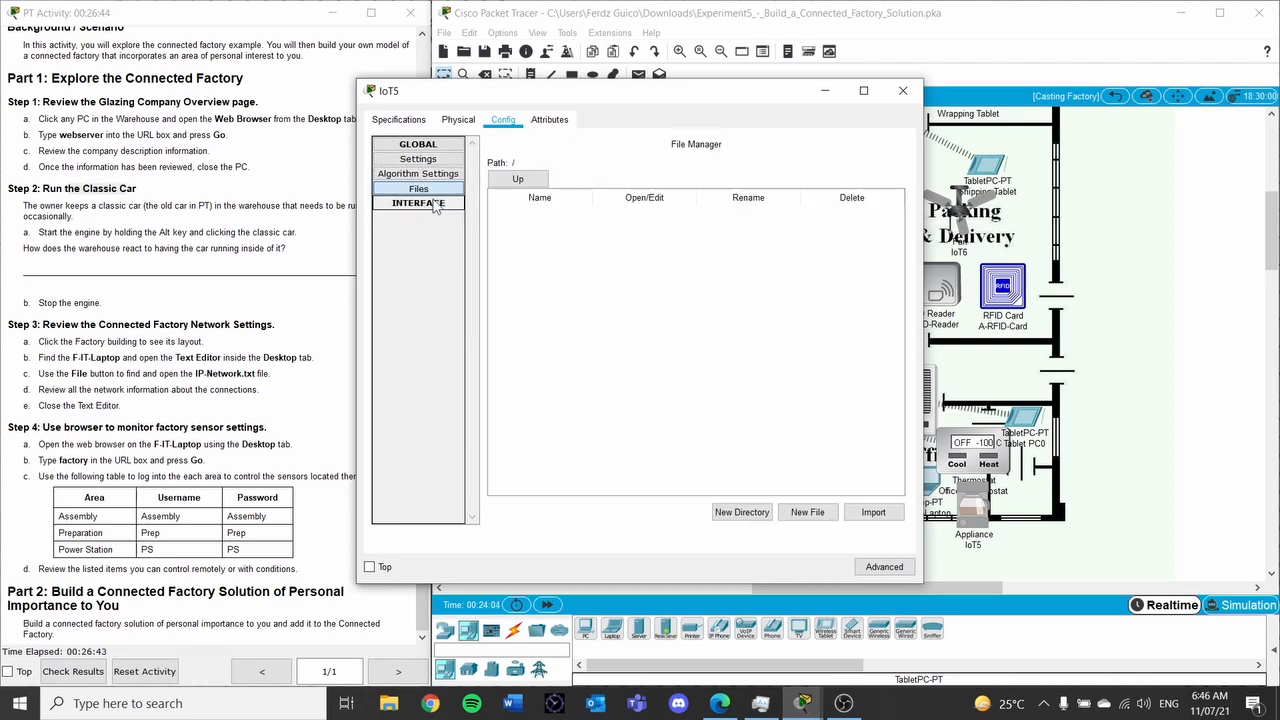
left_click(437, 217)
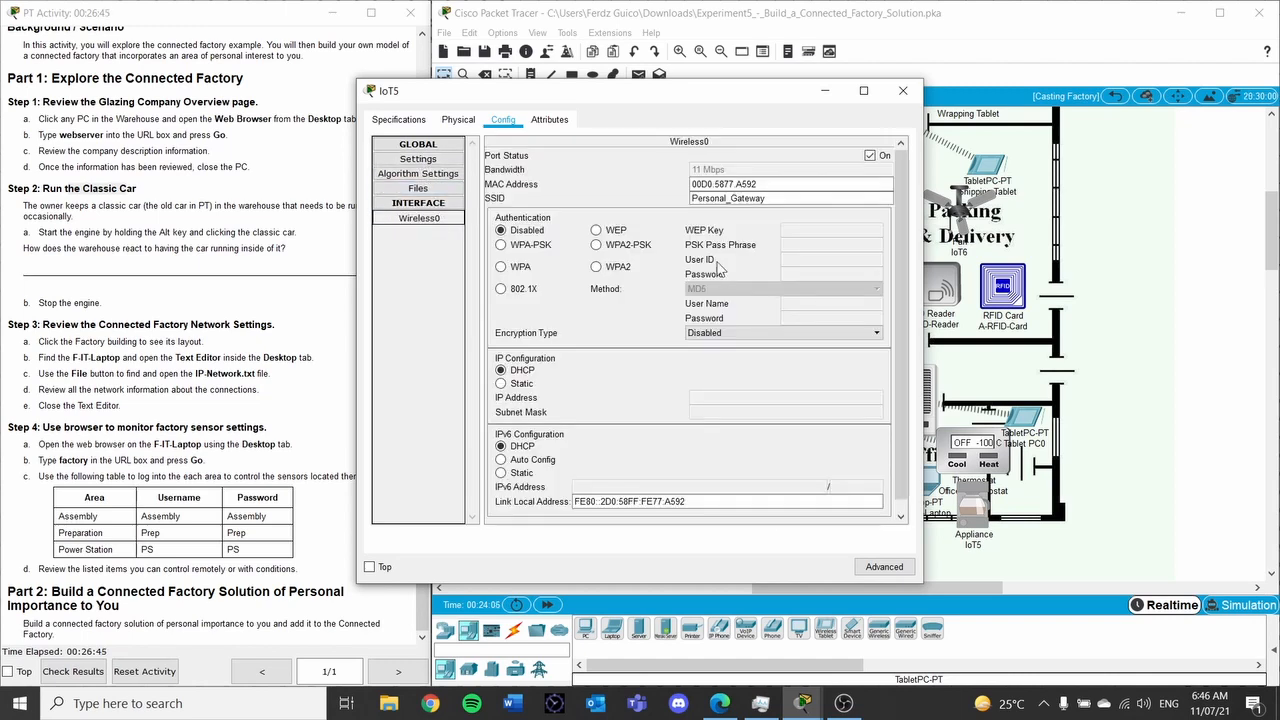
scroll(720, 268, "down", 1)
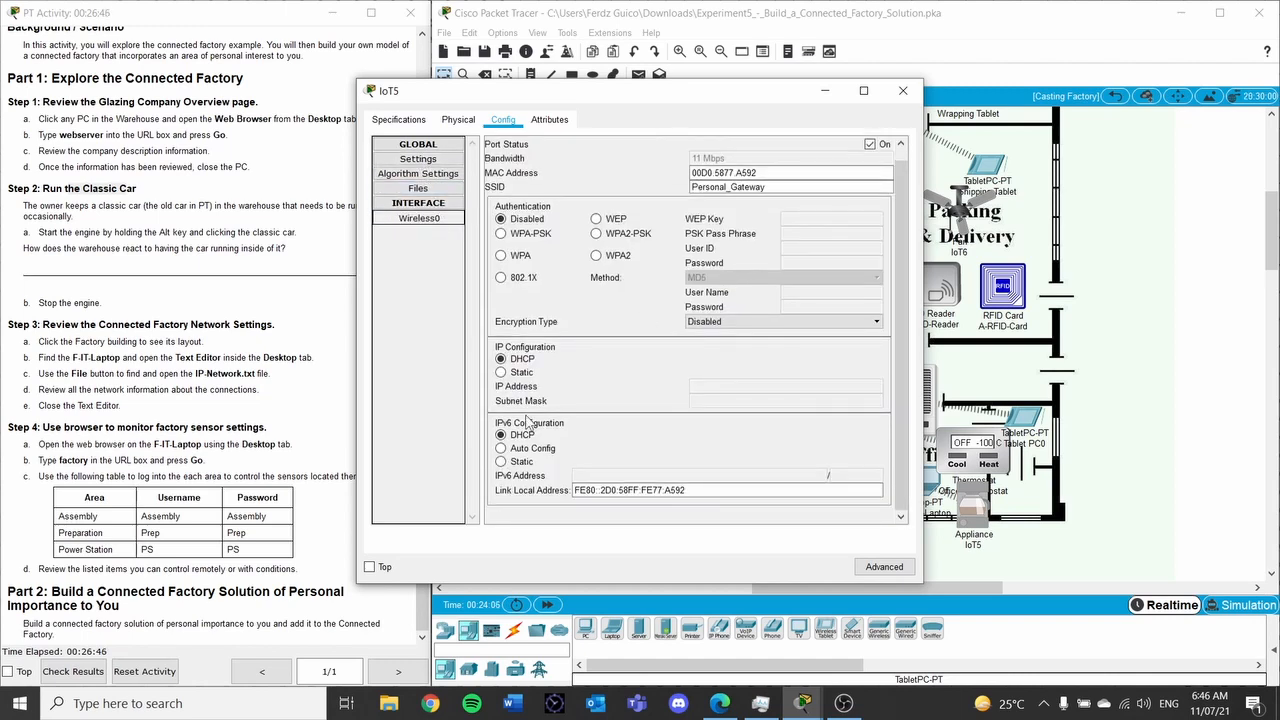
left_click(437, 160)
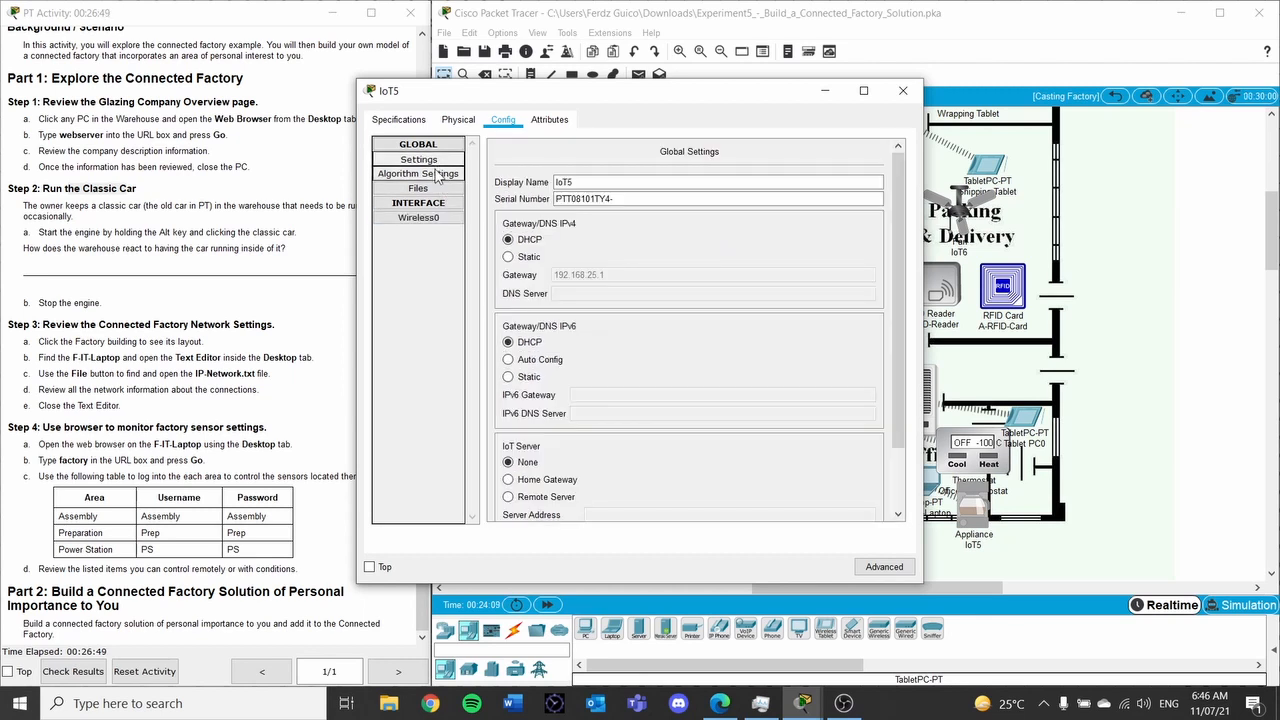
Rename IoT5's display name to Office_Coffee
left_click(583, 181)
left_click_drag(493, 178, 481, 182)
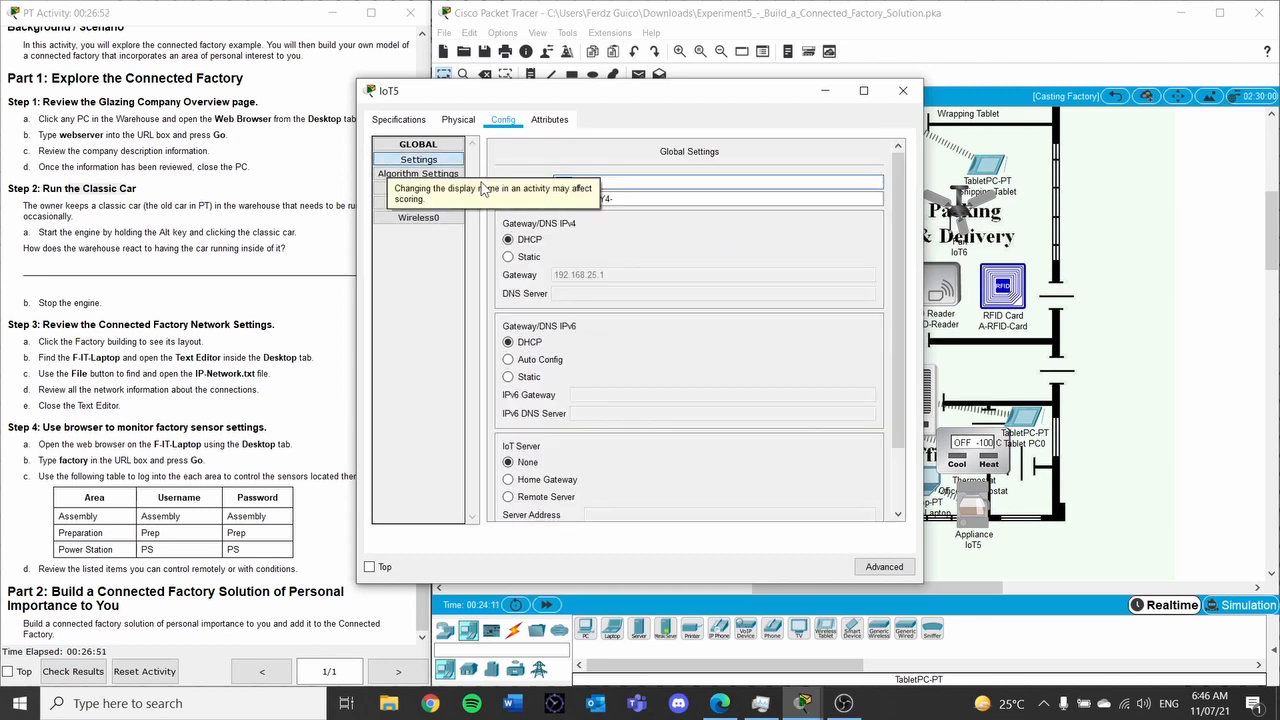
type("Offive")
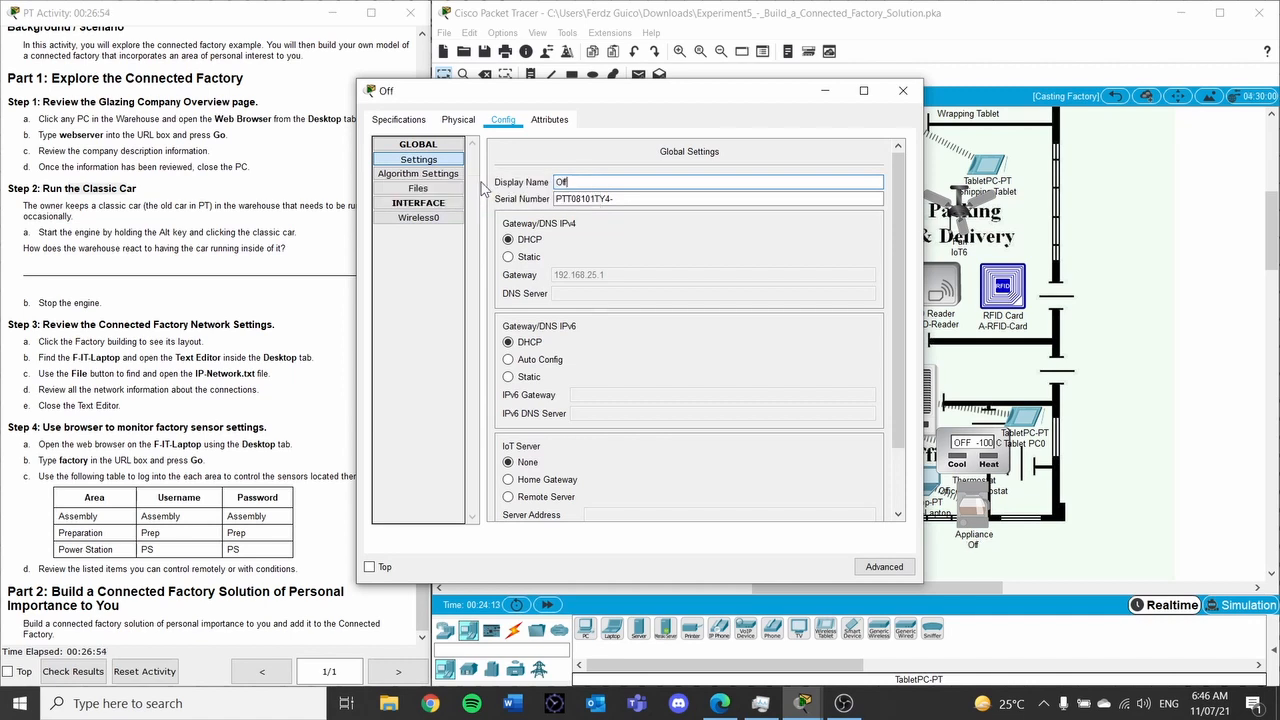
key("BackSpace")
key("BackSpace")
type("ce_Coffee")
Connect Office_Coffee to remote server 192.168.25.1 with the server's credentials and close its settings
left_click(508, 496)
scroll(520, 480, "down", 2)
left_click(661, 439)
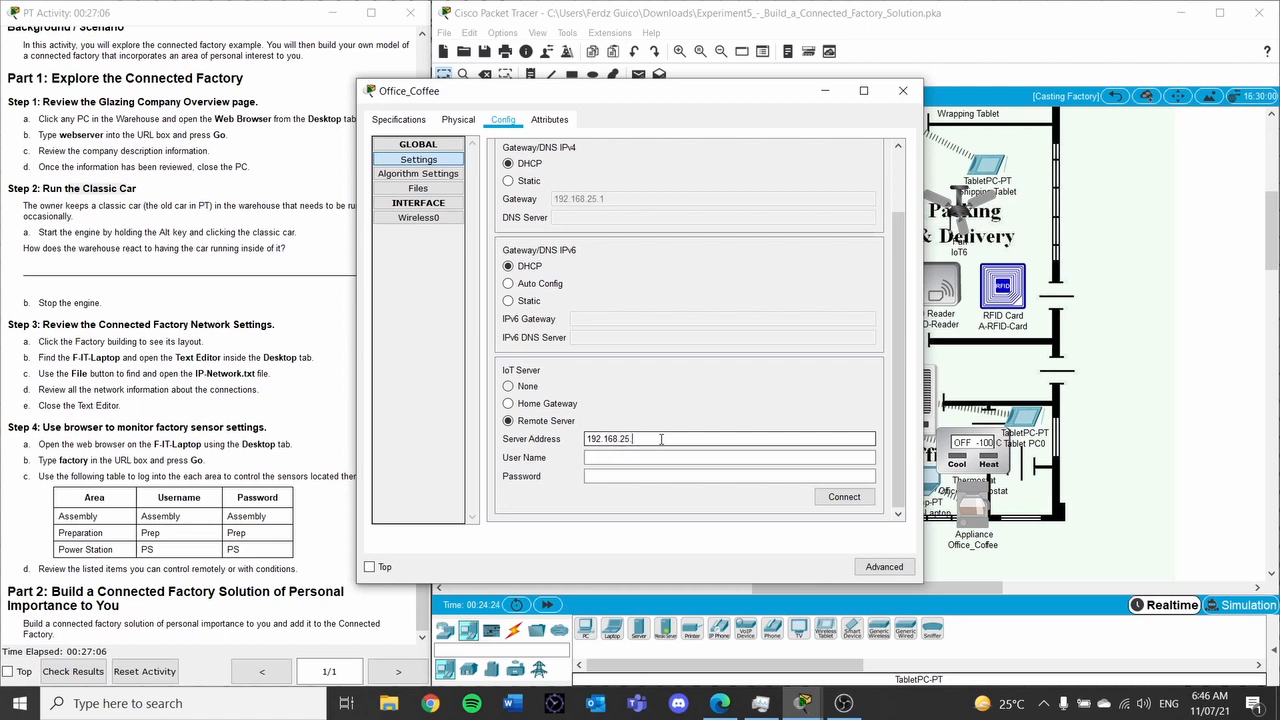
left_click(659, 458)
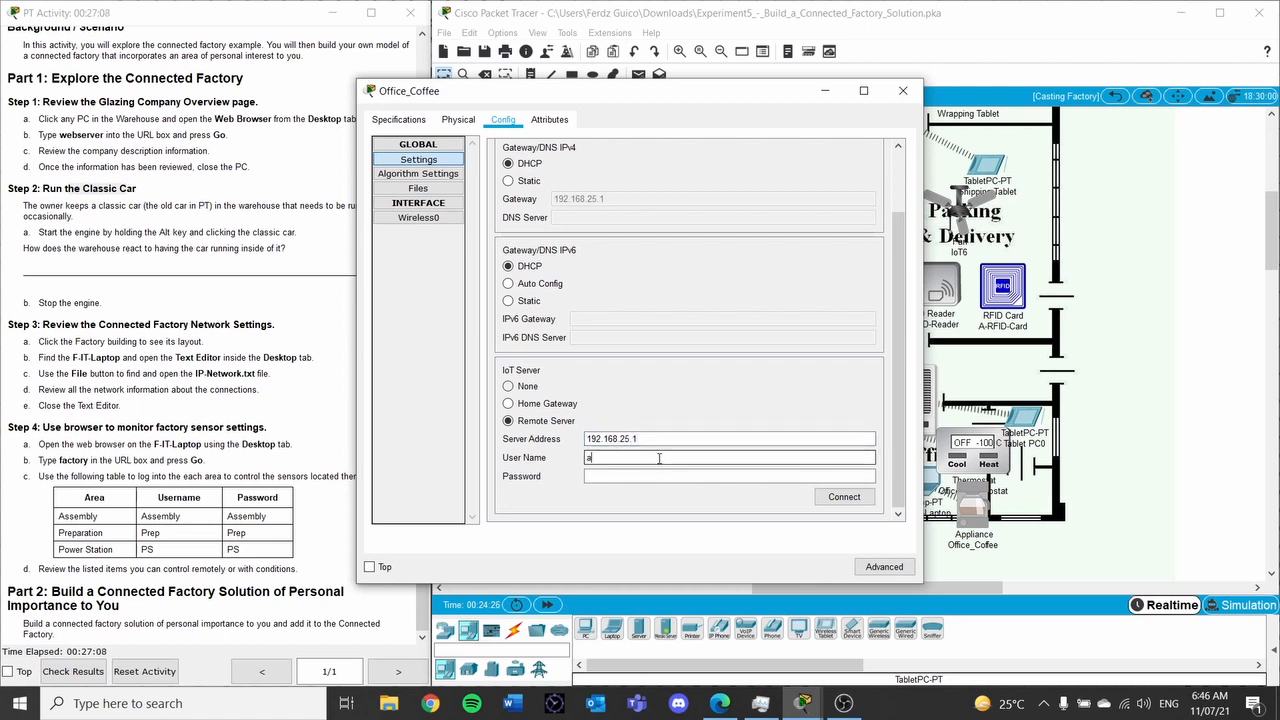
key("Tab")
type("adm")
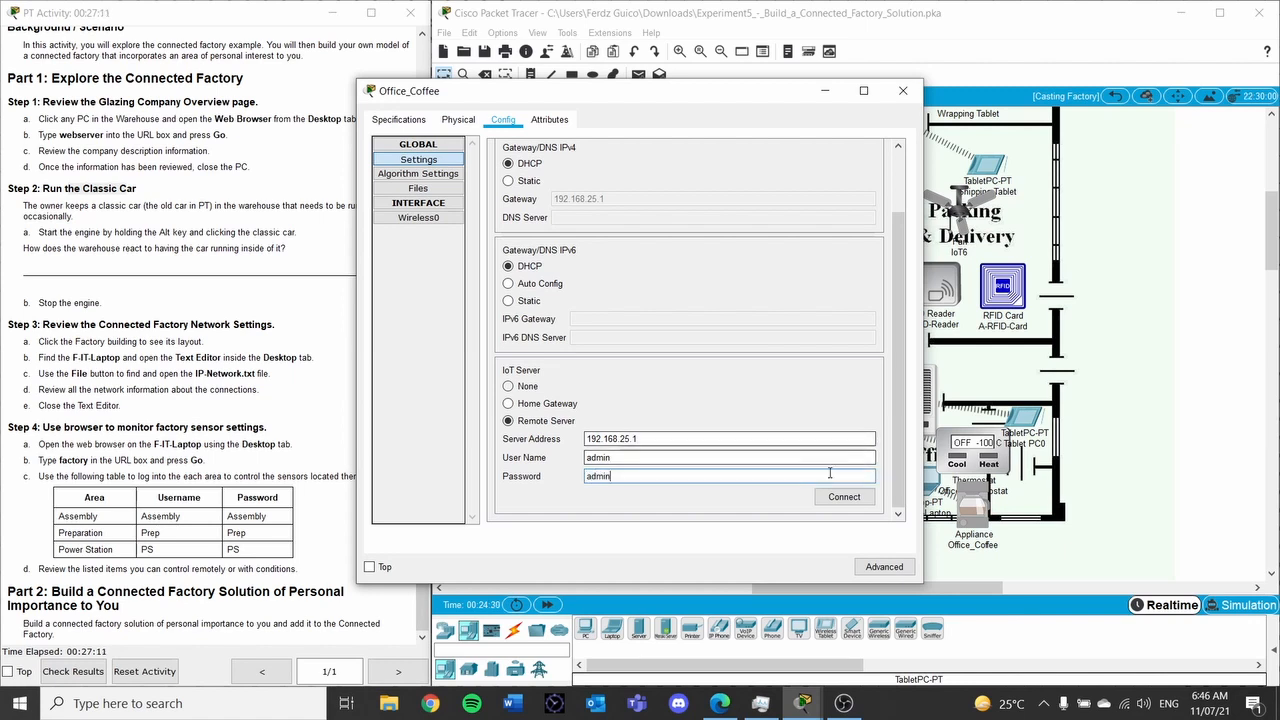
left_click(846, 498)
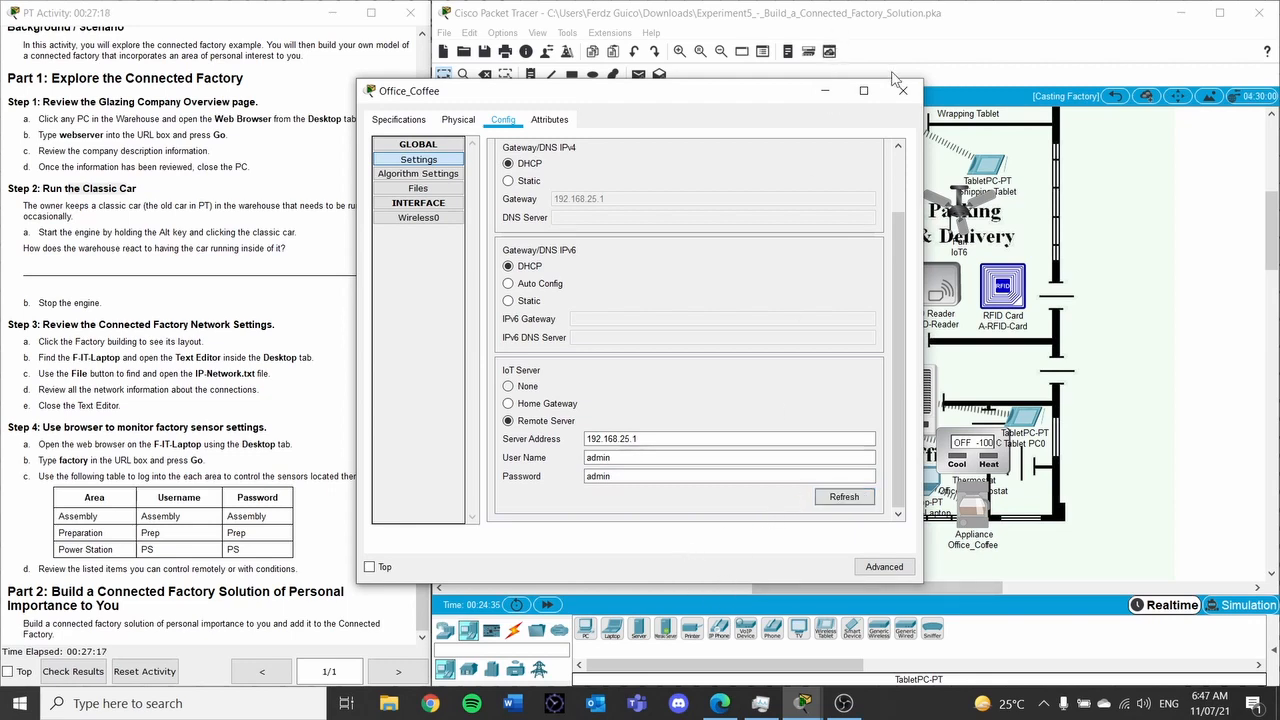
left_click(903, 91)
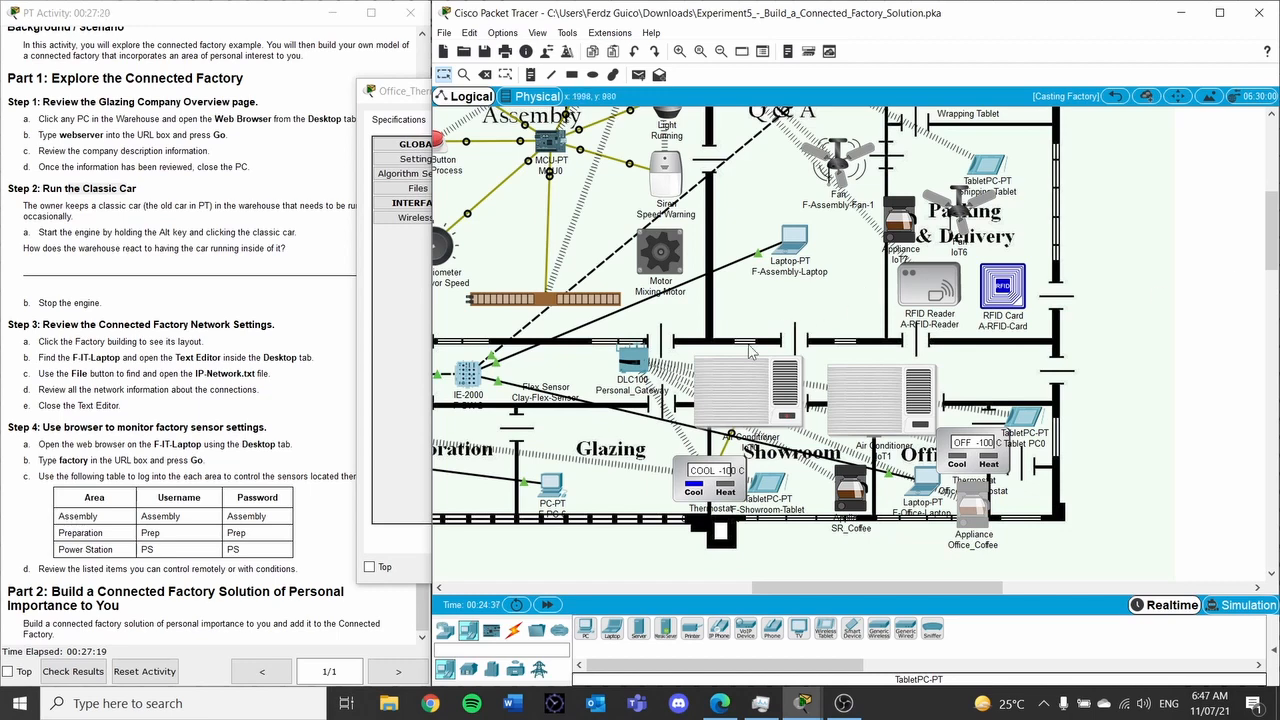
Log in to the IoT server at 192.168.25.1 in Tablet PC0's browser and move the window aside
double_click(1033, 428)
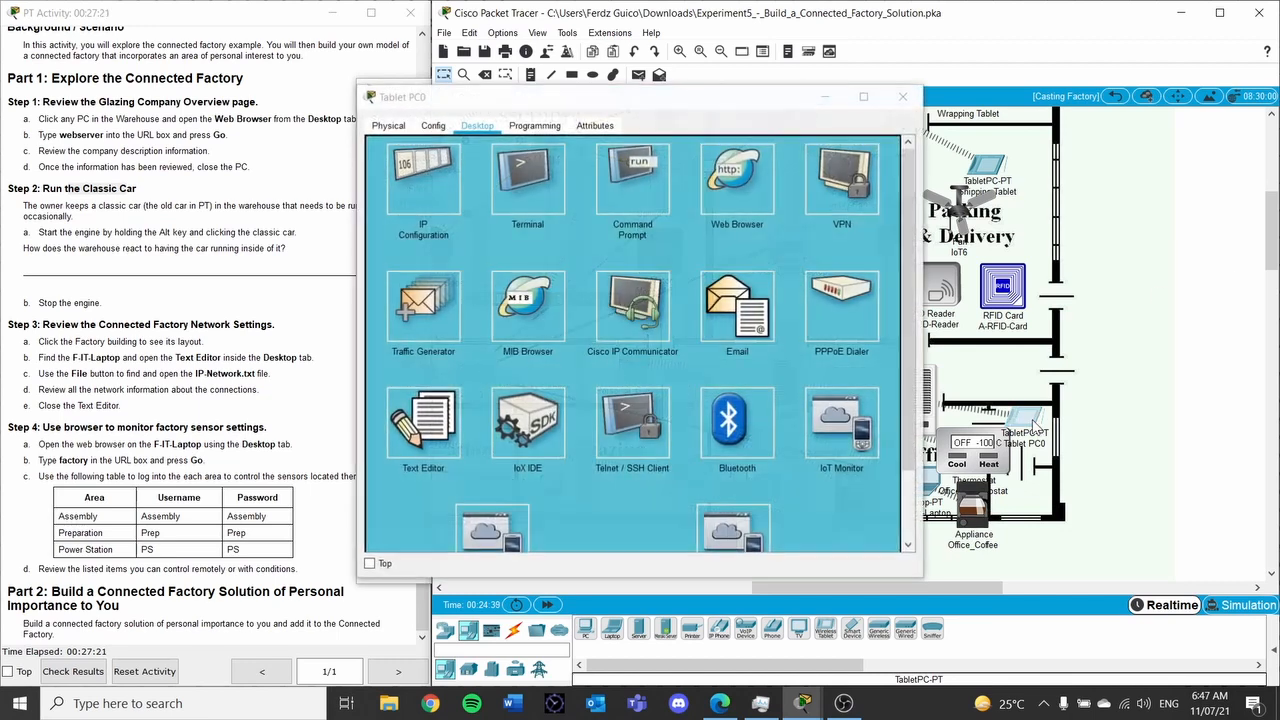
left_click(737, 178)
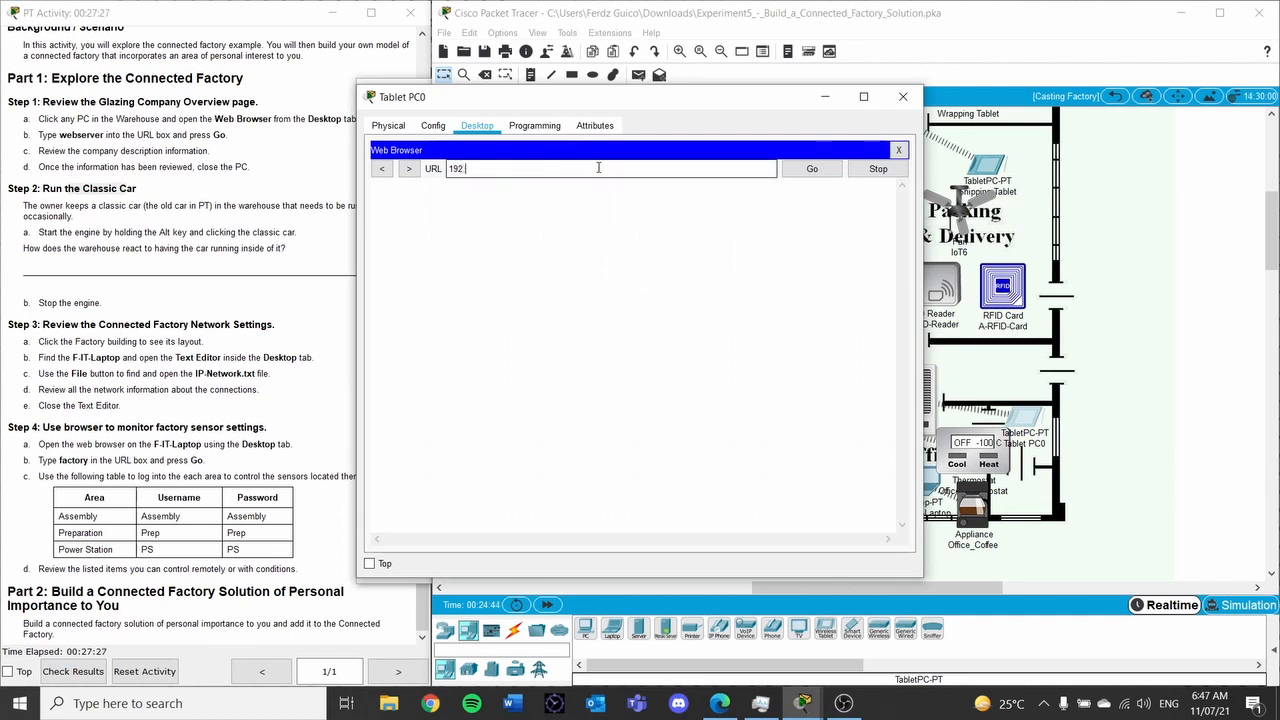
key("Return")
left_click(636, 219)
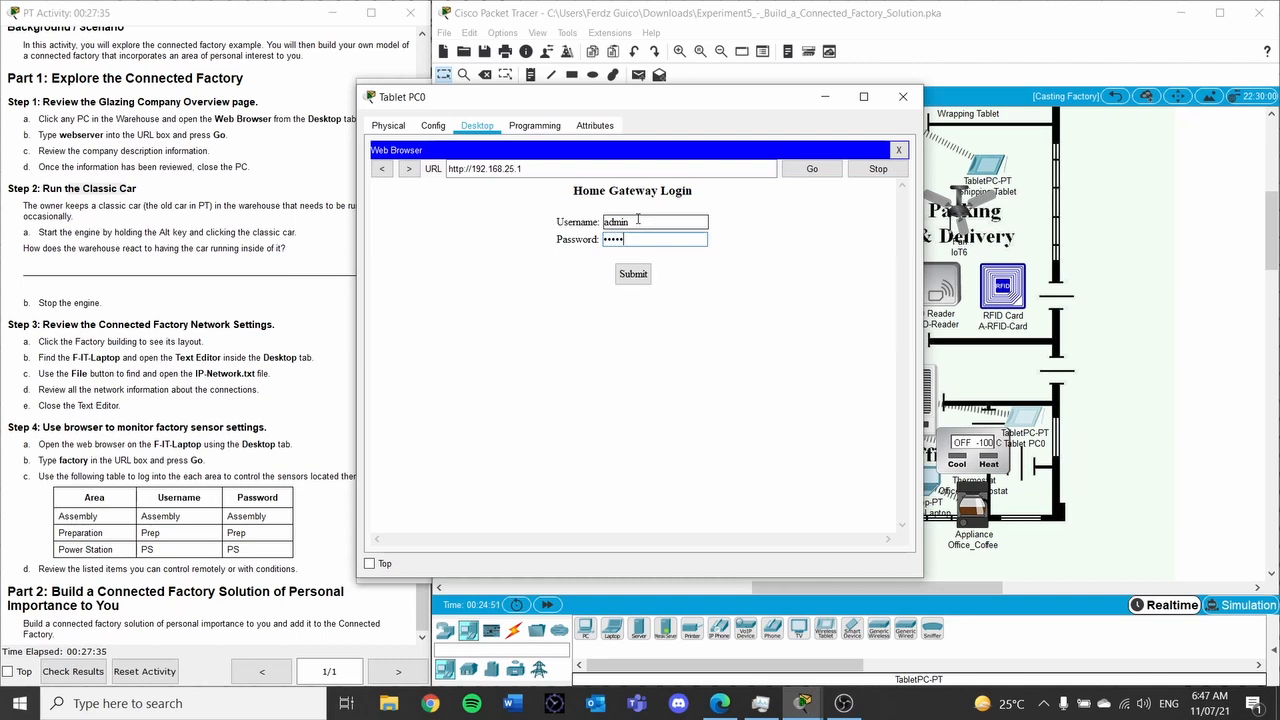
left_click(632, 274)
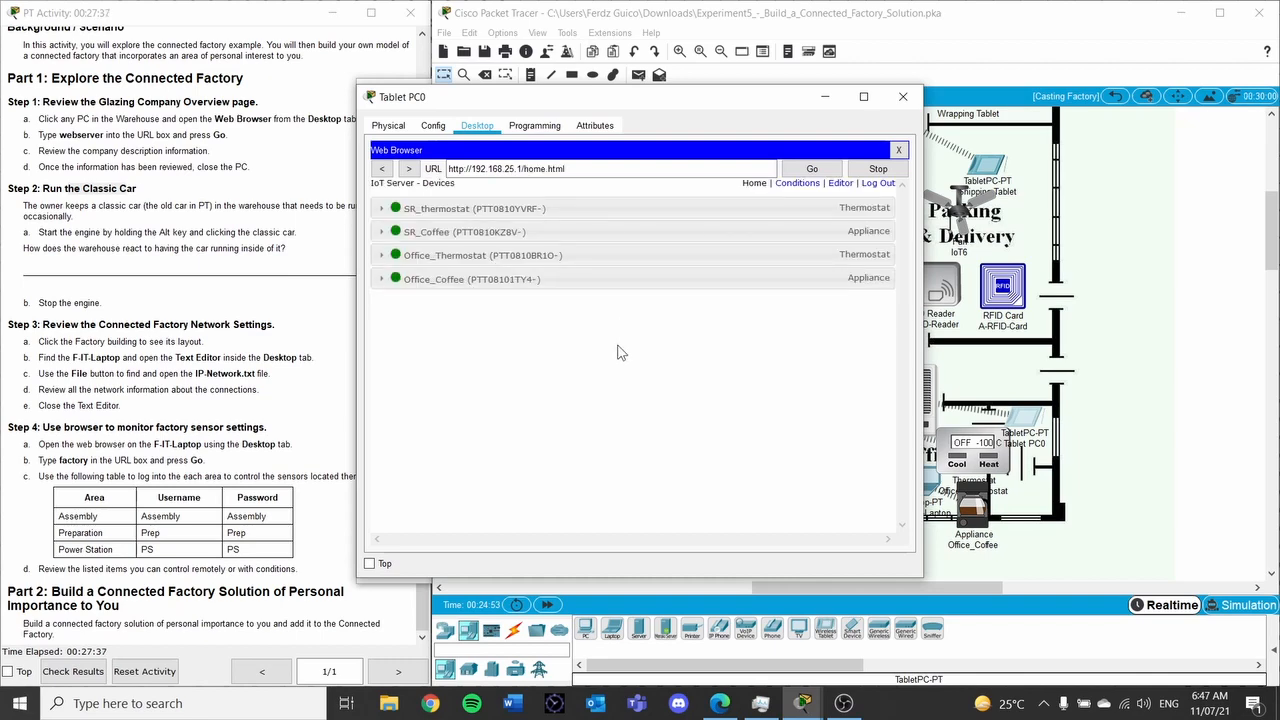
left_click_drag(715, 95, 451, 164)
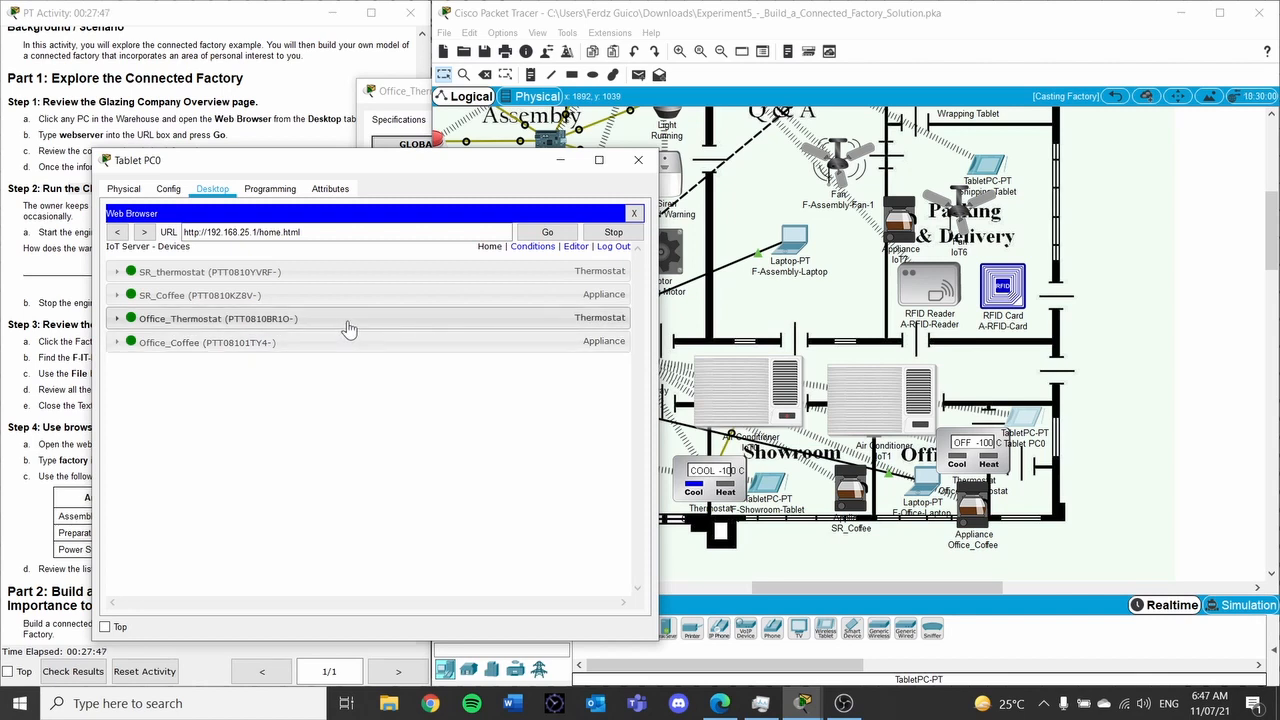
Switch both thermostats through Cooling and Off, leaving them on Auto
left_click(543, 318)
left_click(522, 347)
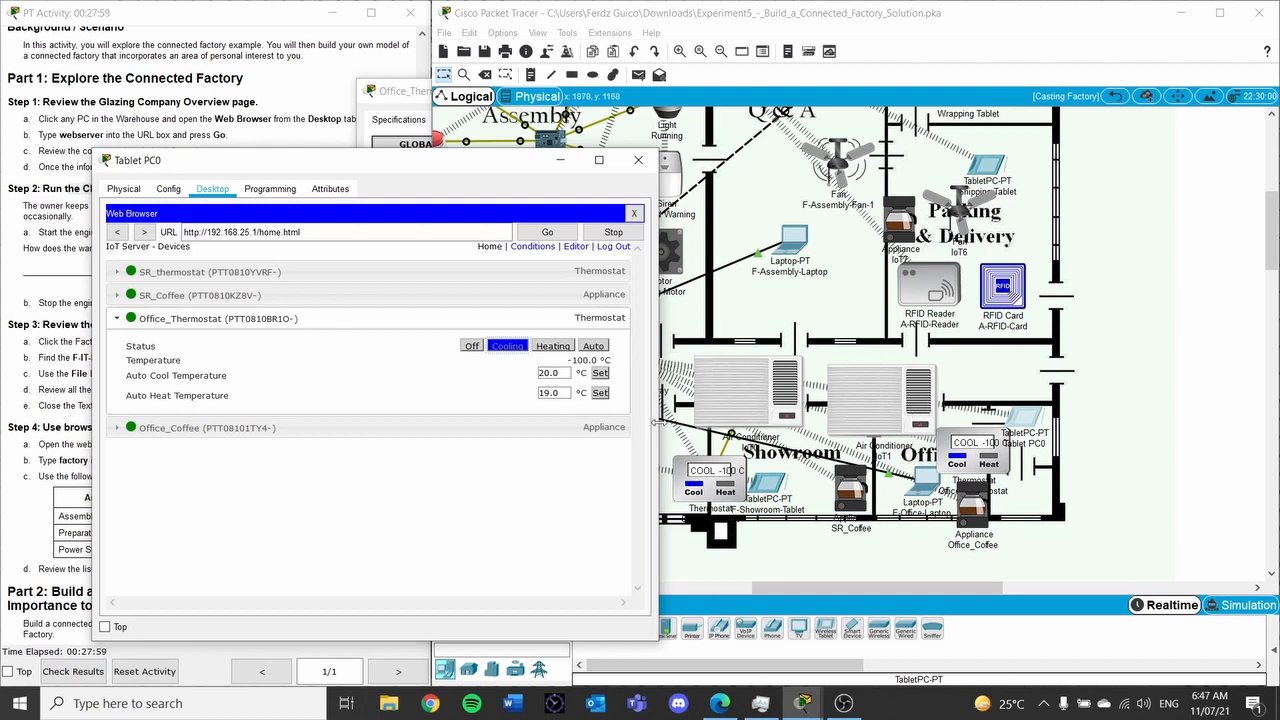
left_click(550, 273)
left_click(471, 300)
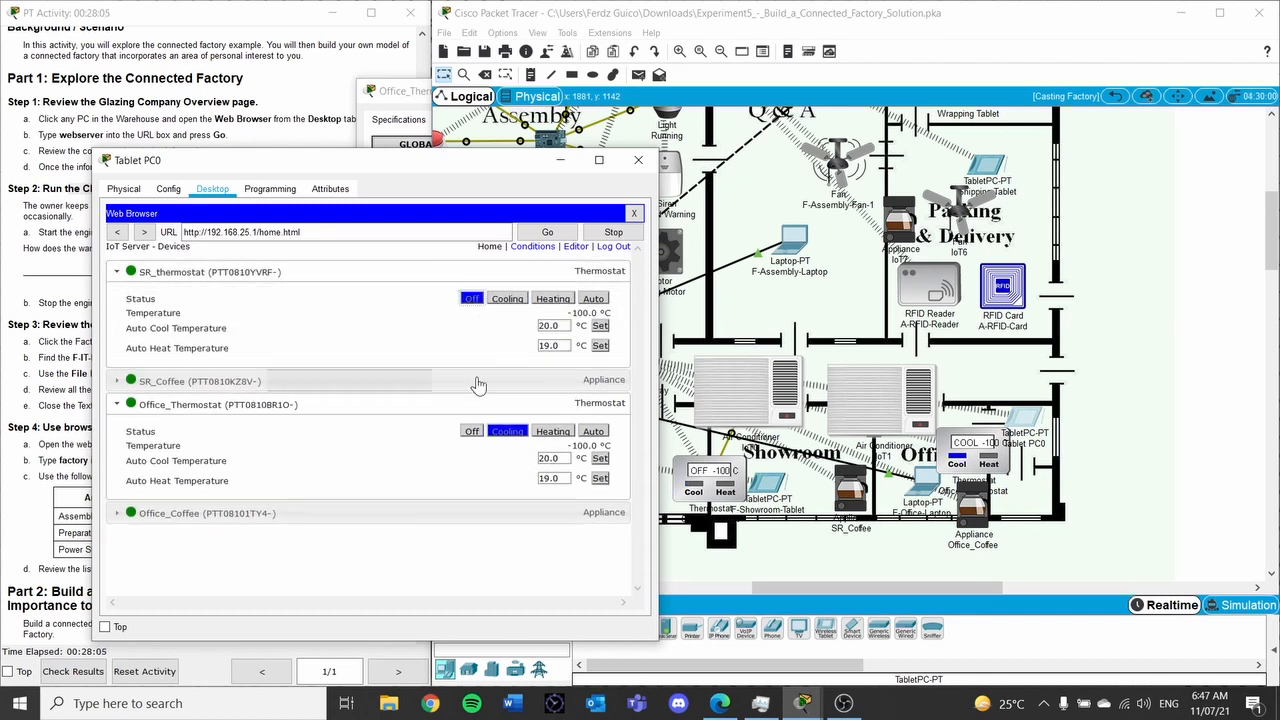
left_click(471, 433)
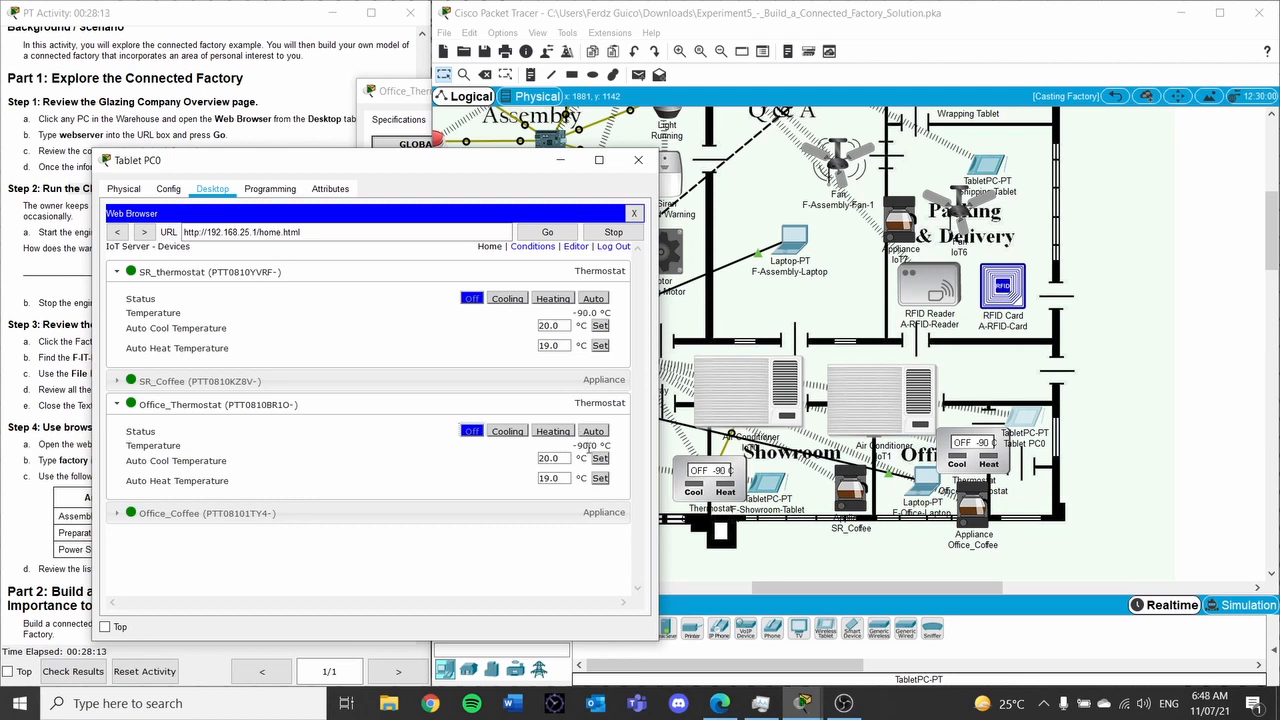
left_click(594, 299)
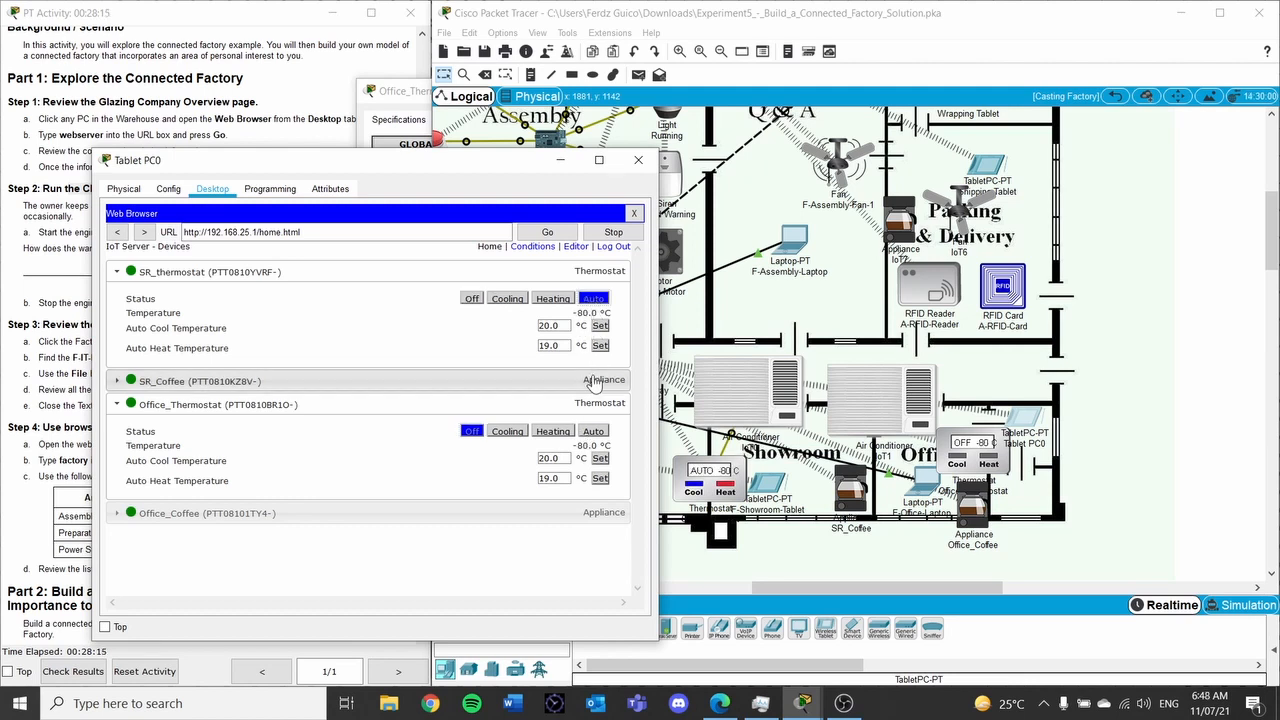
left_click(598, 433)
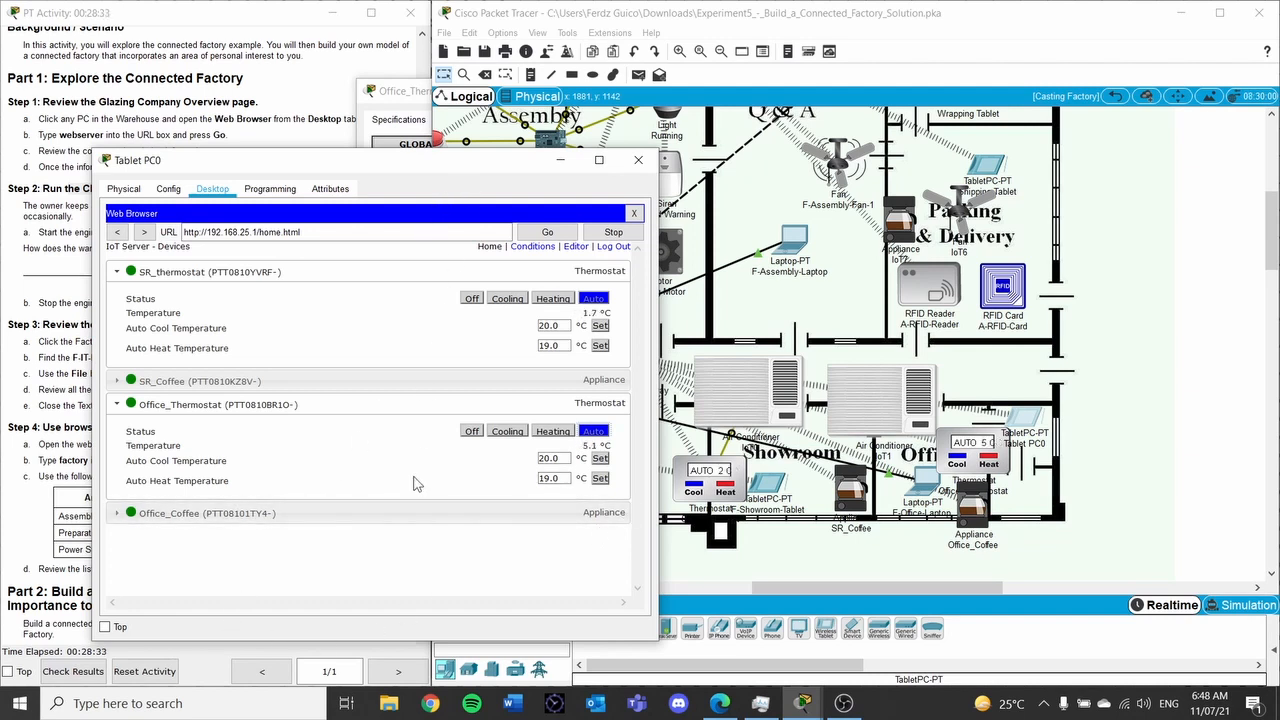
Toggle Office_Coffee and SR_Coffee on and back off, then close Tablet PC0
left_click(424, 513)
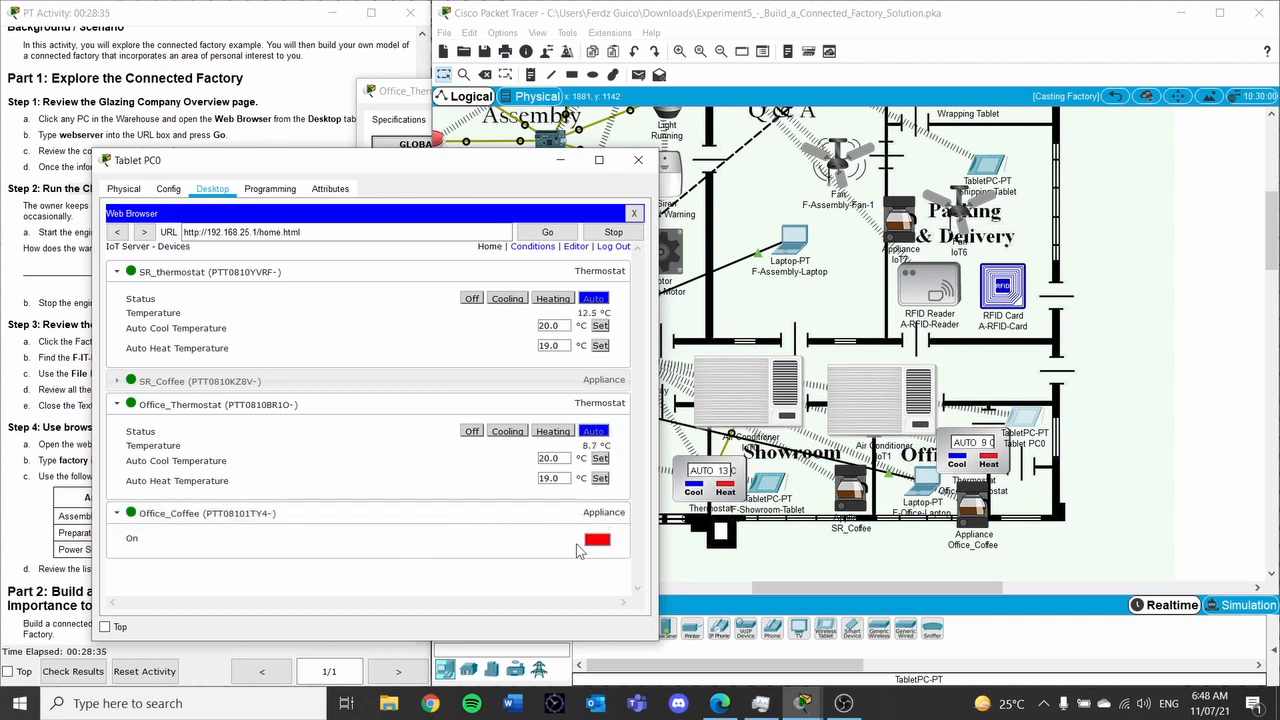
left_click(597, 541)
left_click(597, 541)
left_click(612, 380)
double_click(602, 409)
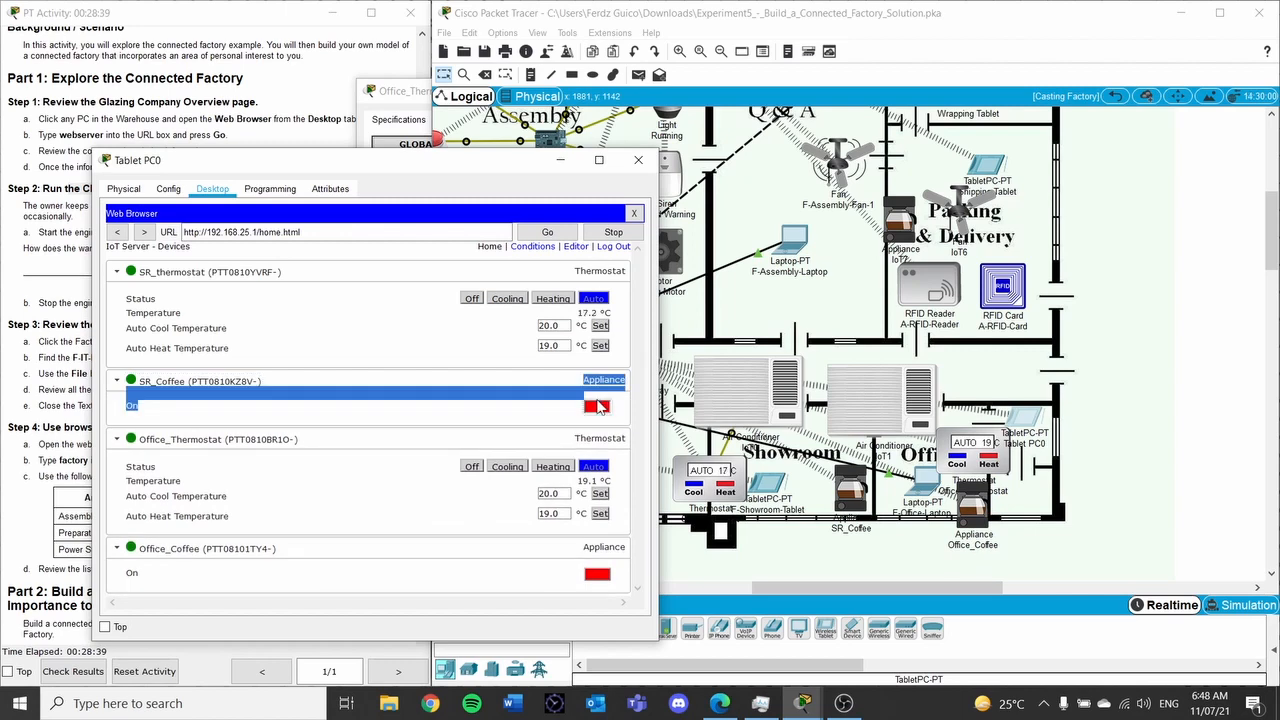
left_click(640, 160)
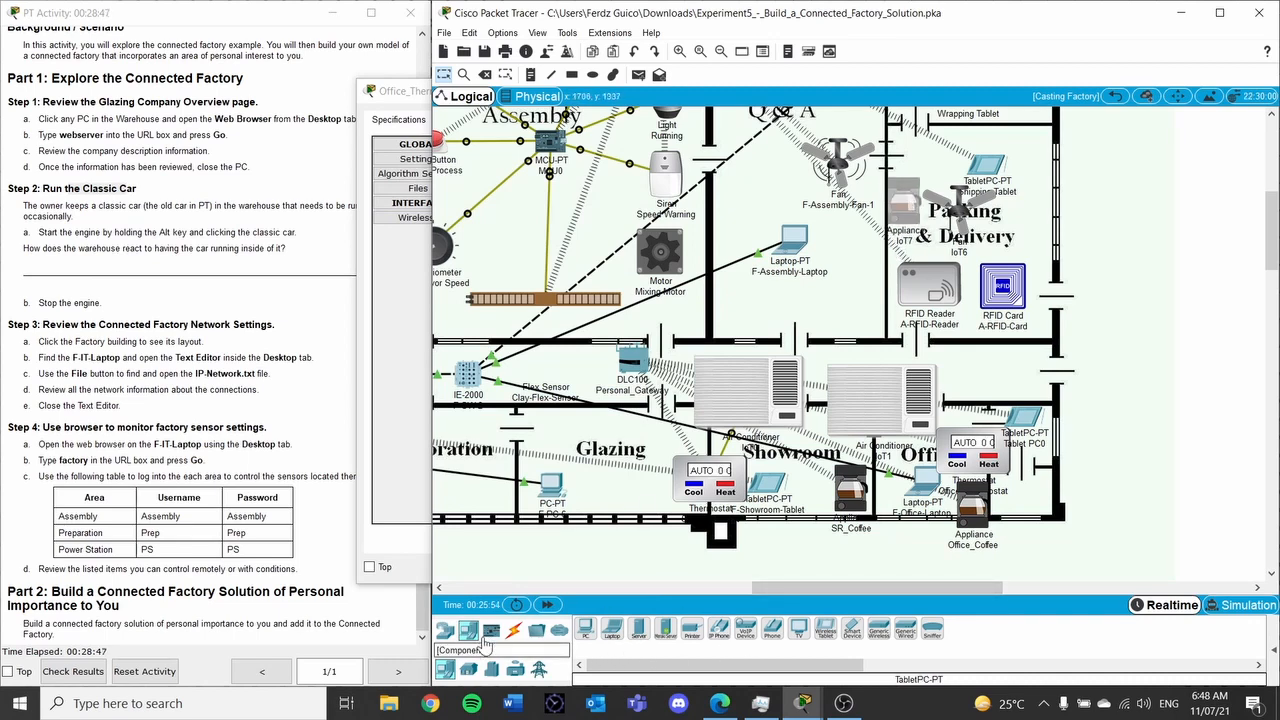
Place a Home-category Window device (IoT8) beside Packing & Delivery and open its settings
left_click(467, 668)
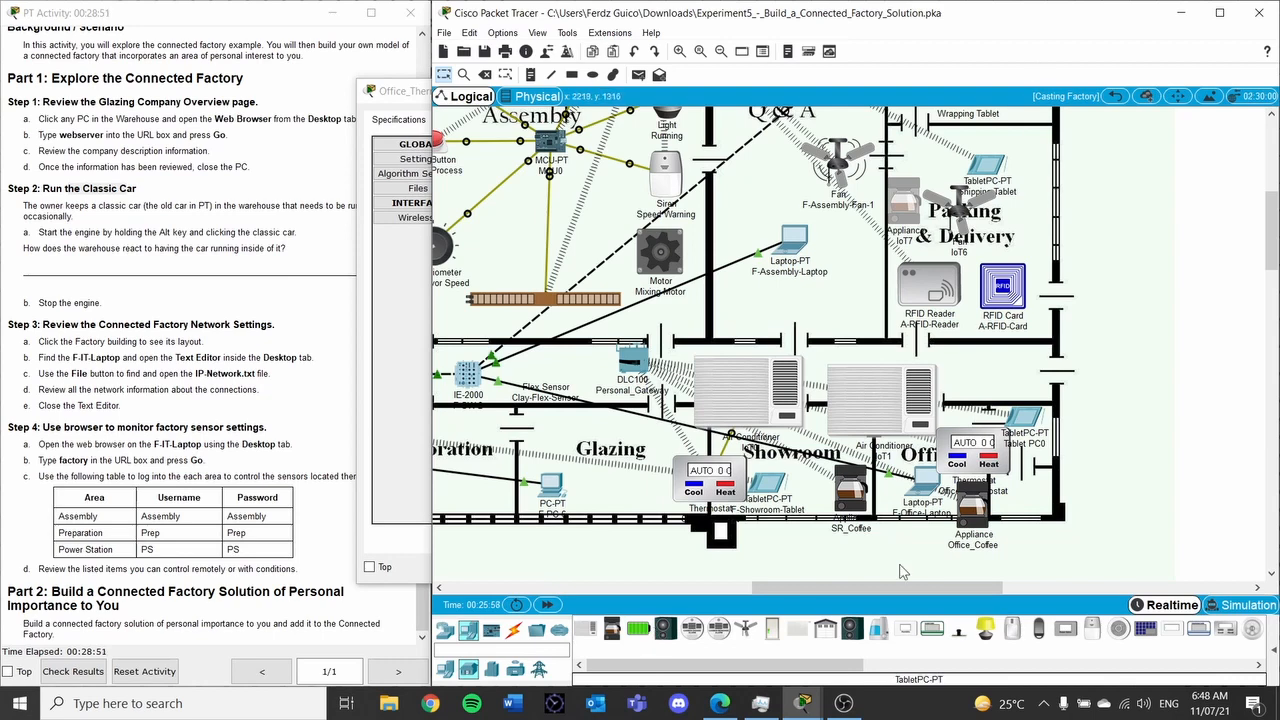
scroll(764, 664, "down", 3)
scroll(768, 662, "up", 2)
left_click_drag(742, 665, 678, 658)
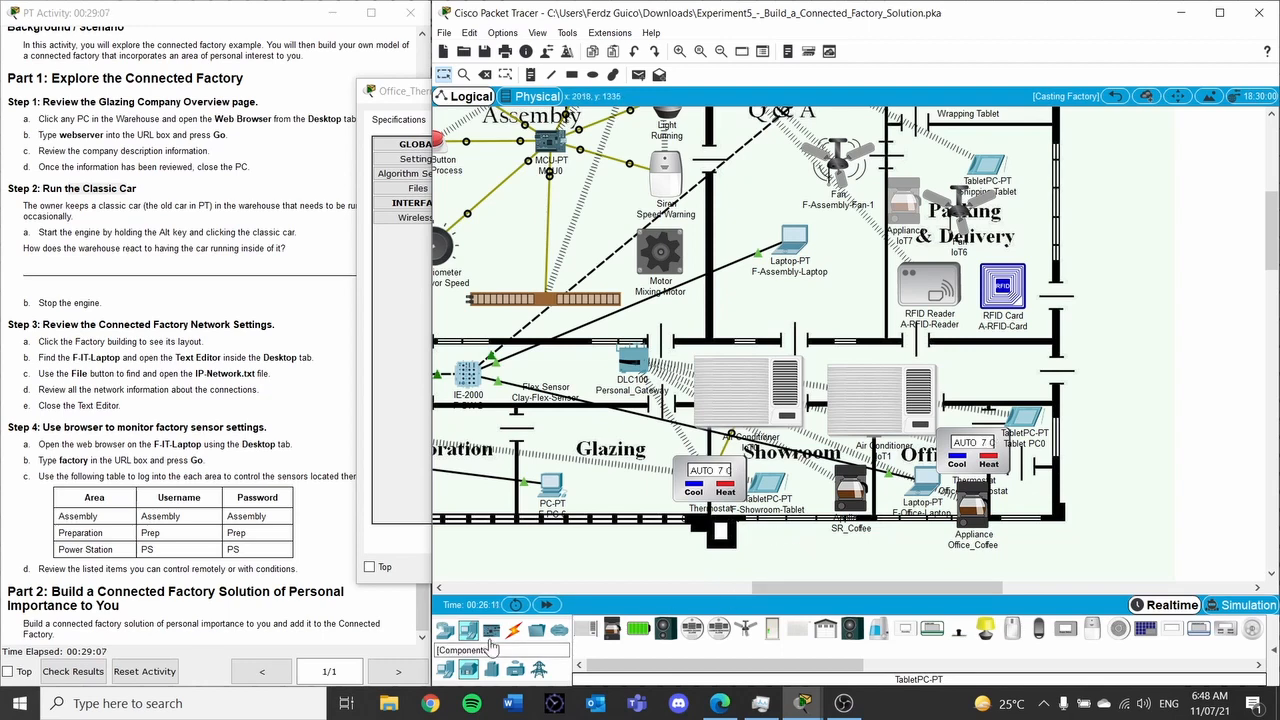
left_click_drag(801, 672, 899, 672)
left_click_drag(1133, 628, 1038, 218)
left_click(1038, 218)
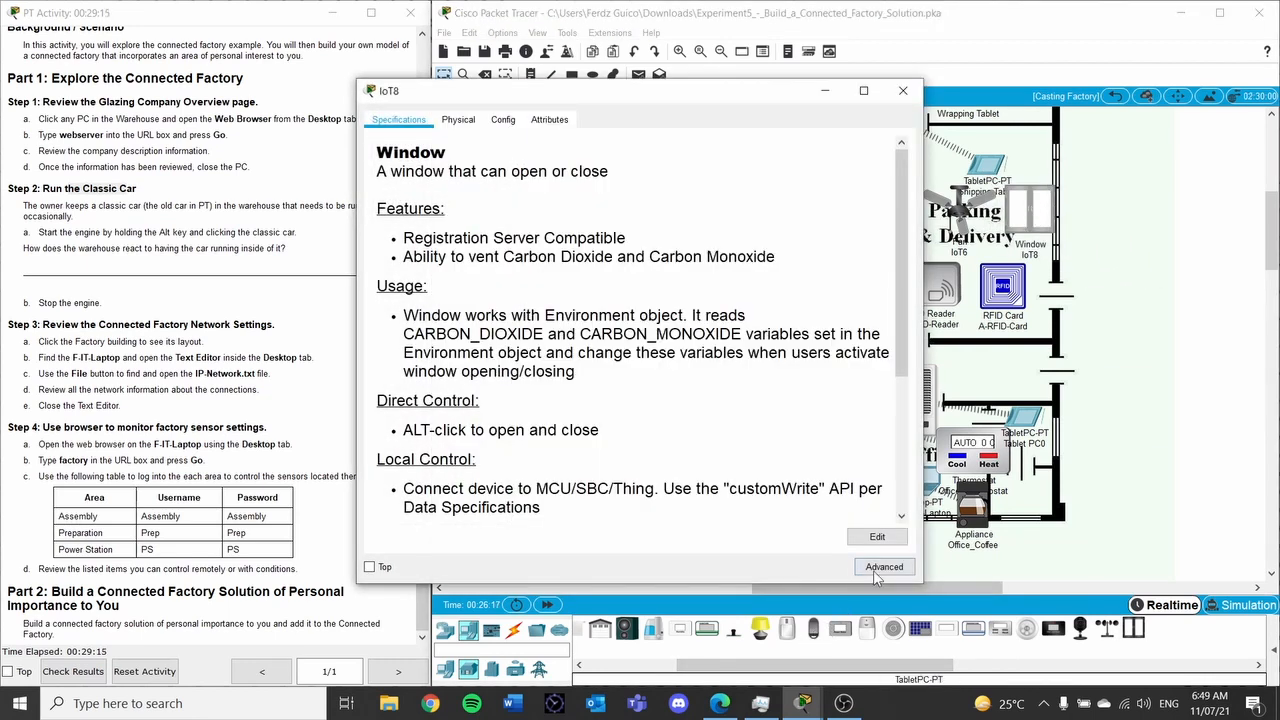
Confirm Window IoT8 keeps the PT-IOT-NM-1W network adapter in I/O Config
left_click(873, 568)
left_click(460, 119)
left_click(672, 146)
left_click(692, 199)
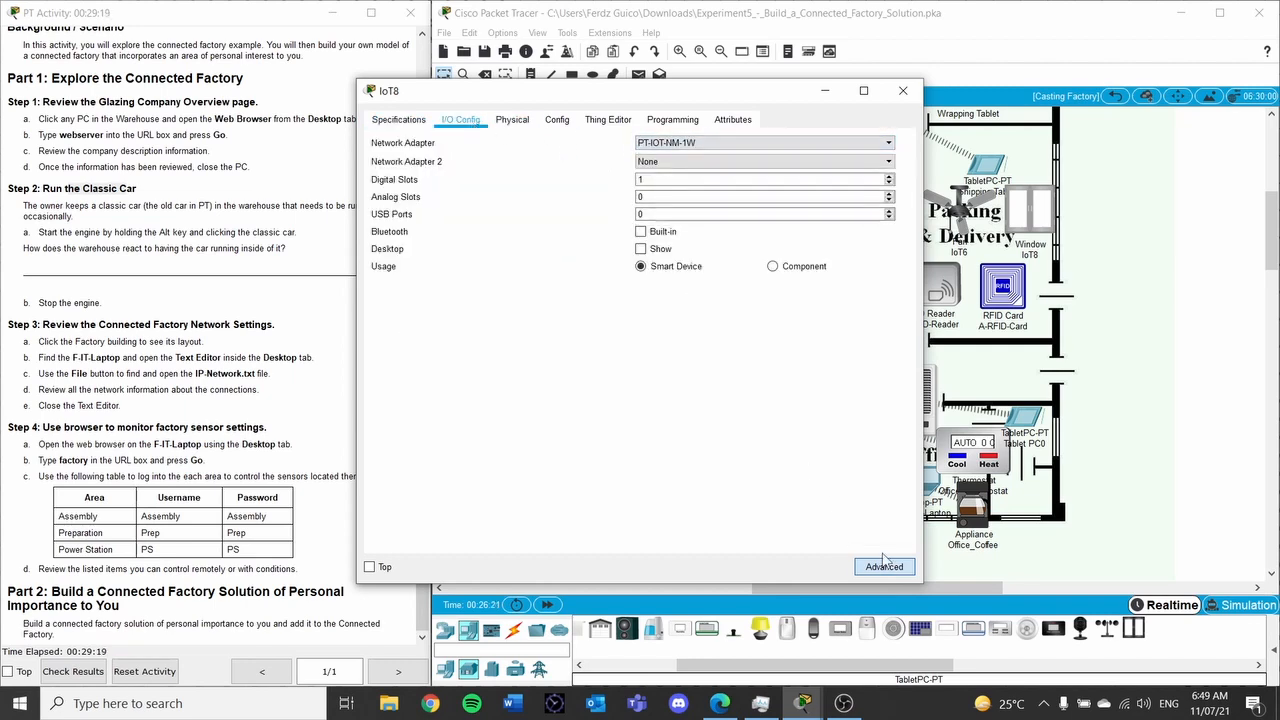
left_click(884, 567)
left_click(906, 91)
Check ceiling fan IoT6's network adapter in its I/O Config
left_click(960, 208)
left_click(882, 567)
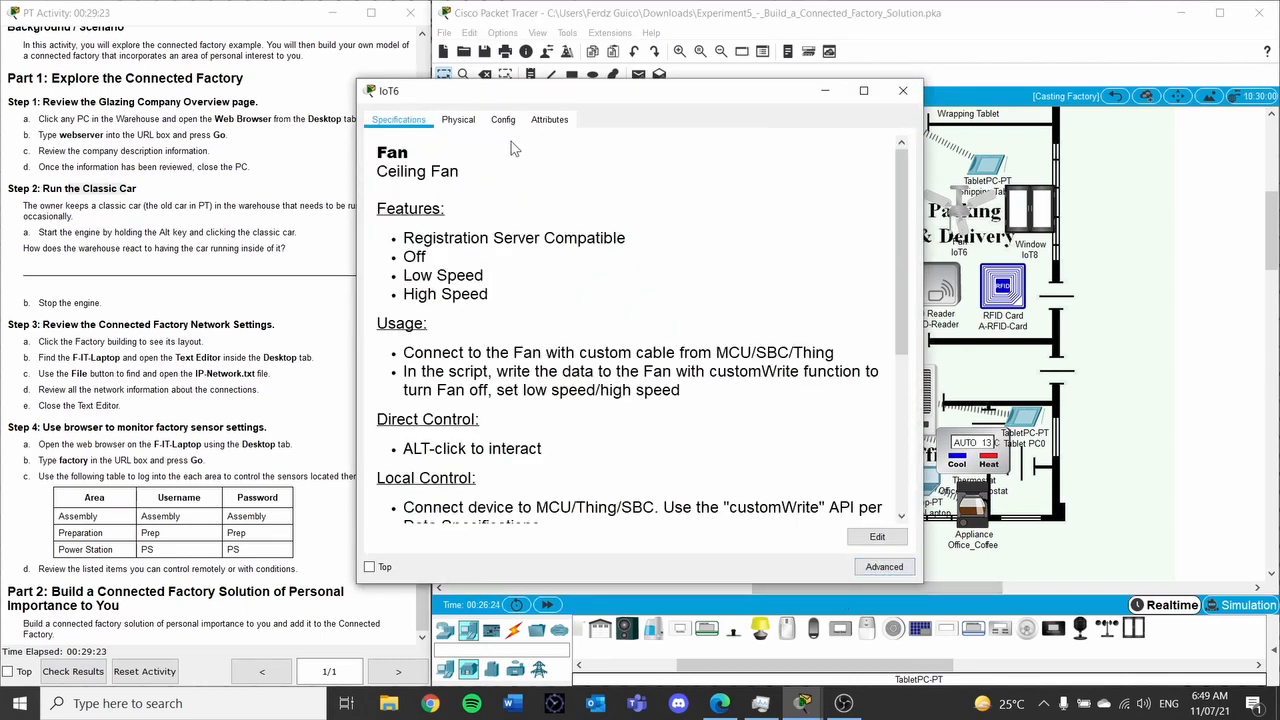
left_click(893, 567)
left_click(460, 119)
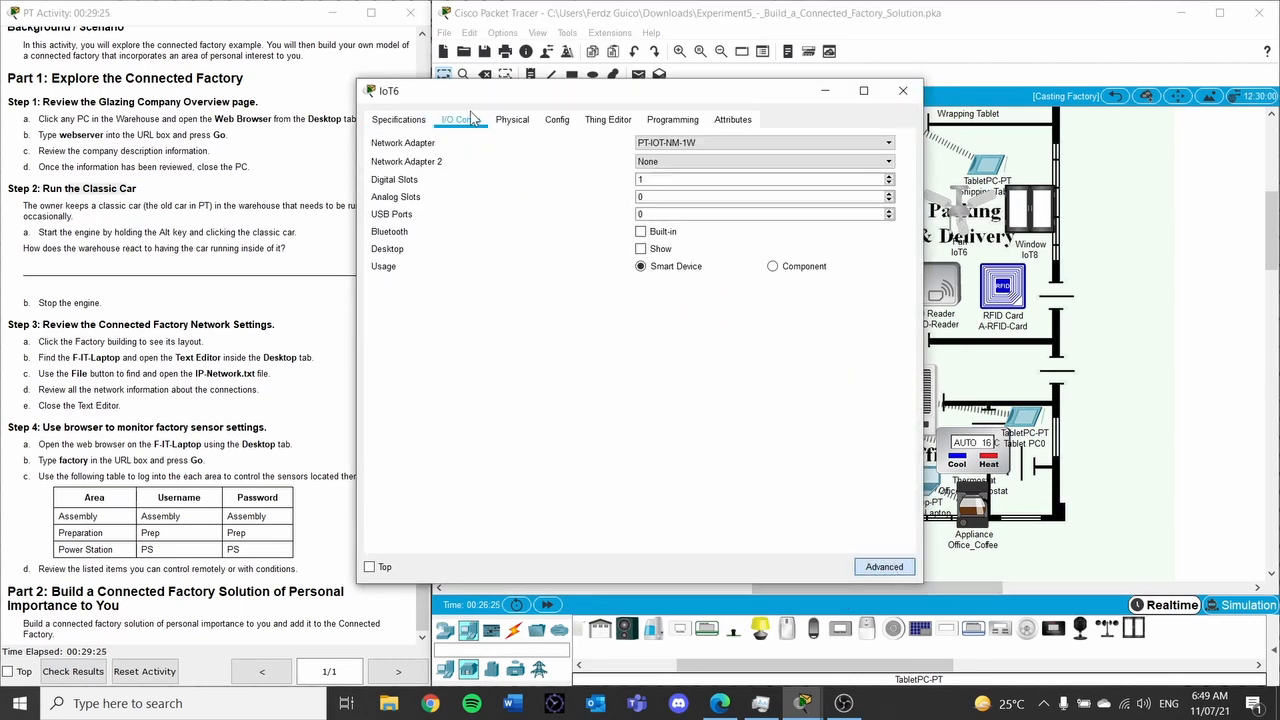
left_click(904, 92)
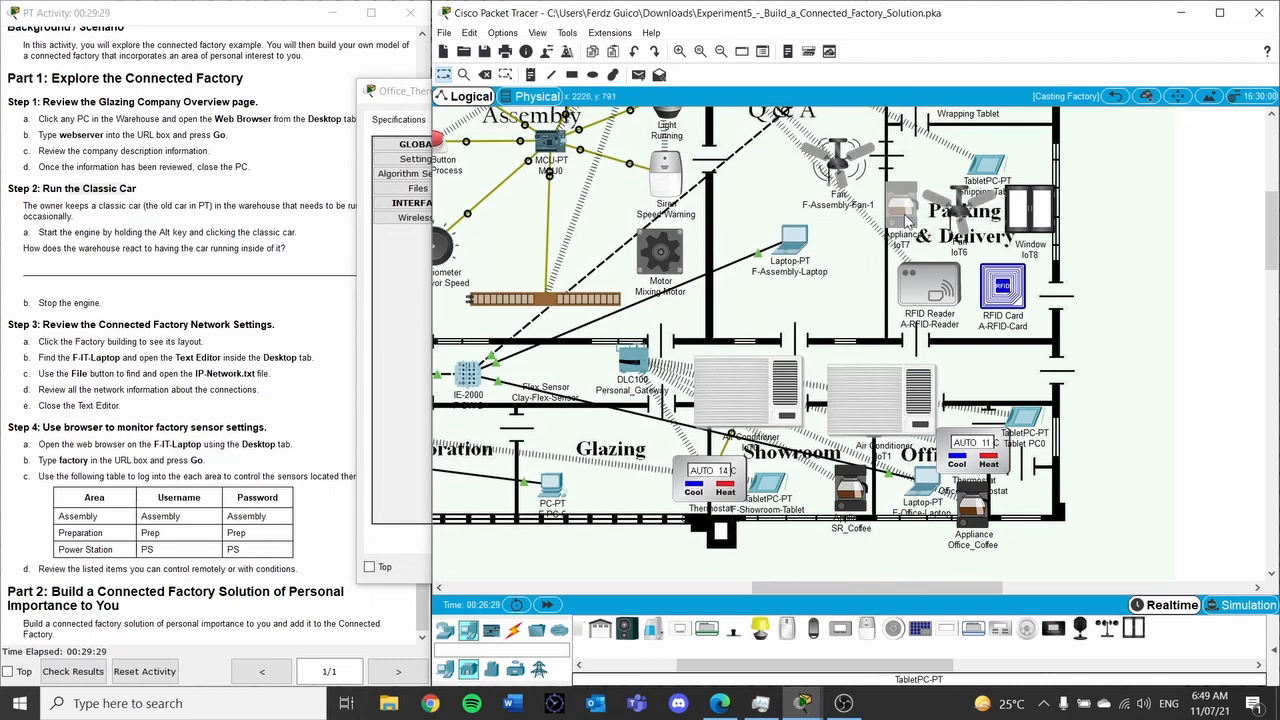
Check Appliance IoT7's network adapter in its I/O Config
left_click(905, 213)
left_click(878, 567)
left_click(878, 567)
left_click(874, 569)
left_click(874, 569)
left_click(873, 569)
left_click(872, 569)
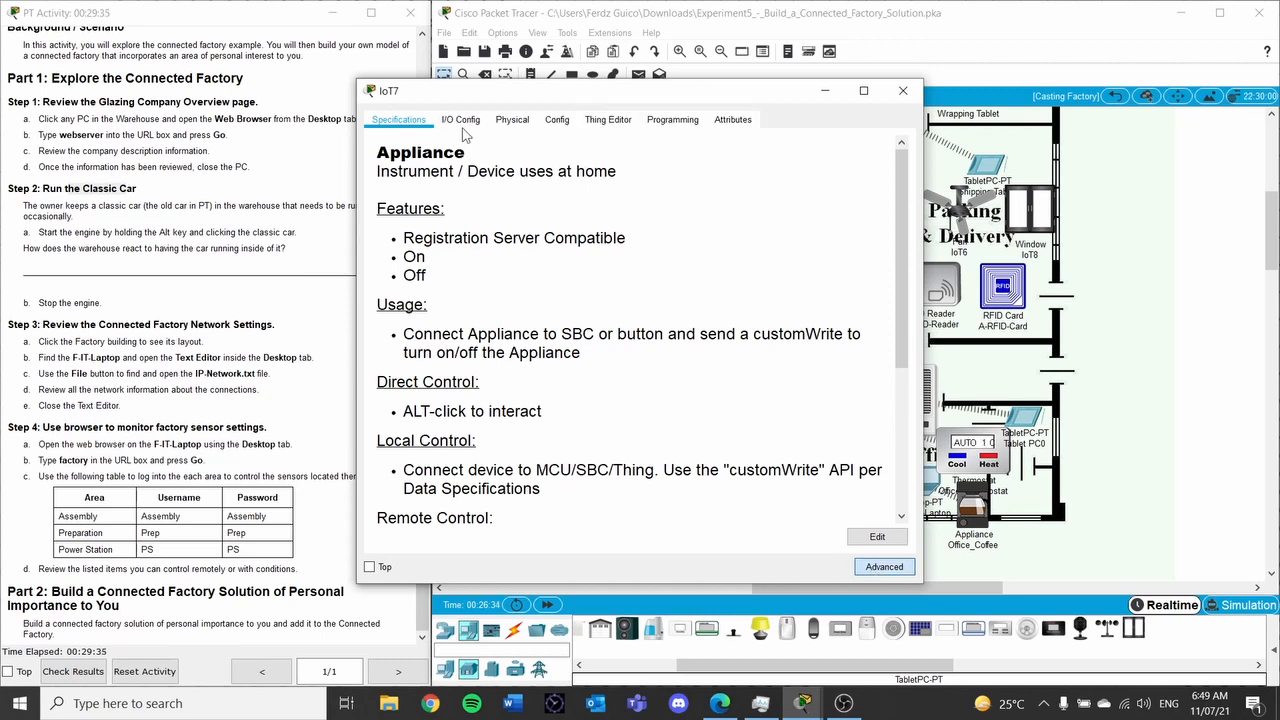
left_click(460, 120)
left_click(903, 91)
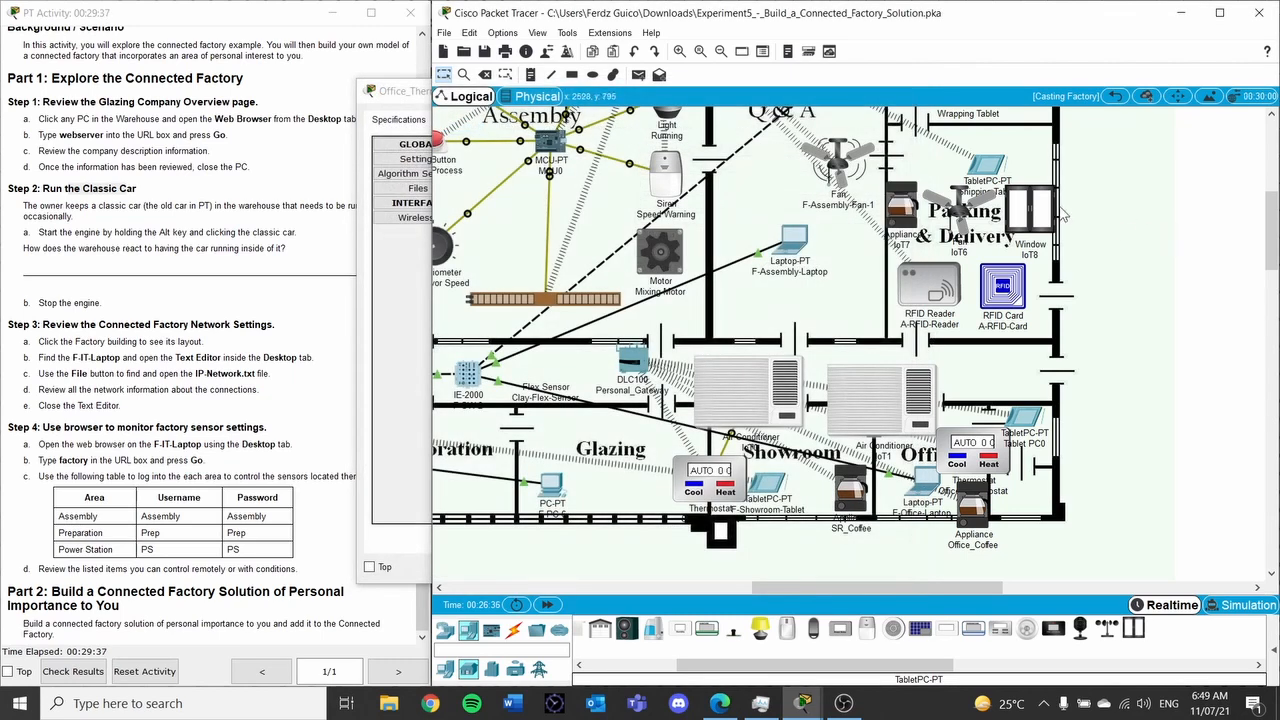
Reopen Appliance IoT7's Config and select its display name for renaming
left_click(905, 213)
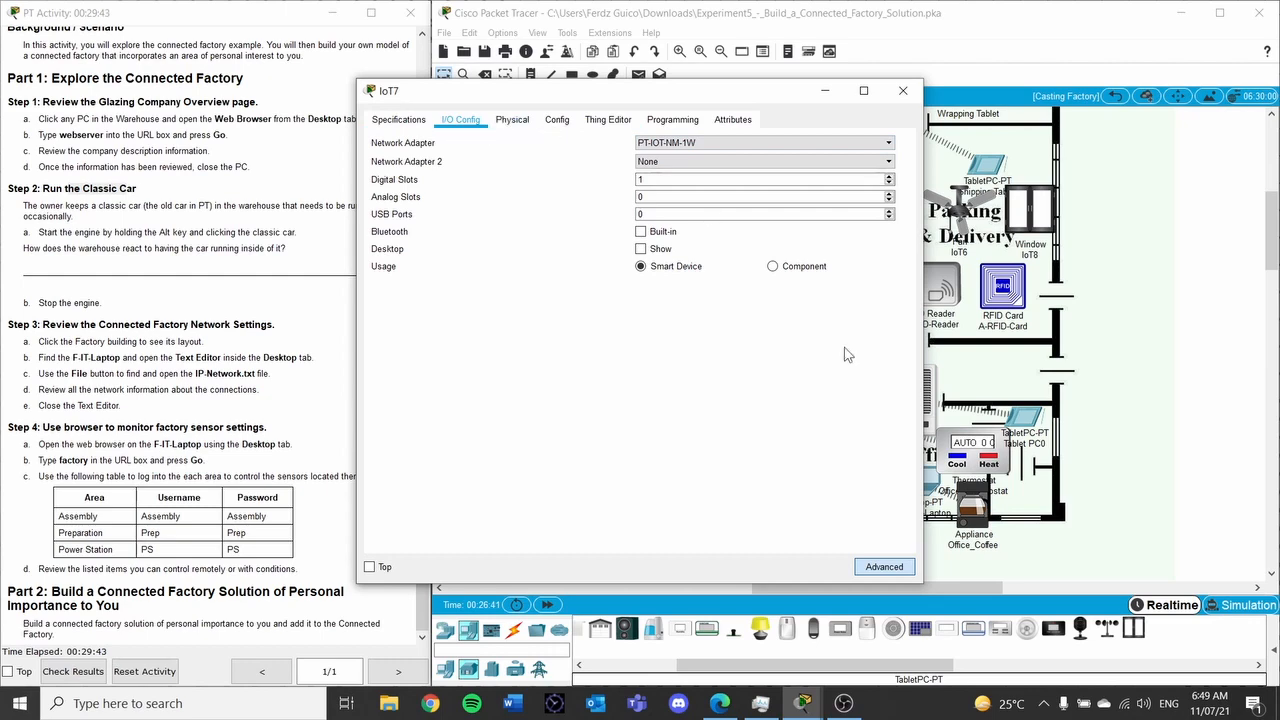
left_click(896, 570)
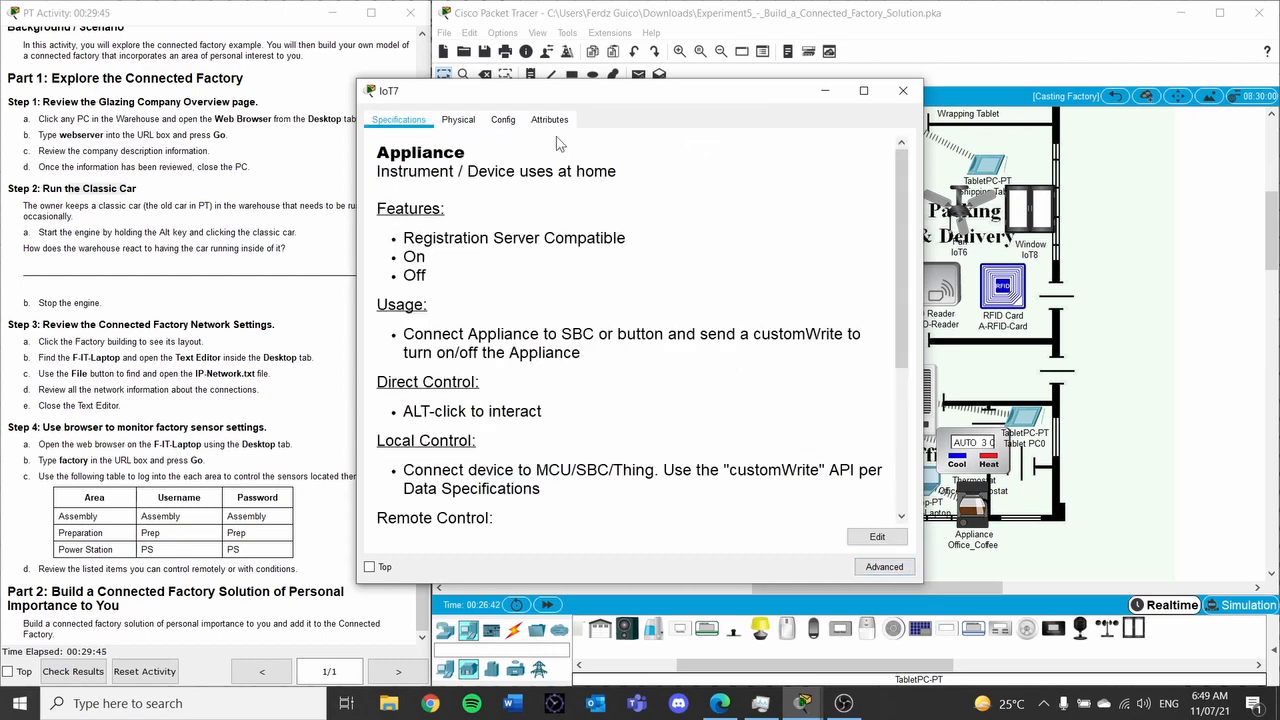
left_click(458, 120)
left_click(503, 121)
double_click(565, 182)
Name the appliance PD_Coffee and set its Wireless0 SSID to Personal_Gateway
type("PD_Coffee")
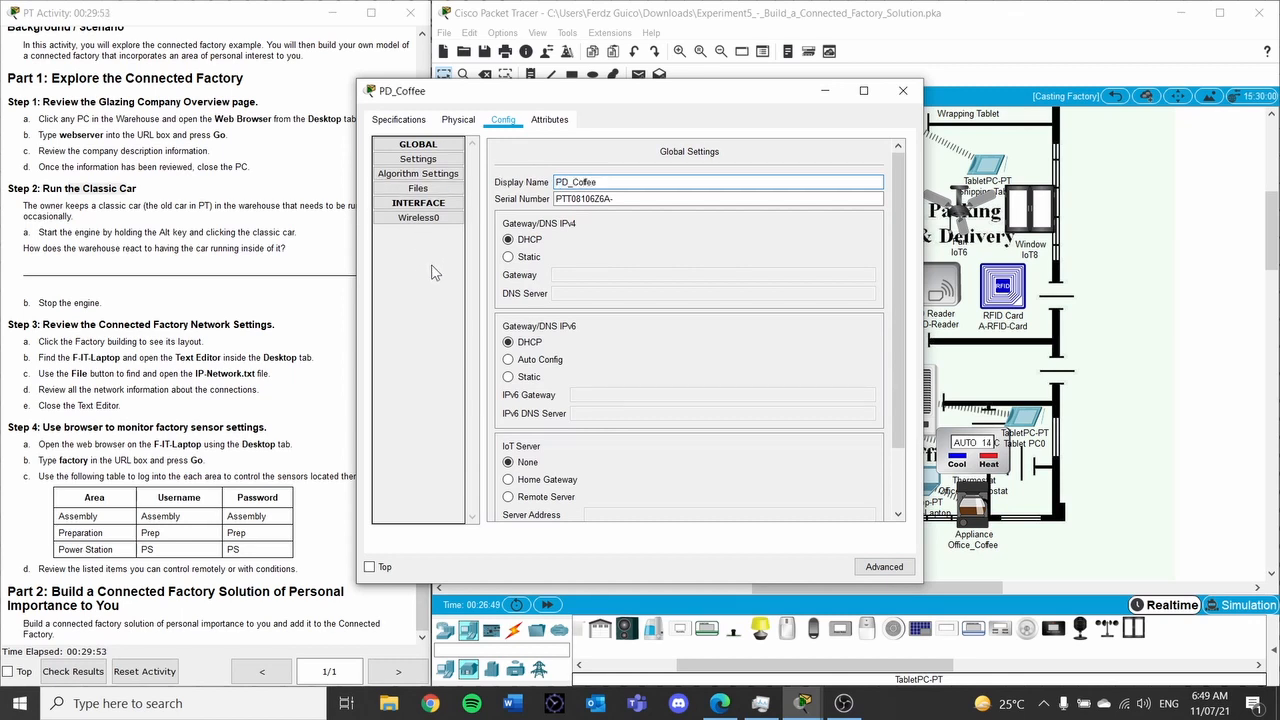
scroll(525, 336, "down", 2)
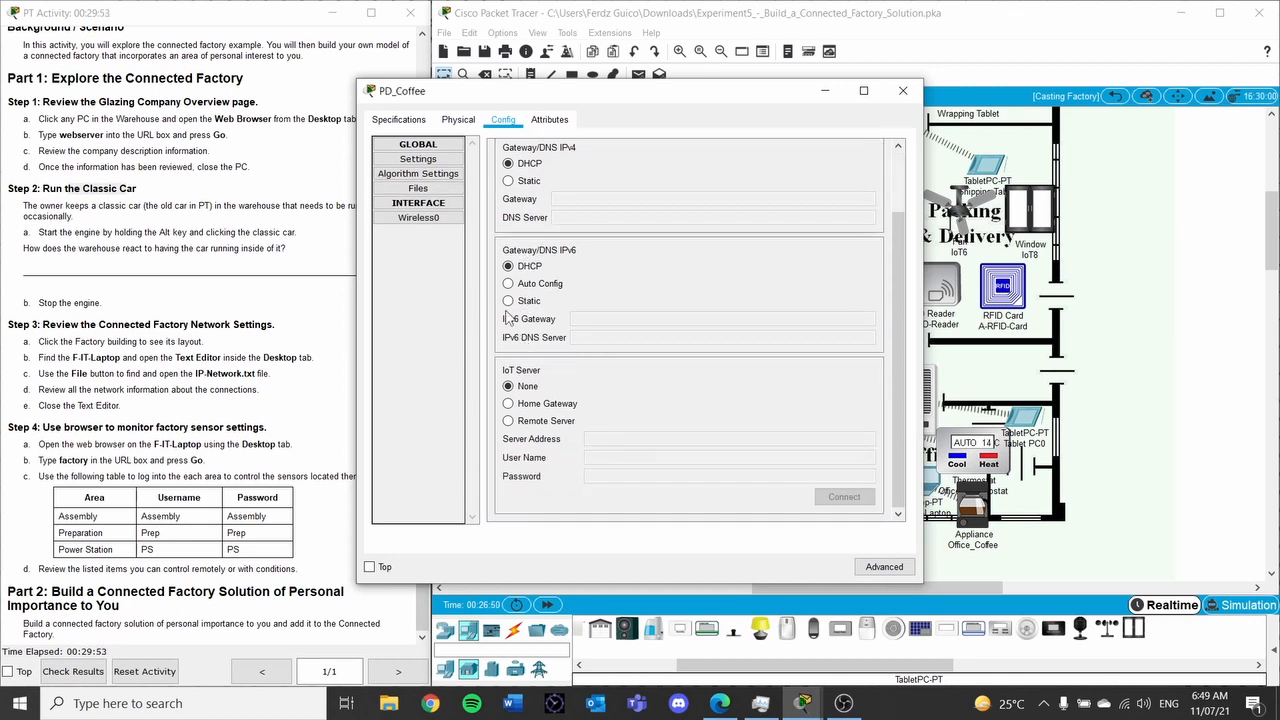
left_click(420, 218)
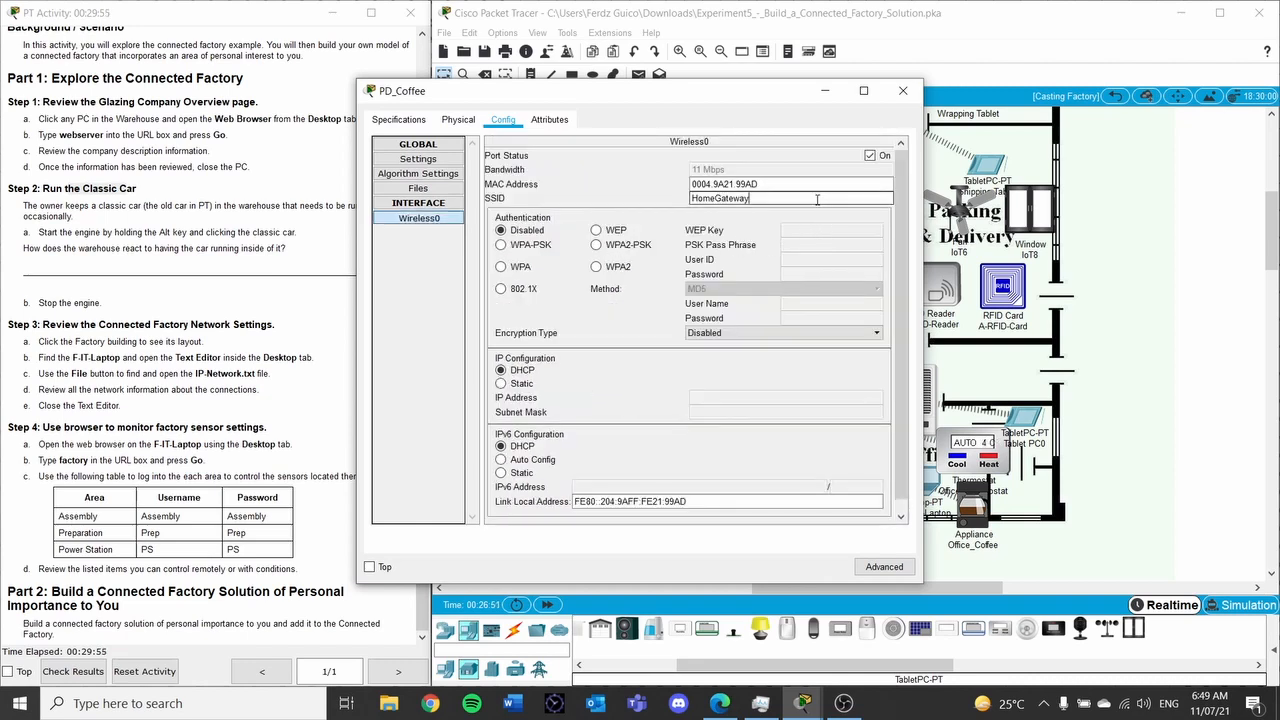
type("Pe")
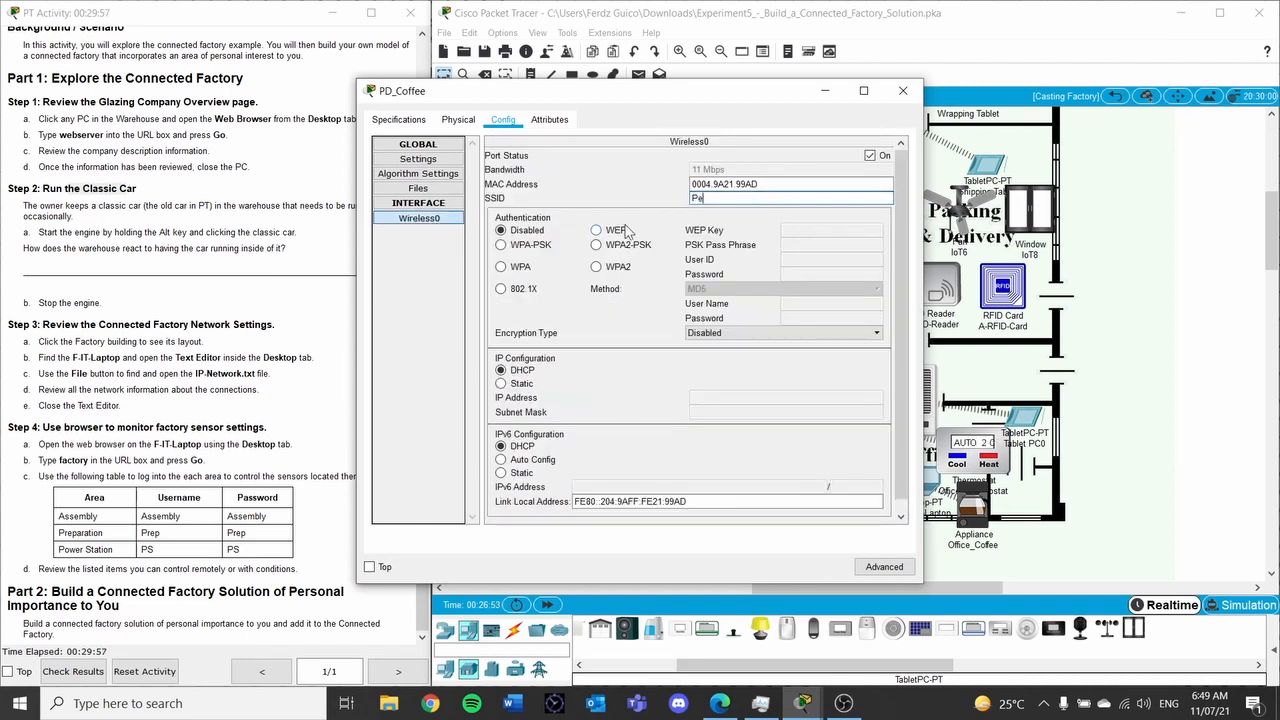
type("rsonal")
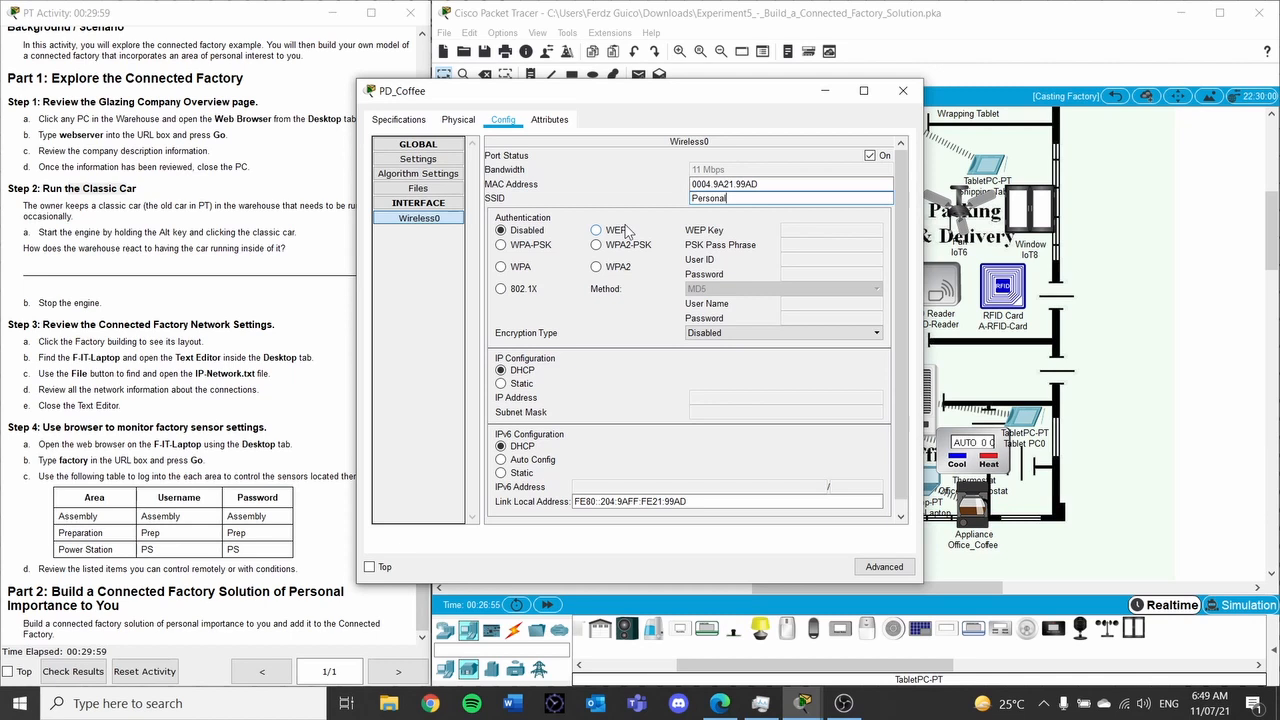
type("_Gar")
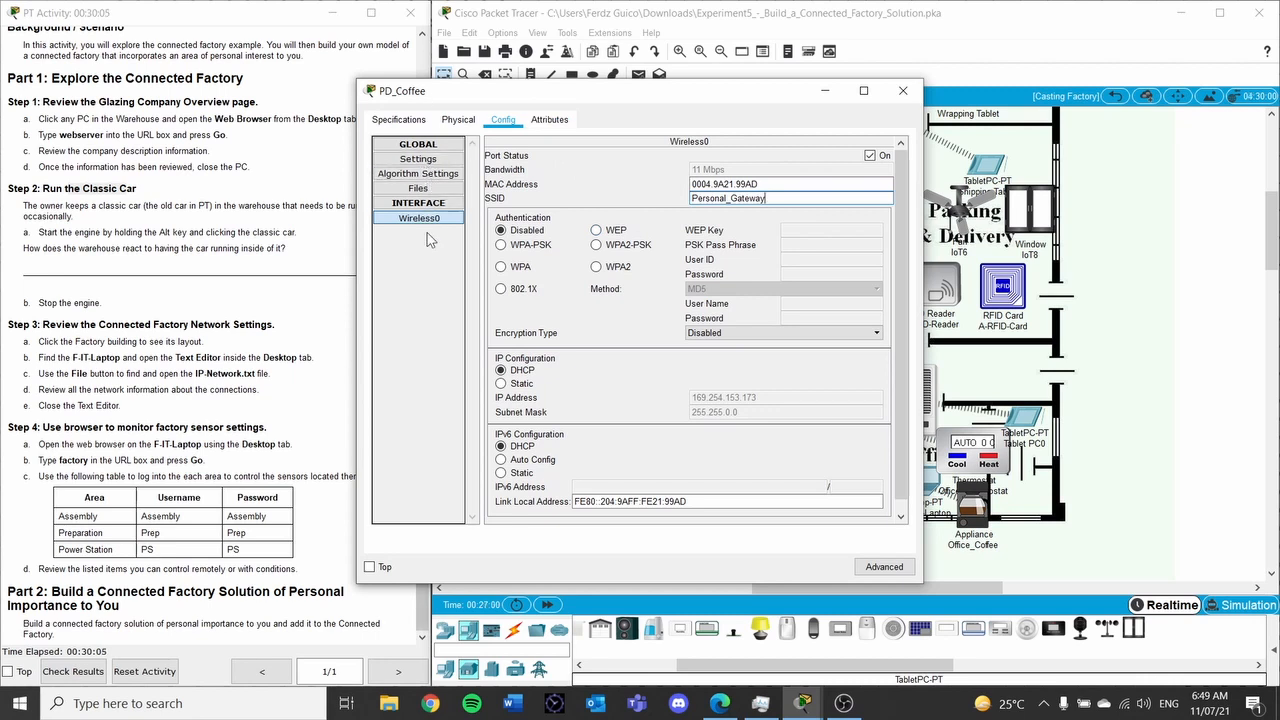
Register PD_Coffee with the remote IoT server at 192.168.25.1 and connect
left_click(443, 160)
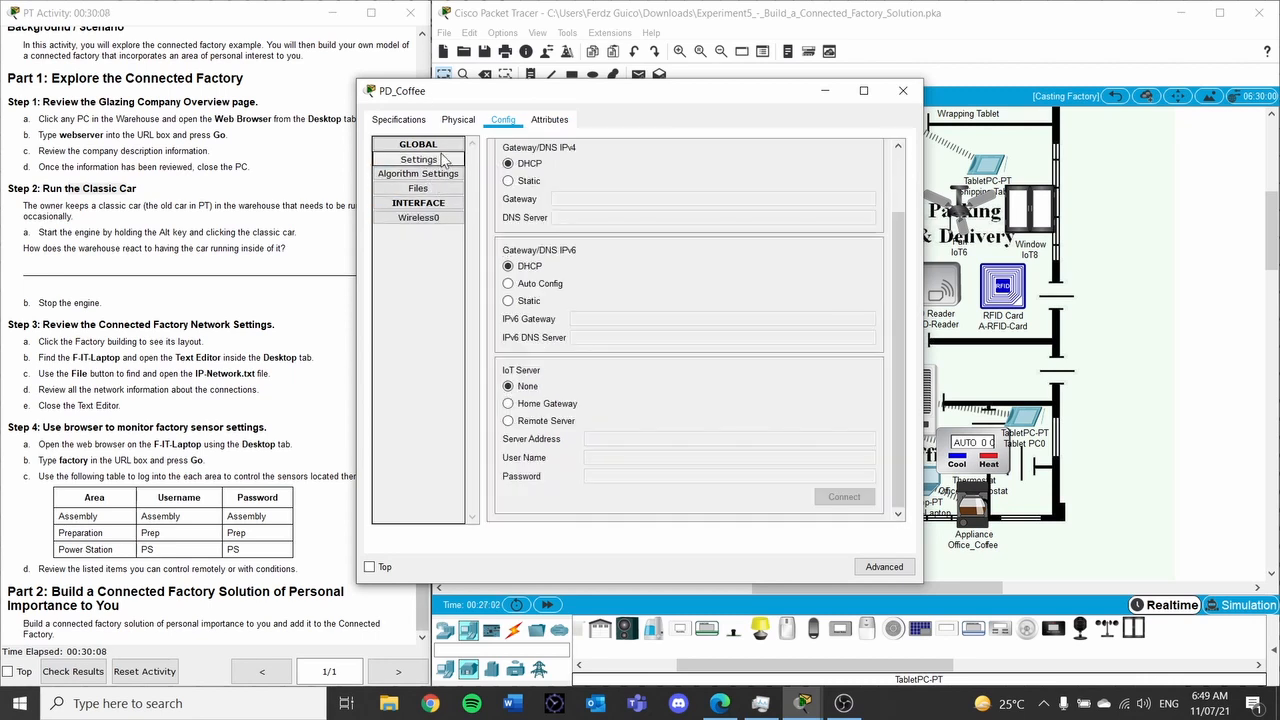
left_click(508, 421)
left_click(607, 441)
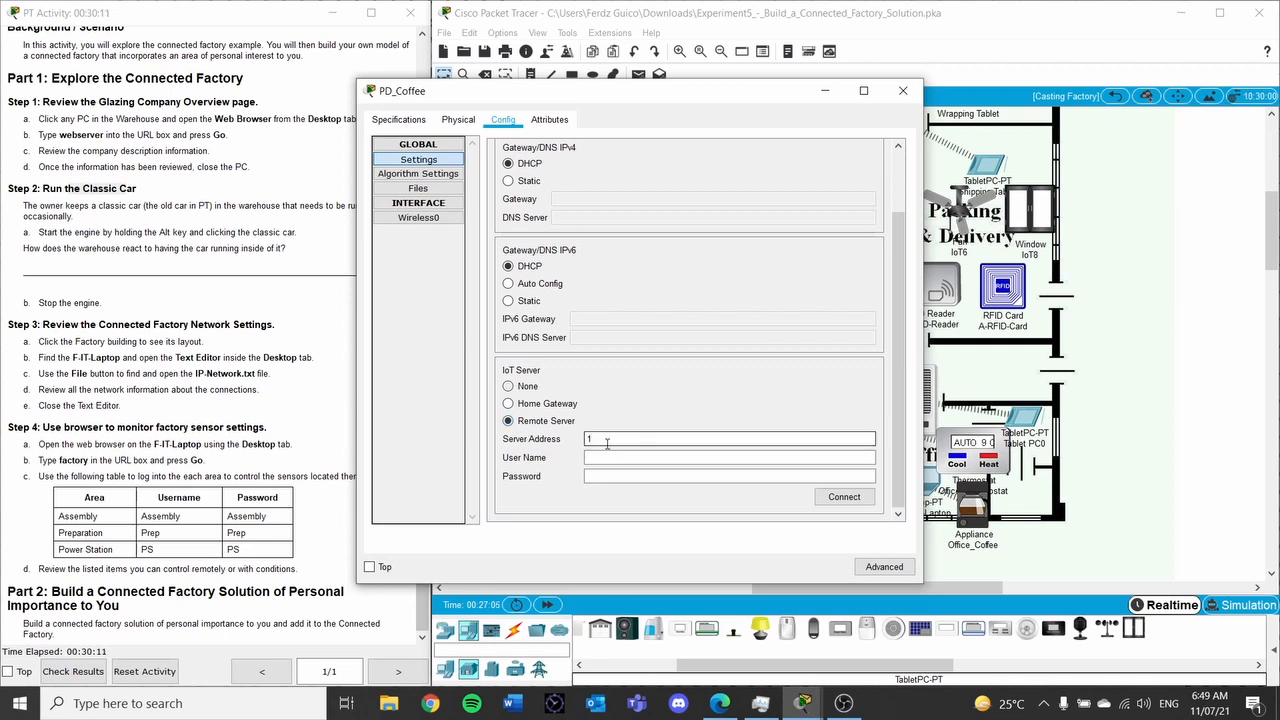
type("2.168.25.21")
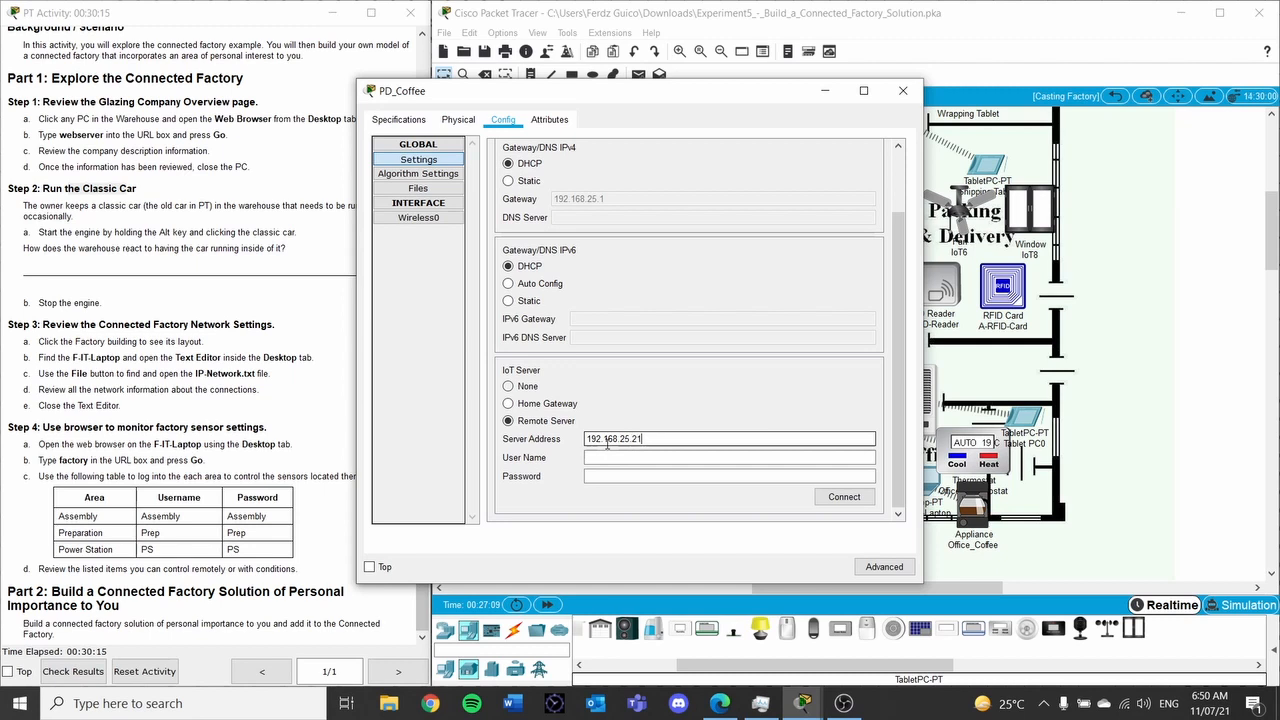
type("admin")
key("Tab")
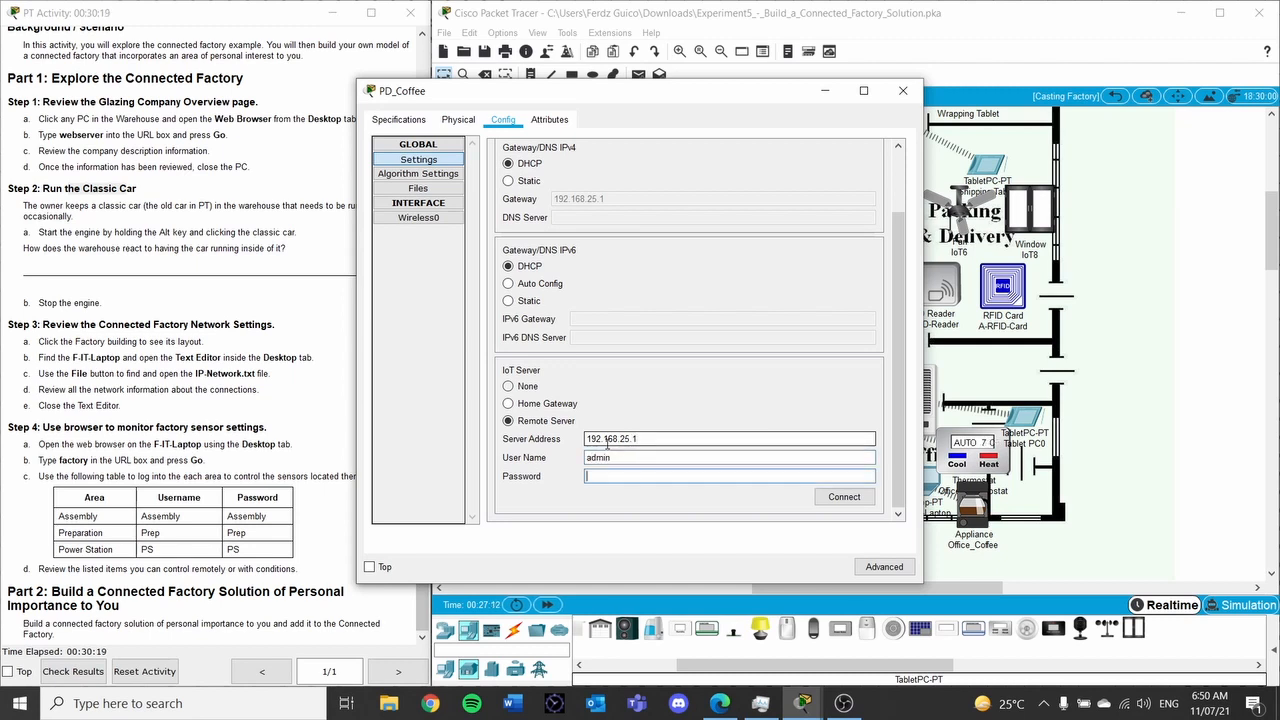
left_click(843, 497)
Close PD_Coffee's settings and open fan IoT6's settings
left_click_drag(768, 83, 658, 89)
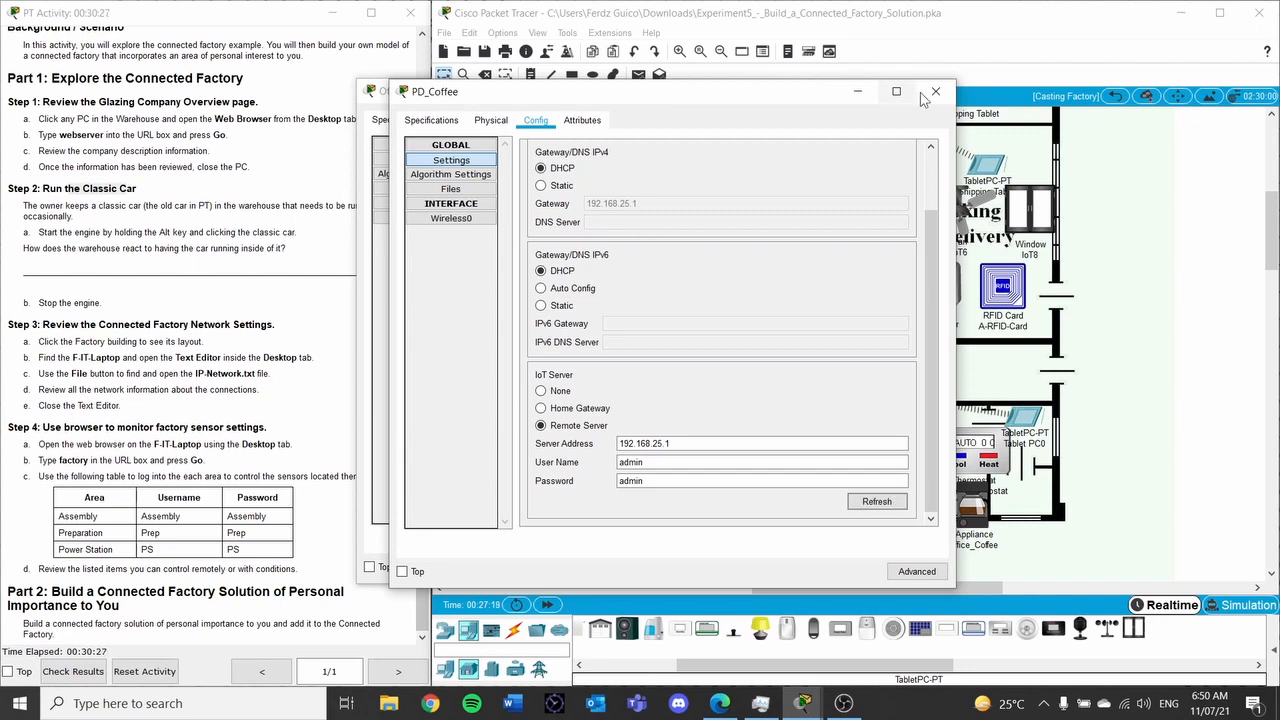
left_click(935, 91)
left_click(958, 212)
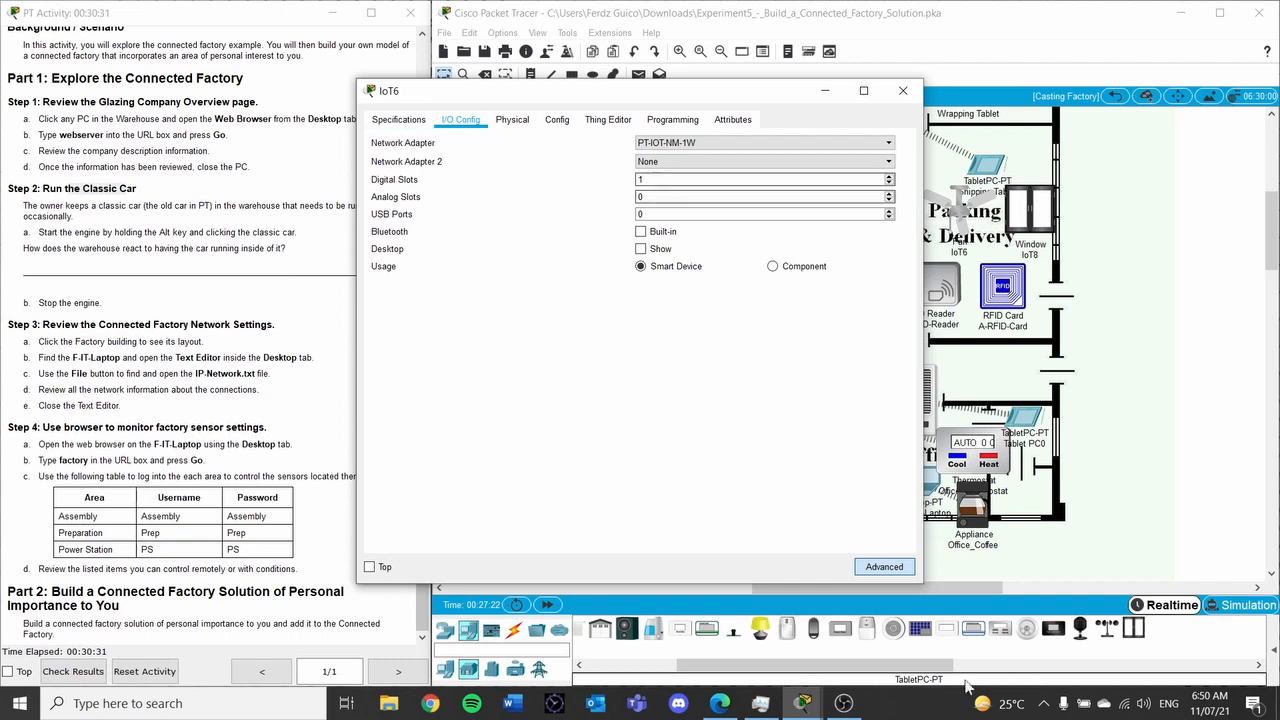
Rename ceiling fan IoT6 to PD_Fan in its Config settings
left_click(900, 570)
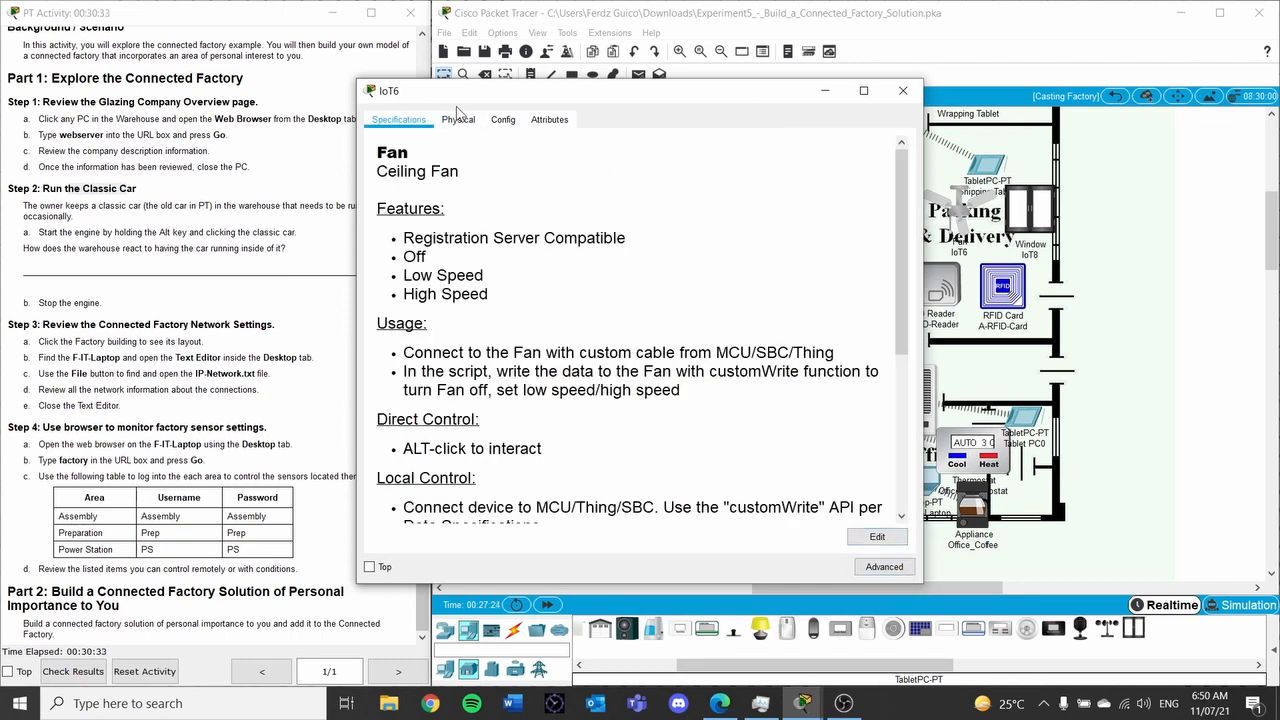
left_click(457, 119)
left_click(503, 119)
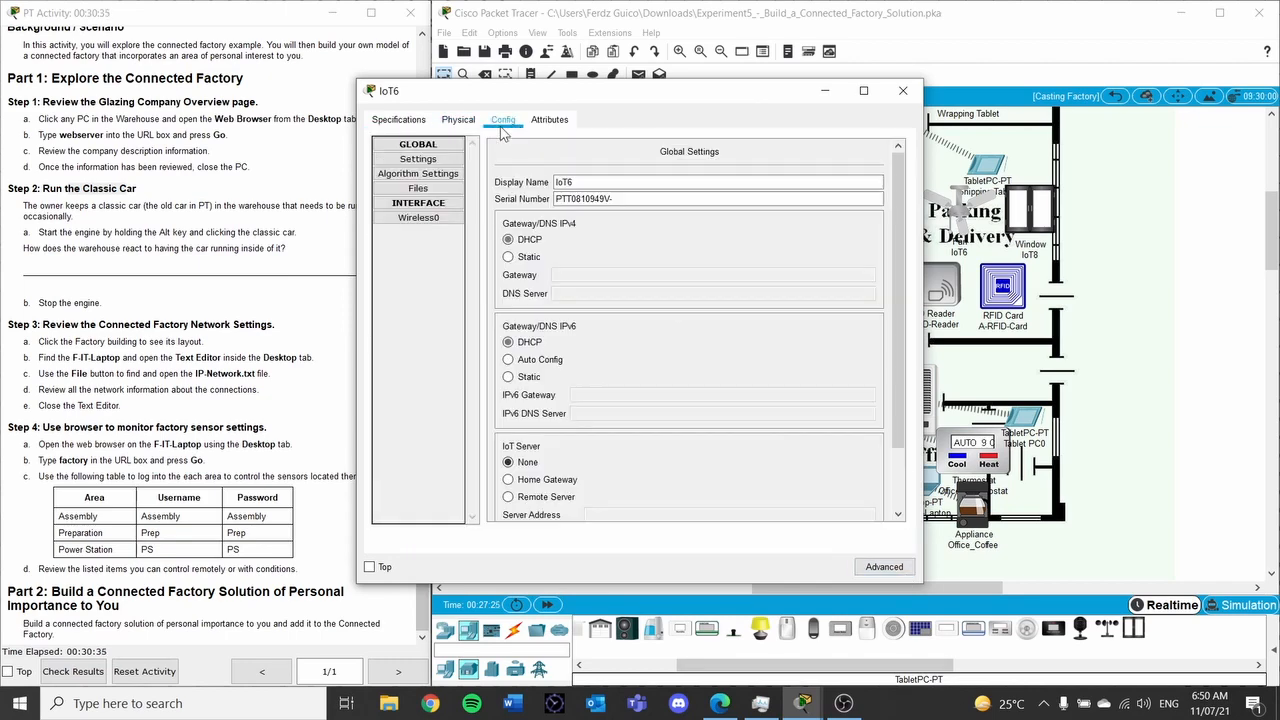
left_click(564, 181)
double_click(564, 181)
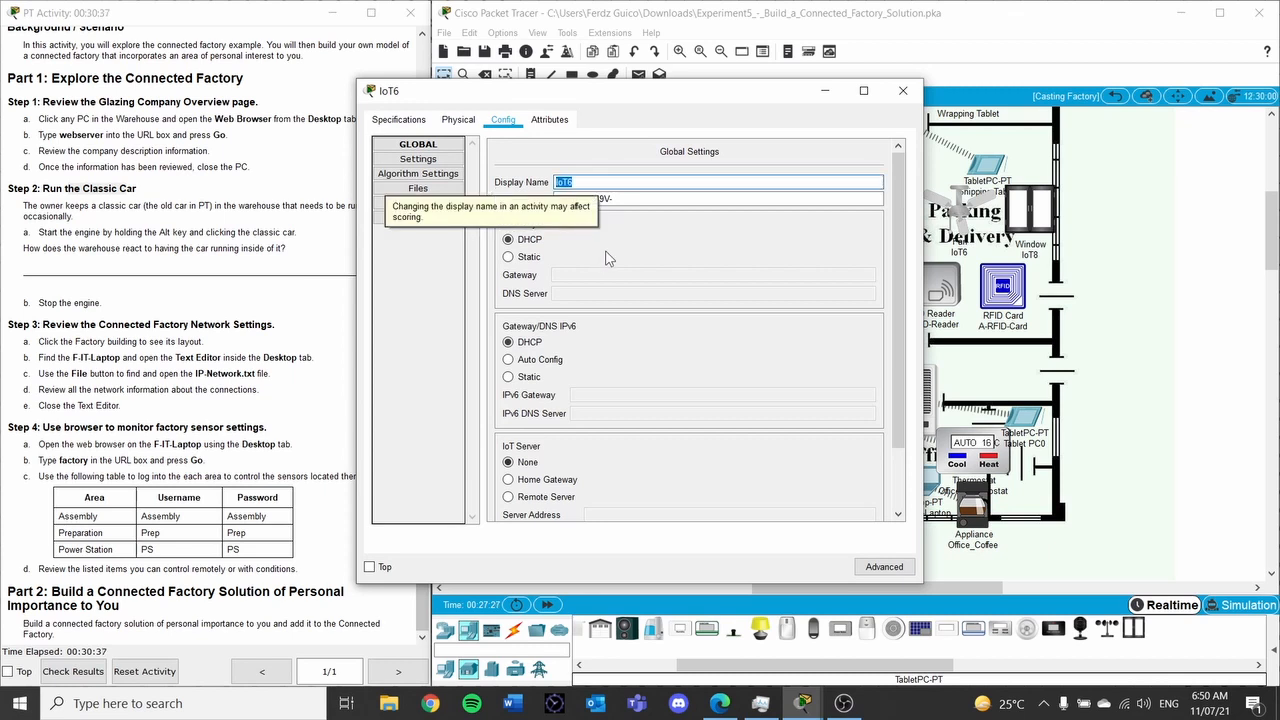
type("P")
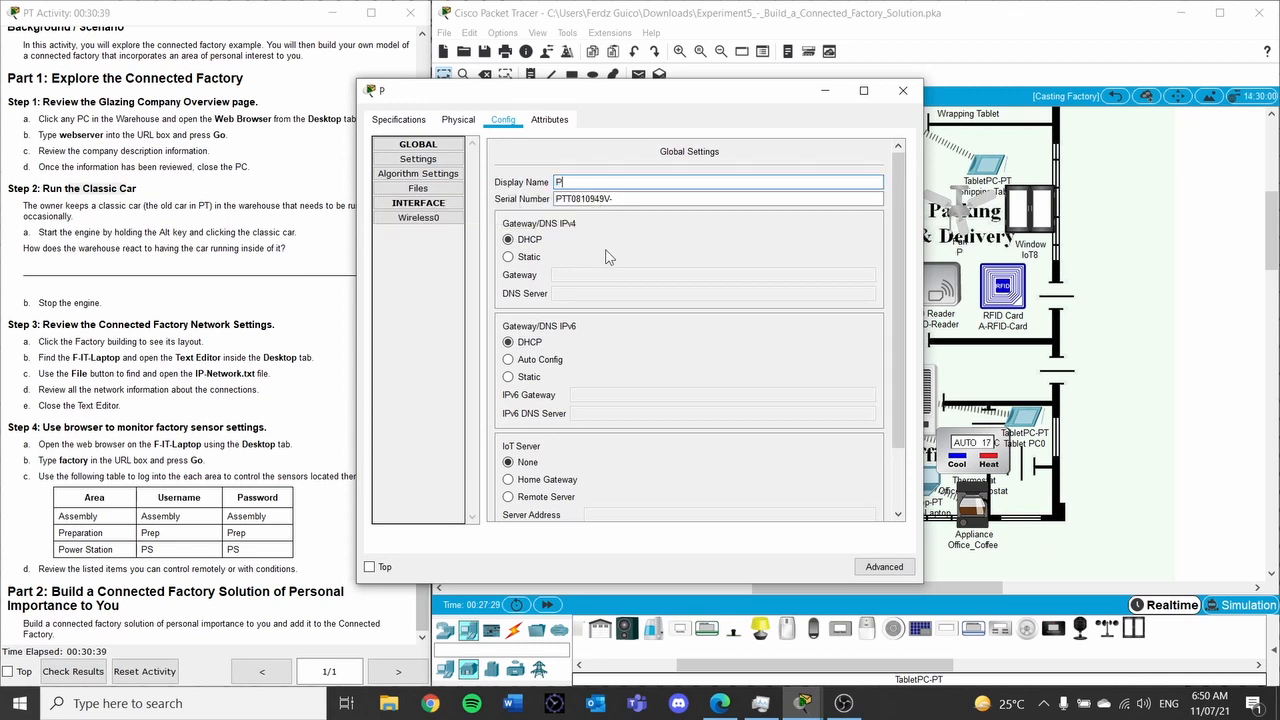
type("D_Fan")
Set PD_Fan's IoT server to Remote Server 192.168.25.1 with the login credentials
scroll(786, 154, "down", 2)
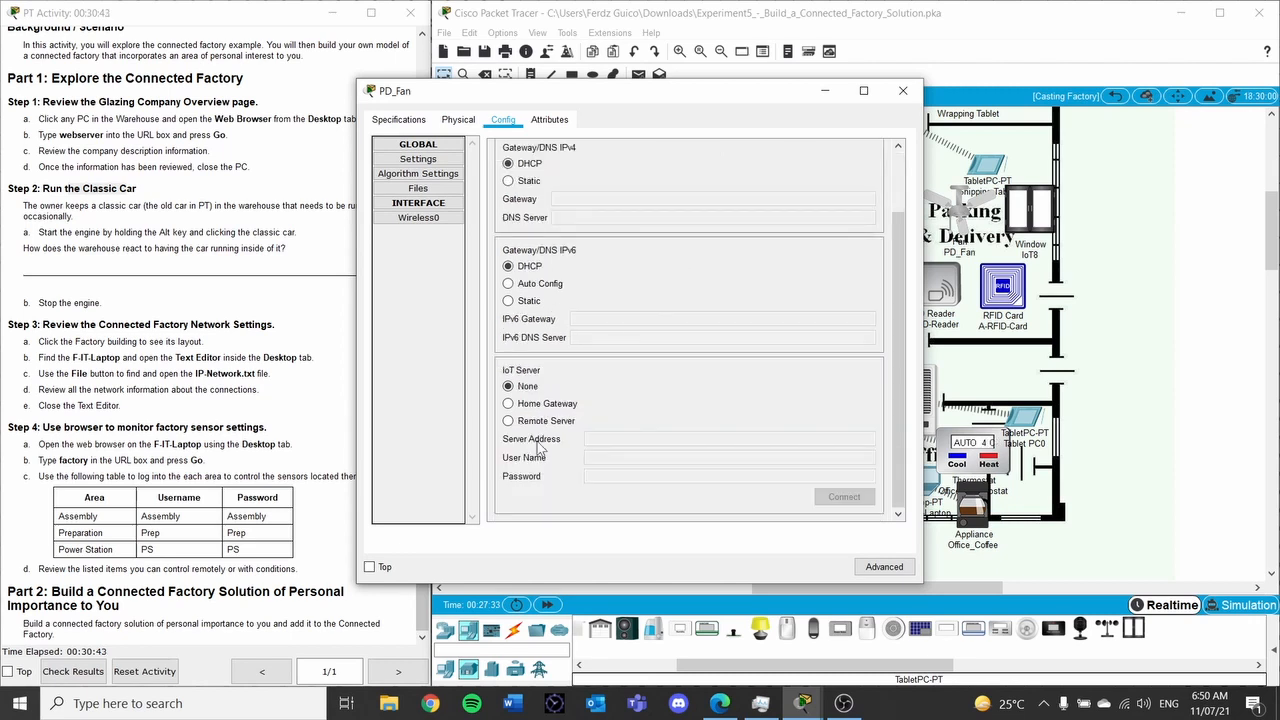
left_click(508, 421)
left_click(619, 438)
type("192.168.25.1")
key("Tab")
type("adm")
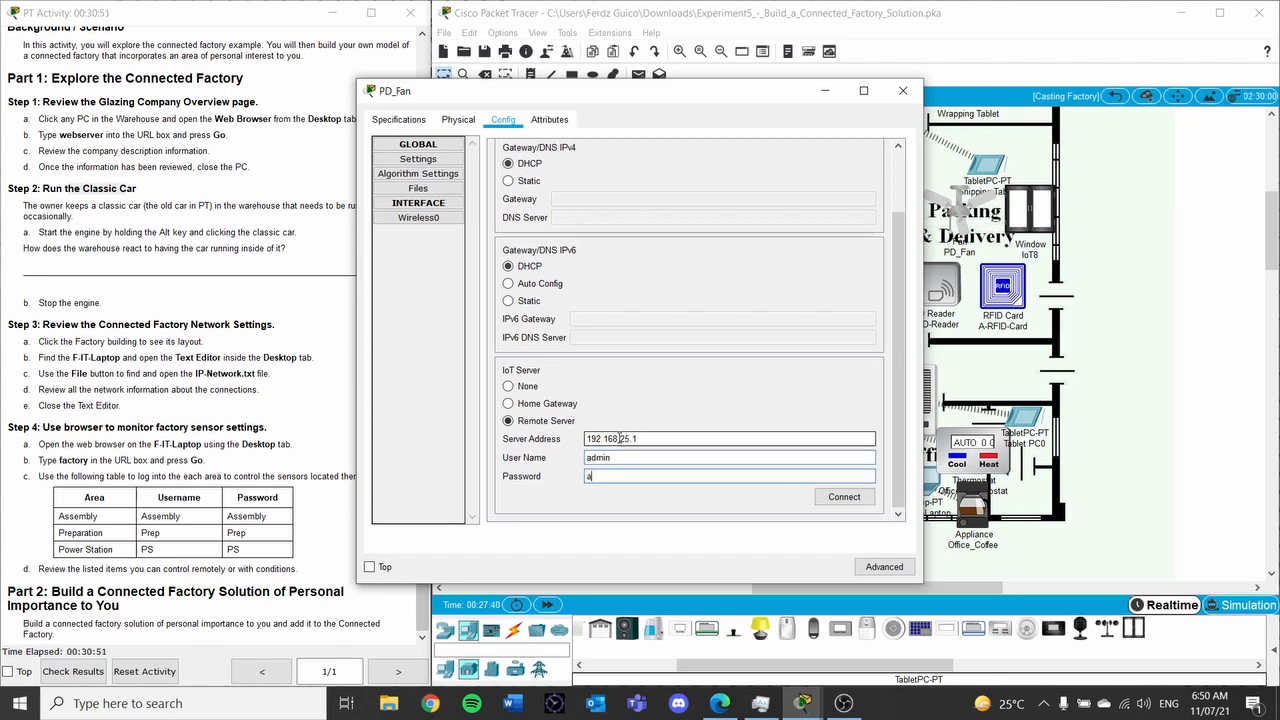
Change PD_Fan's SSID from HomeGateway to Personal_Gateway and connect it to the server
left_click(418, 217)
double_click(738, 199)
type("Pes")
type("sonal")
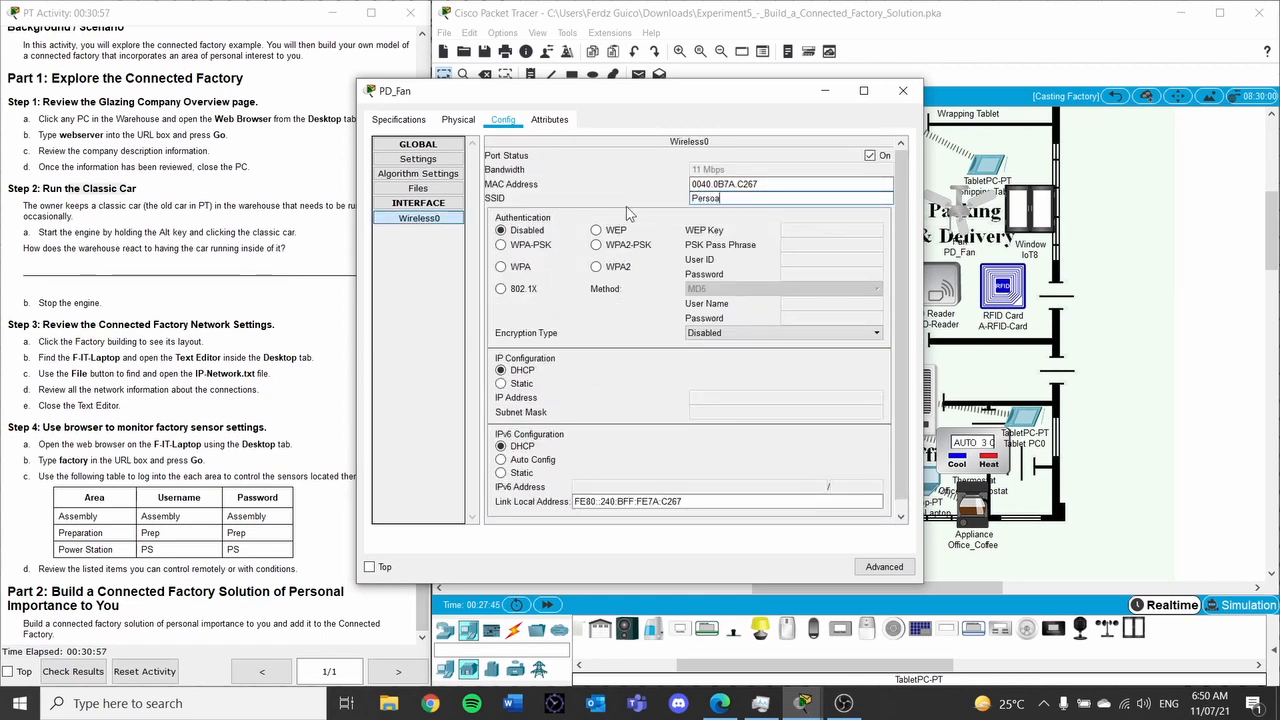
type("_Gateway")
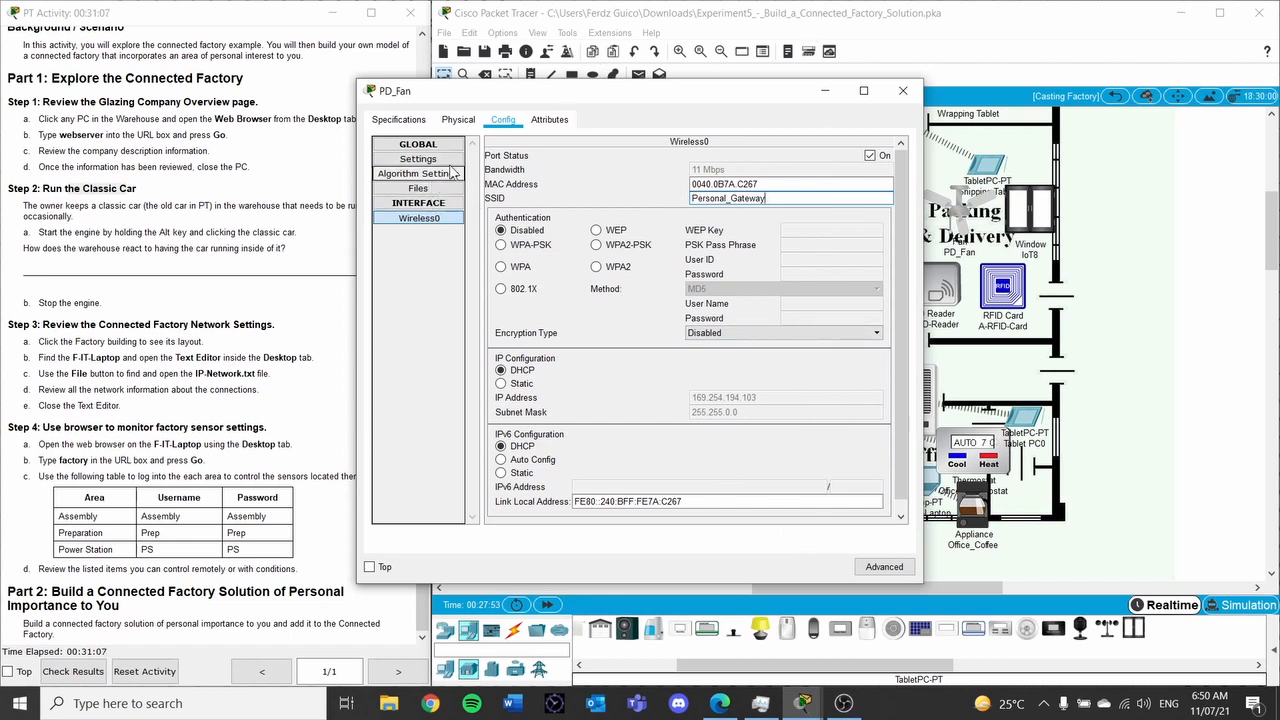
left_click(436, 163)
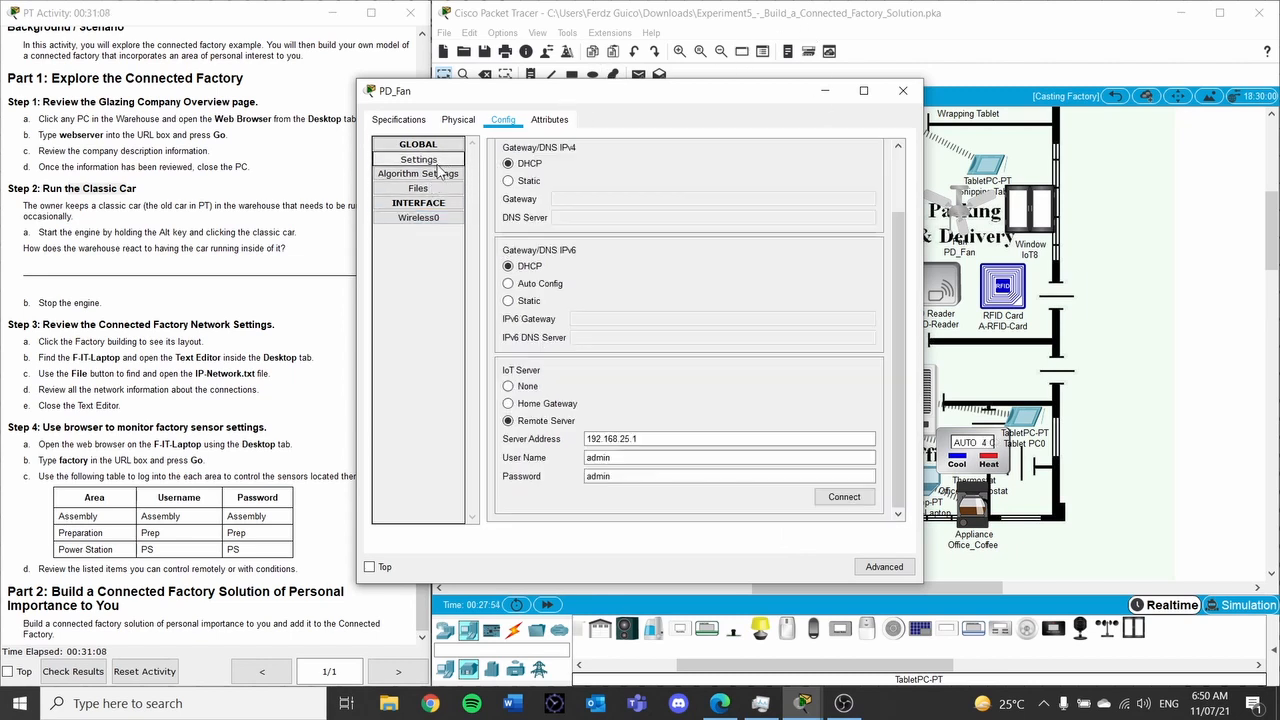
left_click(858, 503)
left_click_drag(718, 95, 595, 106)
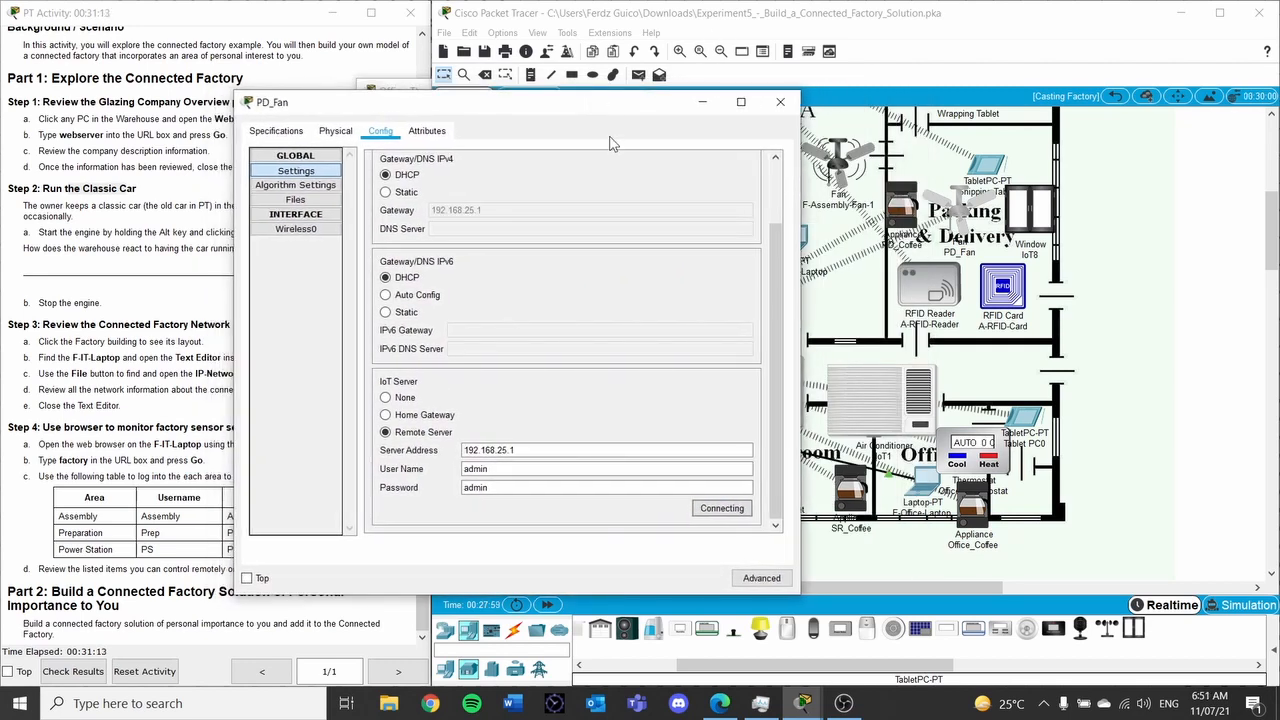
left_click(740, 510)
Close PD_Fan and rename window device IoT8 to PD_Window
left_click(780, 101)
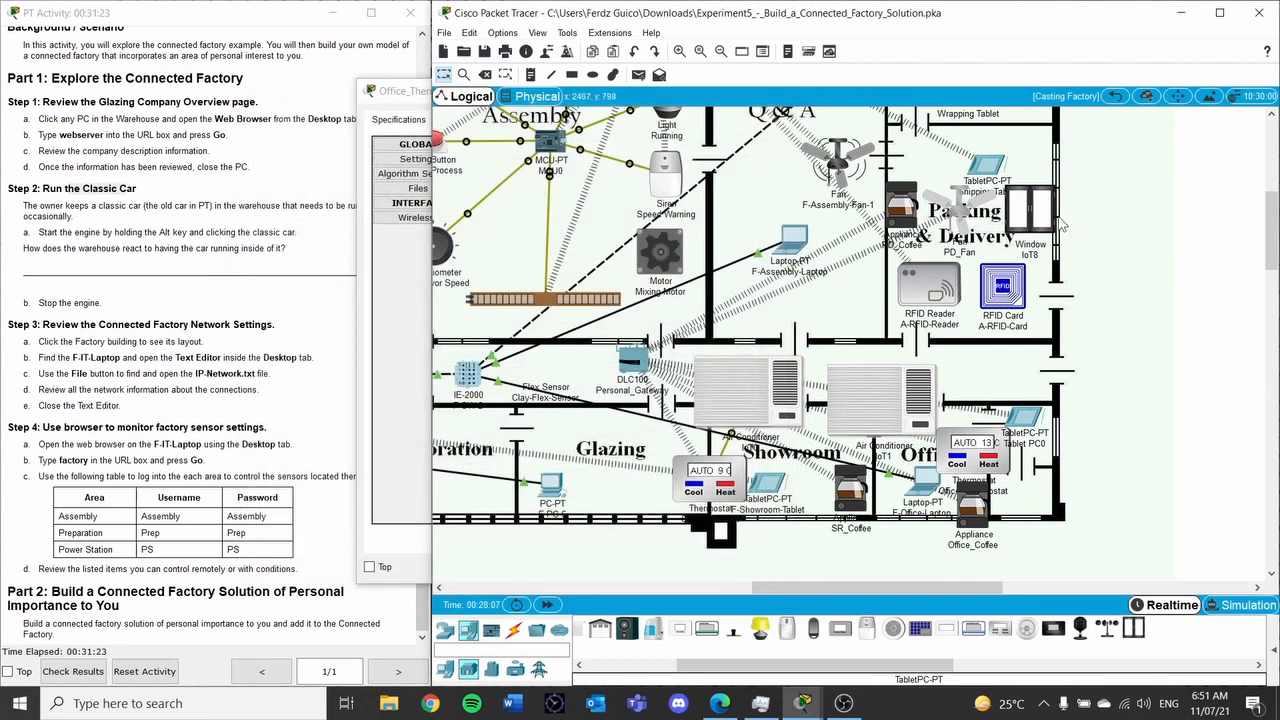
left_click(1040, 212)
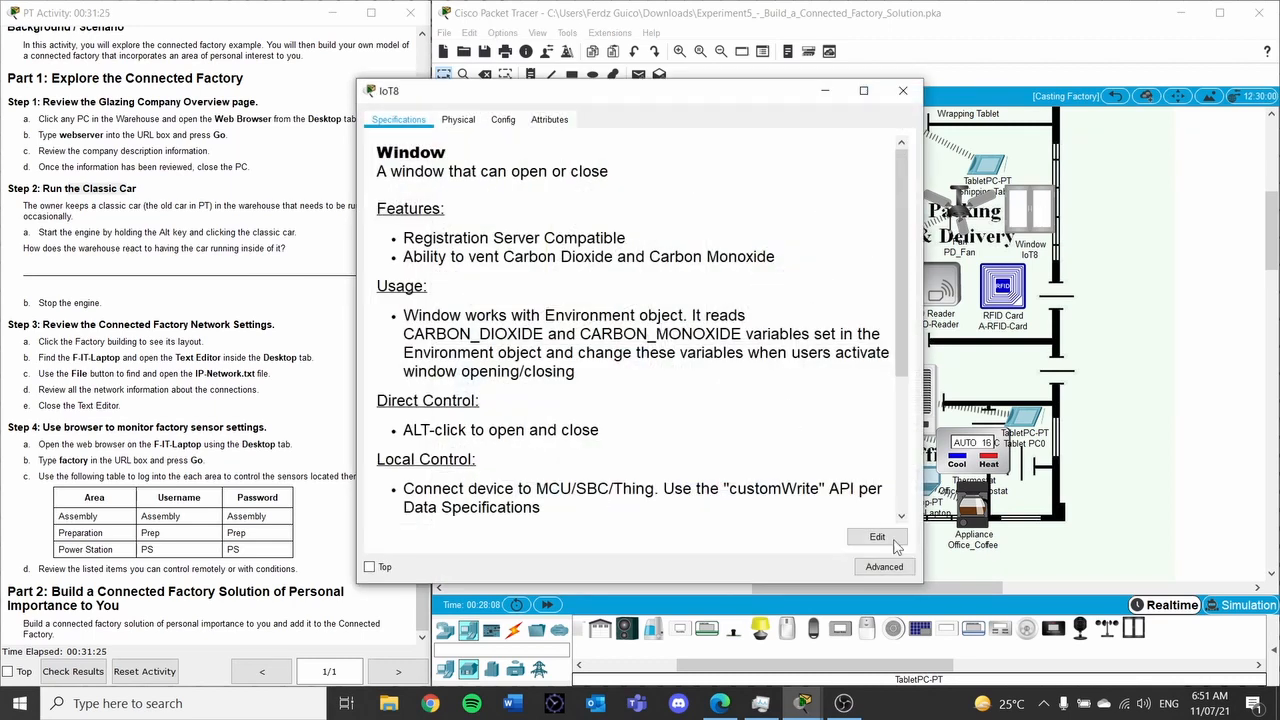
left_click(505, 120)
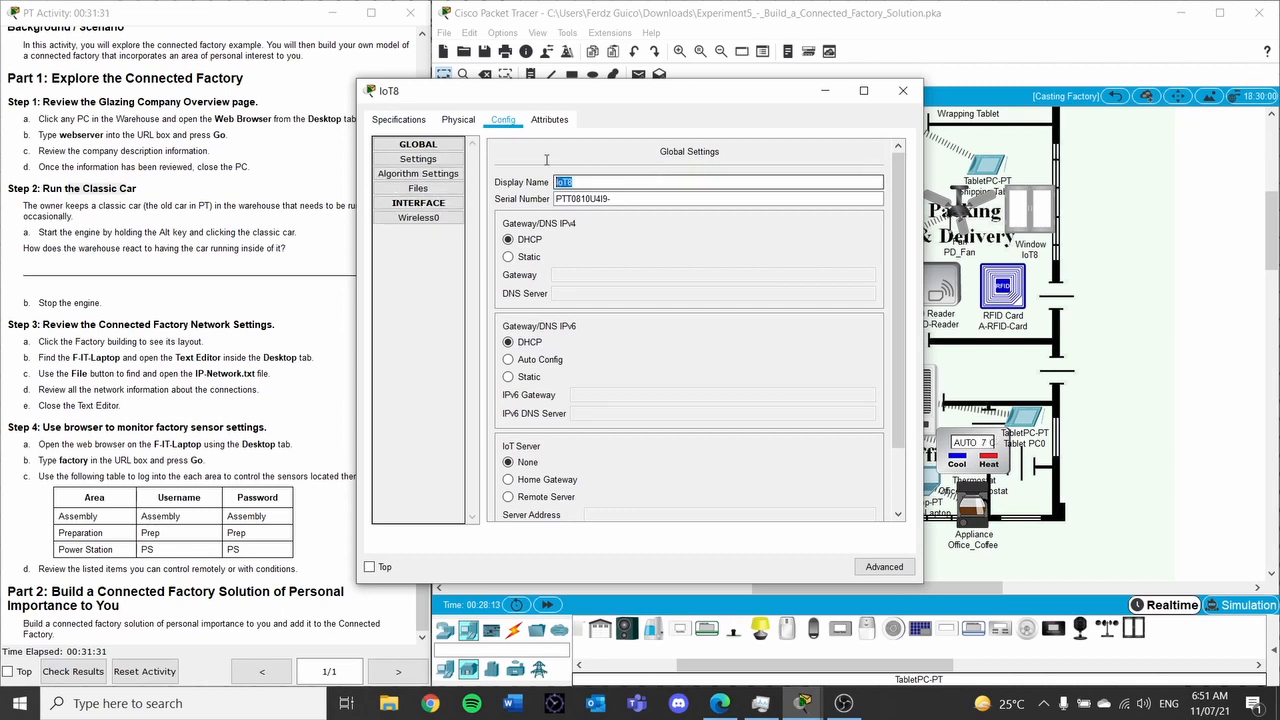
type("PD_Window")
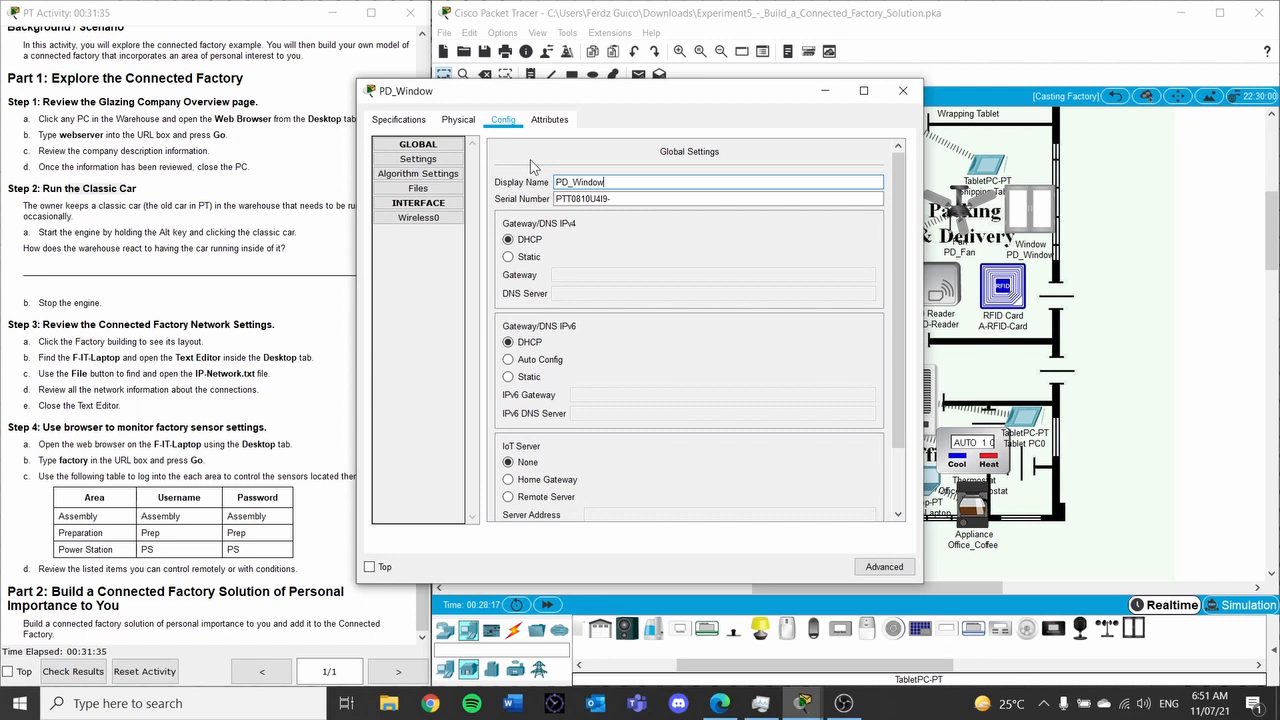
Choose Remote Server registration at 192.168.25.1 for PD_Window
scroll(574, 228, "down", 1)
left_click(509, 457)
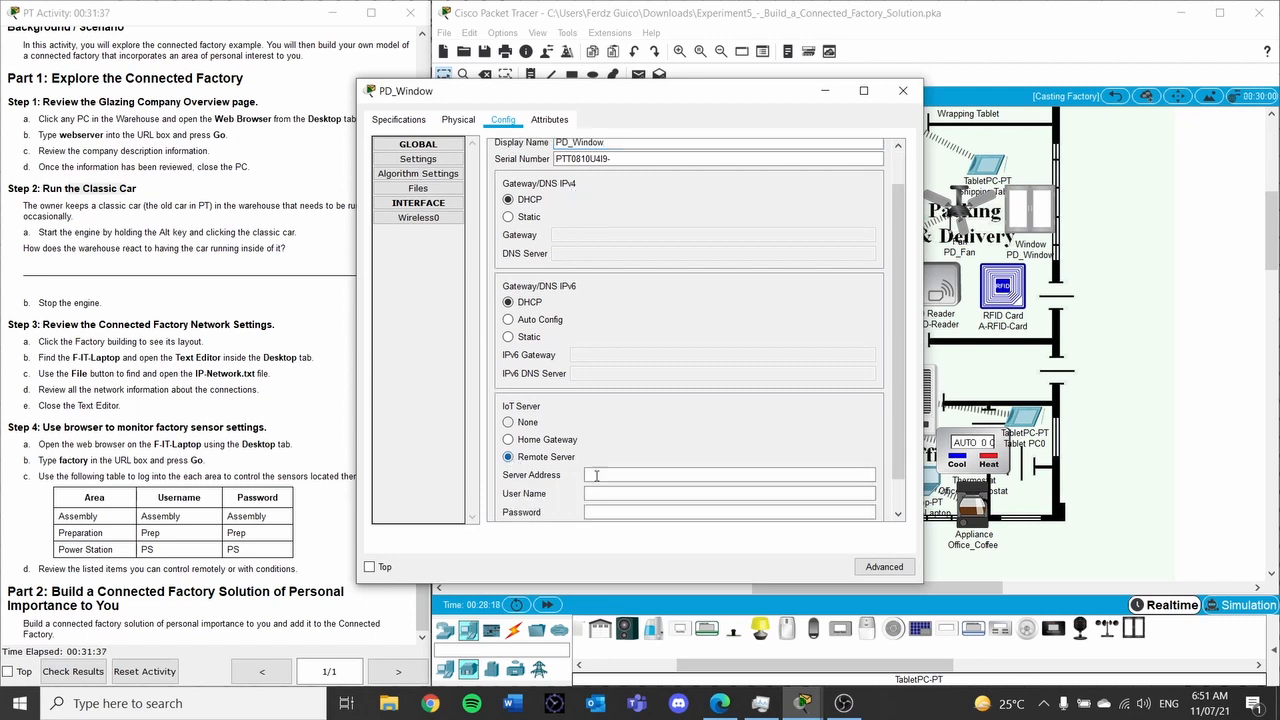
type("192.1")
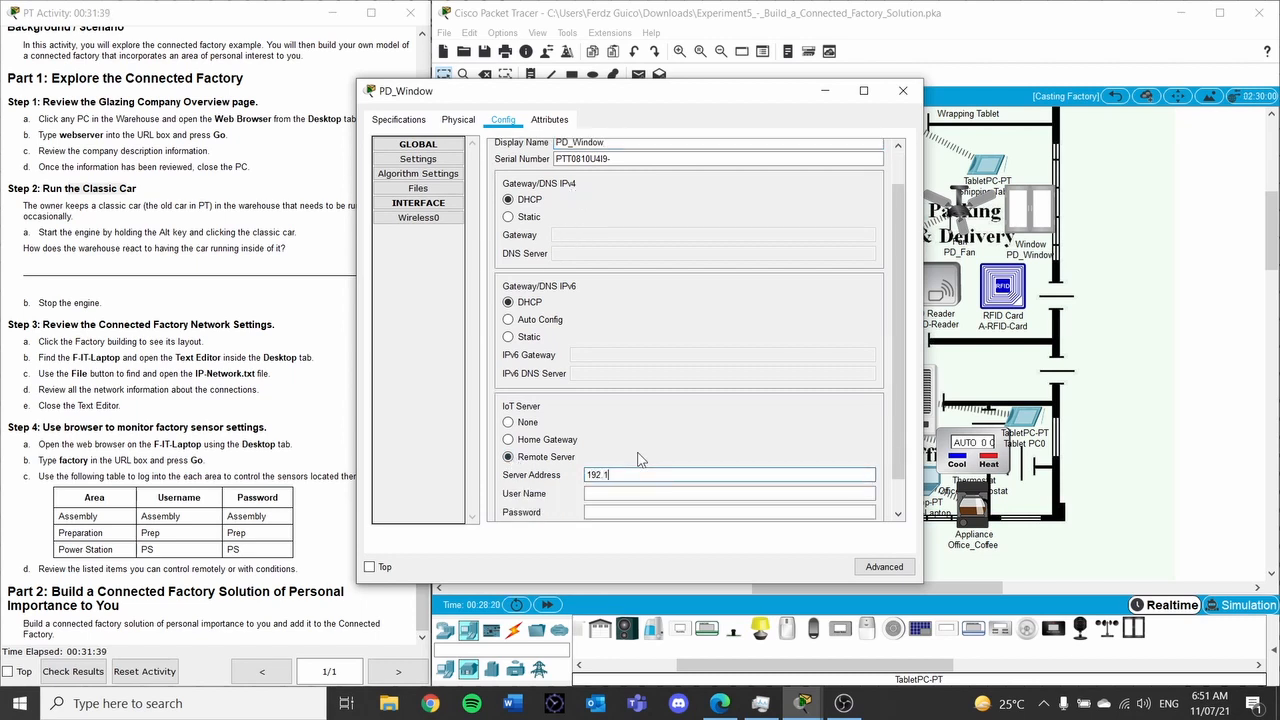
key("BackSpace")
key("BackSpace")
type("8.25.1")
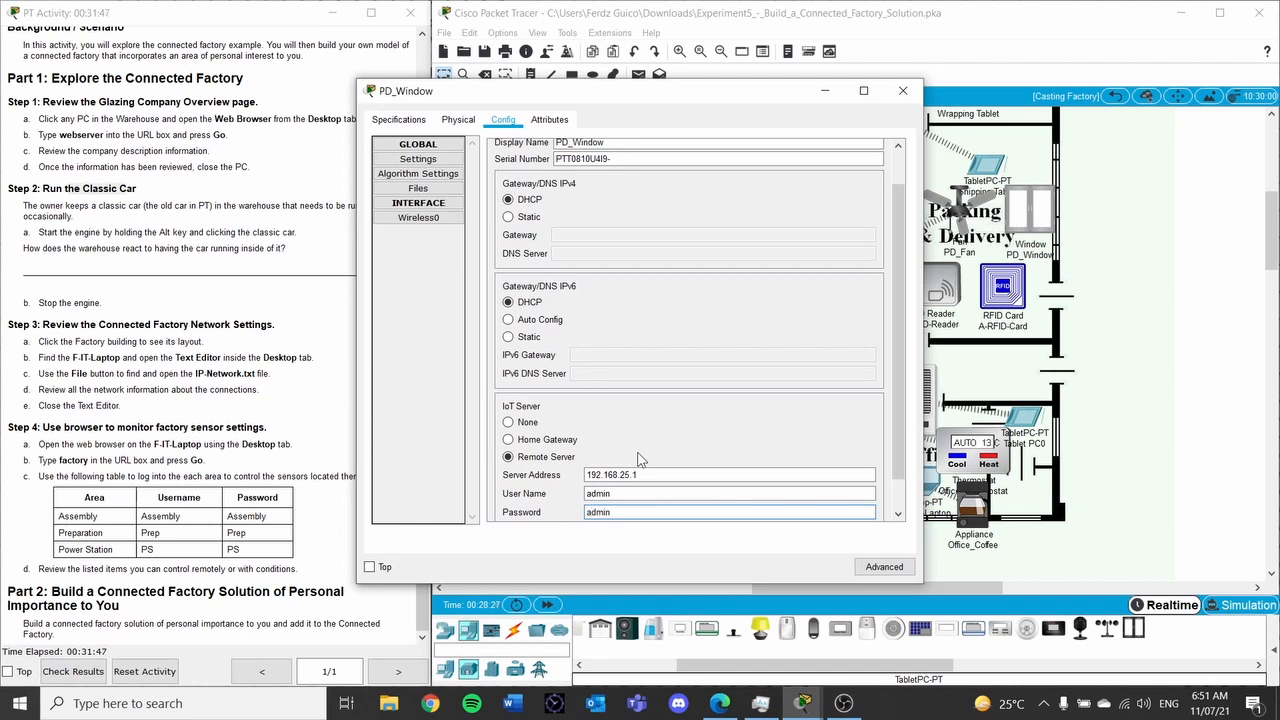
Set PD_Window's Wireless0 SSID to Personal_Gateway and connect it to the IoT server
left_click(418, 217)
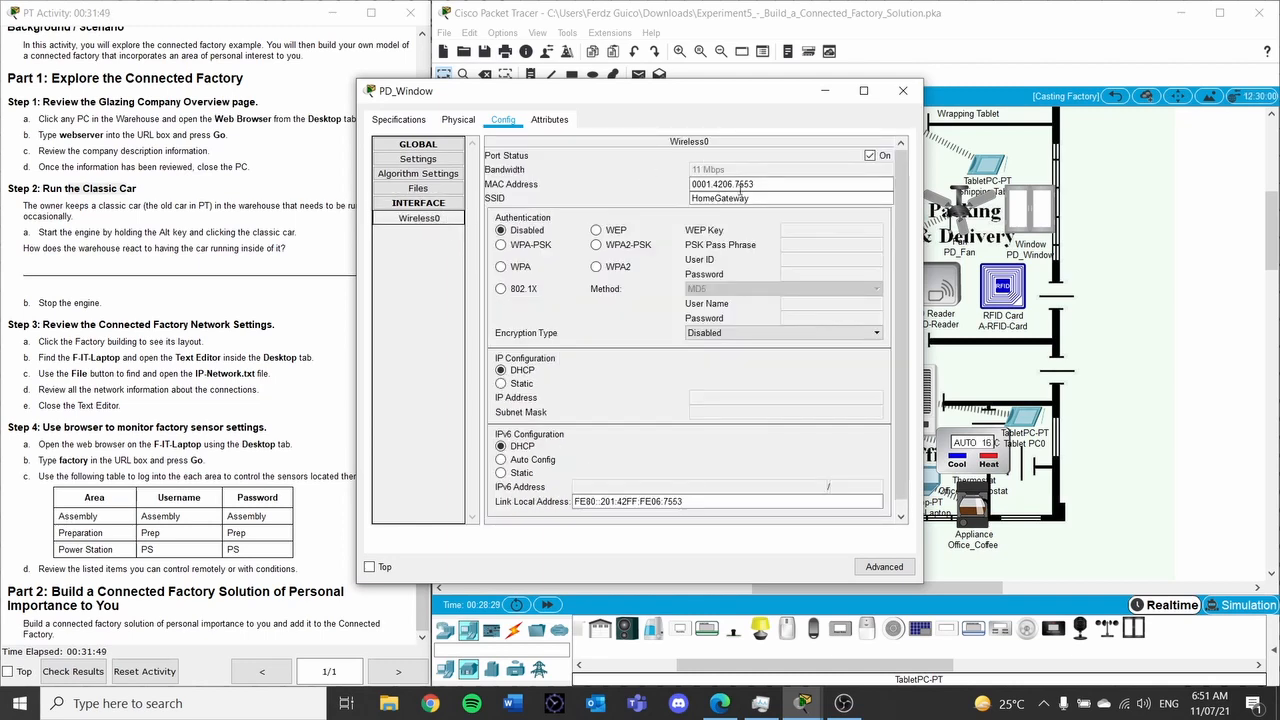
type("Perso")
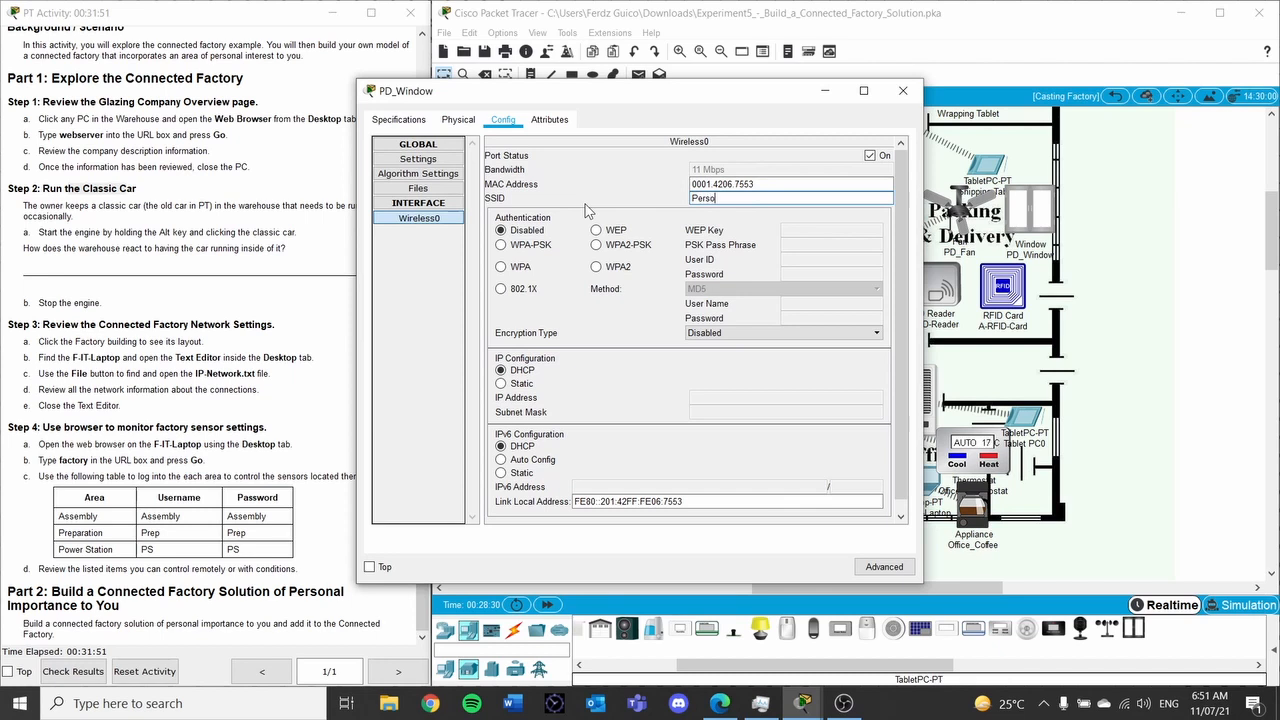
type("nal_Gateway")
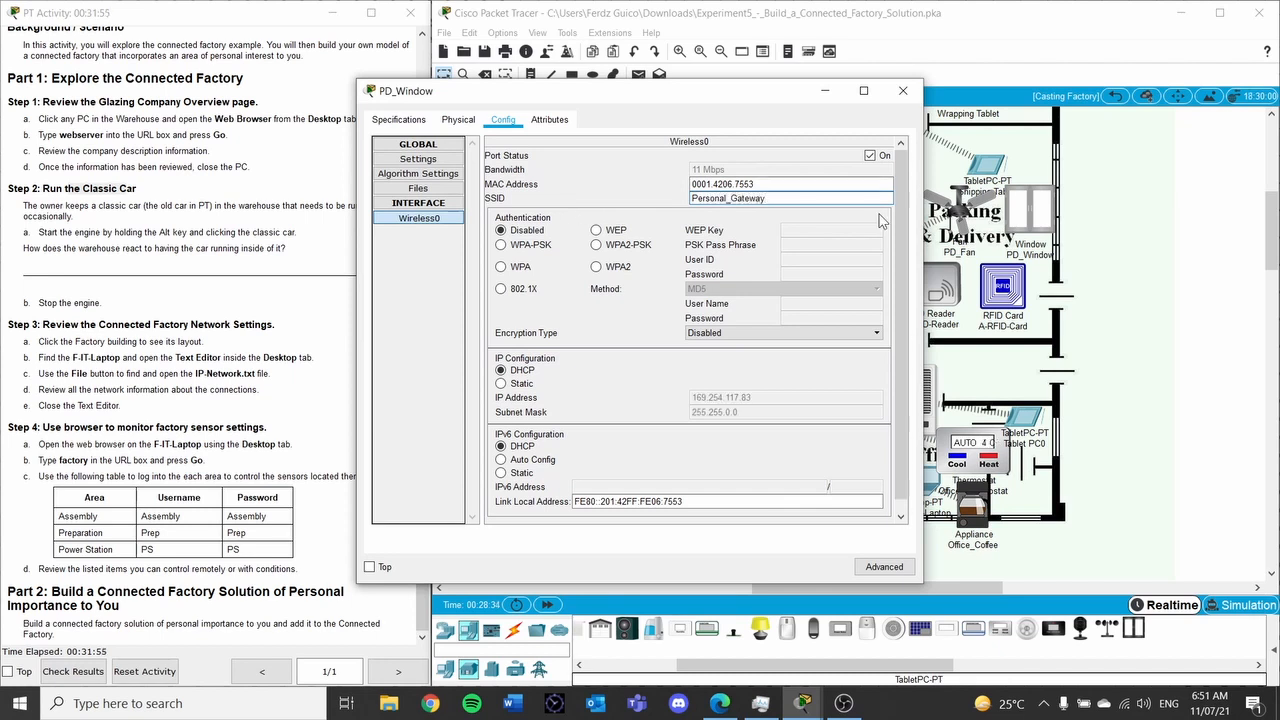
left_click(440, 163)
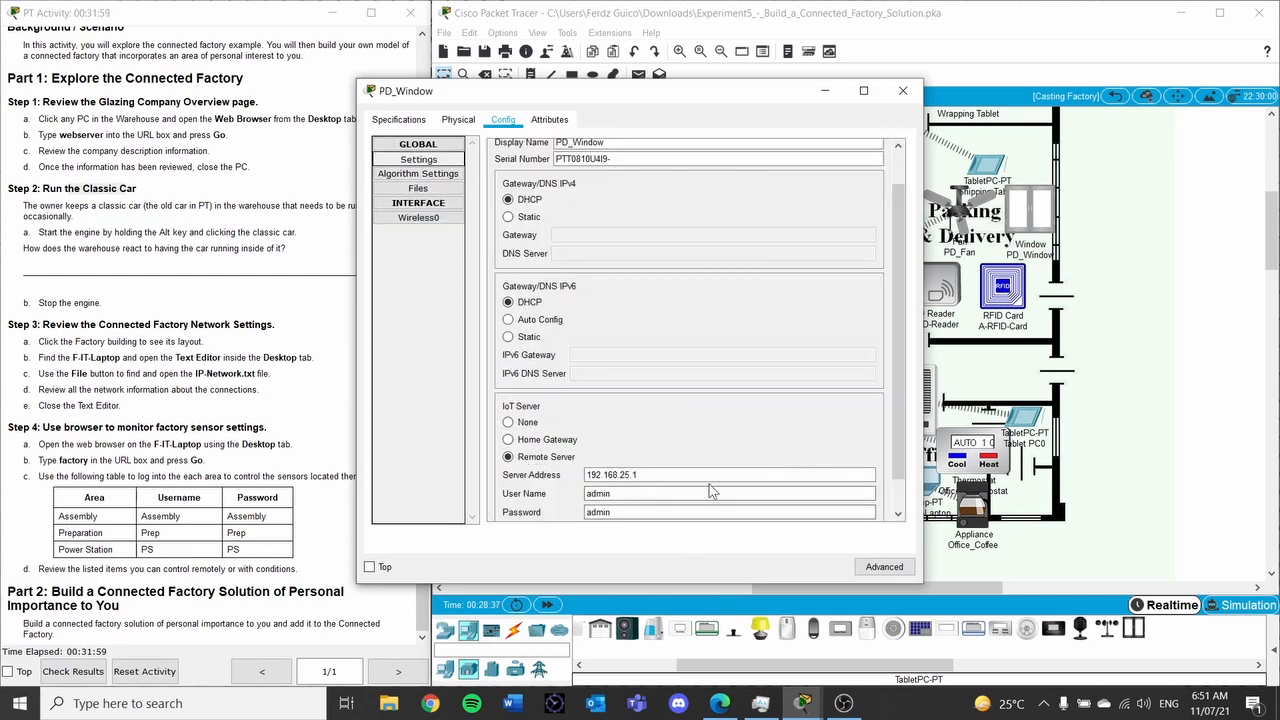
scroll(645, 490, "down", 1)
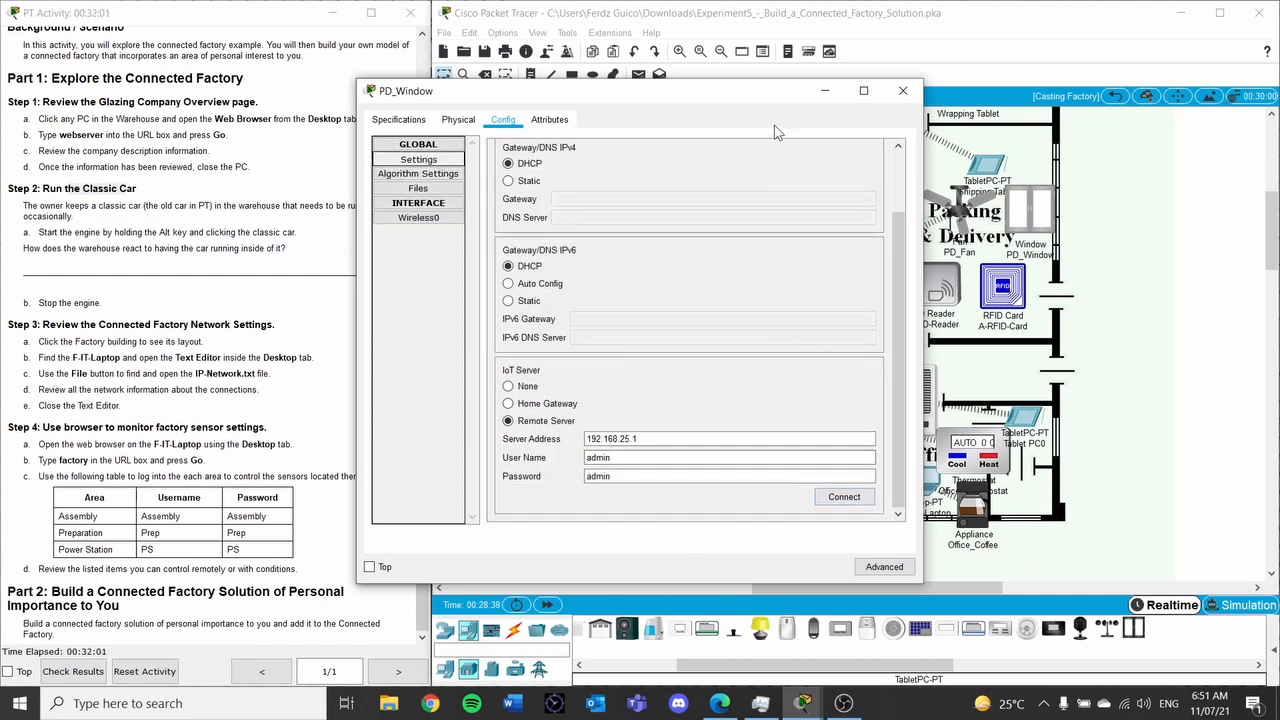
left_click_drag(773, 100, 643, 103)
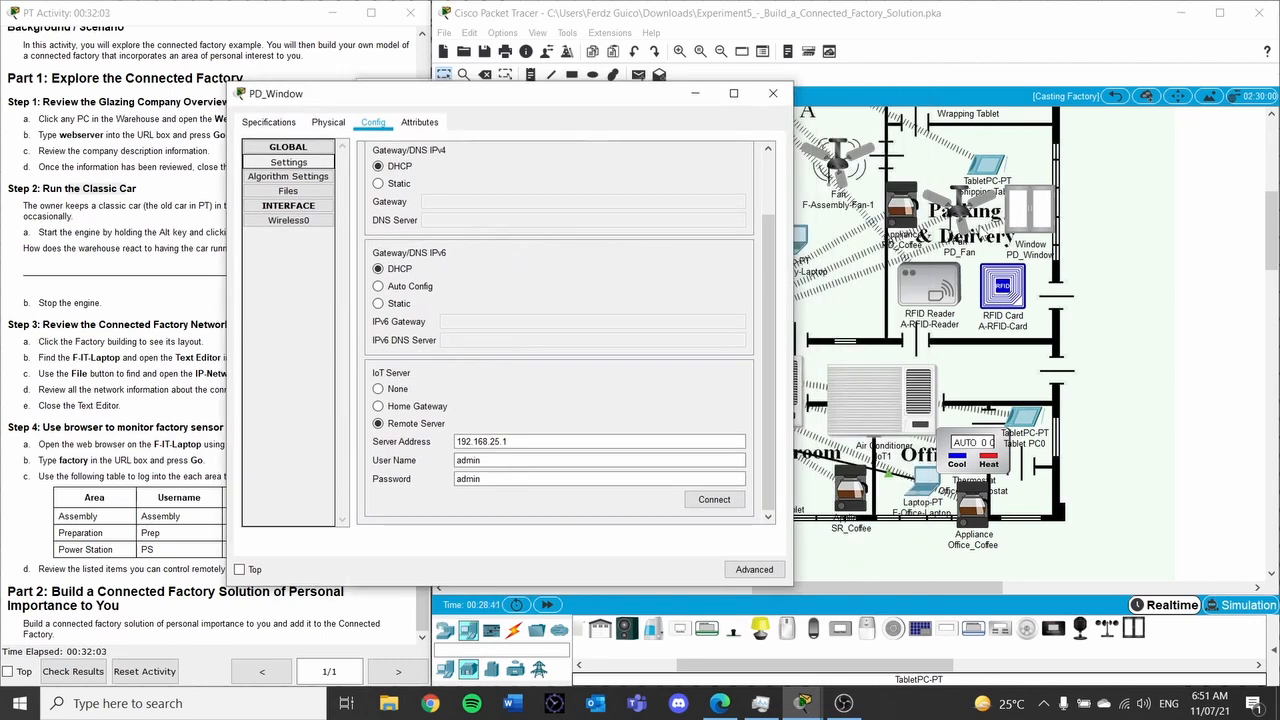
left_click(730, 501)
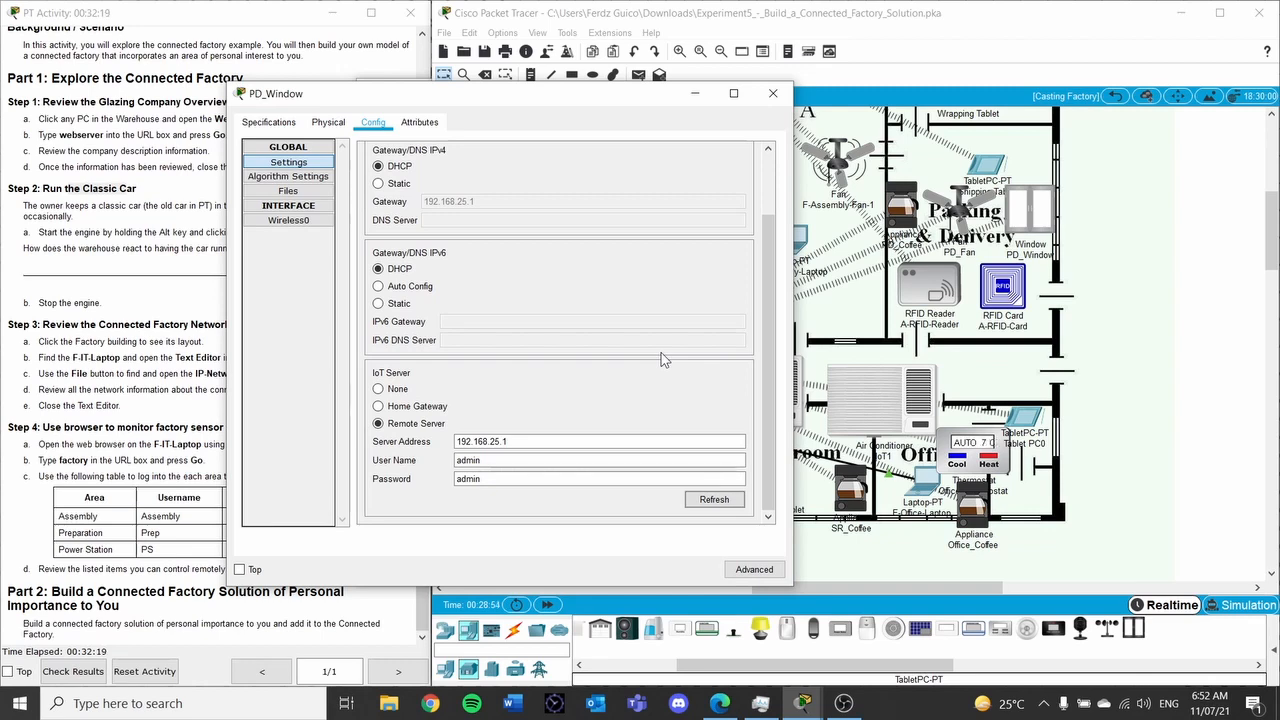
Close PD_Window and load 192.168.25.1 in Tablet PC0's web browser
left_click(773, 93)
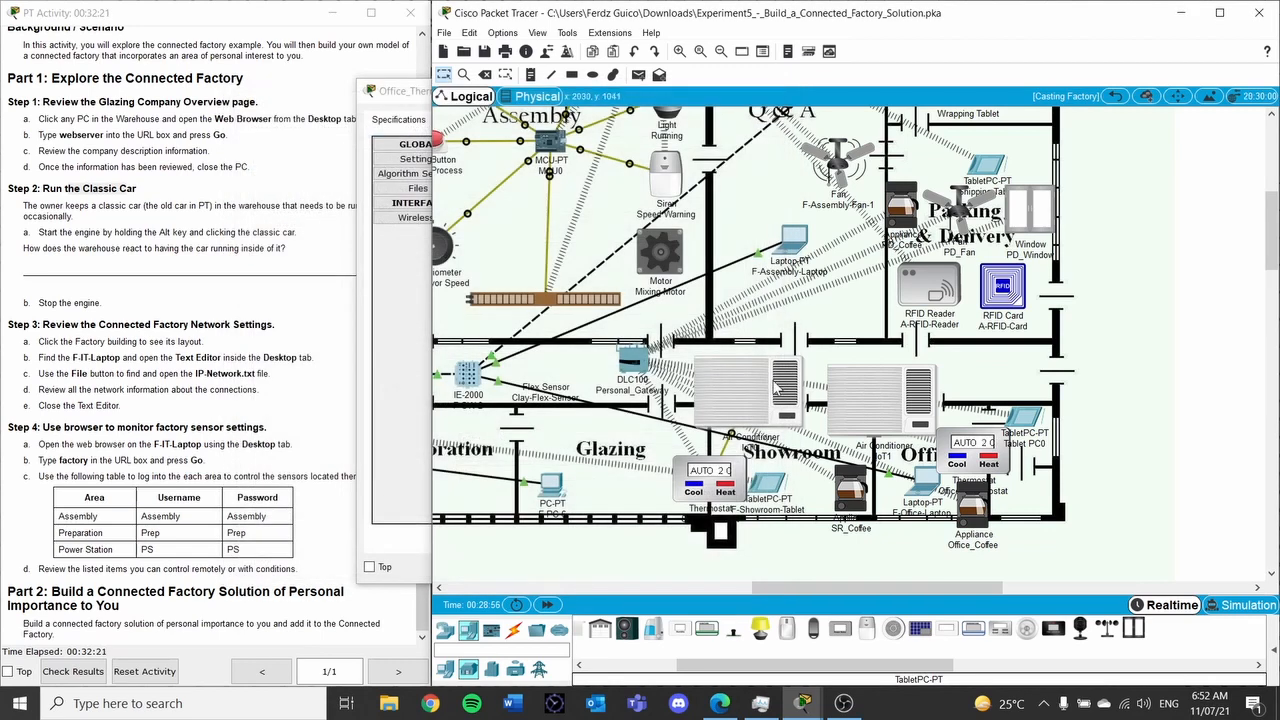
left_click(1024, 426)
left_click(980, 365)
left_click(380, 150)
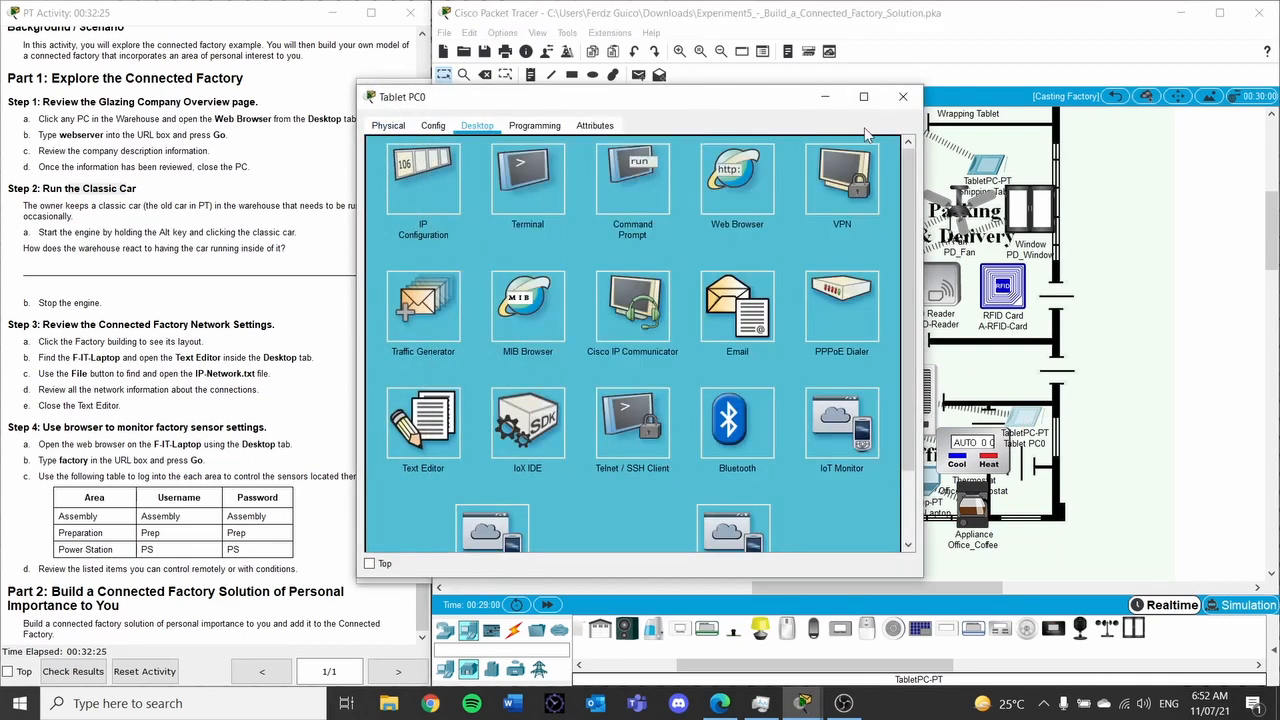
left_click(757, 183)
left_click(661, 174)
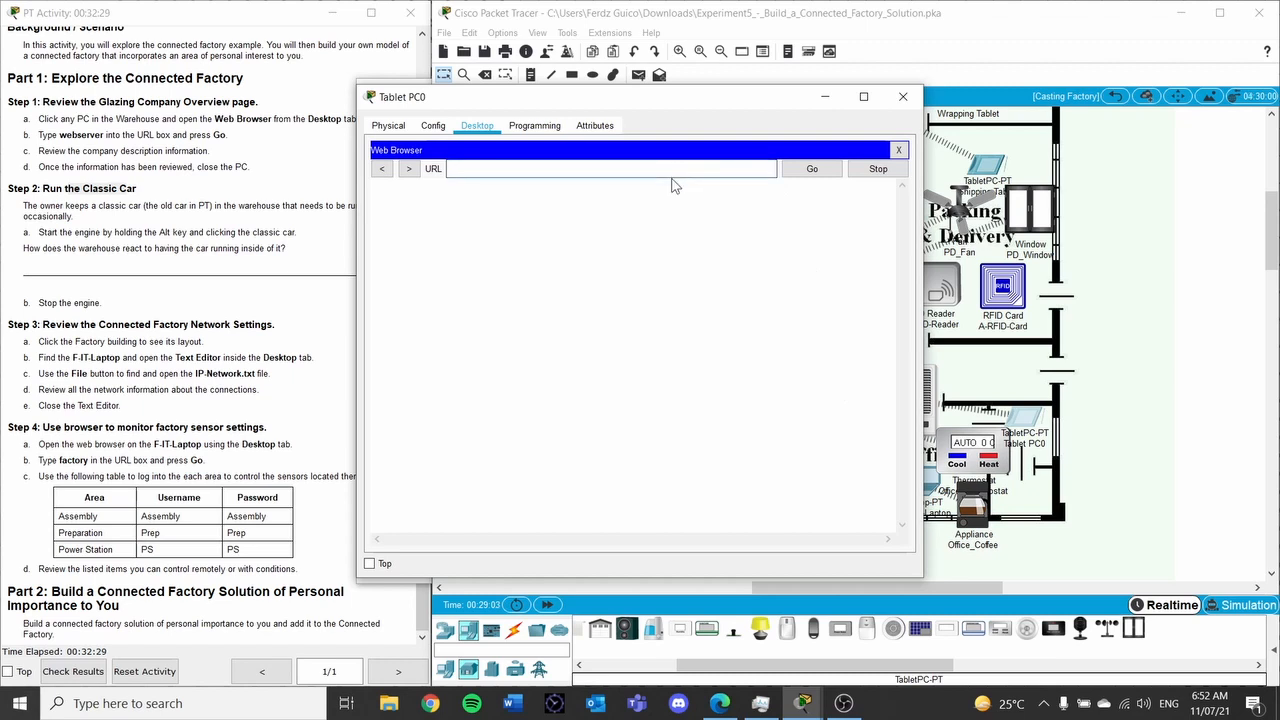
type("192.168.25.1")
left_click(811, 169)
Log in to the IoT server with the username and password
left_click(689, 222)
type("admin")
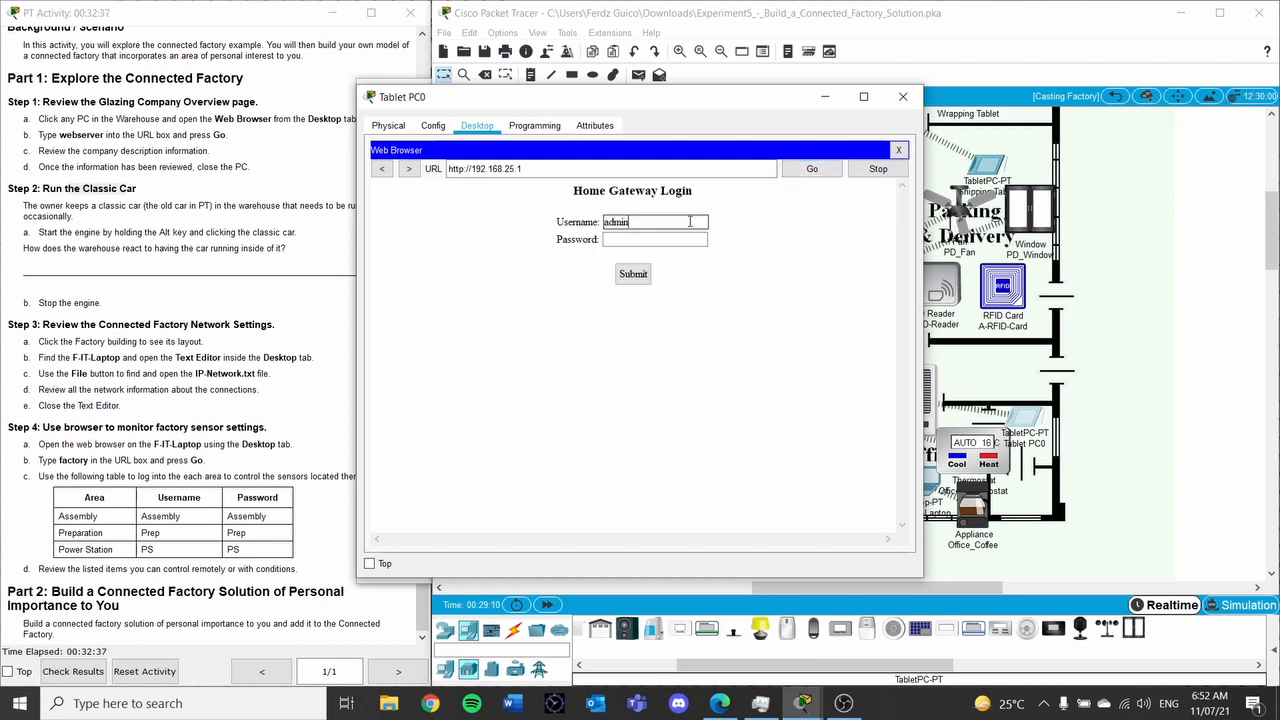
key("Return")
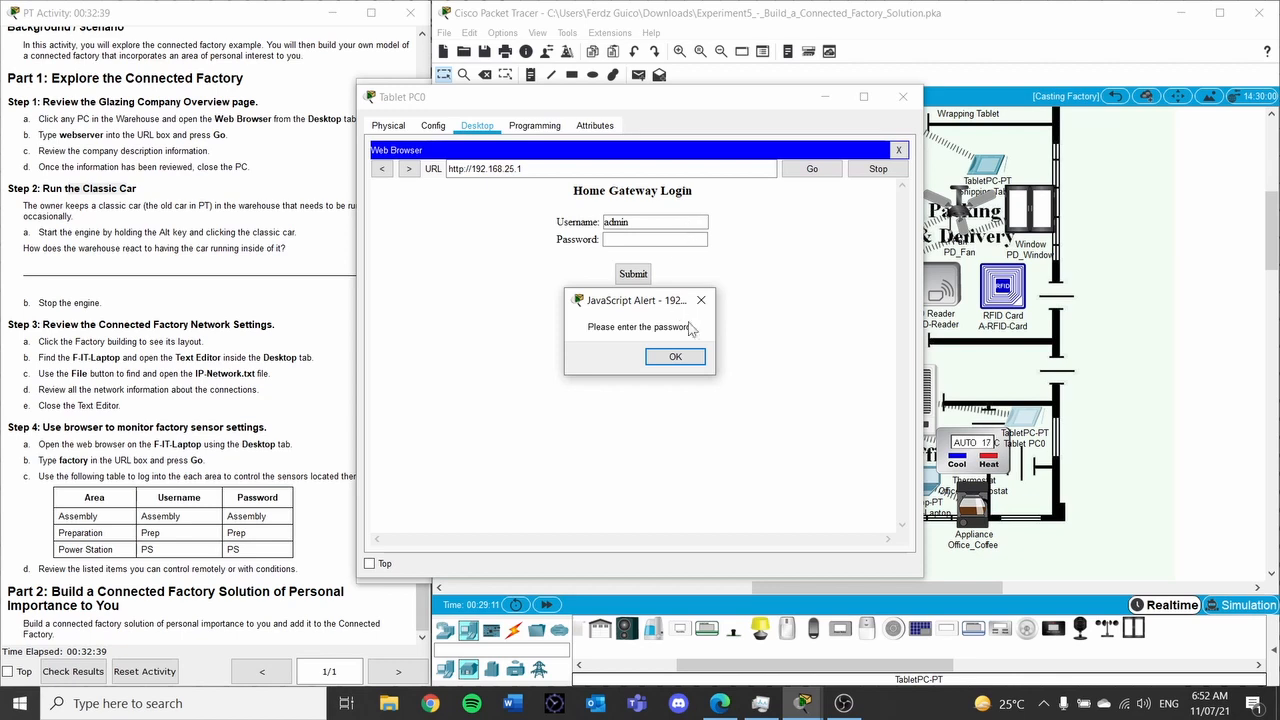
left_click(676, 357)
type("a")
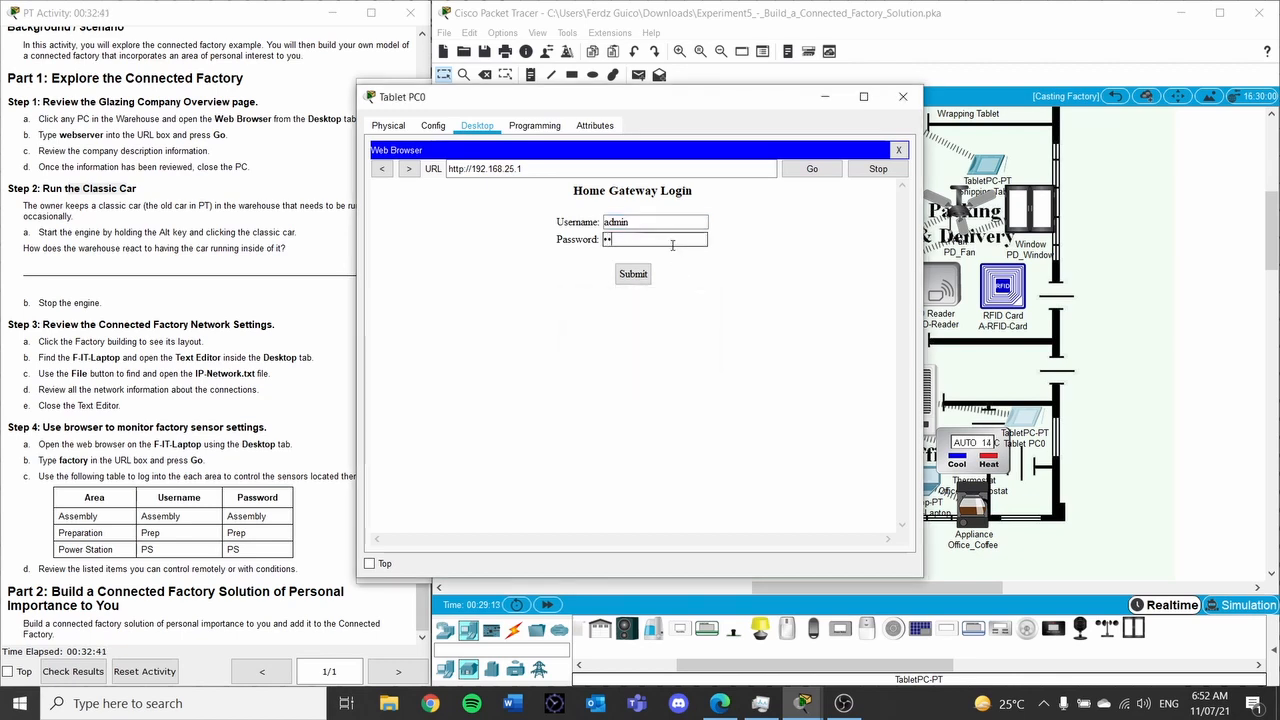
key("Return")
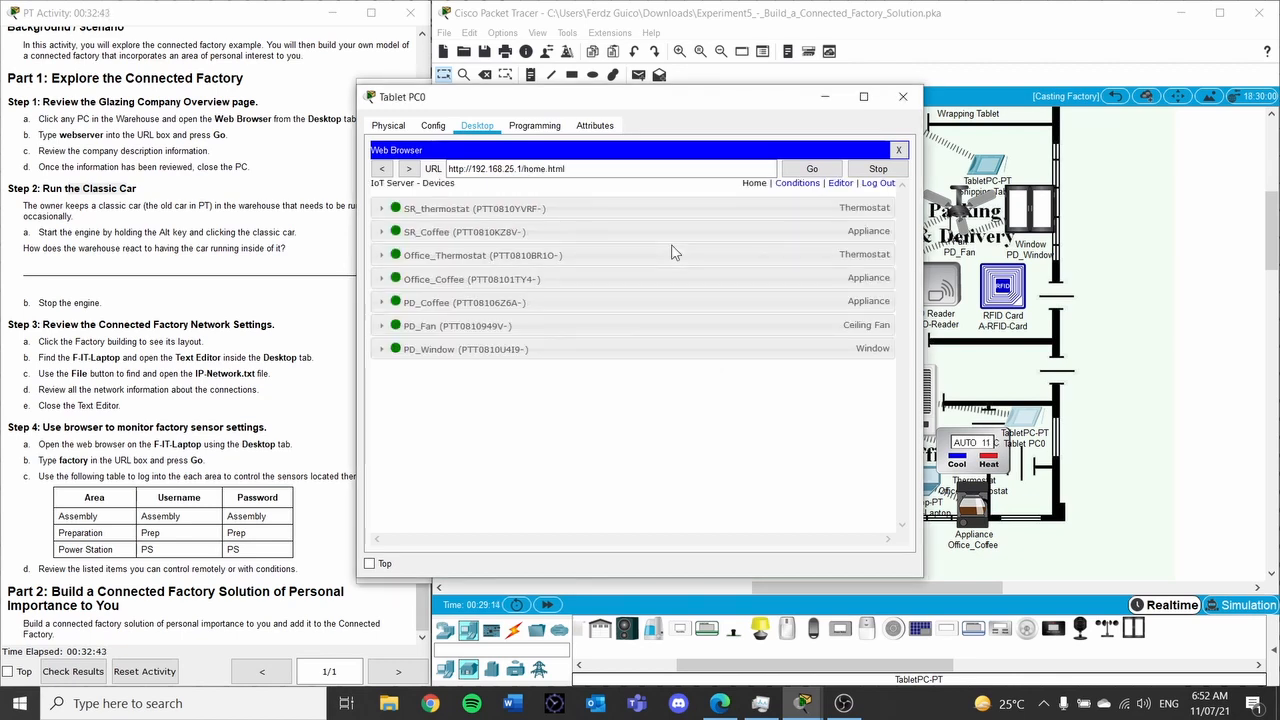
Toggle PD_Window on and back off, then set PD_Fan to High
left_click_drag(704, 107, 425, 120)
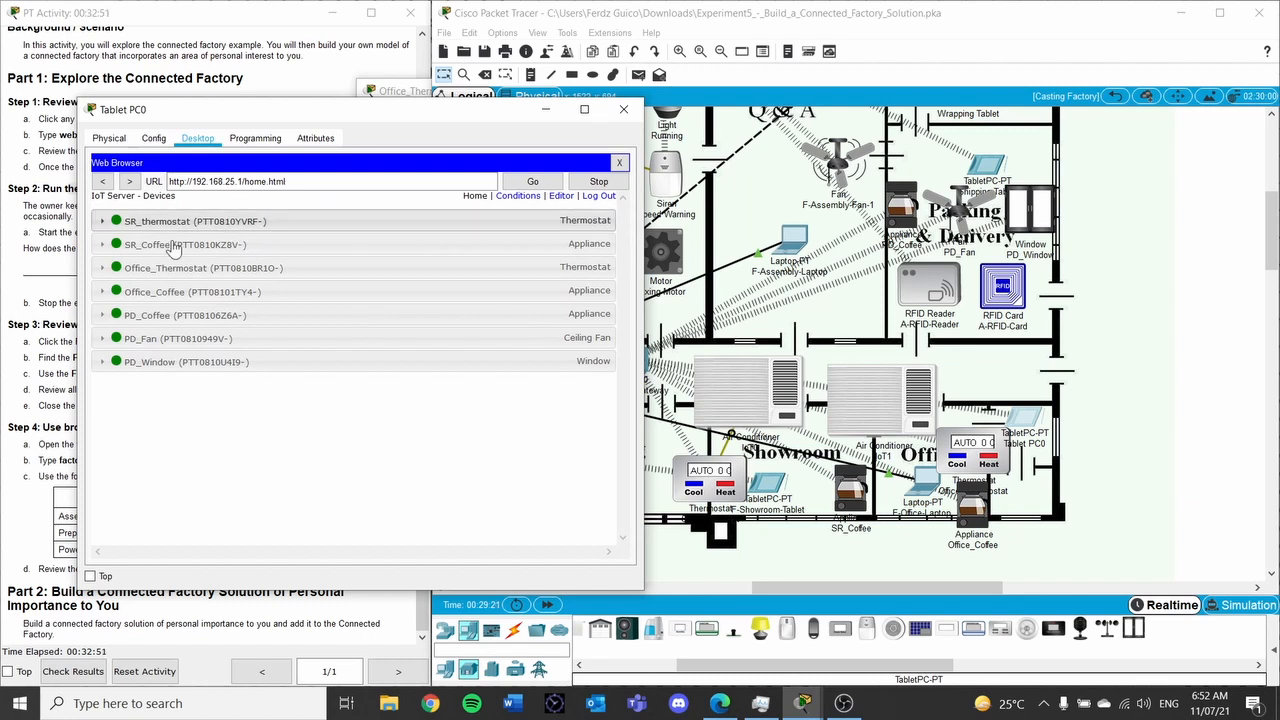
left_click(128, 368)
left_click(582, 389)
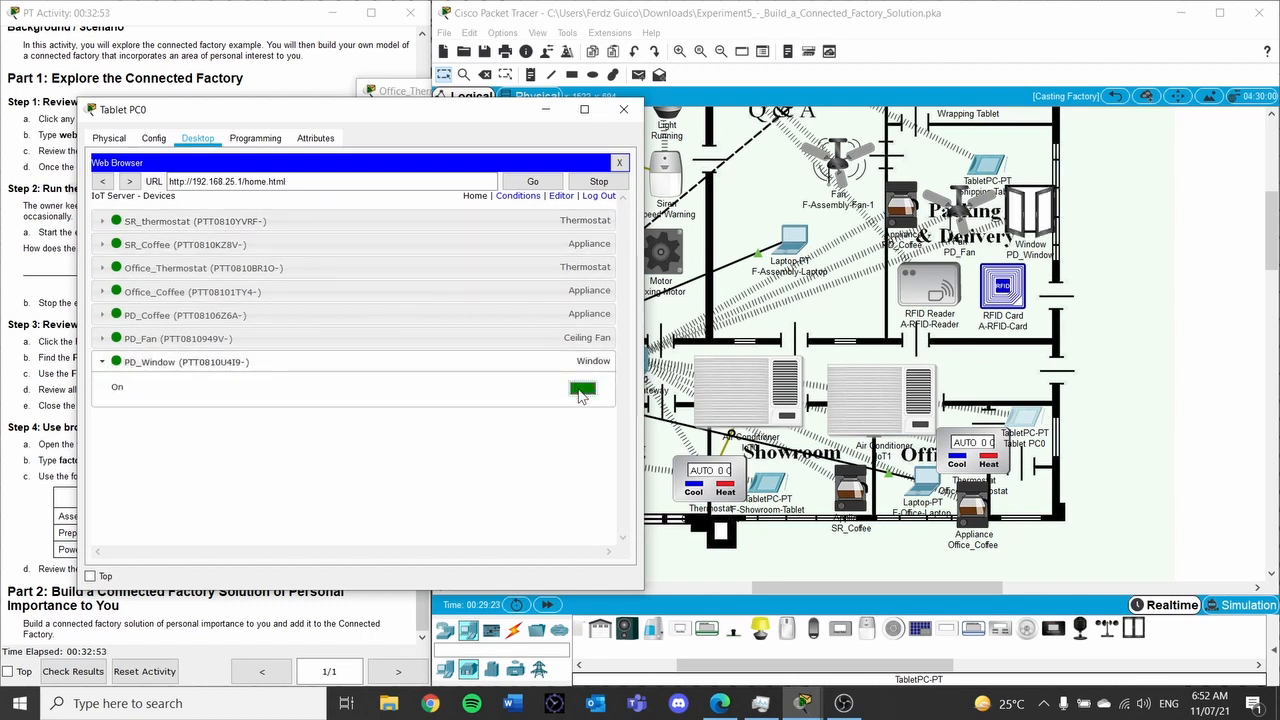
left_click(583, 390)
left_click(545, 340)
left_click(581, 366)
Switch PD_Coffee and Office_Coffee on
left_click(548, 316)
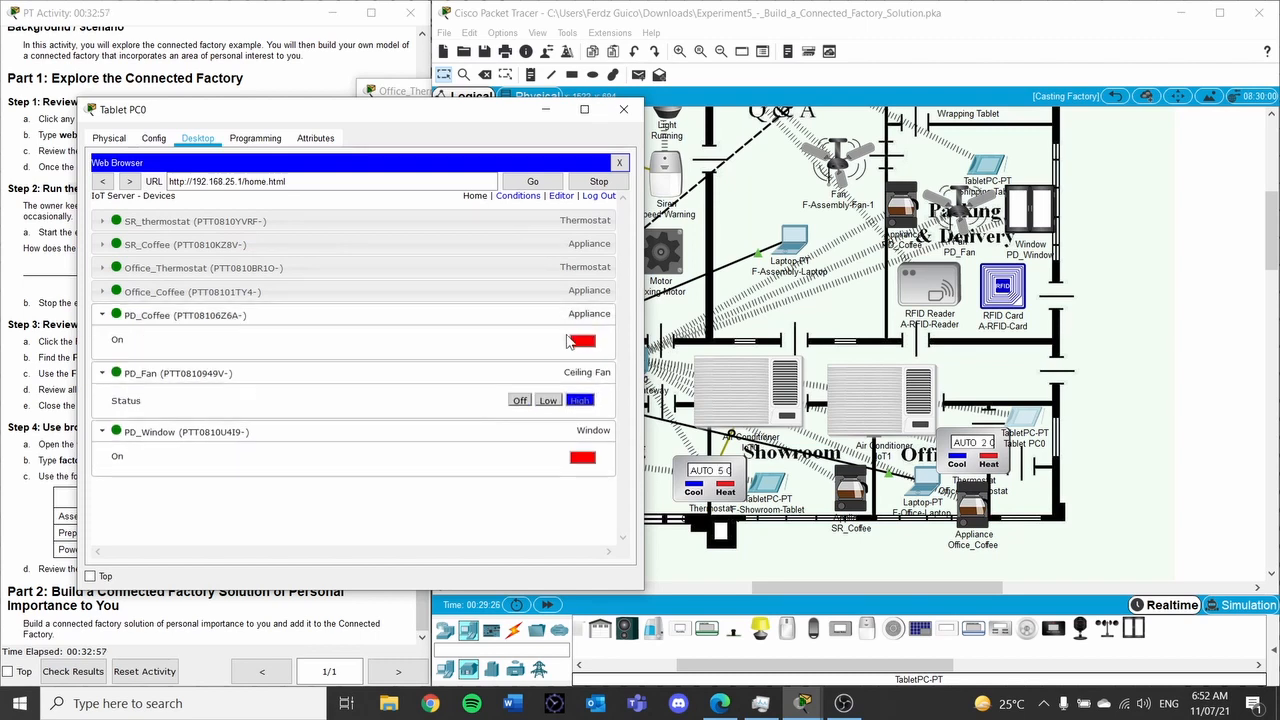
left_click(583, 342)
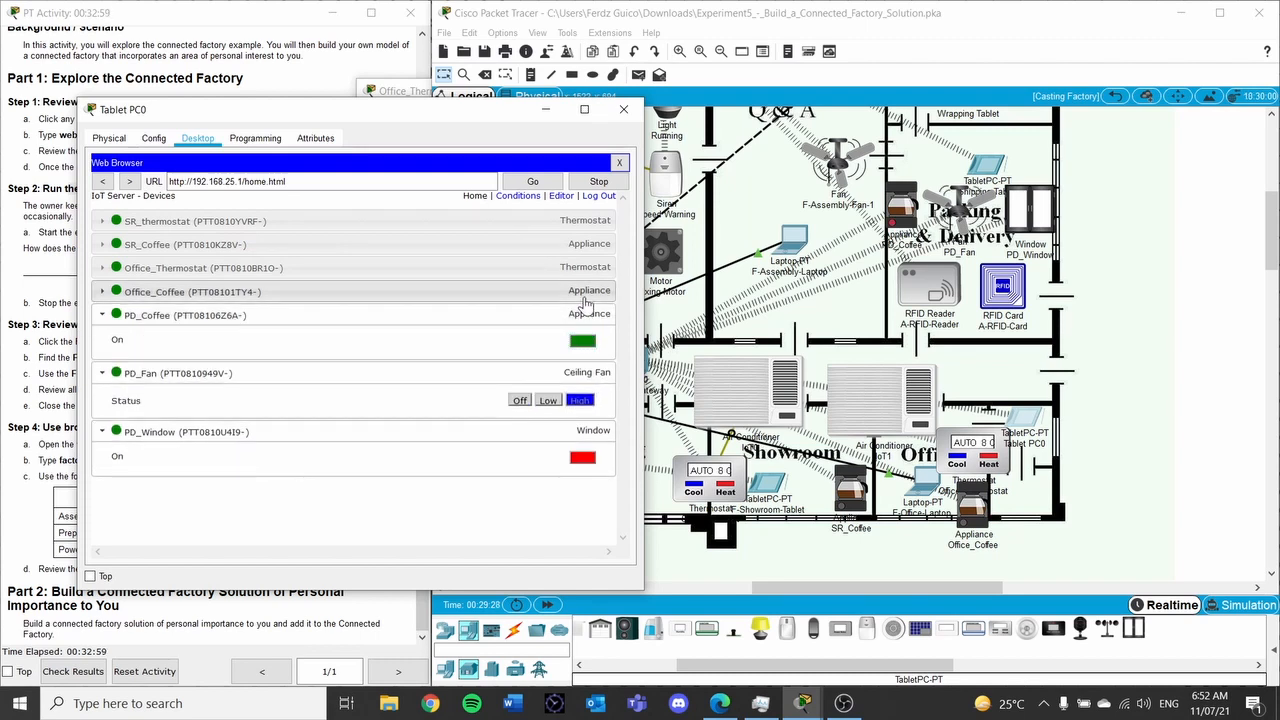
left_click(585, 292)
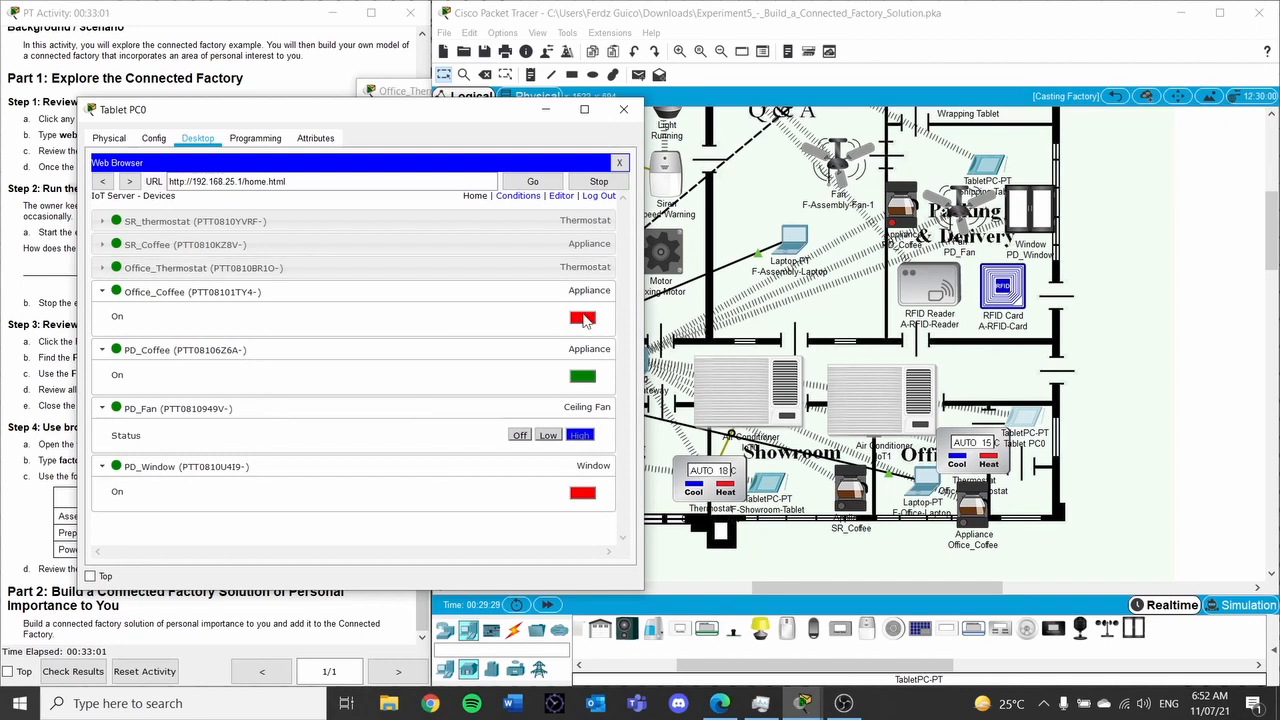
left_click(583, 318)
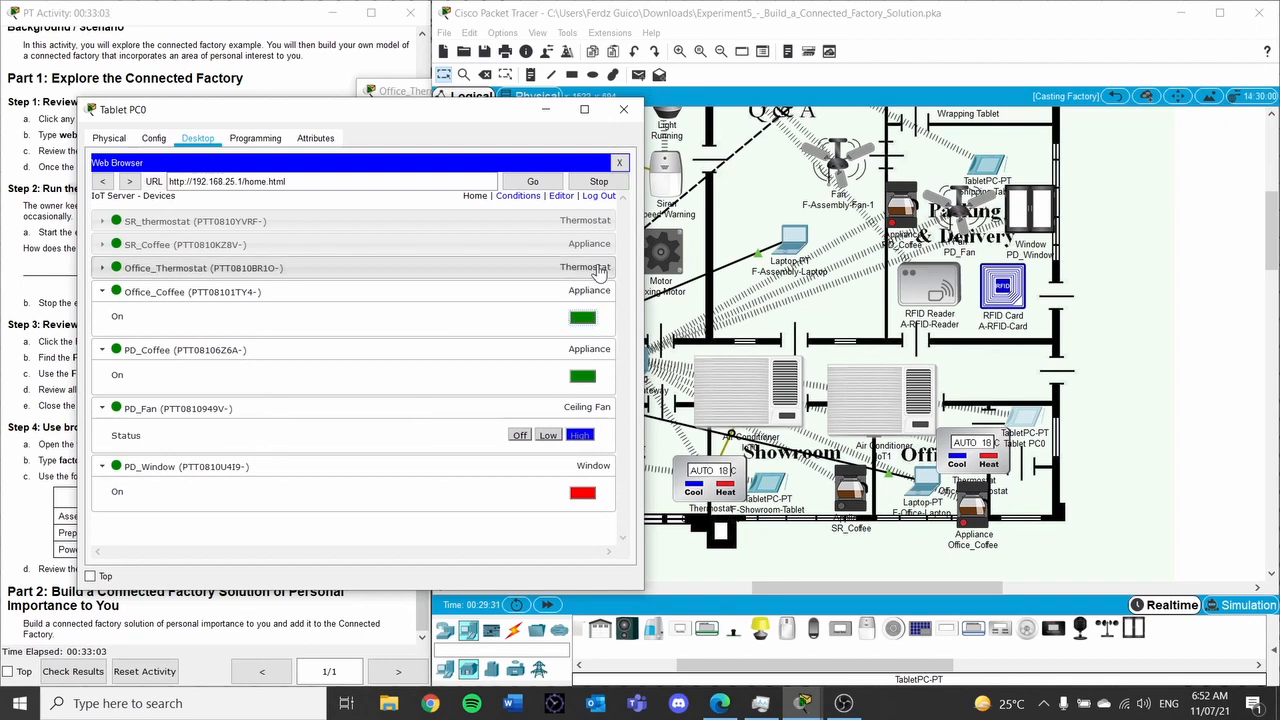
Switch SR_Coffee on and turn SR_thermostat Off
left_click(592, 268)
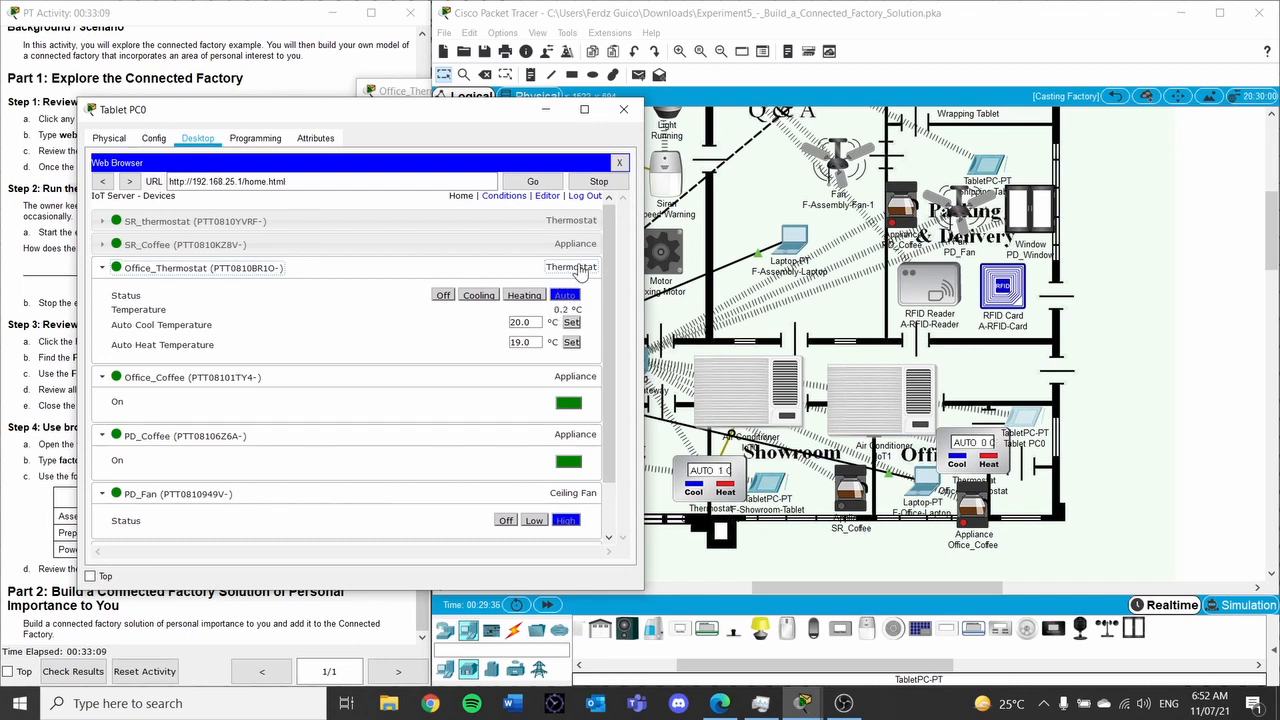
double_click(585, 243)
left_click(389, 245)
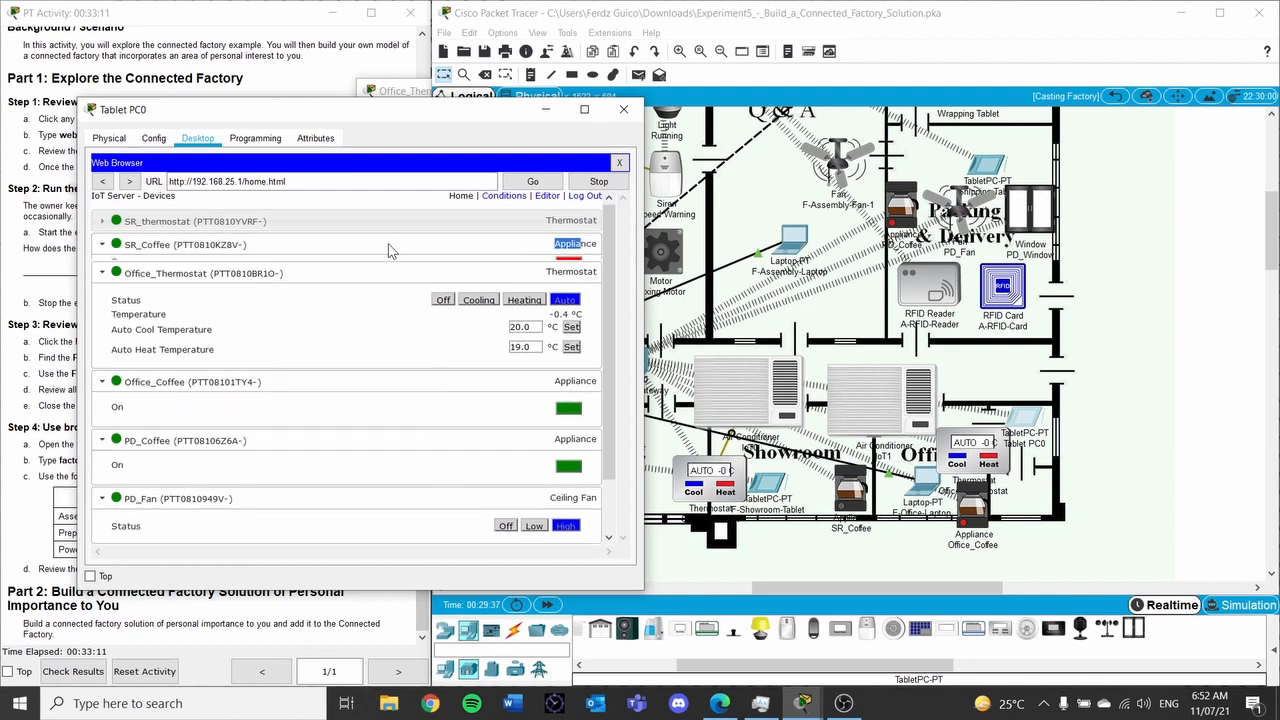
left_click(565, 272)
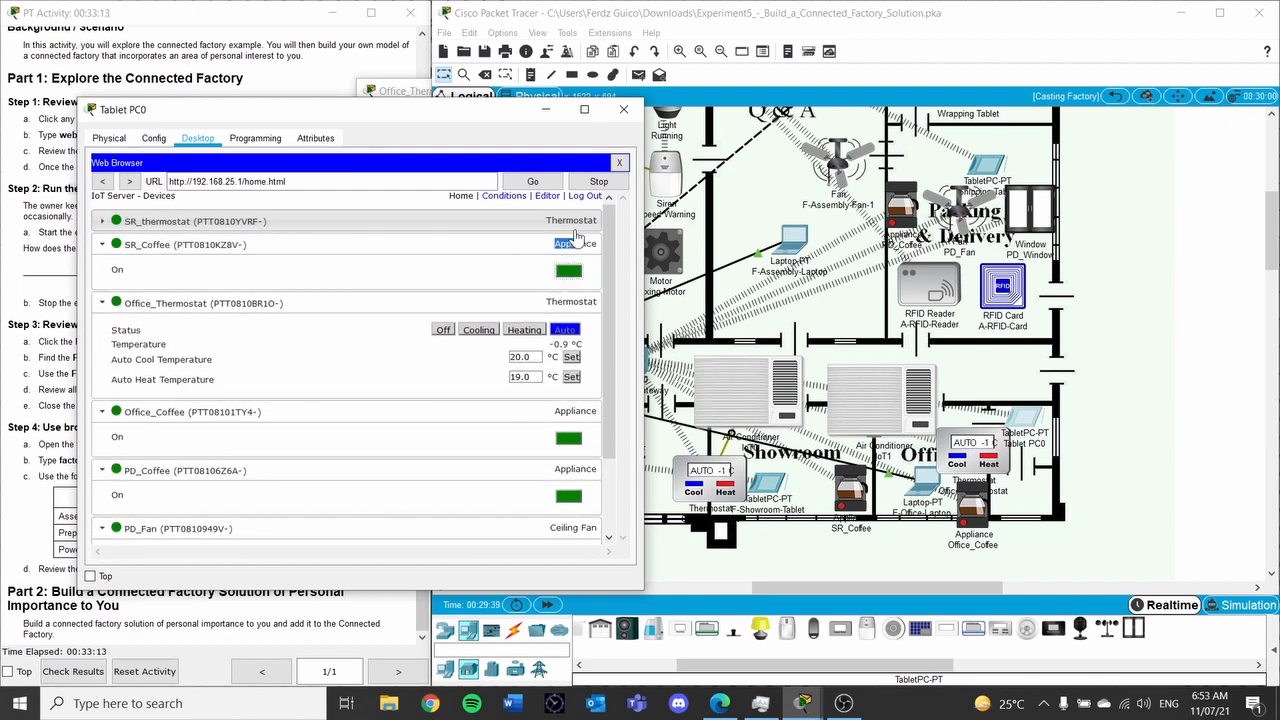
left_click(572, 230)
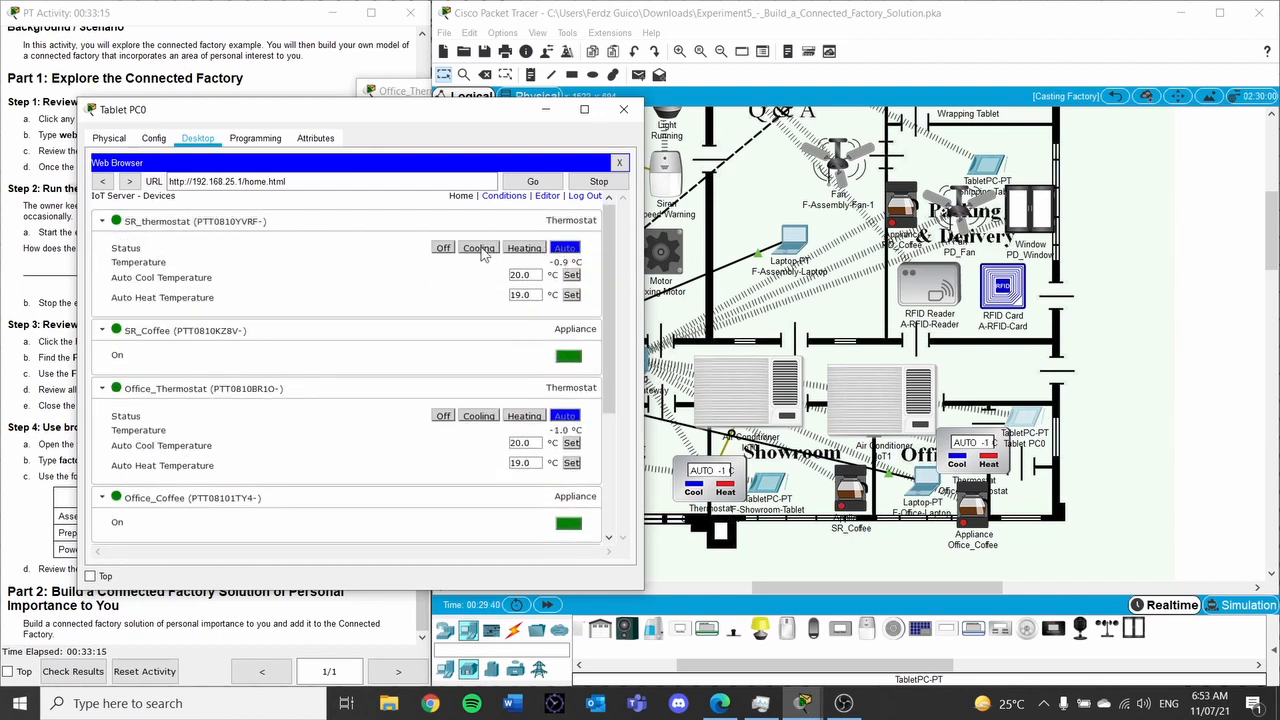
left_click(445, 248)
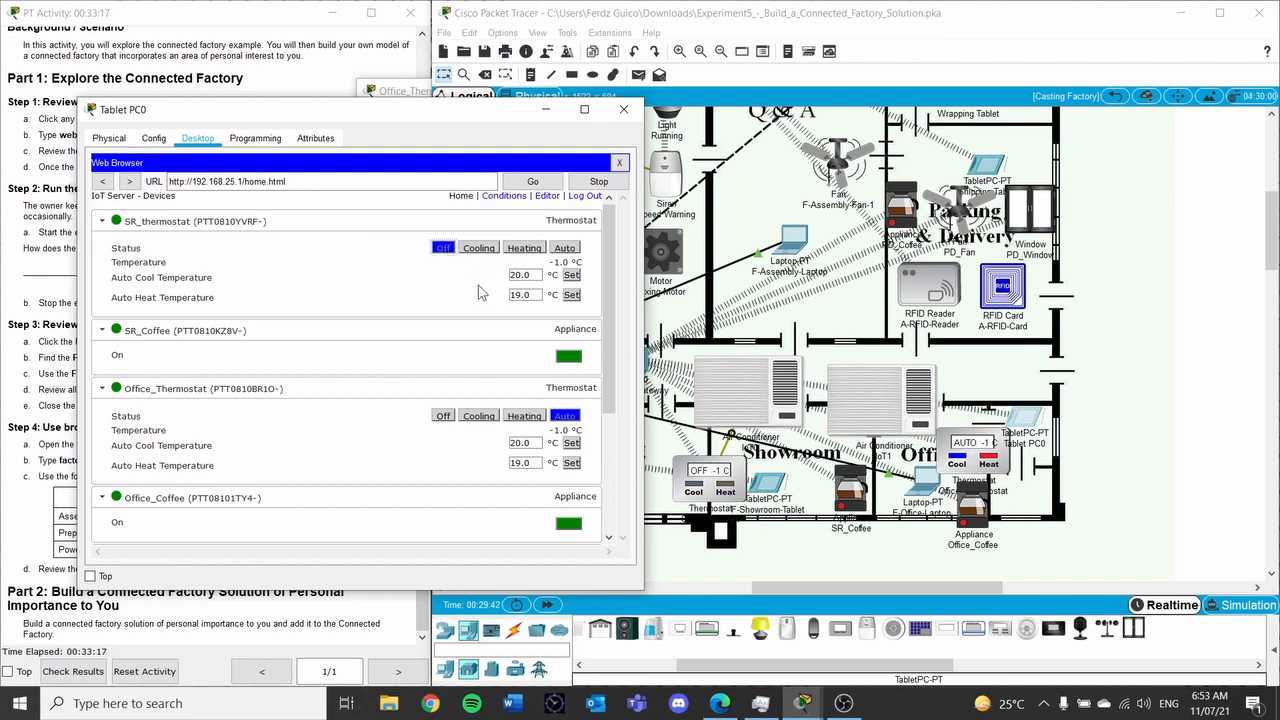